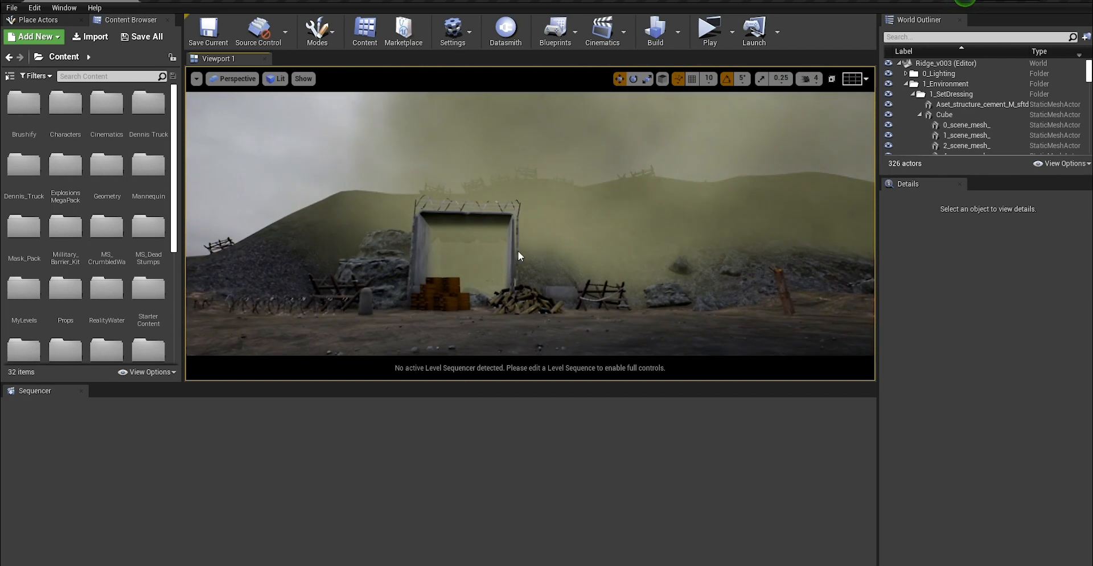
Step: Inspect the battlefield around the concrete bunker, including the landscape, the ridge-top barricades and the trench mesh behind the hill
right_drag(518, 257, 613, 309)
click(613, 309)
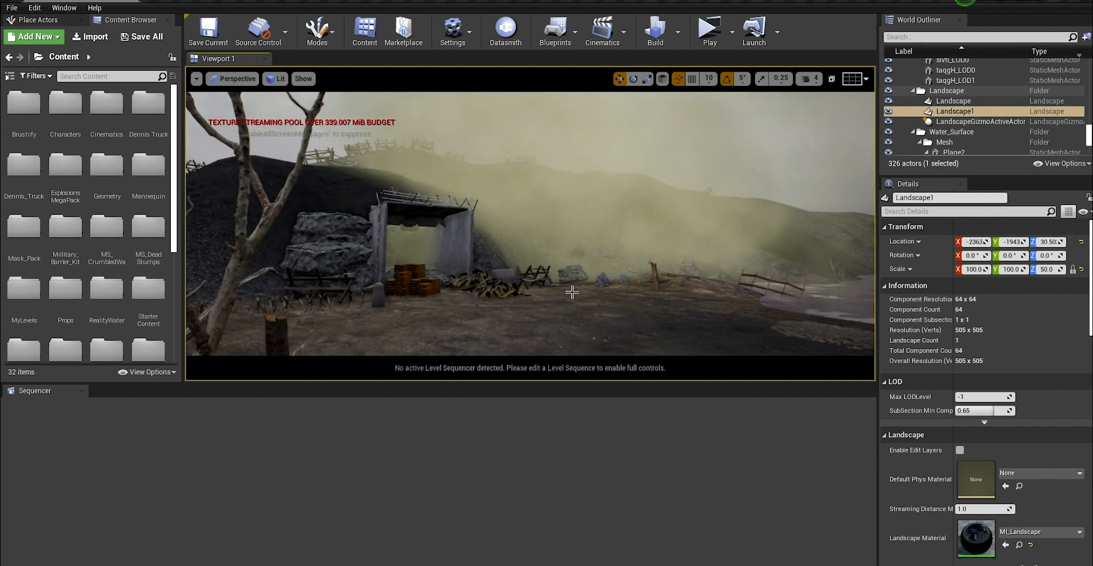
right_drag(450, 244, 382, 281)
right_drag(409, 214, 586, 285)
right_drag(518, 237, 337, 209)
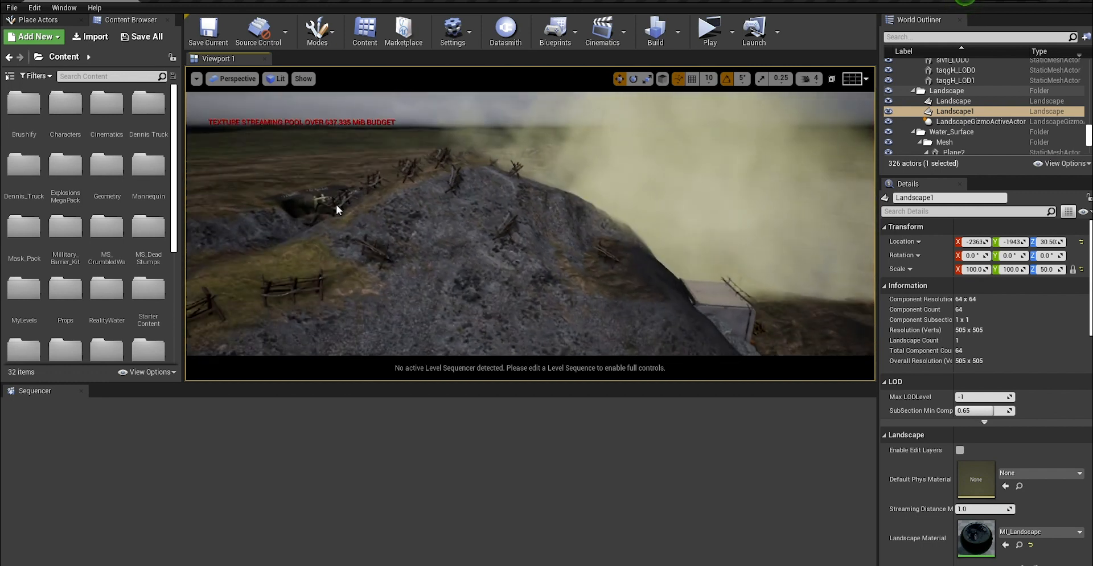
click(319, 203)
click(337, 187)
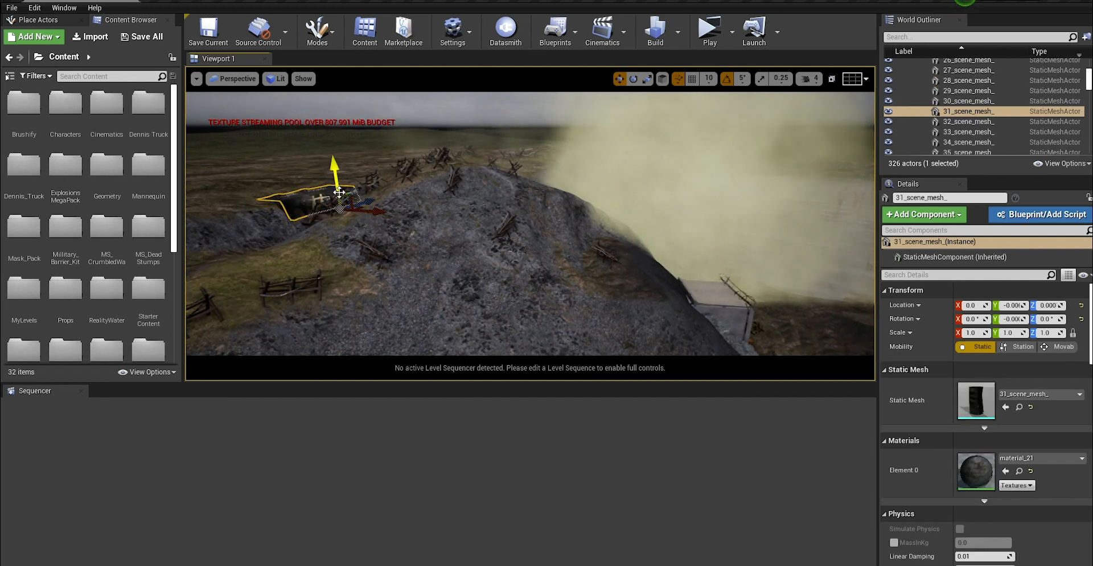
key(f)
key(w)
Step: Survey the bunker, the flooded ground and the road from above and from the wooden-fenced approach
right_drag(650, 229, 529, 296)
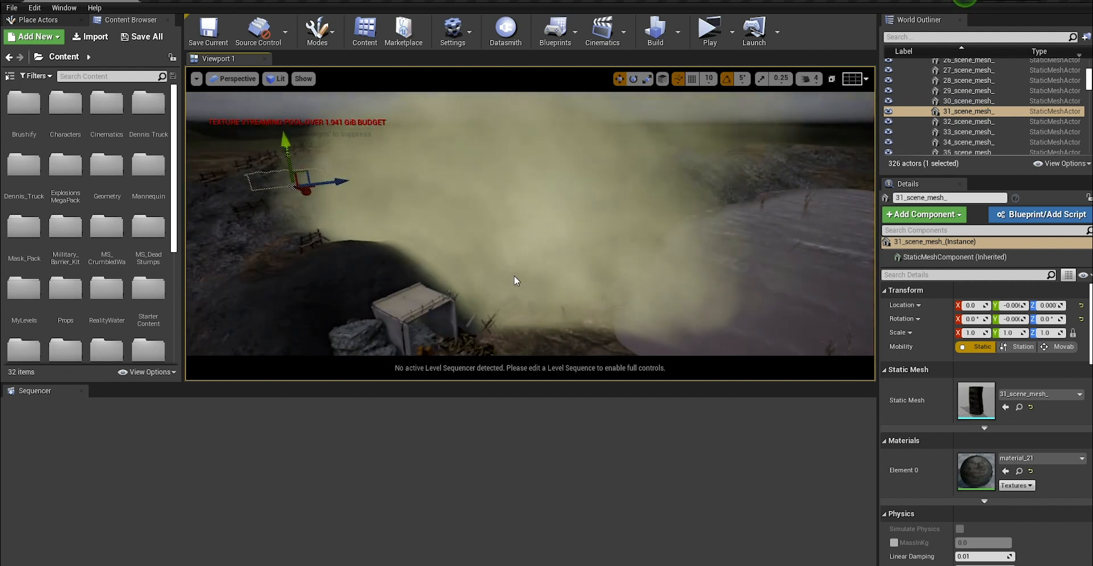
middle_drag(584, 279, 637, 266)
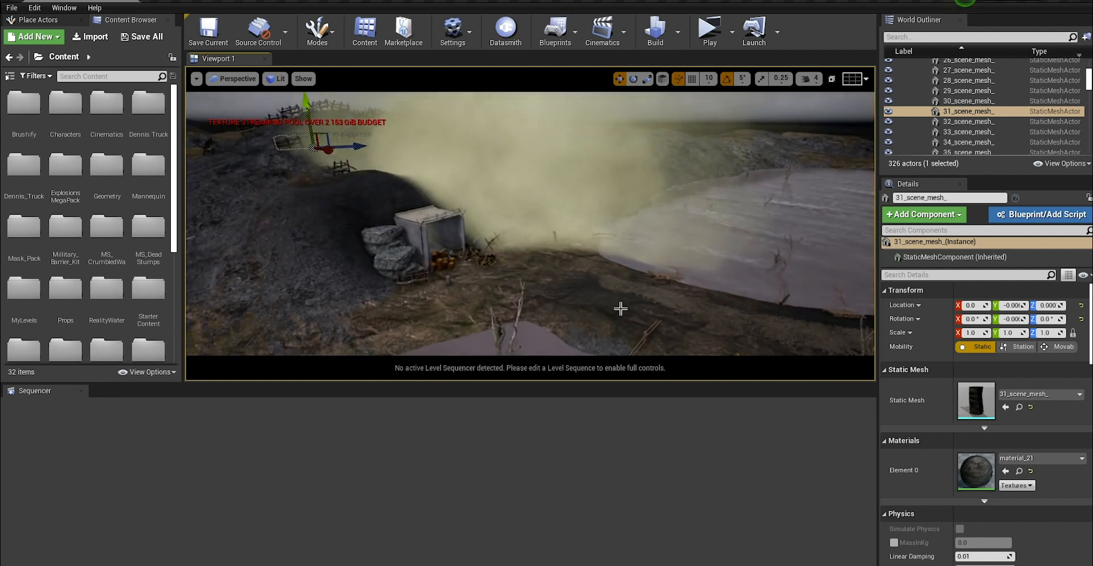
right_drag(381, 198, 342, 199)
middle_drag(634, 288, 618, 301)
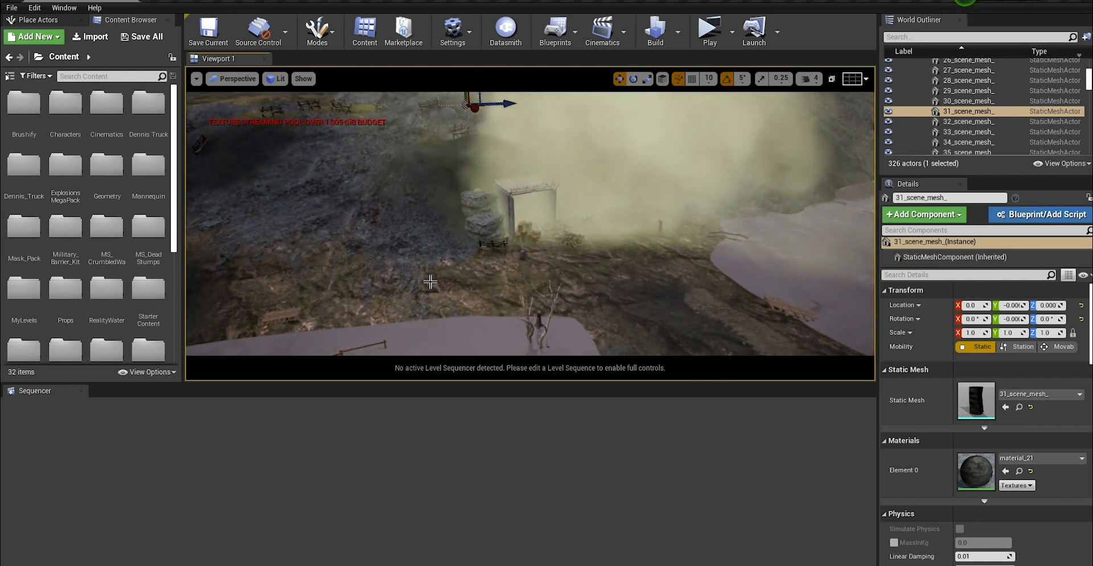
alt+drag(332, 218, 500, 185)
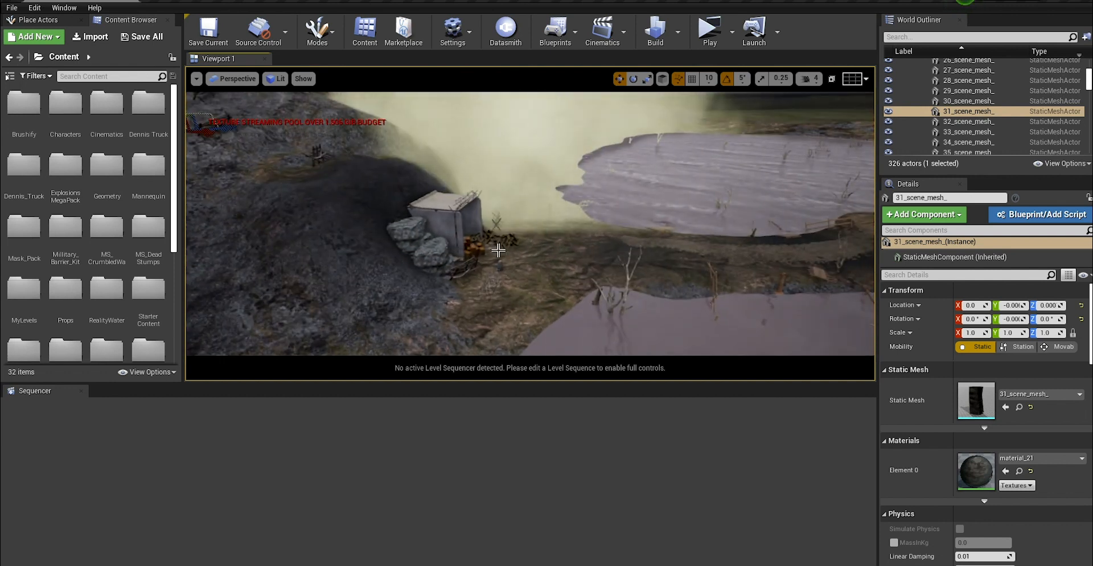
alt+drag(498, 250, 445, 180)
alt+drag(346, 205, 425, 215)
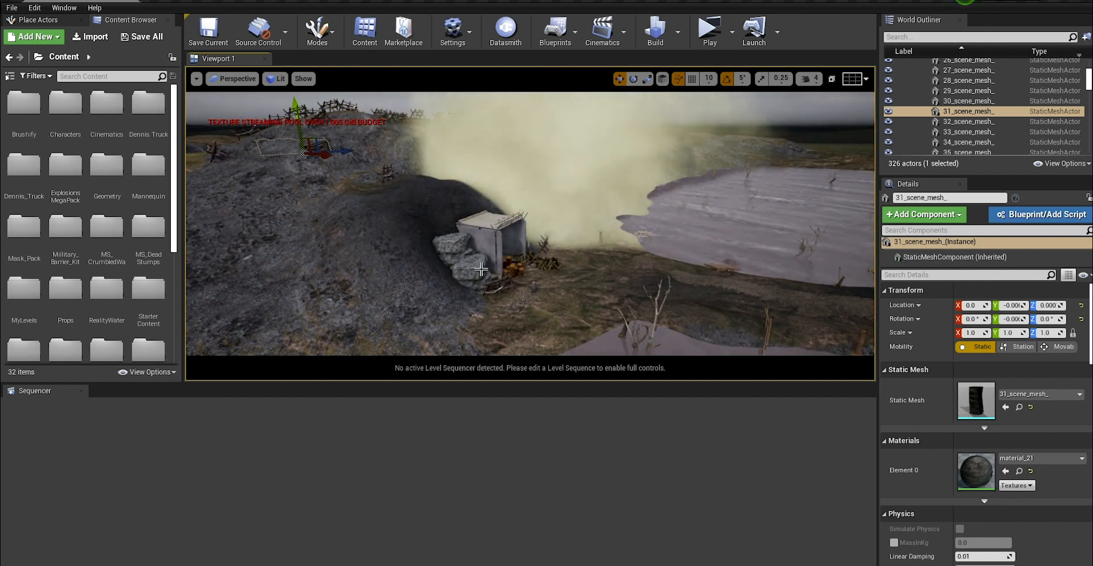
right_drag(655, 253, 752, 251)
right_drag(578, 251, 519, 228)
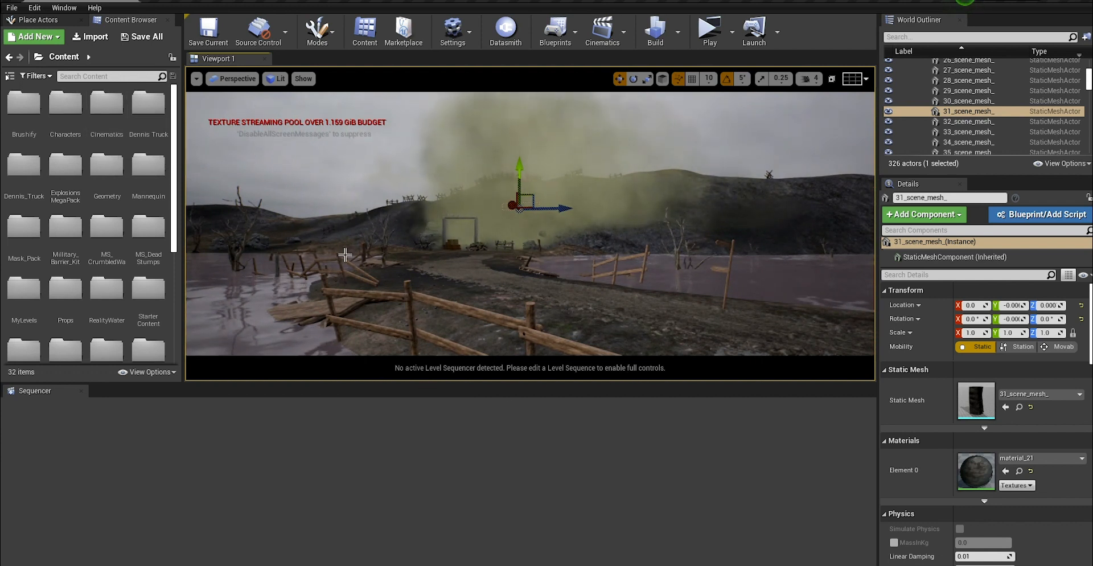
Step: Create a new folder named Demo inside Cinematics/Sequences
double_click(106, 103)
click(24, 101)
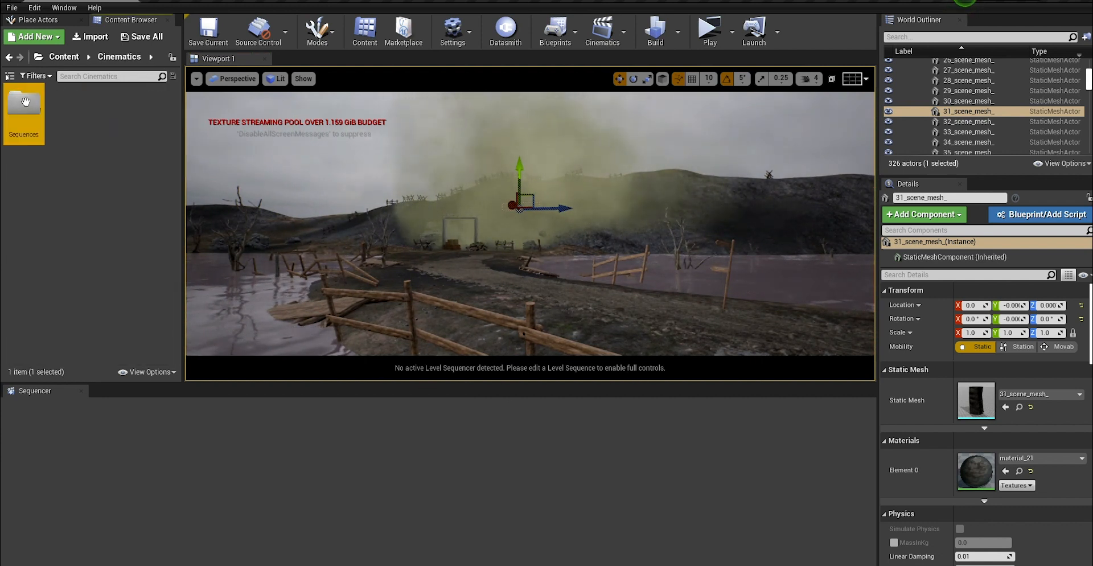
double_click(24, 108)
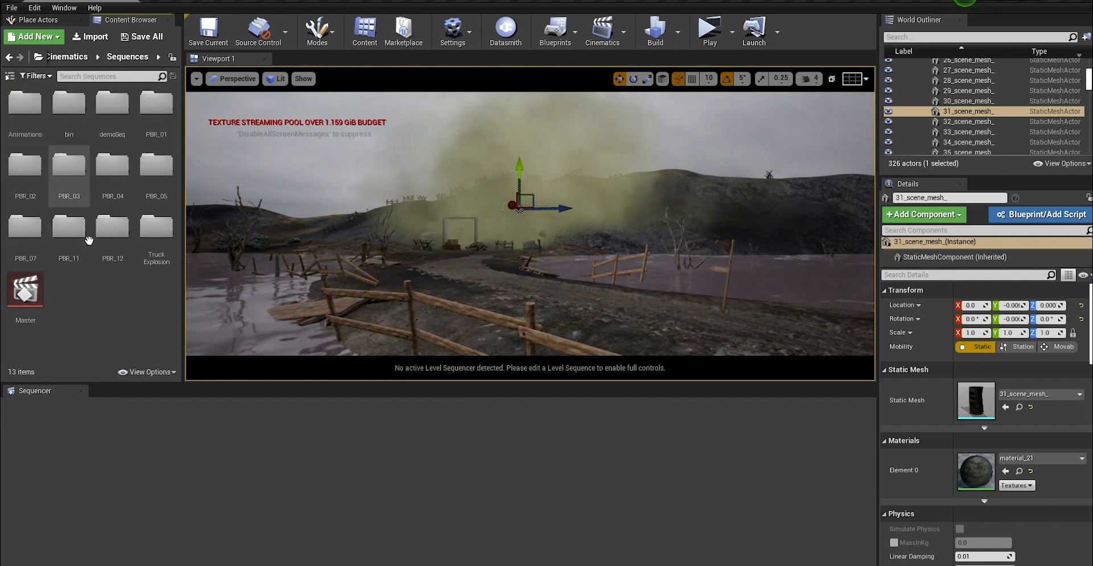
right_click(103, 301)
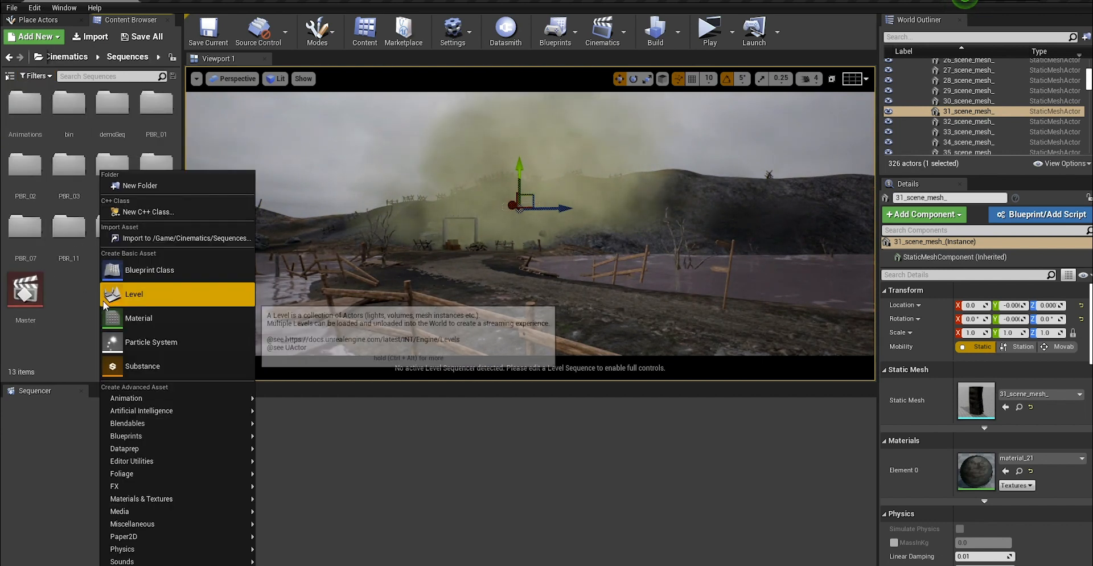
click(152, 185)
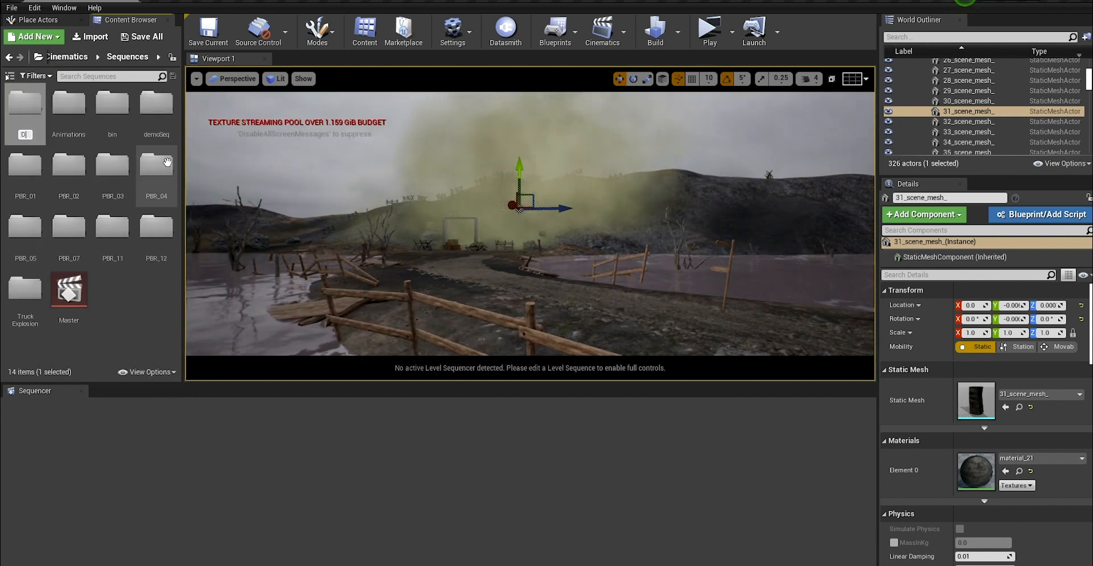
text(Demo)
key(Return)
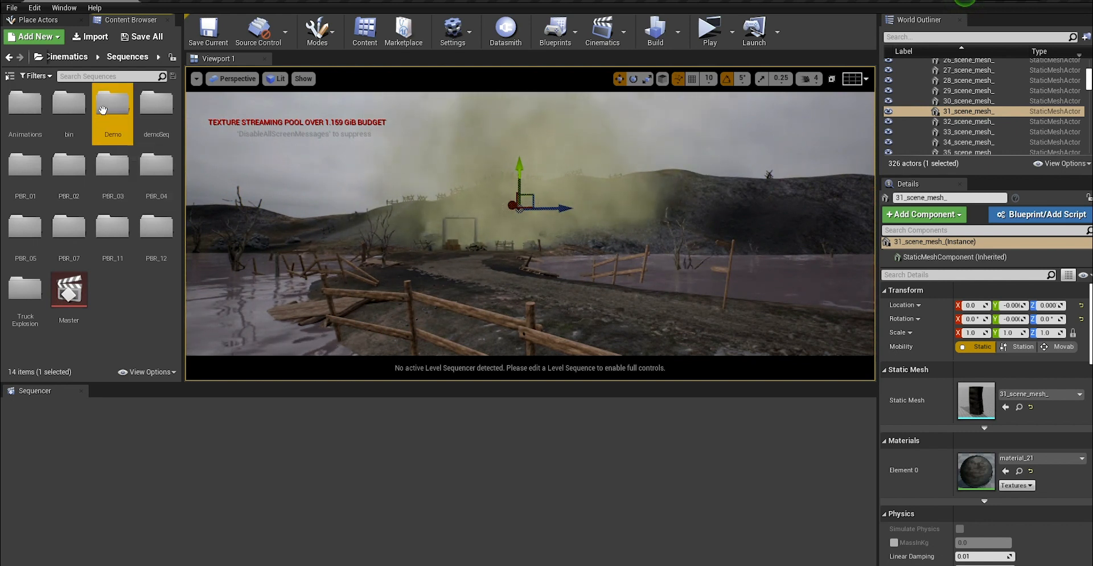
Step: Create a Level Sequence named Shot01 inside the Demo folder
double_click(113, 122)
right_click(104, 142)
mouse_move(155, 371)
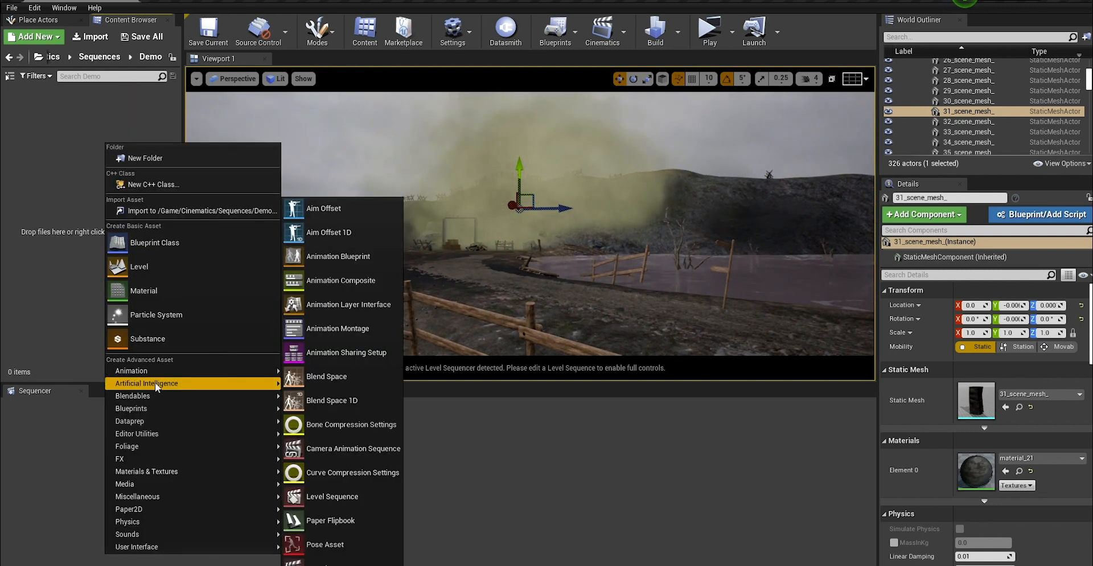
click(327, 497)
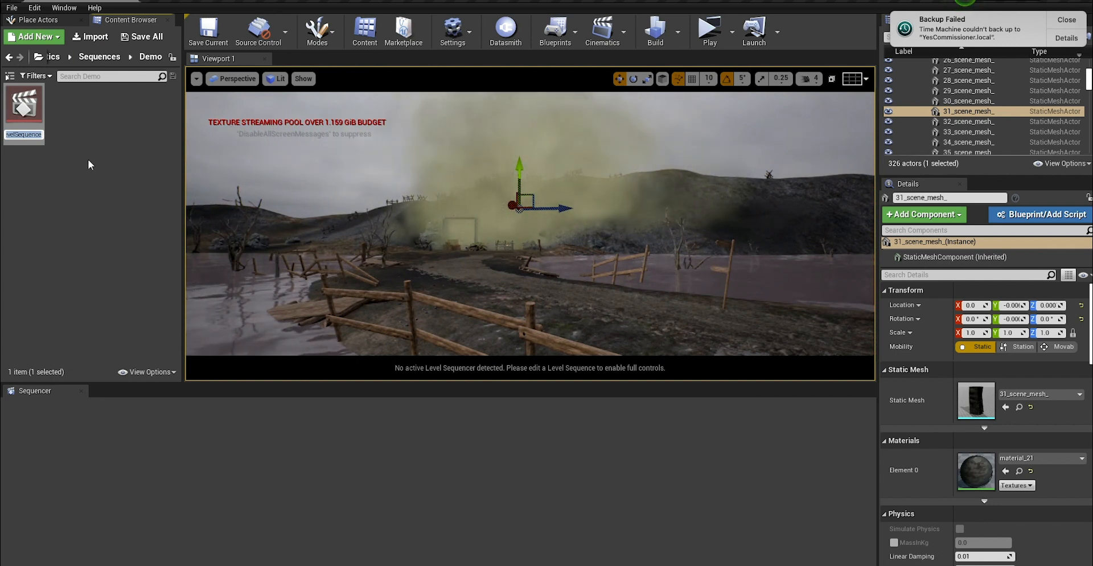
text(S)
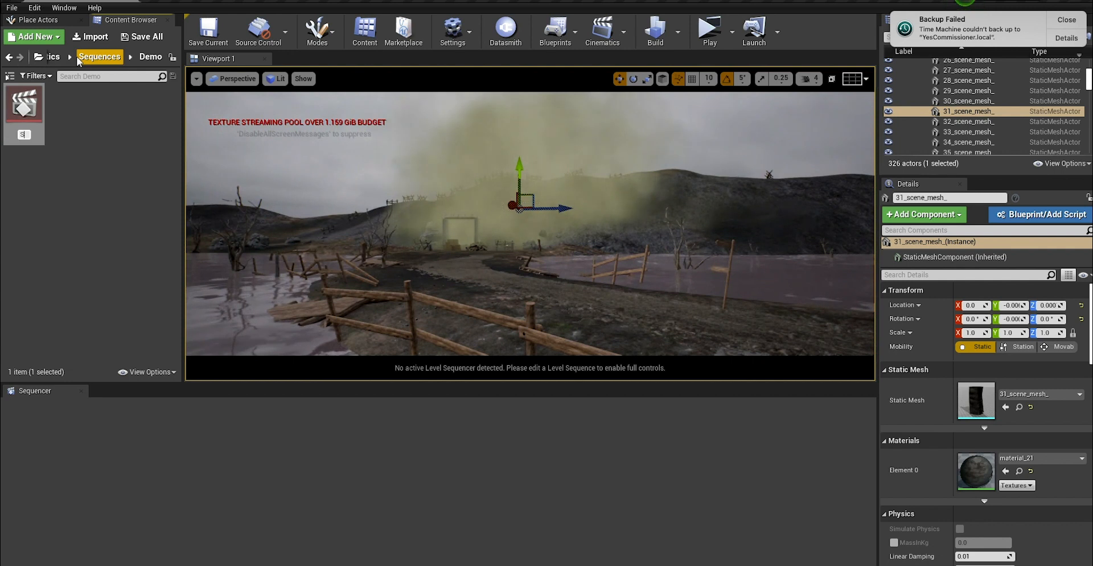
text(hot01)
key(Return)
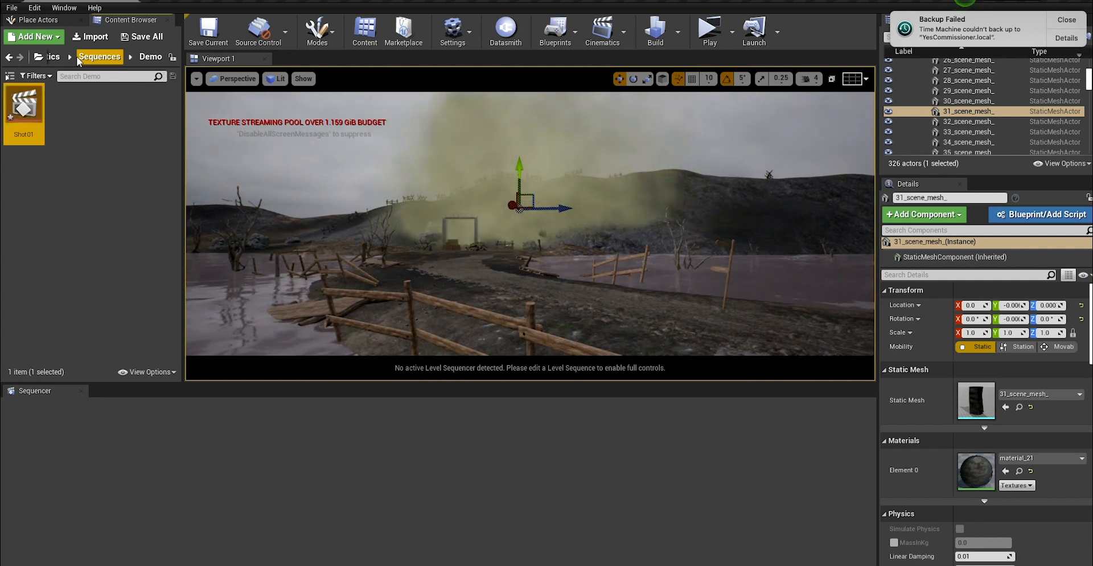
Step: Open the Shot01 sequence in Sequencer and frame the bunker and surrounding water in the viewport
right_drag(387, 227, 393, 226)
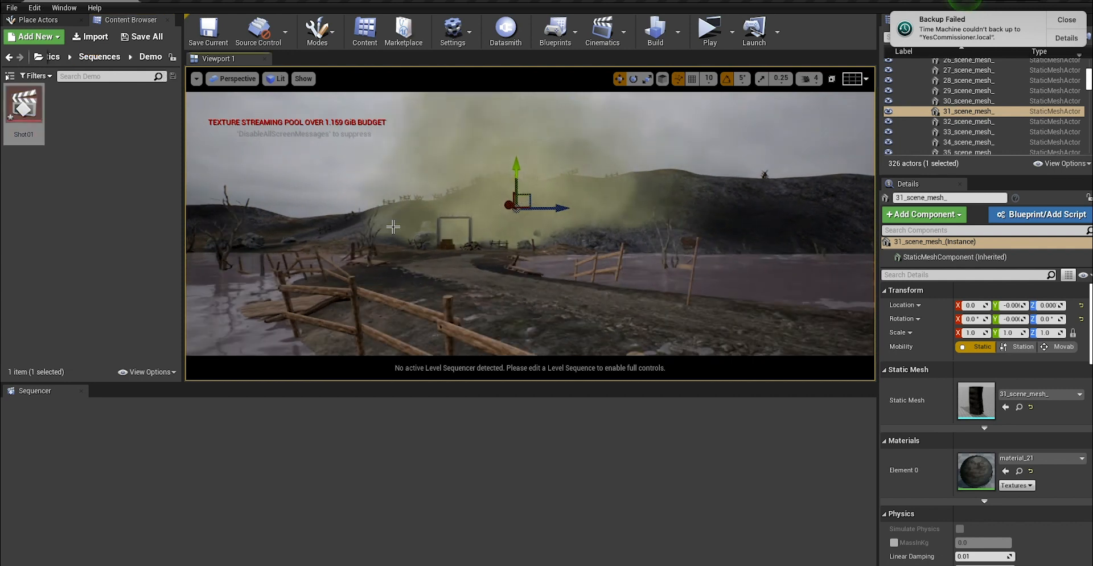
double_click(19, 100)
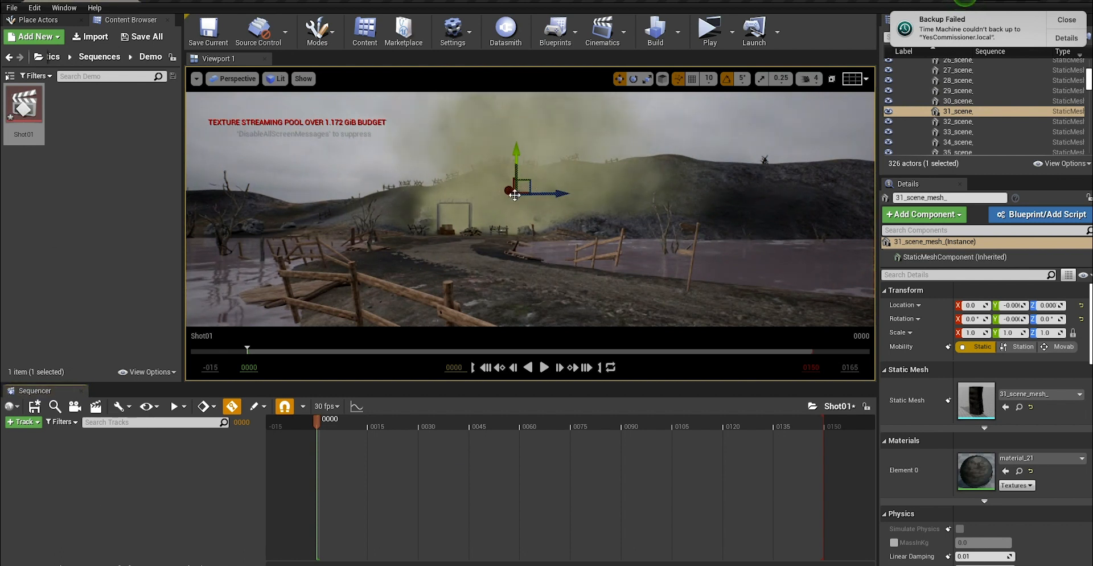
right_drag(512, 217, 567, 228)
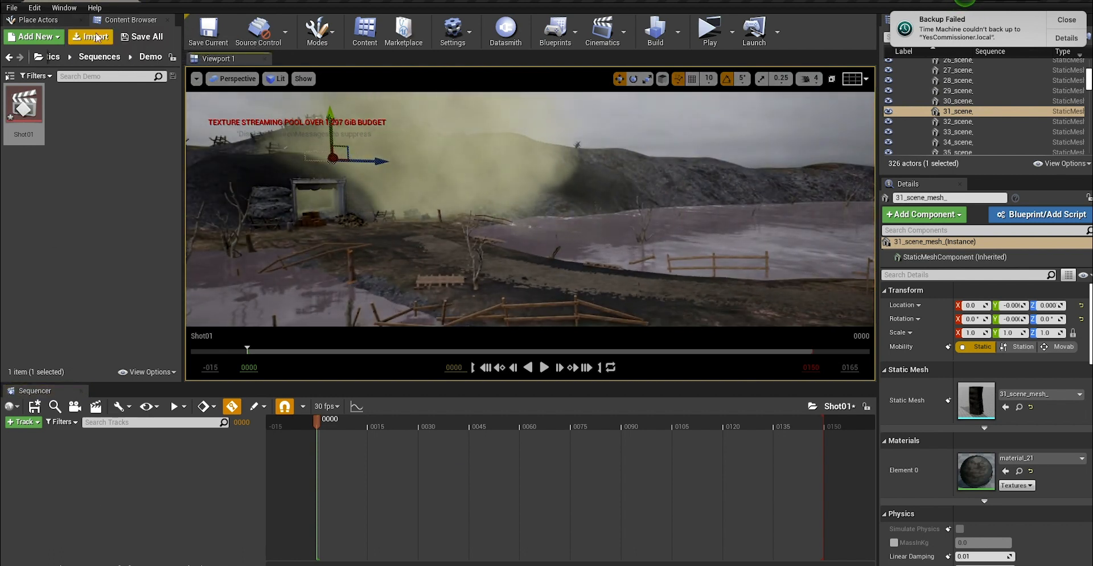
Step: Place the TruckStatic asset from Dennis_Truck/DoorWorking on the muddy ground near the bunker and focus the view on it
click(61, 57)
click(64, 57)
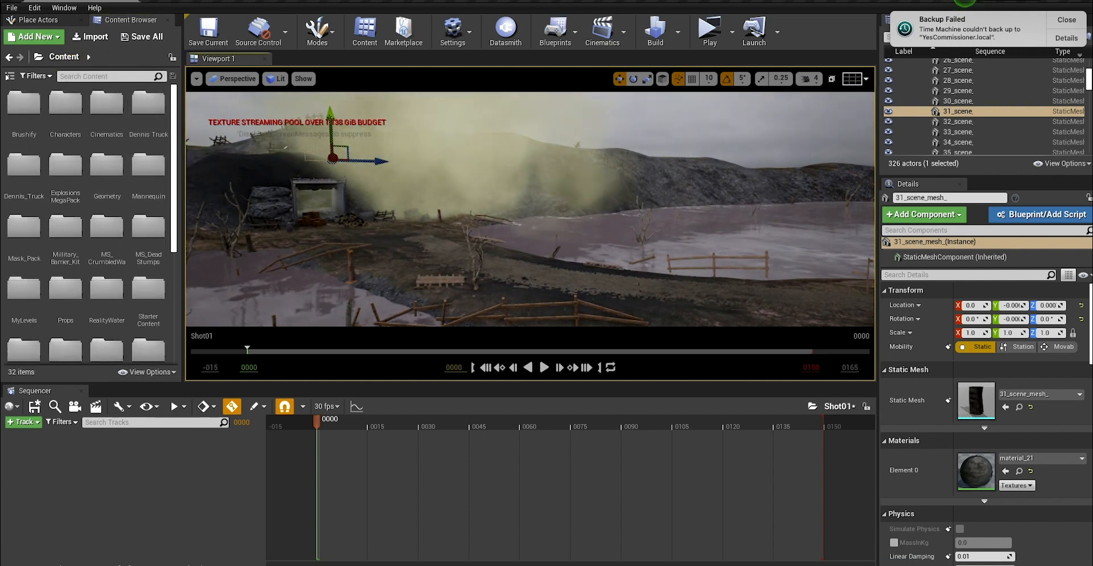
mouse_move(593, 256)
right_down()
mouse_move(632, 257)
mouse_move(535, 255)
mouse_move(578, 256)
right_up()
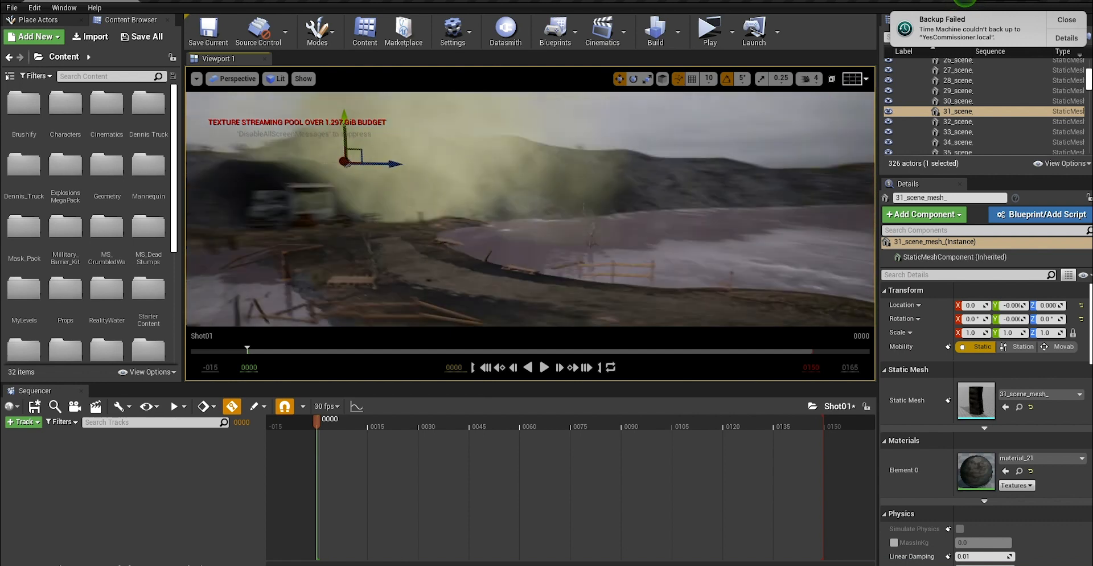
right_drag(344, 222, 413, 244)
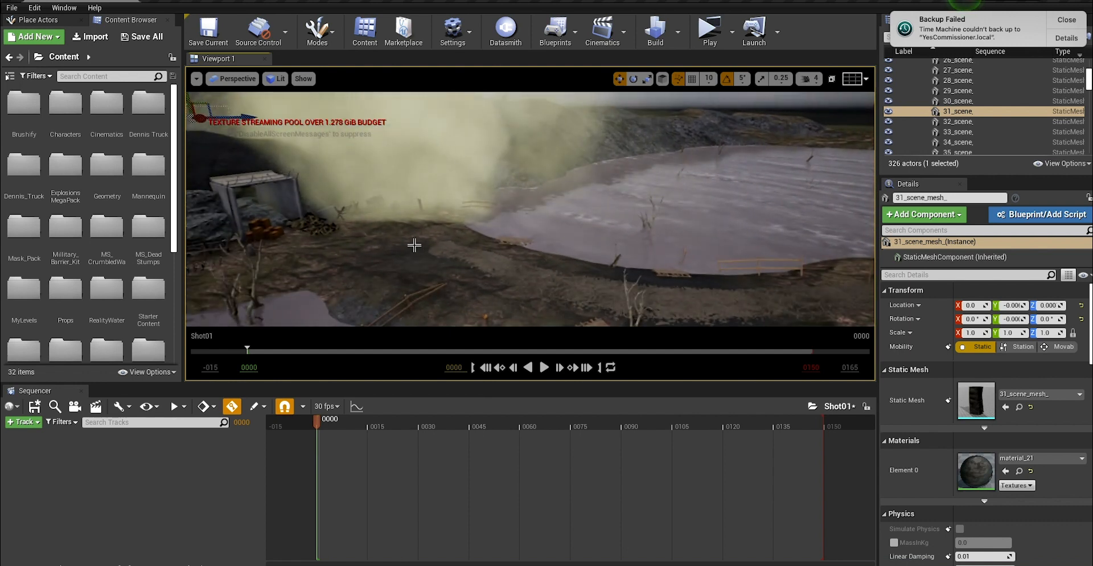
double_click(27, 169)
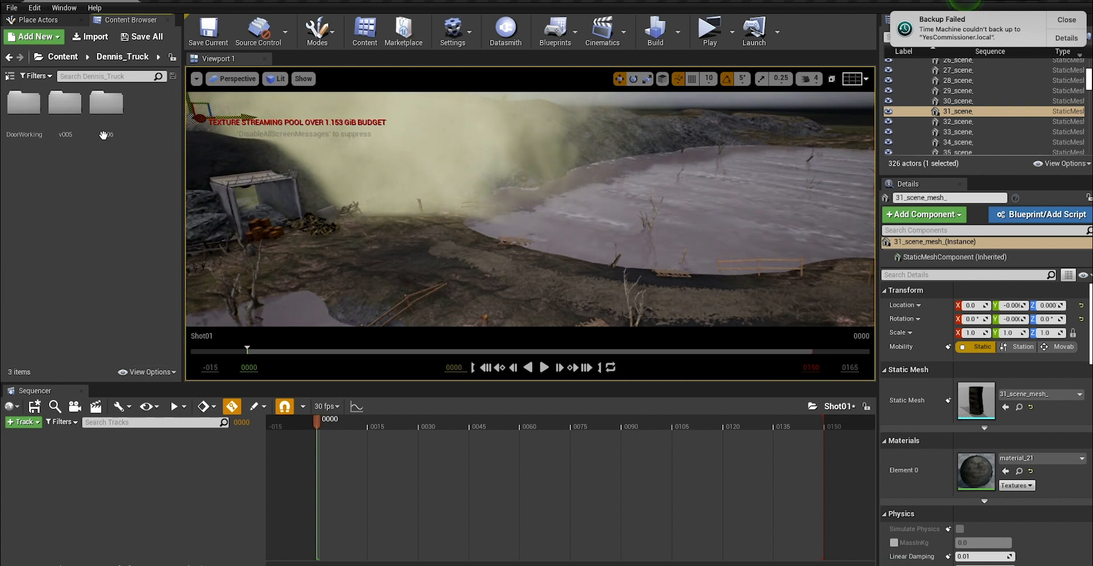
double_click(24, 103)
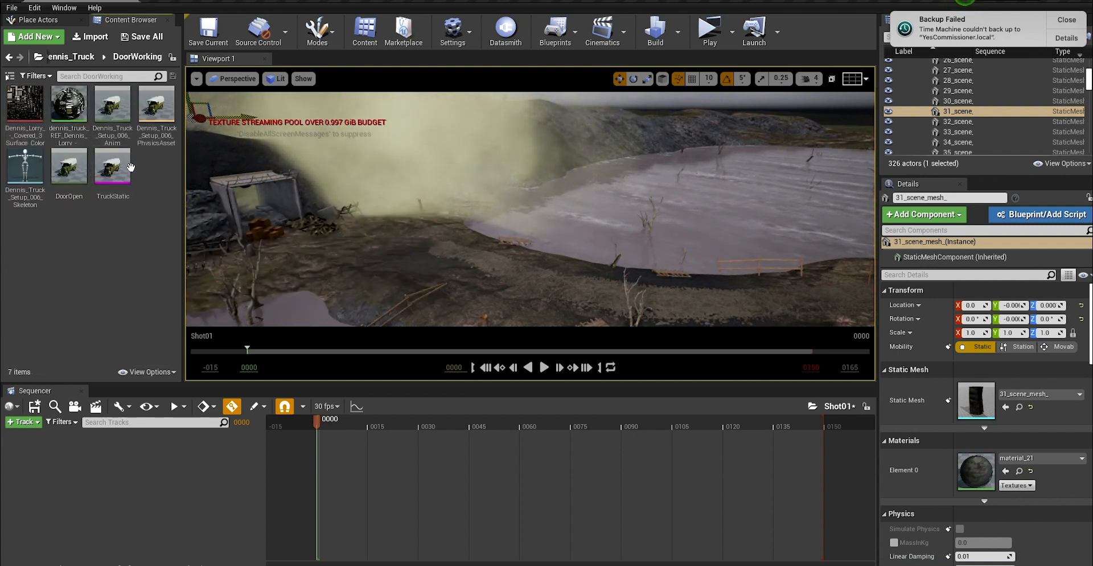
drag(113, 171, 440, 242)
key(f)
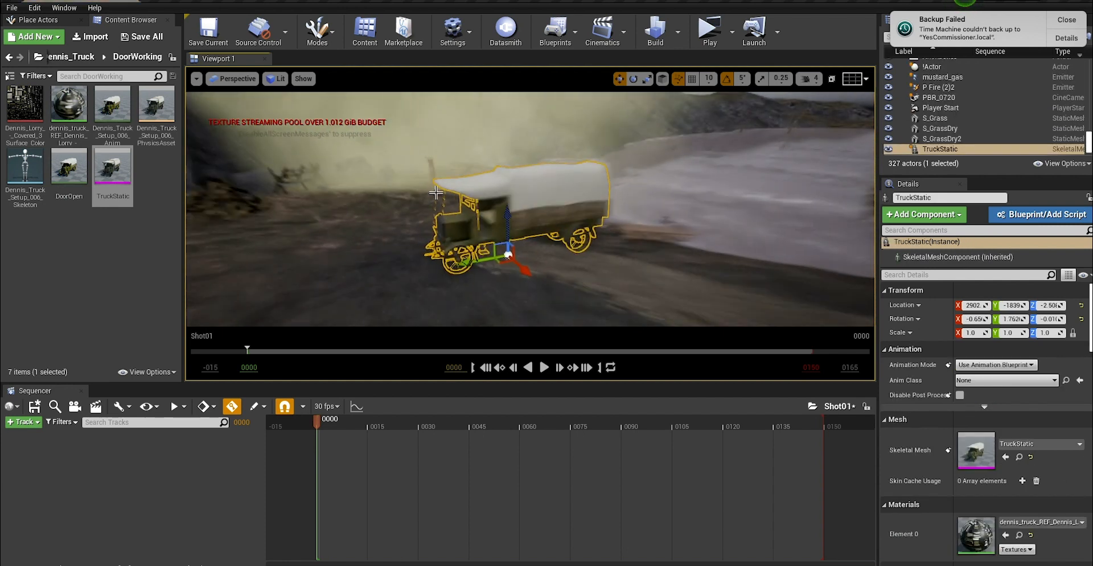
alt+drag(410, 220, 459, 228)
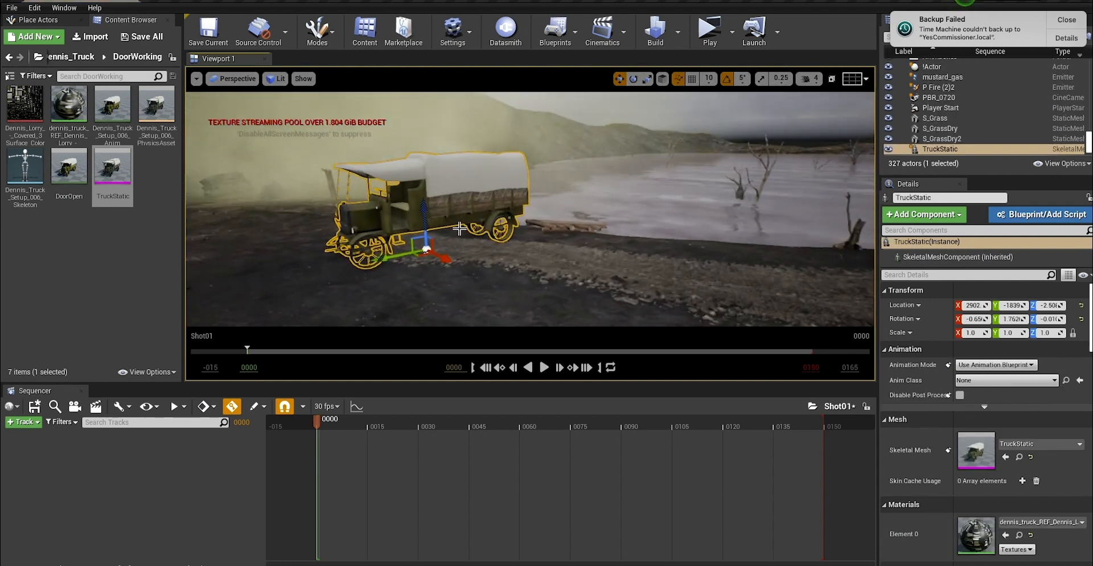
Step: Play the level and test-drive the truck along the causeway up to the parked truck, and end the play session
click(710, 27)
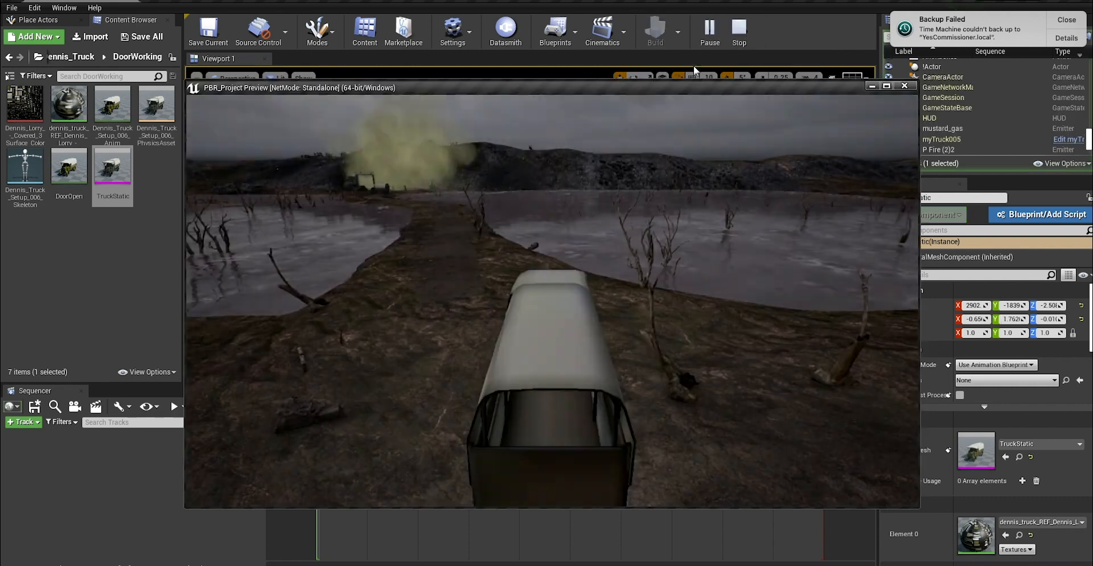
click(542, 262)
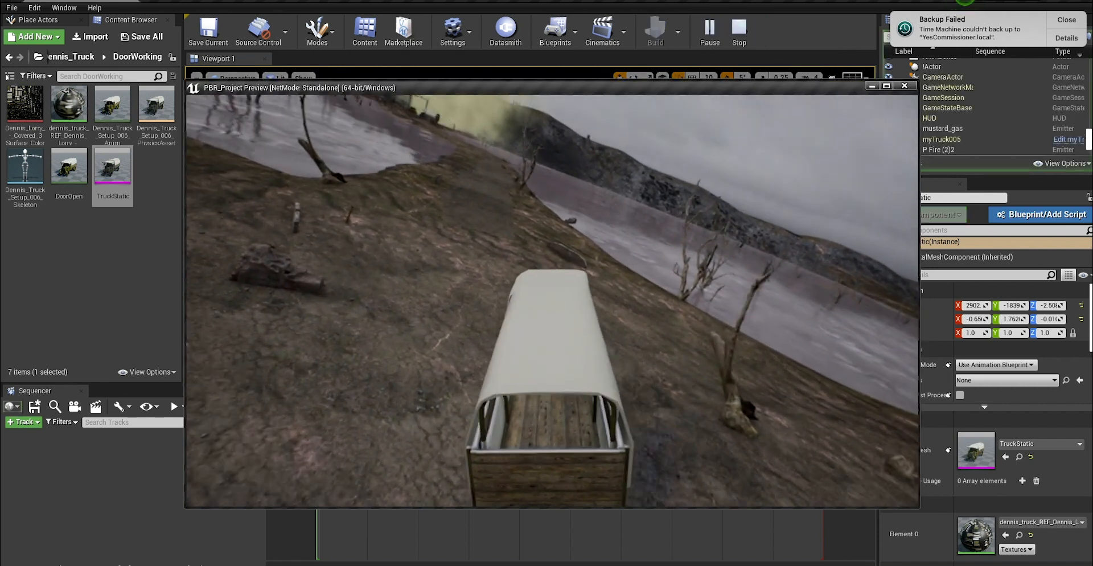
key(w)
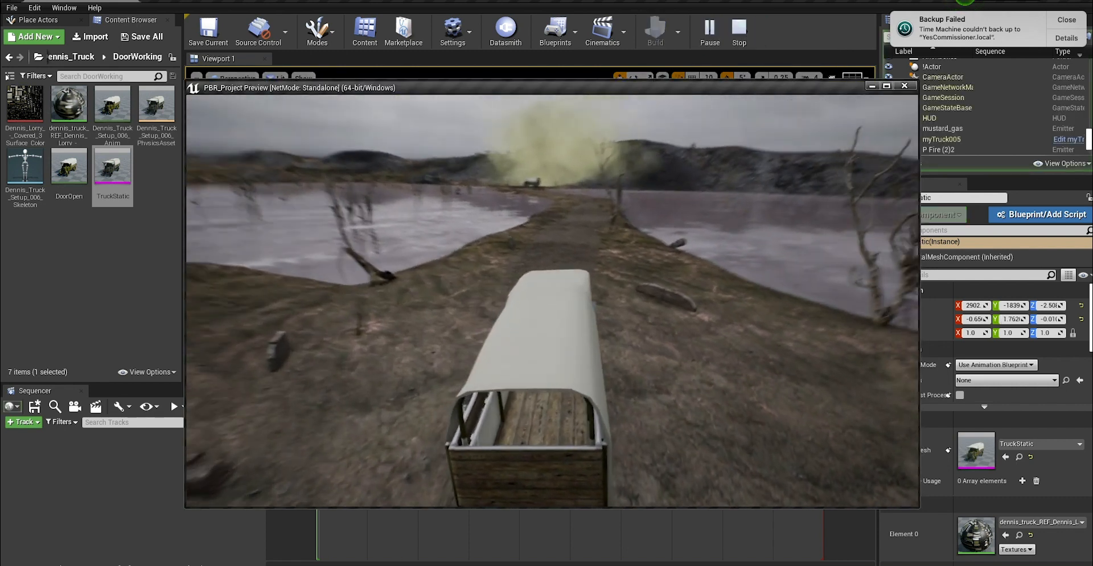
key(d)
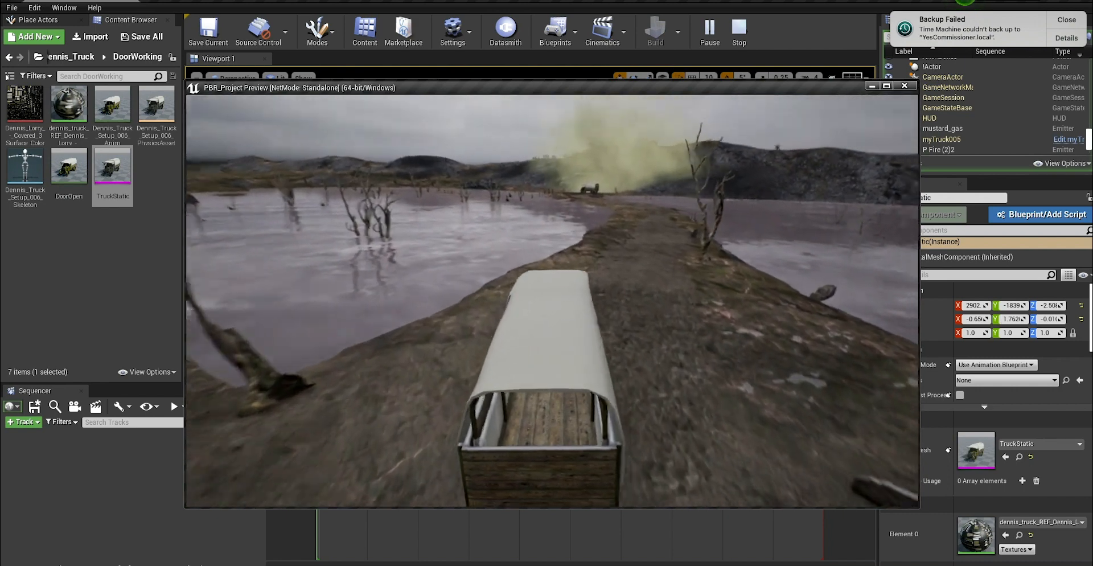
key(d)
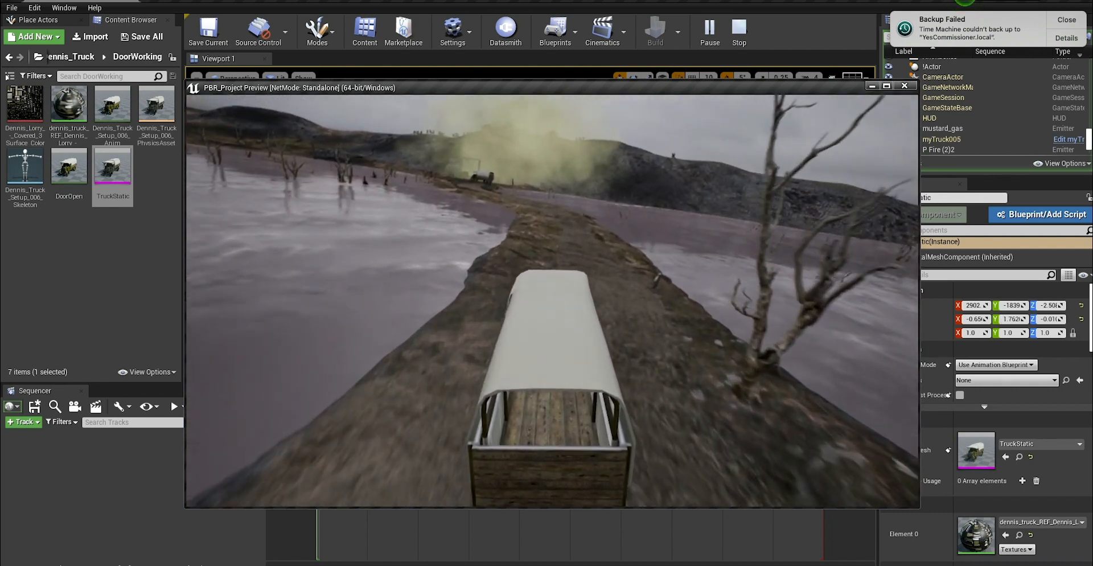
key(a)
key(d)
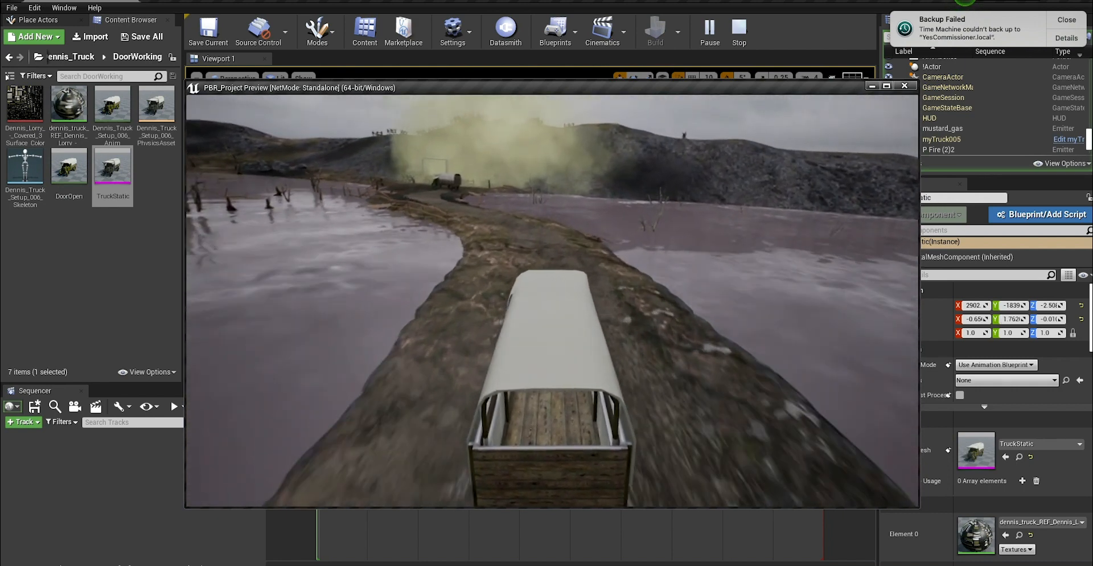
key(a)
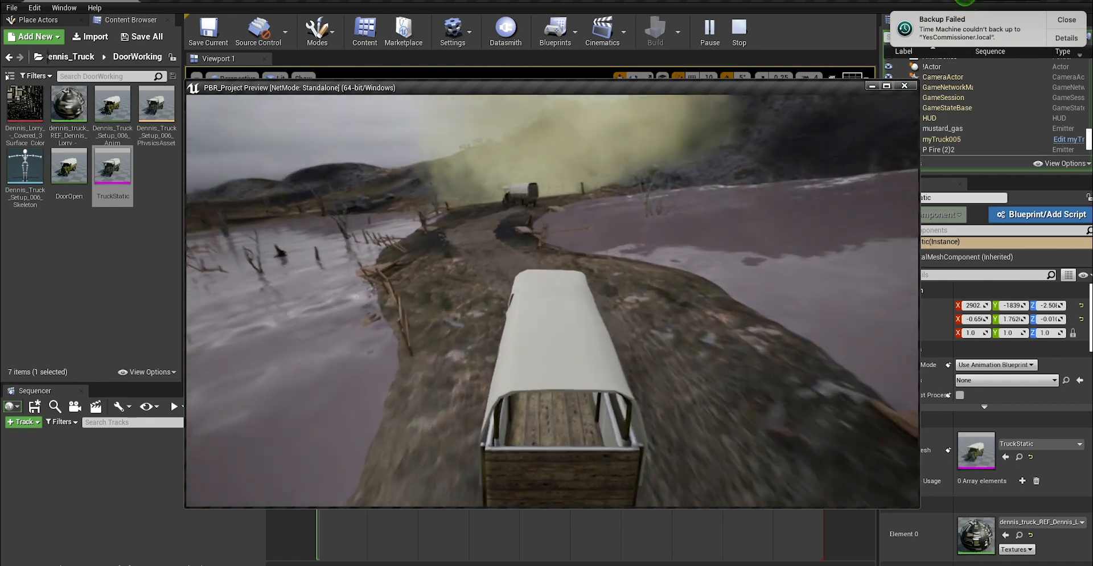
key(d)
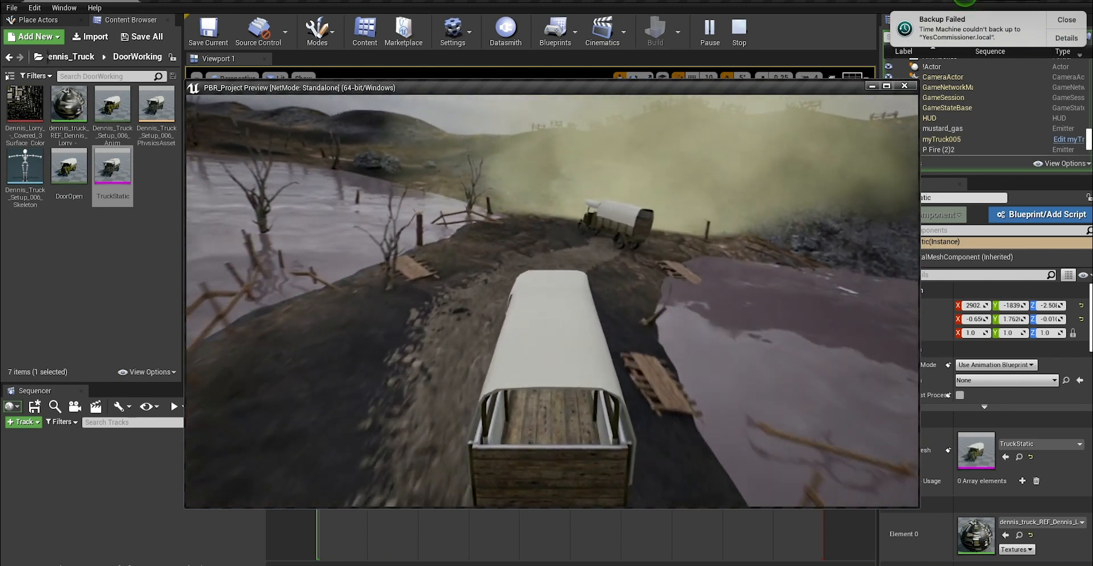
key(Escape)
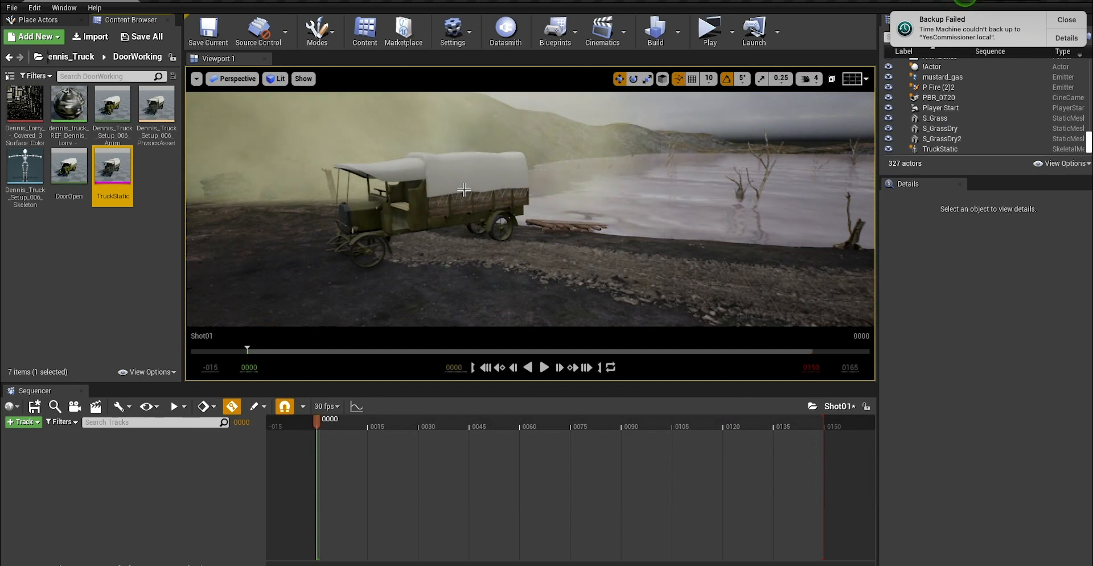
Step: Rotate the placed TruckStatic actor about 45° around its vertical axis
click(464, 189)
key(e)
drag(418, 274, 384, 281)
scroll(542, 224, down, 10)
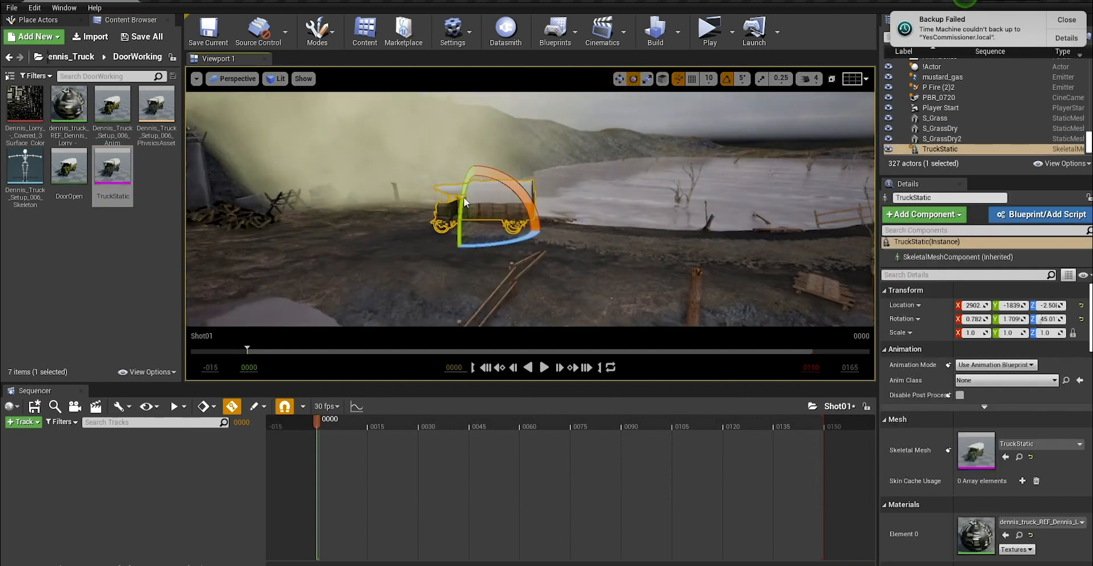
alt+drag(541, 224, 505, 237)
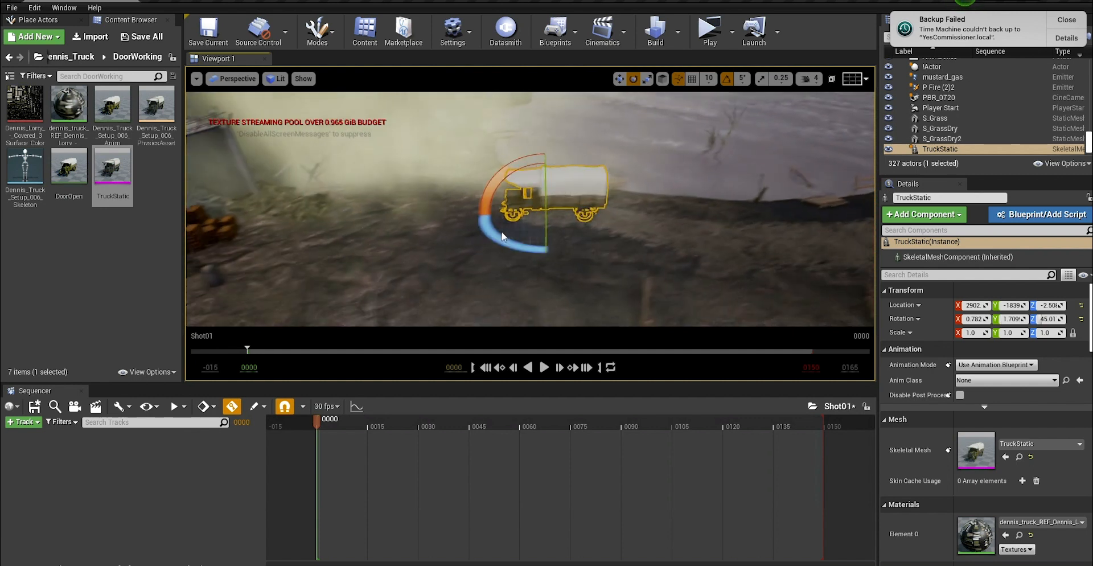
Step: Delete the placed truck and add the SoldierSteve mesh from Characters/SoliderSteve to the Shot01 sequence as a spawnable
click(80, 57)
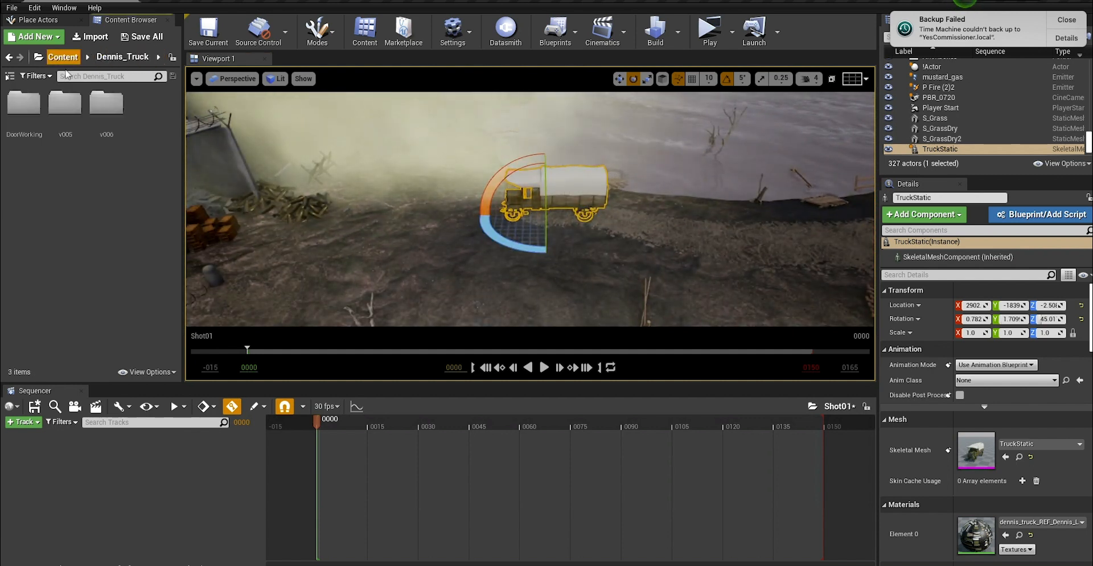
click(63, 56)
click(75, 117)
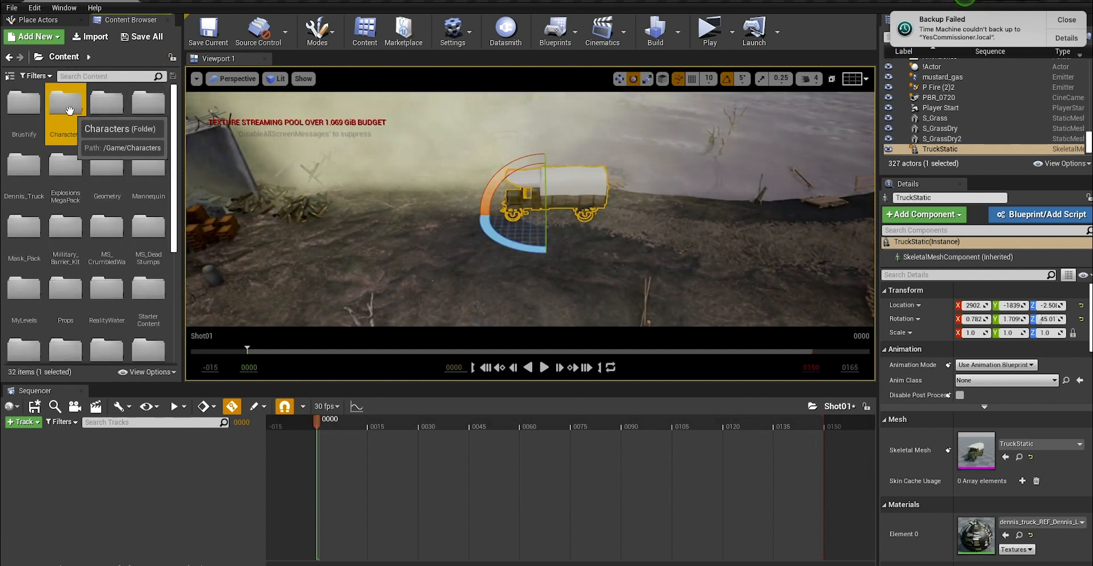
double_click(75, 117)
double_click(143, 117)
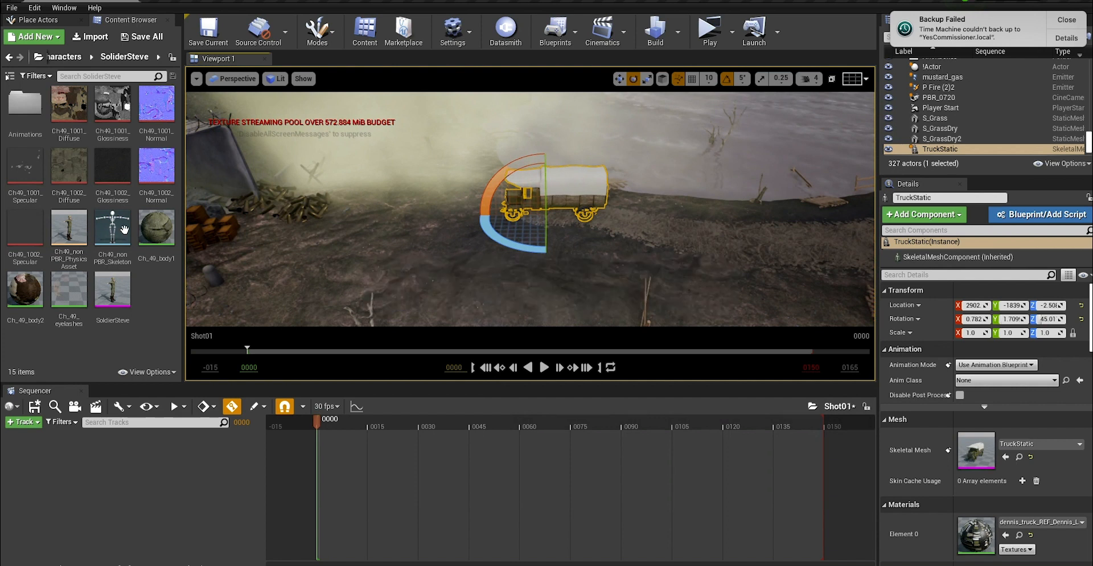
key(Delete)
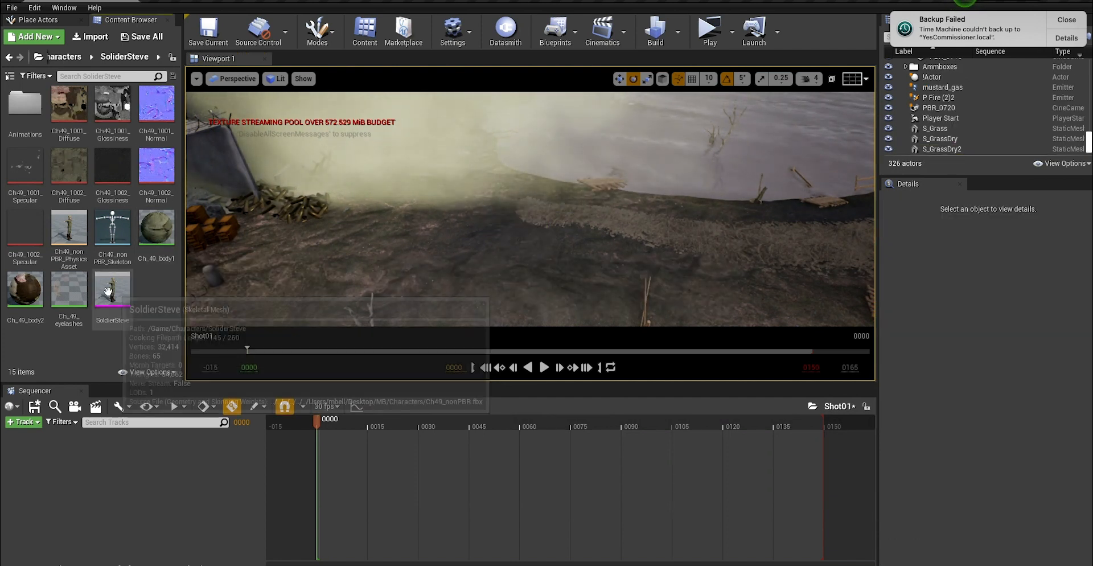
drag(108, 291, 119, 456)
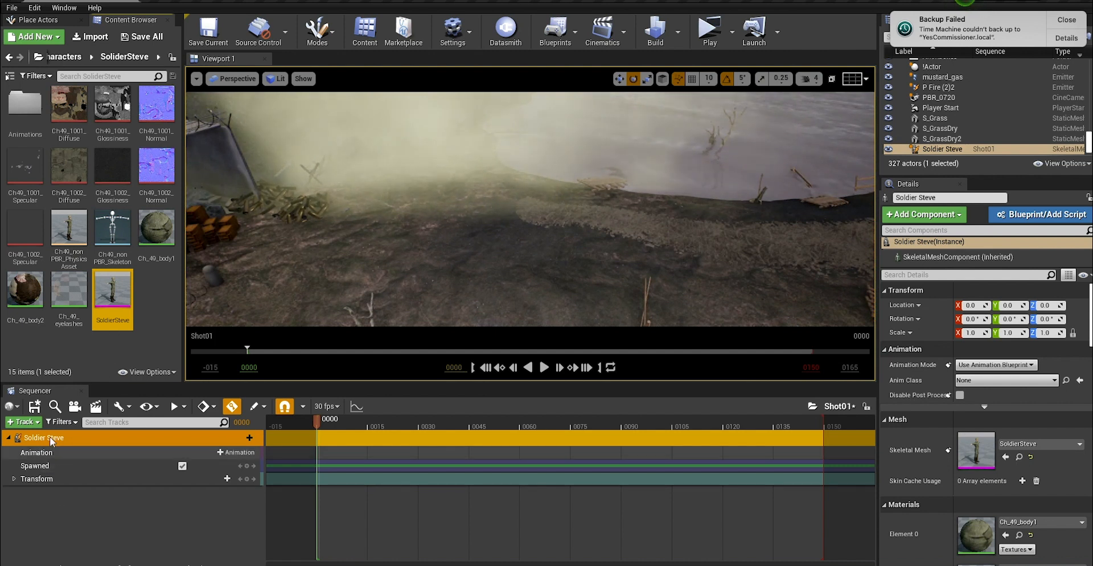
Step: Move Soldier Steve onto the muddy ground in front of the bunker entrance
key(s)
mouse_move(465, 209)
right_down()
mouse_move(447, 224)
mouse_move(454, 207)
right_up()
key(w)
drag(355, 136, 416, 211)
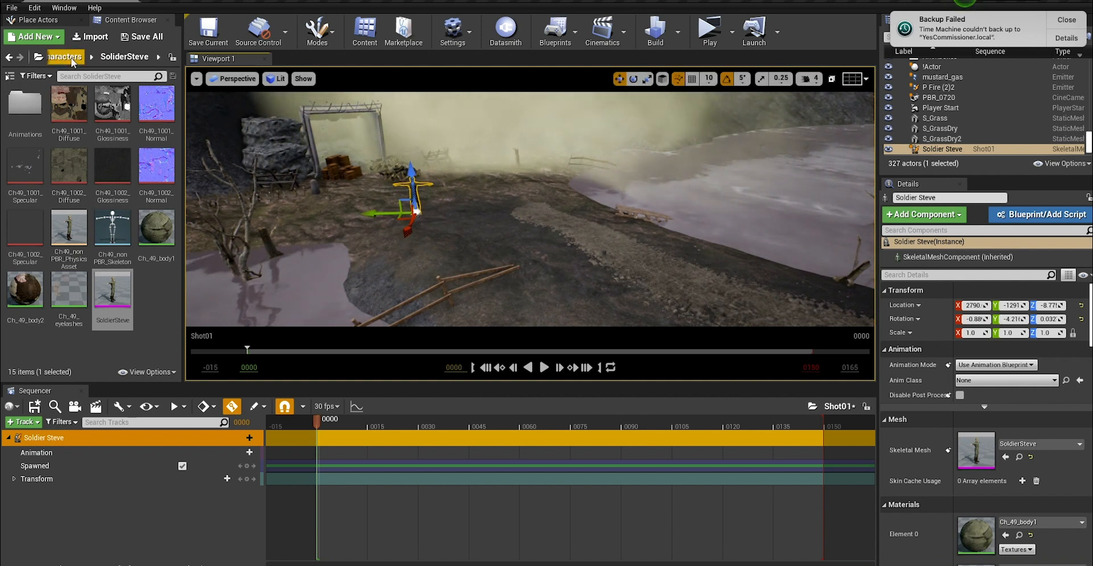
Step: Add the TruckStatic mesh from Dennis_Truck/DoorWorking to the Shot01 sequence as a spawnable
click(77, 56)
click(64, 57)
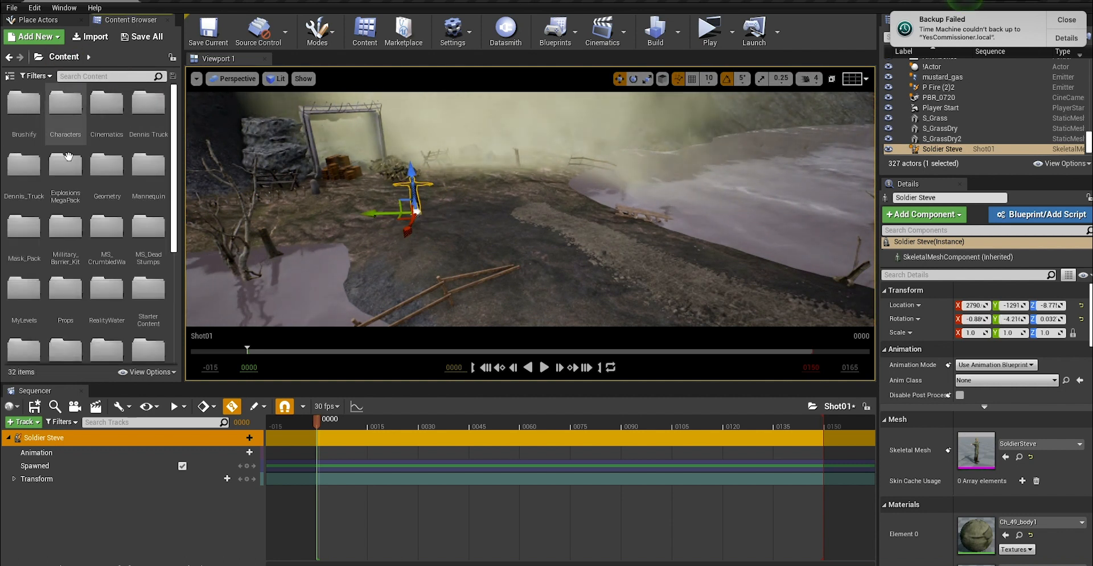
click(22, 171)
double_click(23, 171)
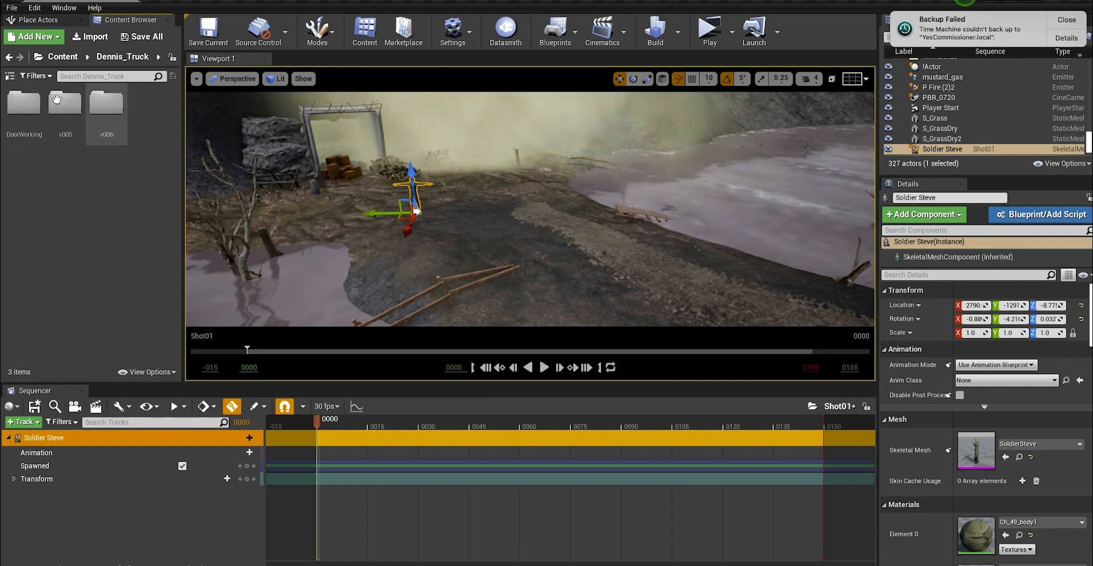
double_click(24, 106)
drag(121, 182, 144, 526)
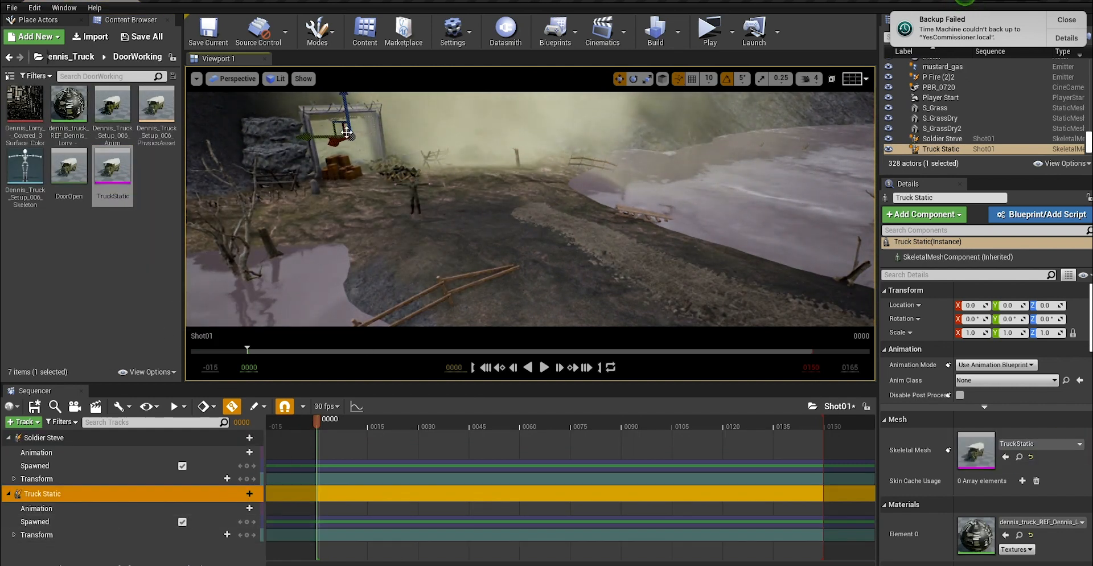
Step: Place Truck Static on the ground behind the soldier by the water and rotate it about 55° around its vertical axis
drag(349, 137, 391, 210)
key(e)
middle_drag(387, 210, 392, 206)
alt+drag(391, 206, 630, 170)
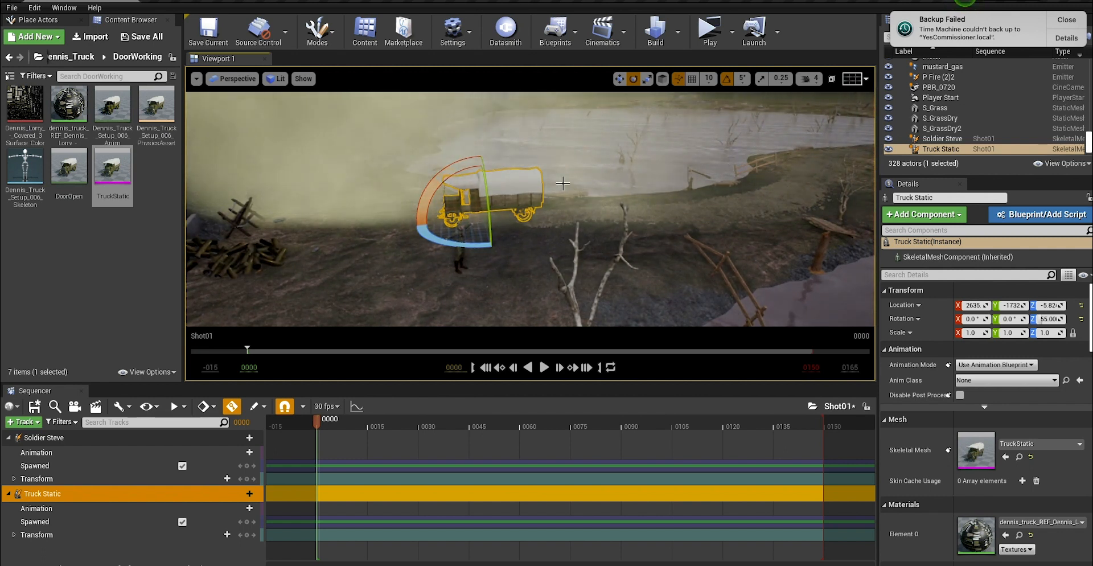
alt+drag(563, 183, 472, 177)
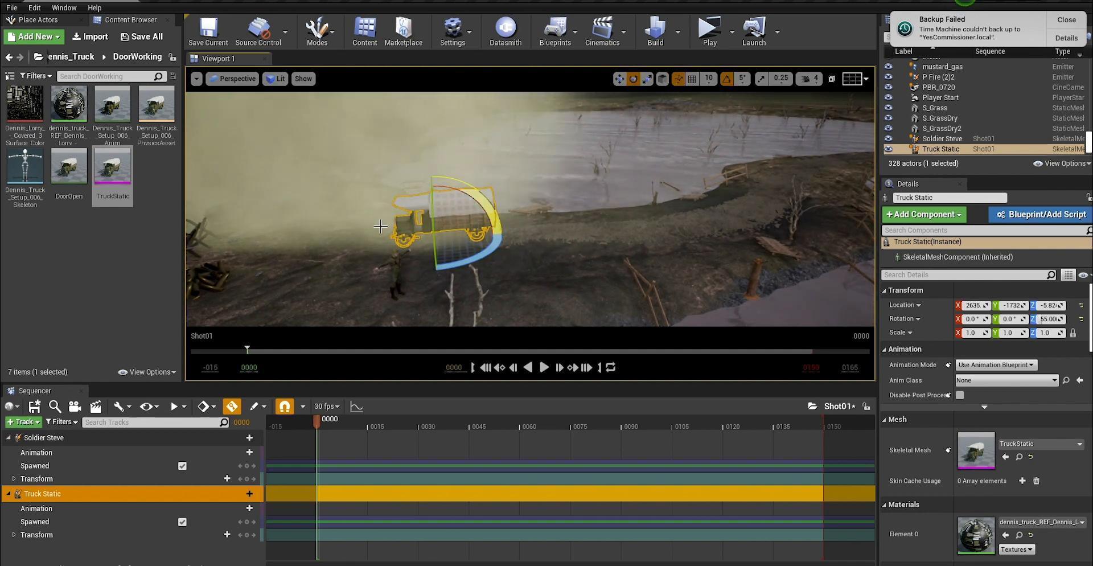
alt+drag(285, 224, 401, 209)
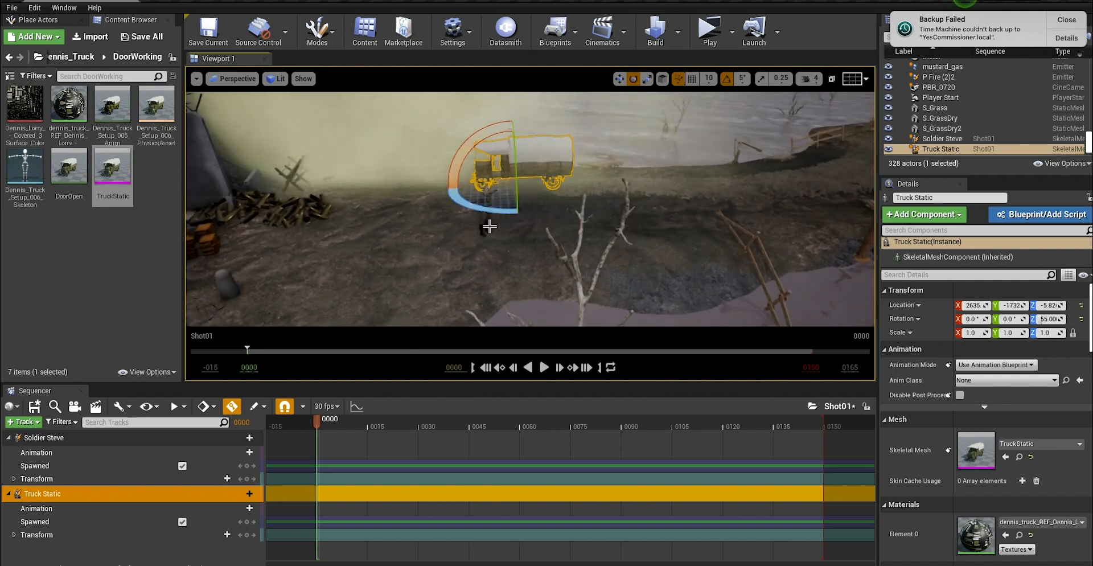
Step: Turn Soldier Steve to about -35° around the vertical axis and move him beside the wood pile near the bunker
click(488, 221)
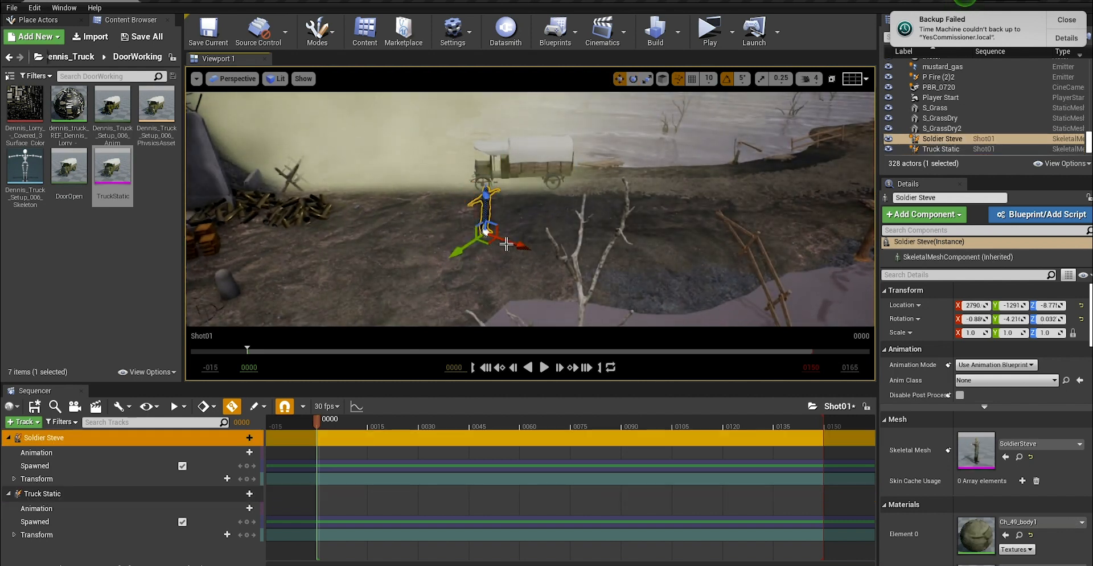
key(e)
drag(507, 258, 531, 220)
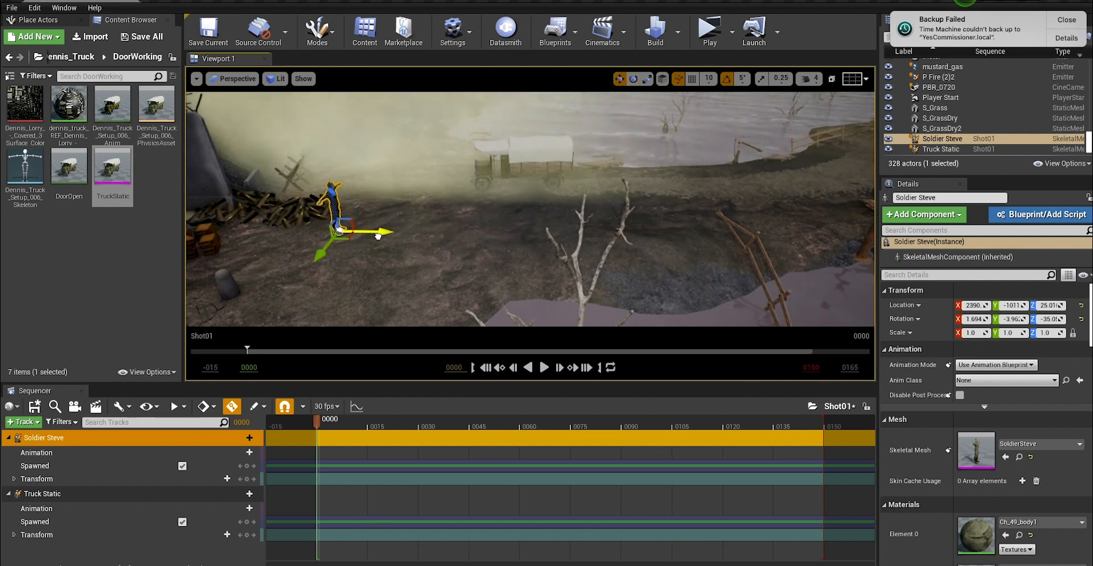
Step: Select Truck Static in the sequence and move it closer to the bunker and soldier, to about X 2317, Y -1509
click(529, 182)
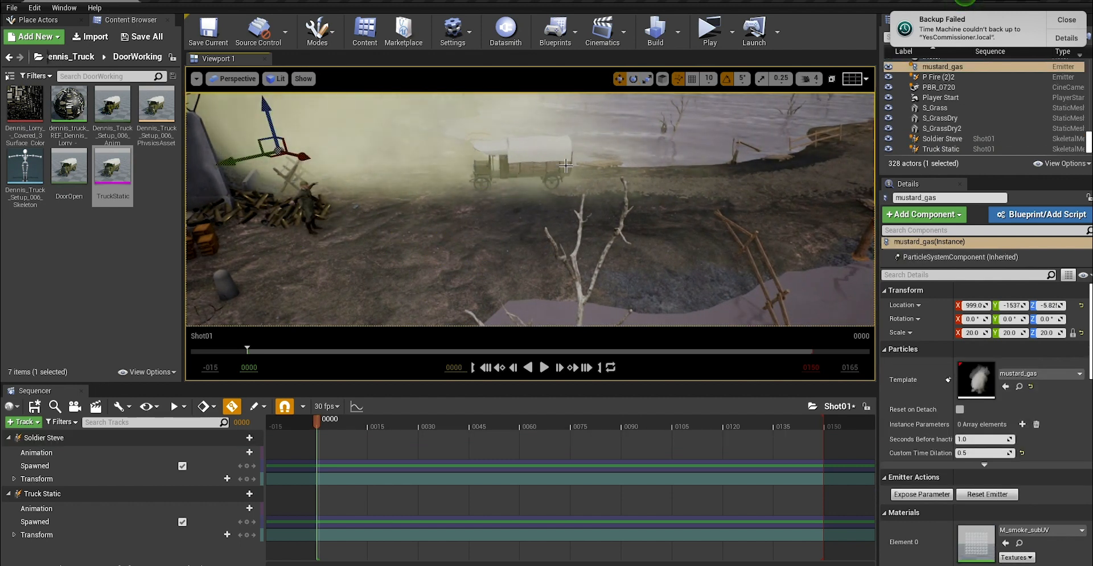
click(69, 437)
click(85, 493)
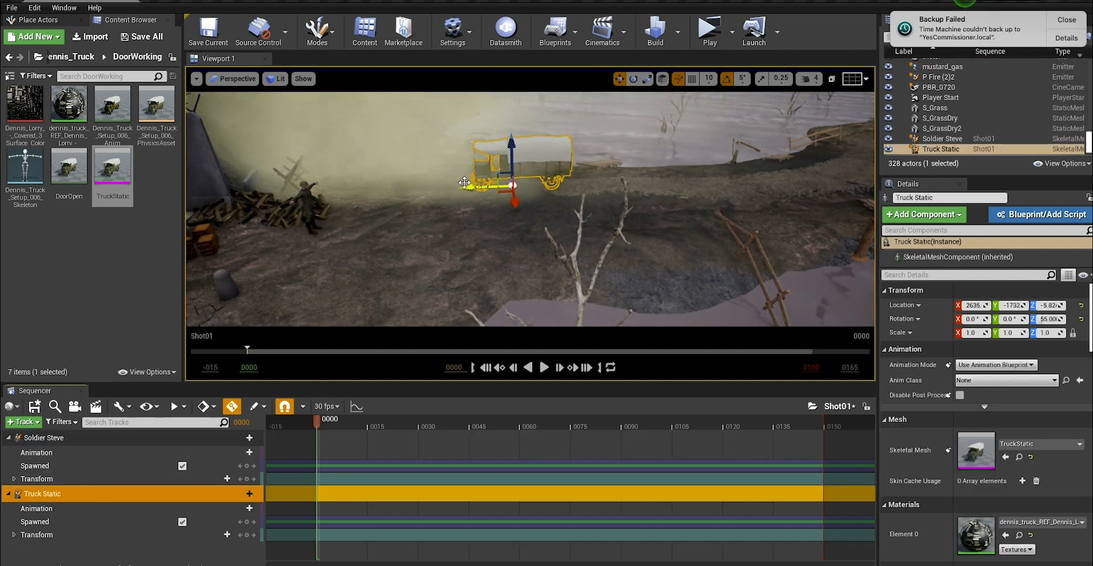
right_drag(430, 189, 258, 247)
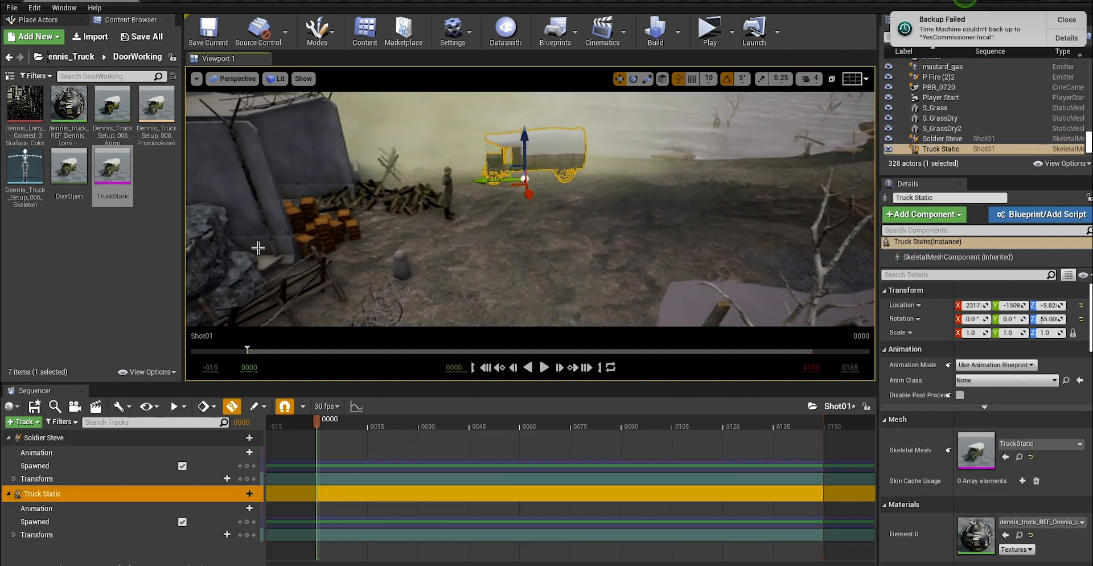
Step: Move Soldier Steve next to the stacked crates by the bunker wall, to about X 2179, Y -796
click(456, 211)
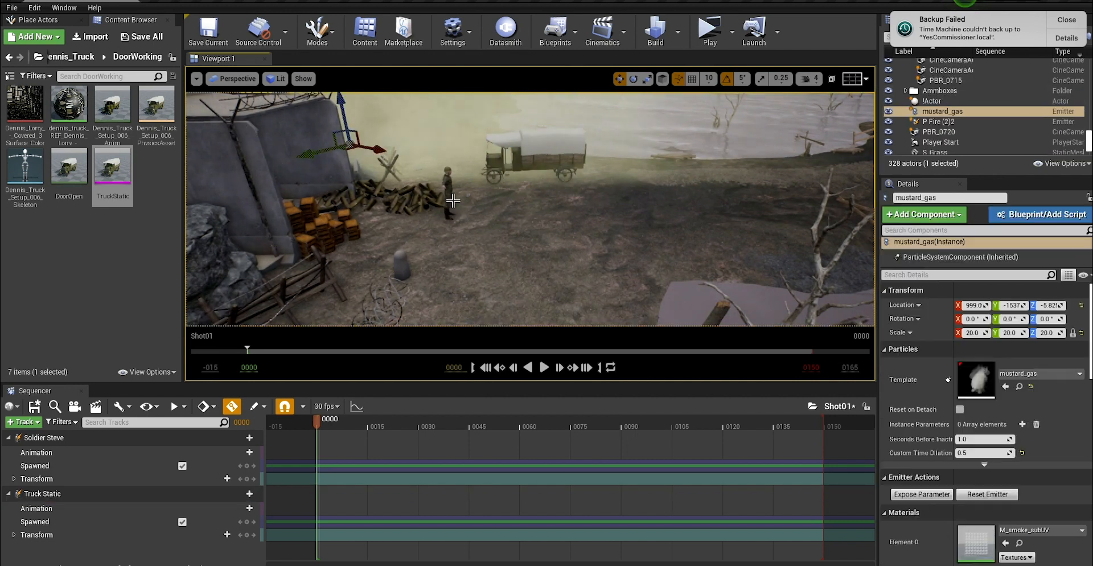
click(450, 197)
alt+drag(450, 197, 360, 263)
alt+drag(522, 217, 527, 137)
scroll(523, 217, up, 5)
alt+middle_drag(523, 221, 488, 261)
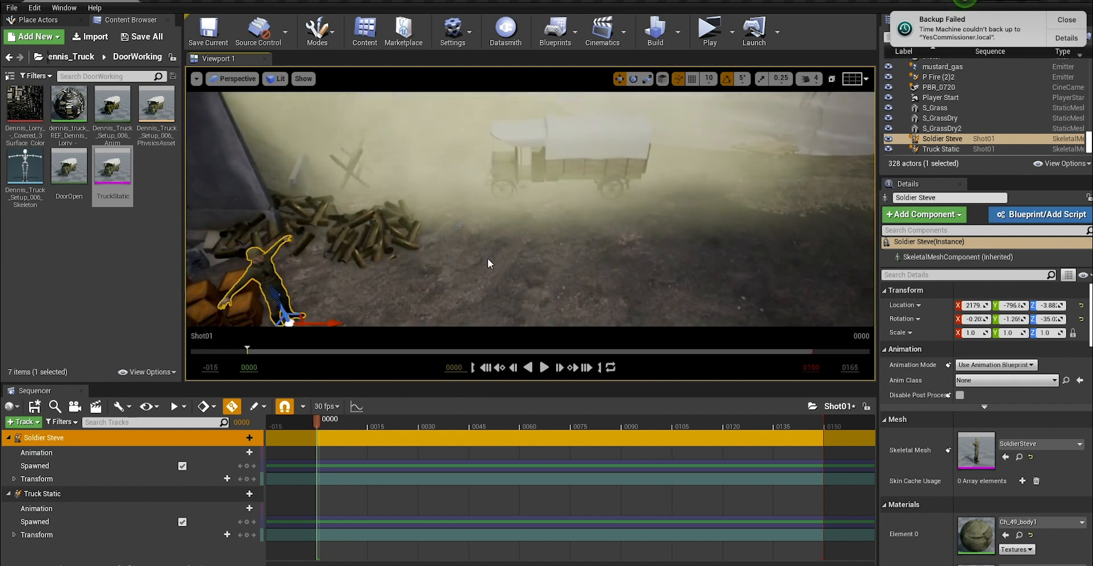
Step: Check the placement of the soldier and truck in front of the bunker from several distances and angles
alt+drag(488, 261, 536, 145)
scroll(569, 244, down, 5)
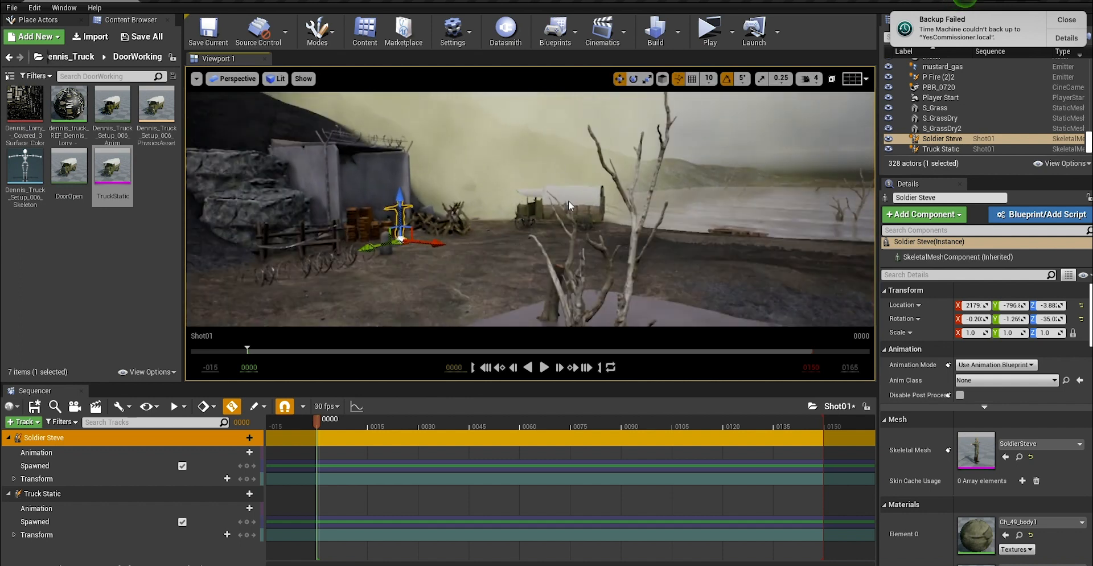
scroll(627, 229, up, 4)
scroll(536, 145, down, 4)
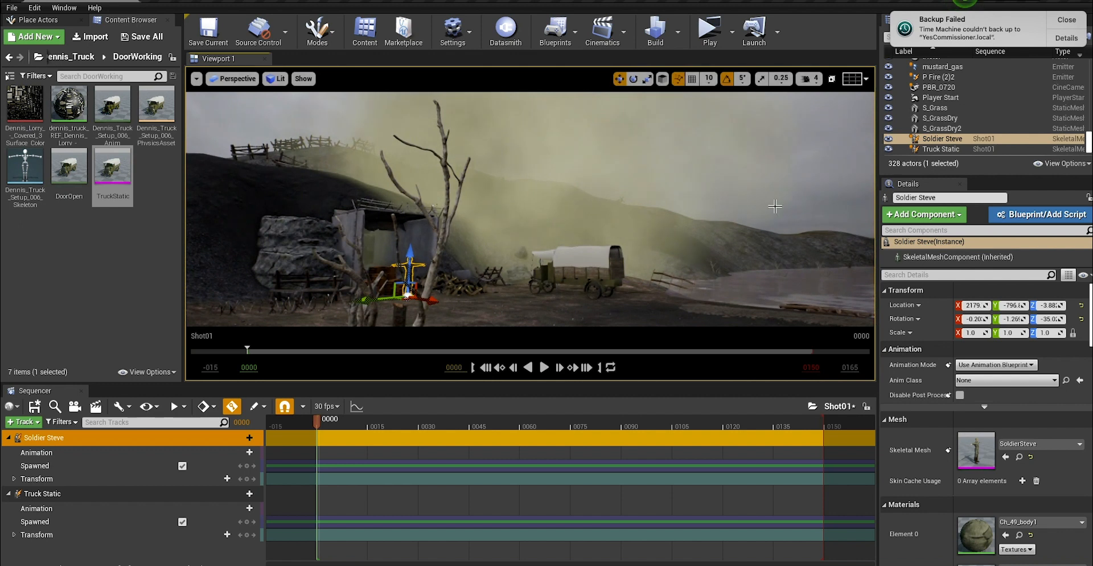
alt+drag(555, 239, 498, 190)
scroll(497, 190, up, 5)
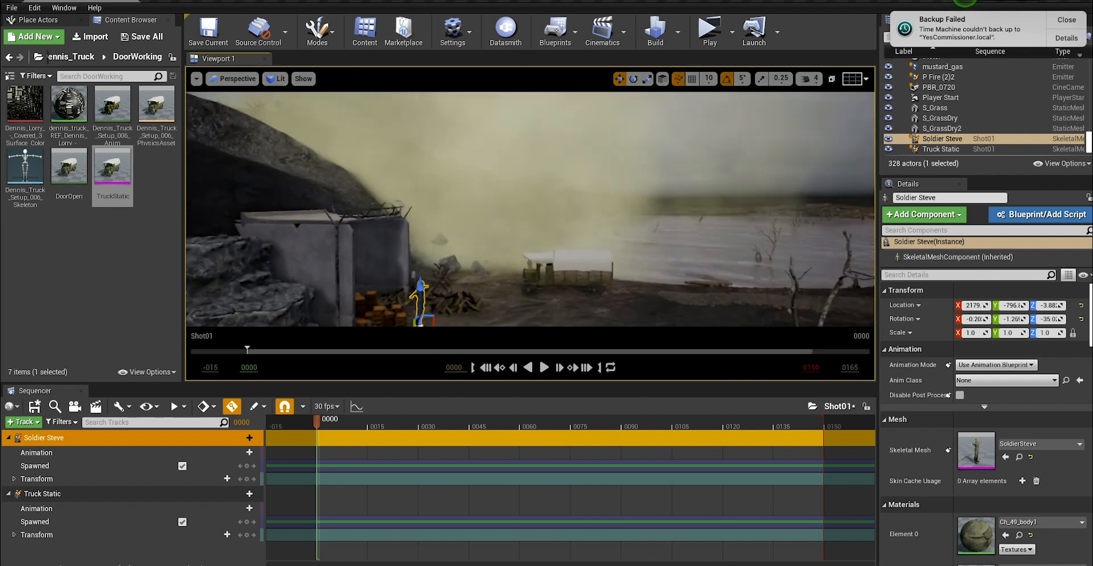
alt+drag(579, 249, 523, 195)
scroll(522, 193, up, 4)
alt+drag(547, 227, 544, 183)
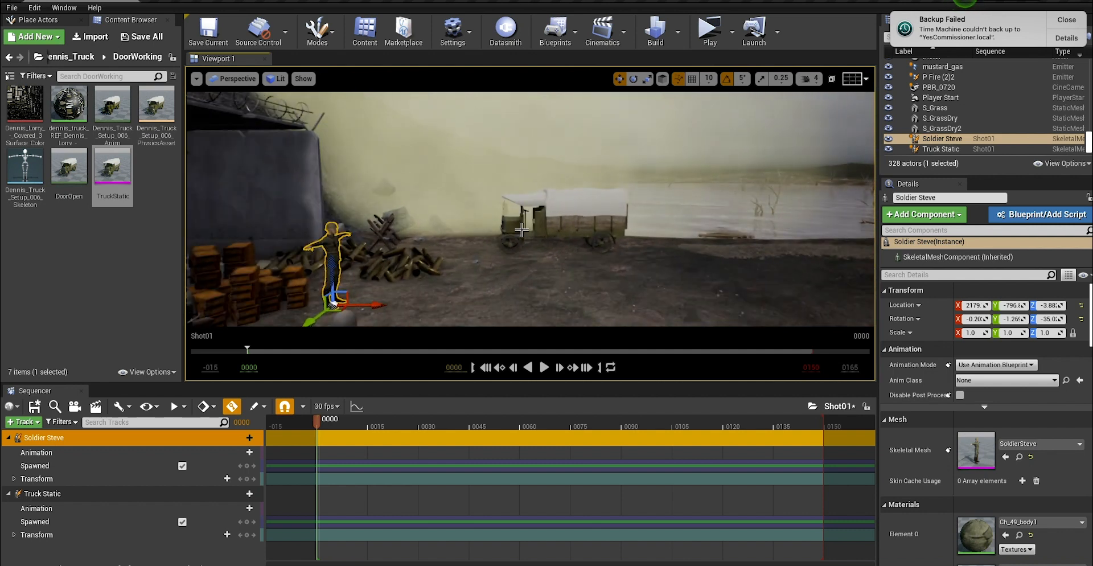
alt+drag(522, 229, 457, 106)
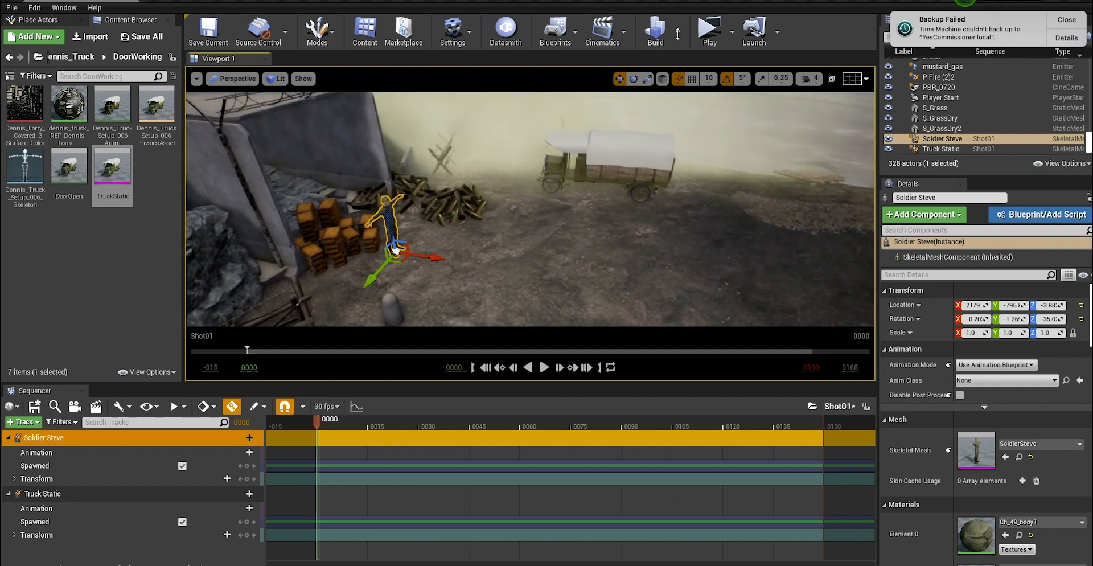
Step: Turn Soldier Steve to about -40° around the vertical axis at the start of the sequence
click(1067, 21)
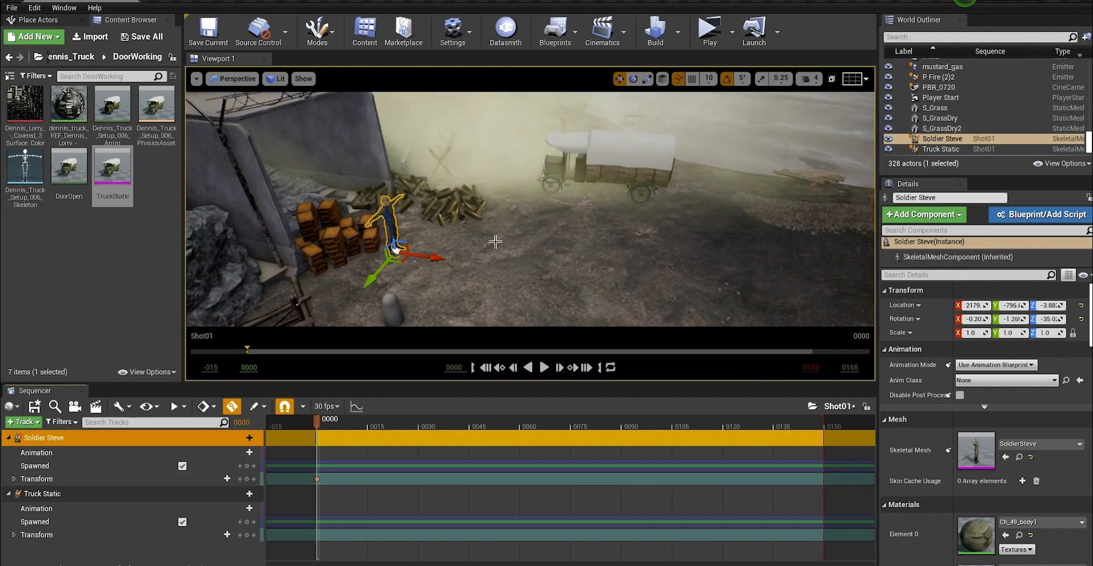
alt+drag(495, 242, 495, 296)
key(e)
drag(381, 296, 394, 296)
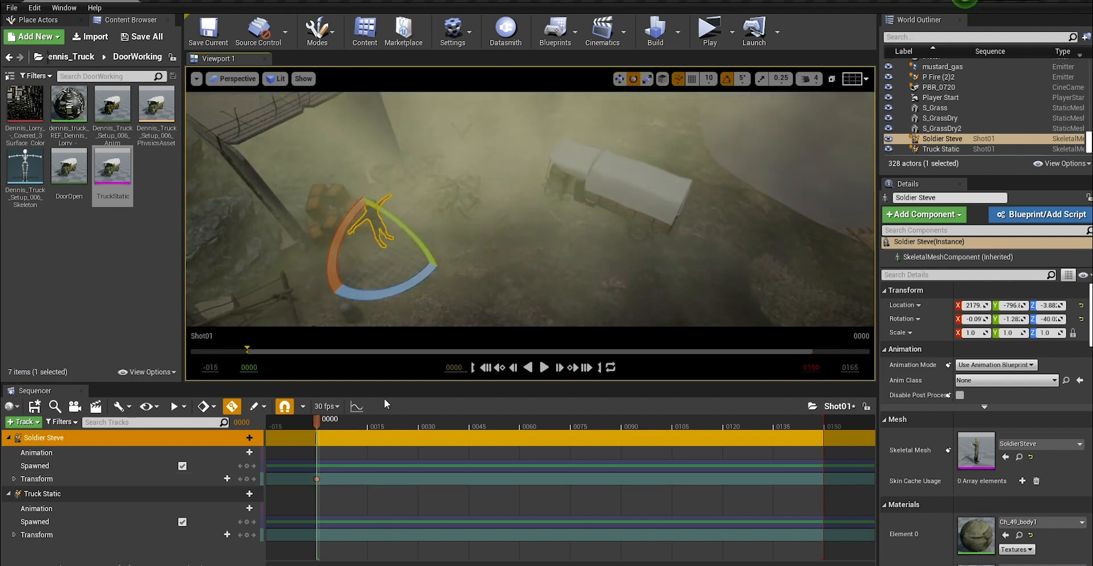
Step: Set the sequence display rate to 24 fps (film)
click(327, 406)
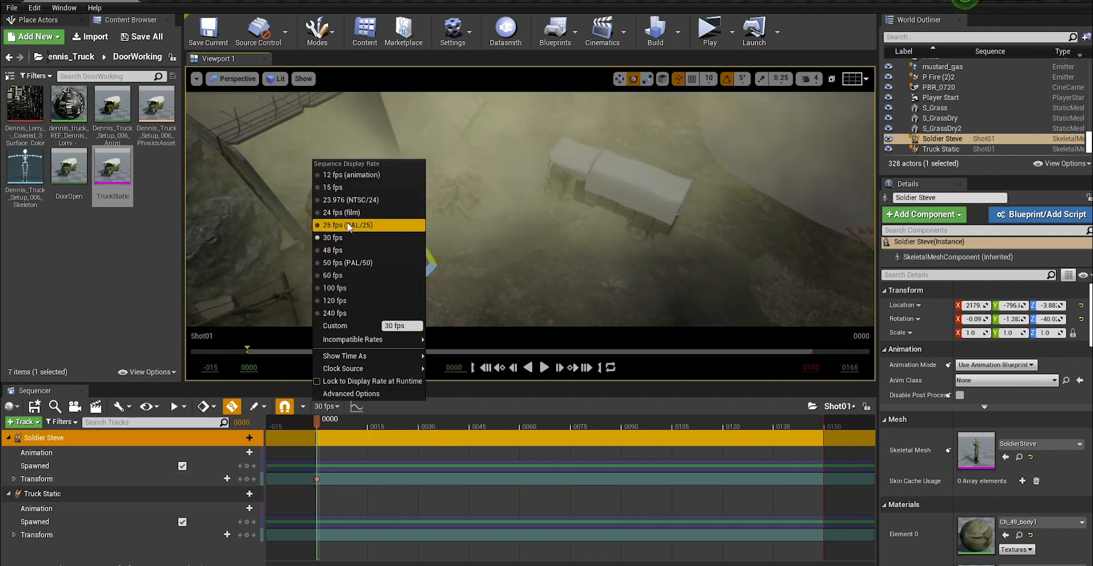
click(354, 214)
Step: At frame 41, move Soldier Steve forward along his facing direction to about X 2678, Y -1215, recording a transform key
key(w)
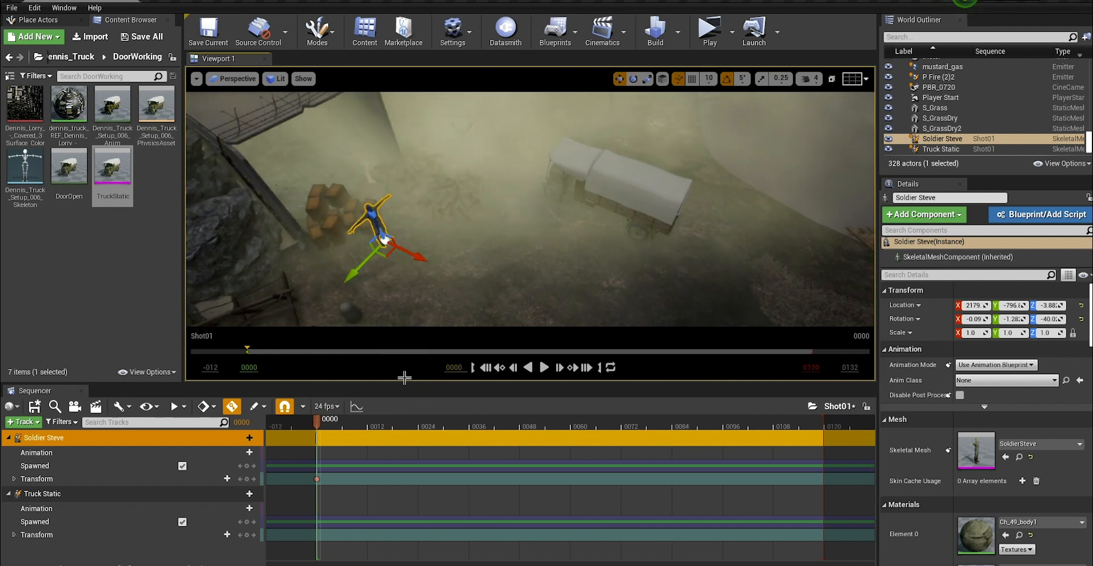
key(space)
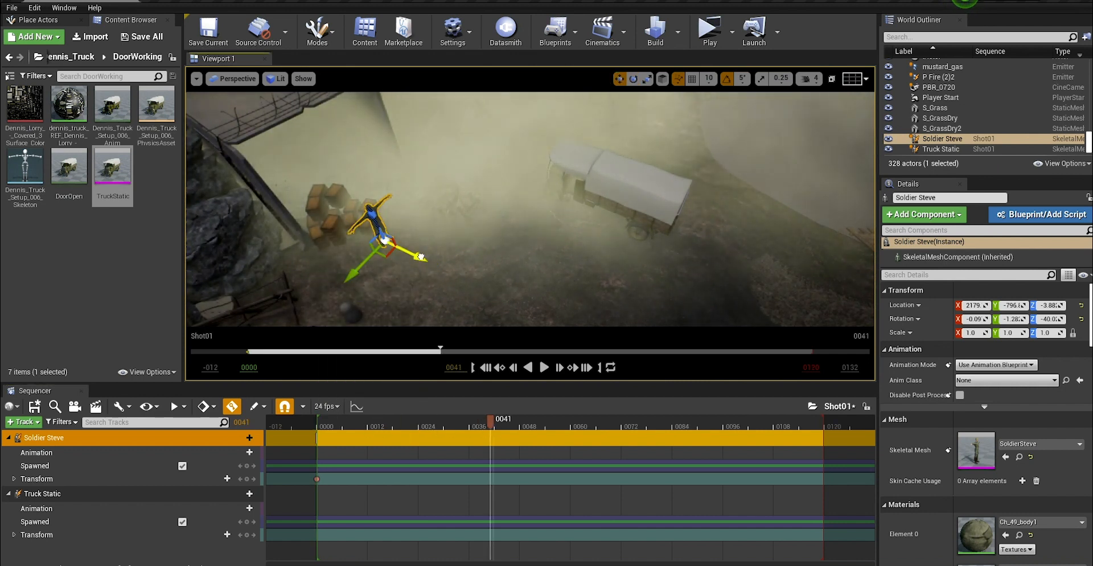
drag(421, 257, 632, 317)
right_drag(632, 318, 639, 345)
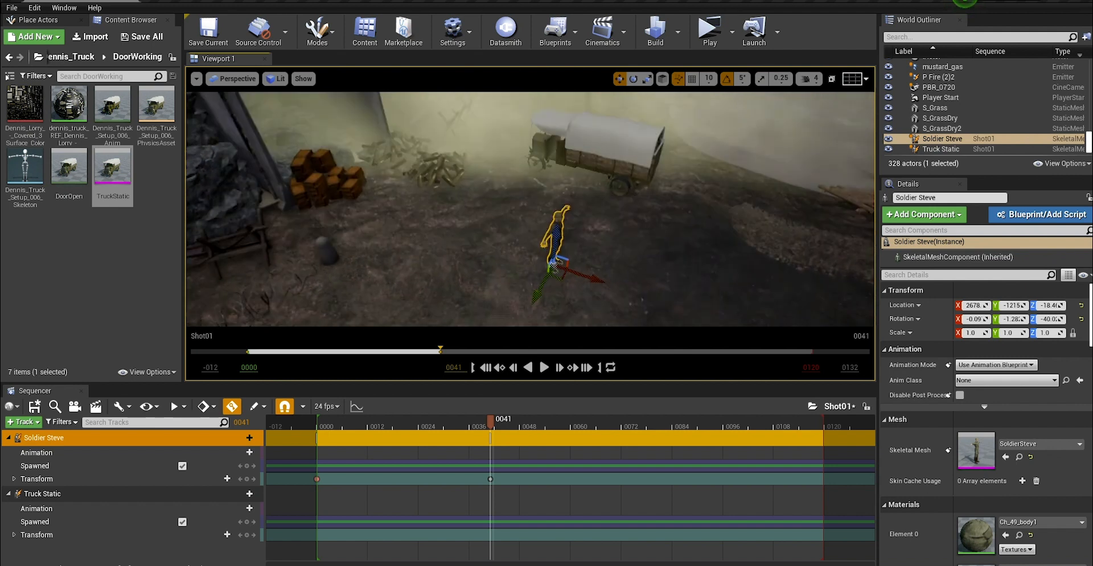
Step: Add the Running-2 animation to Soldier Steve's animation track, starting at frame 5
drag(491, 421, 338, 427)
click(235, 452)
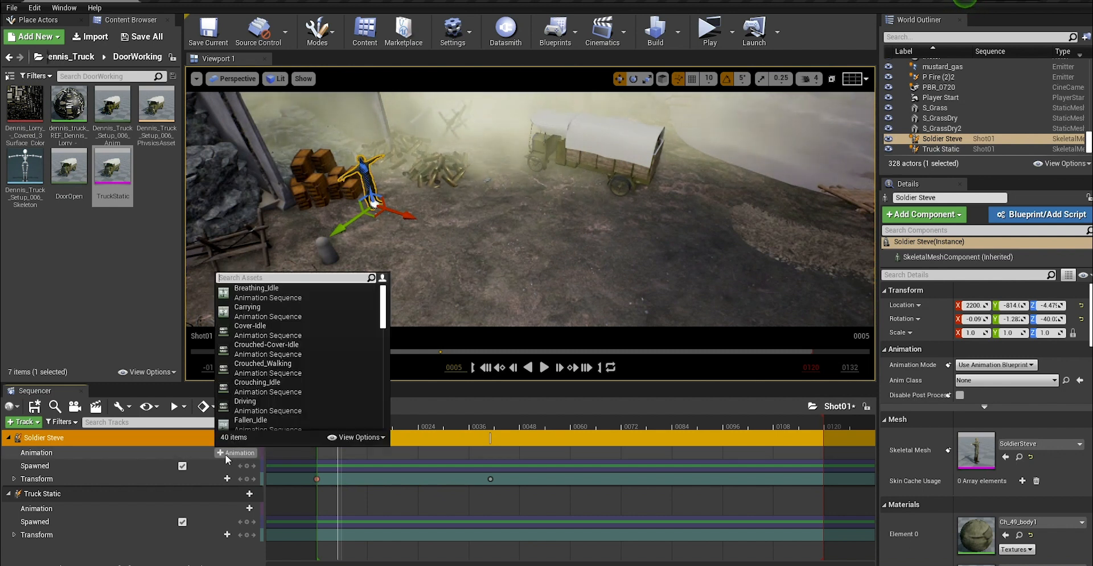
text(ru)
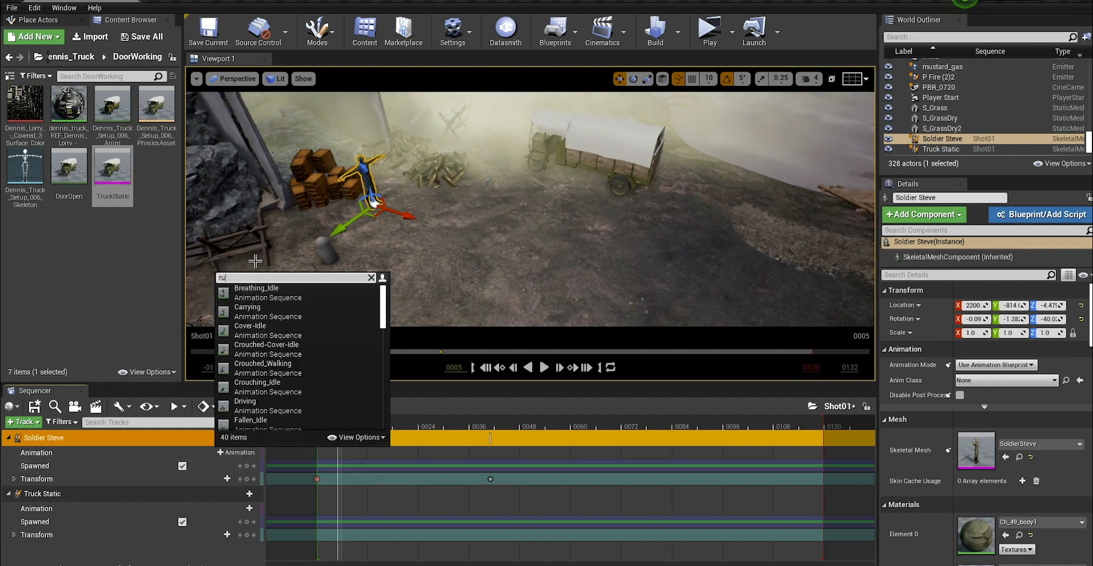
text(n)
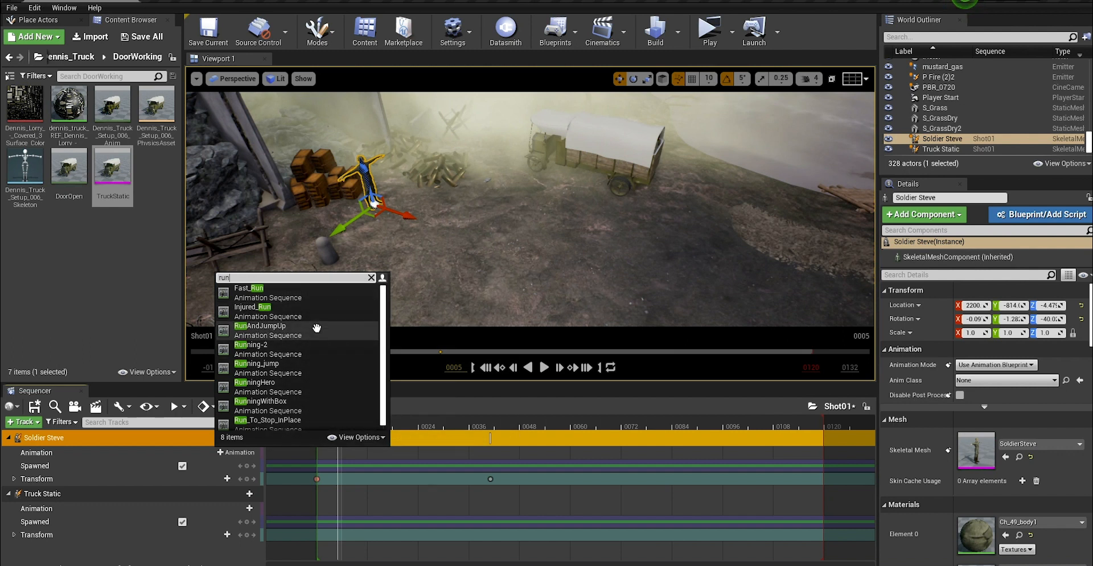
click(269, 353)
click(405, 218)
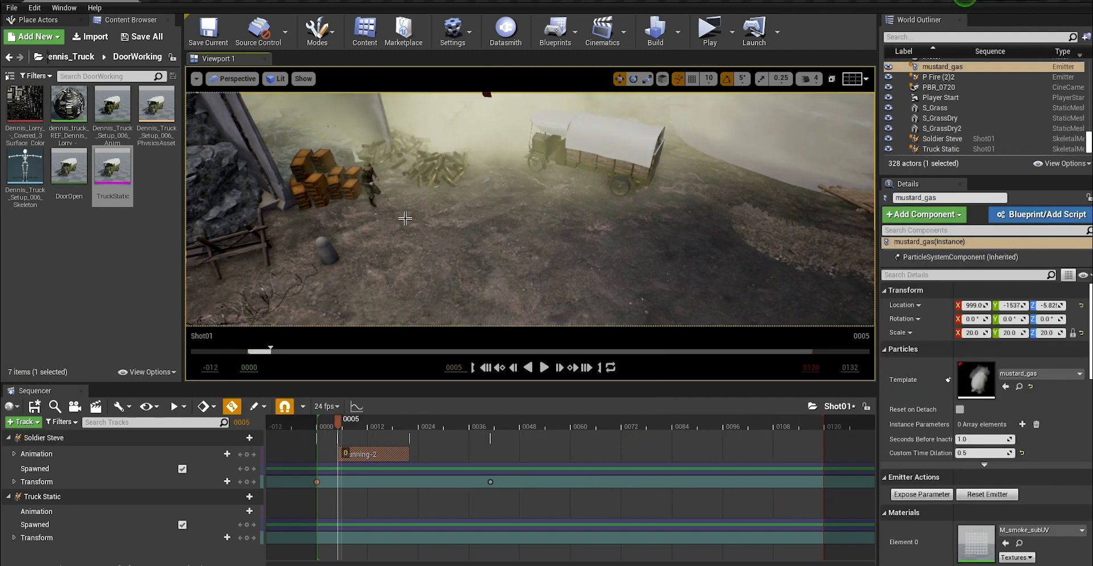
Step: Make the Running-2 section span from frame 0 to about frame 67 and scrub to frame 41 to check the run
right_drag(403, 240, 403, 214)
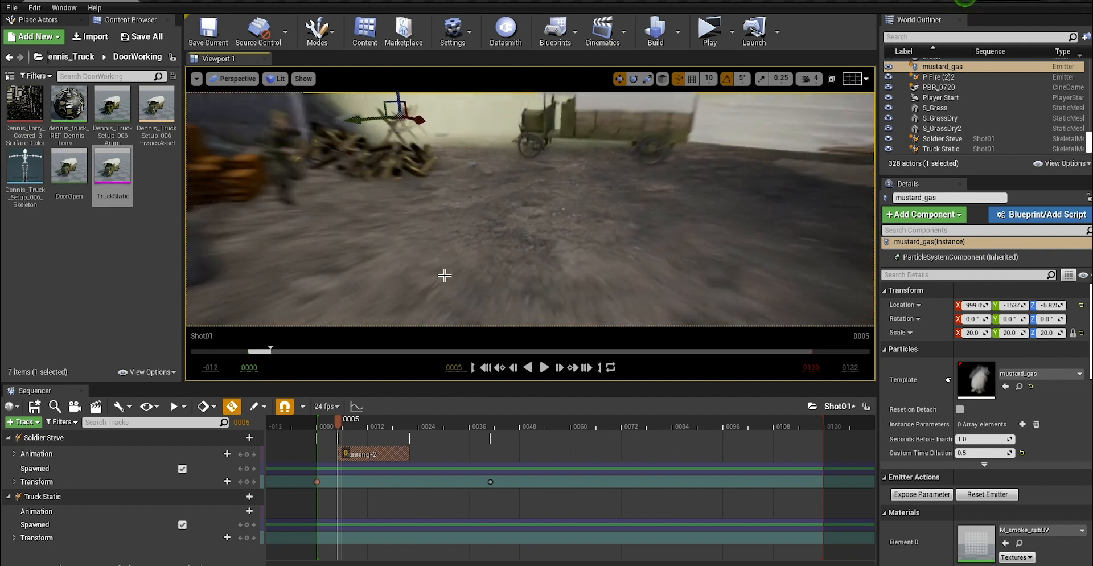
drag(340, 427, 401, 428)
middle_drag(490, 130, 493, 106)
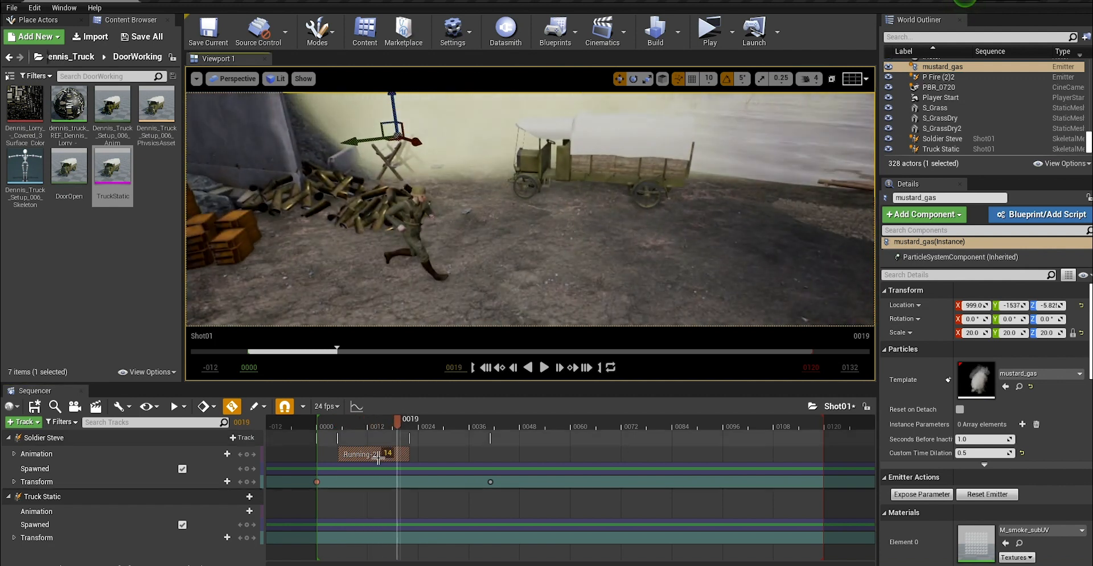
drag(362, 454, 601, 454)
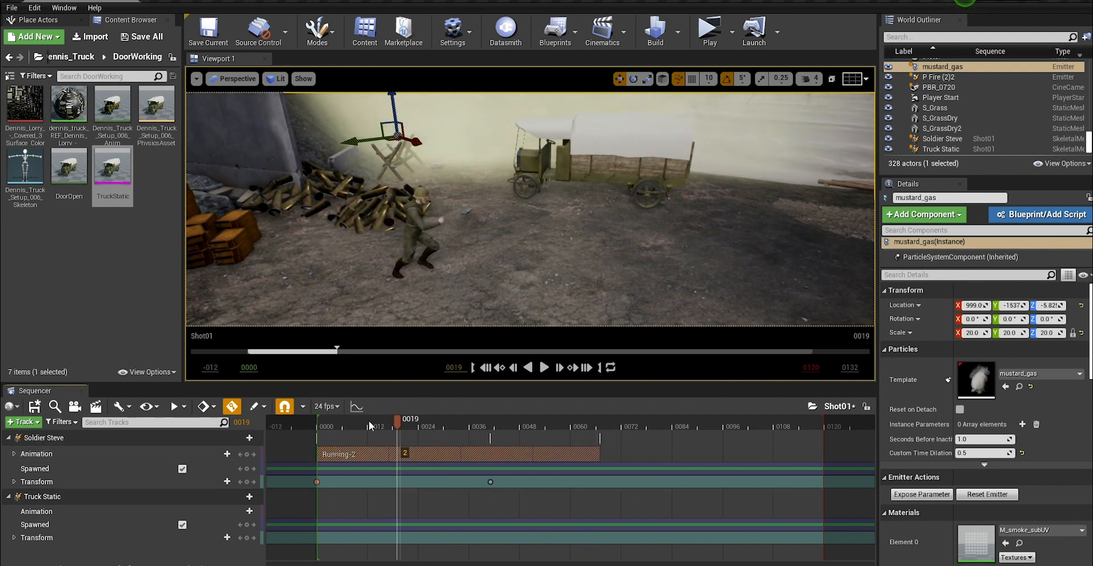
drag(344, 425, 477, 428)
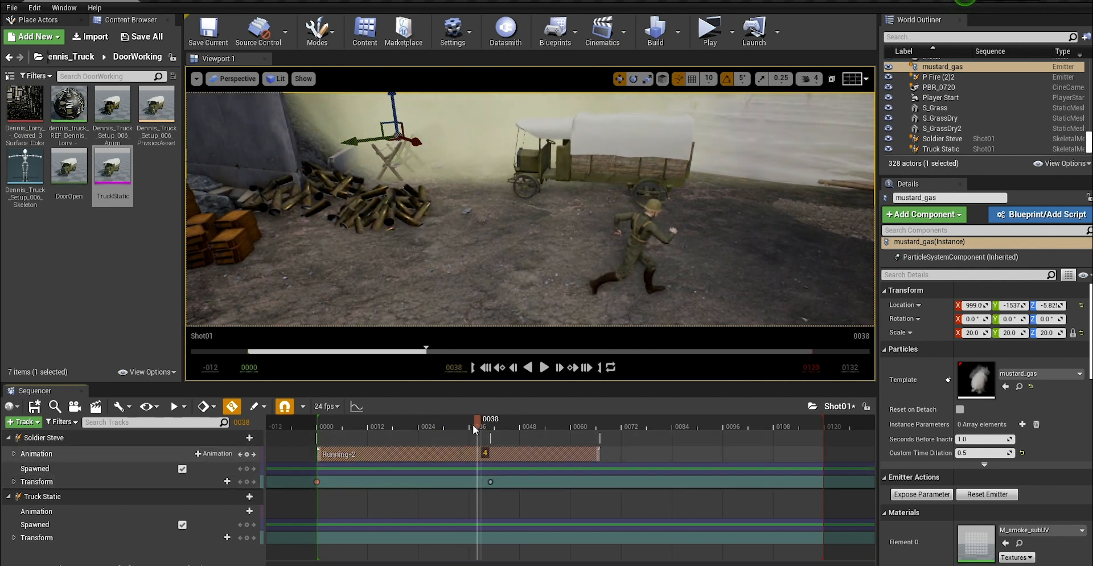
drag(478, 432, 491, 432)
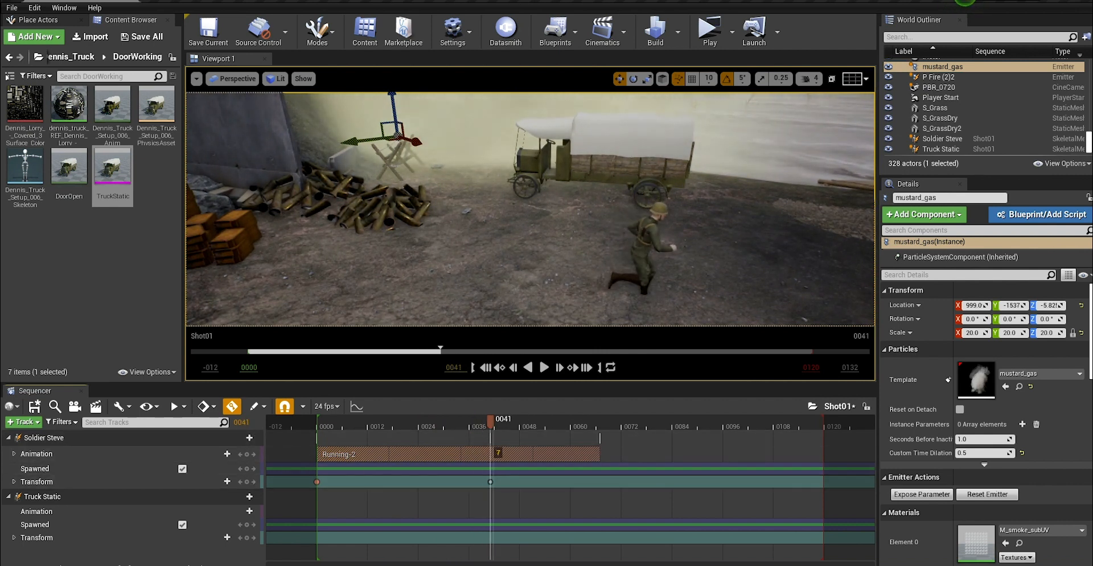
Step: Select Soldier Steve at frame 0 and turn him to about -45° around the vertical axis
click(645, 245)
click(315, 426)
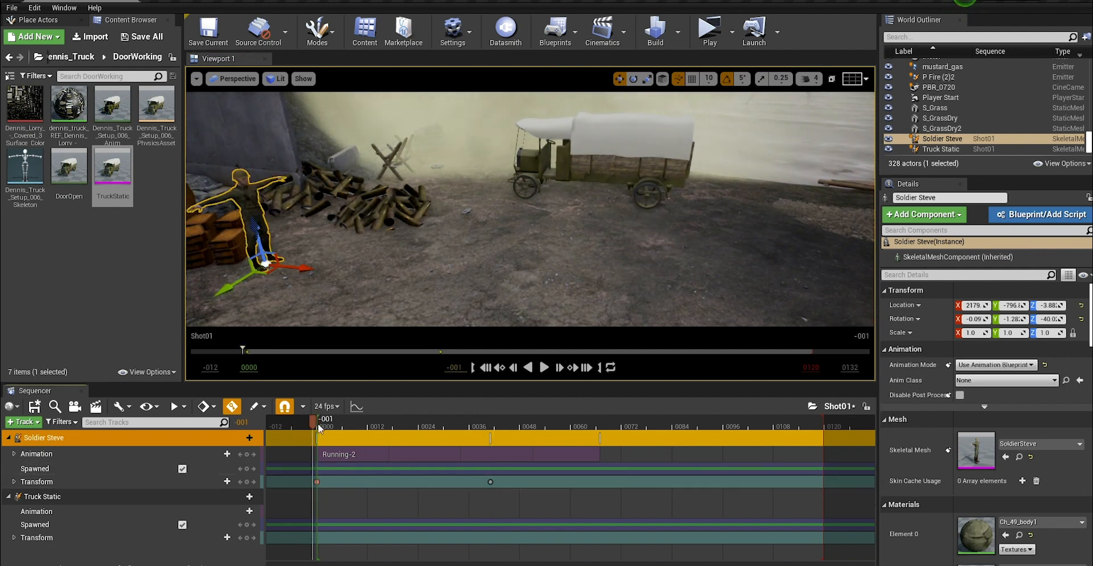
click(319, 428)
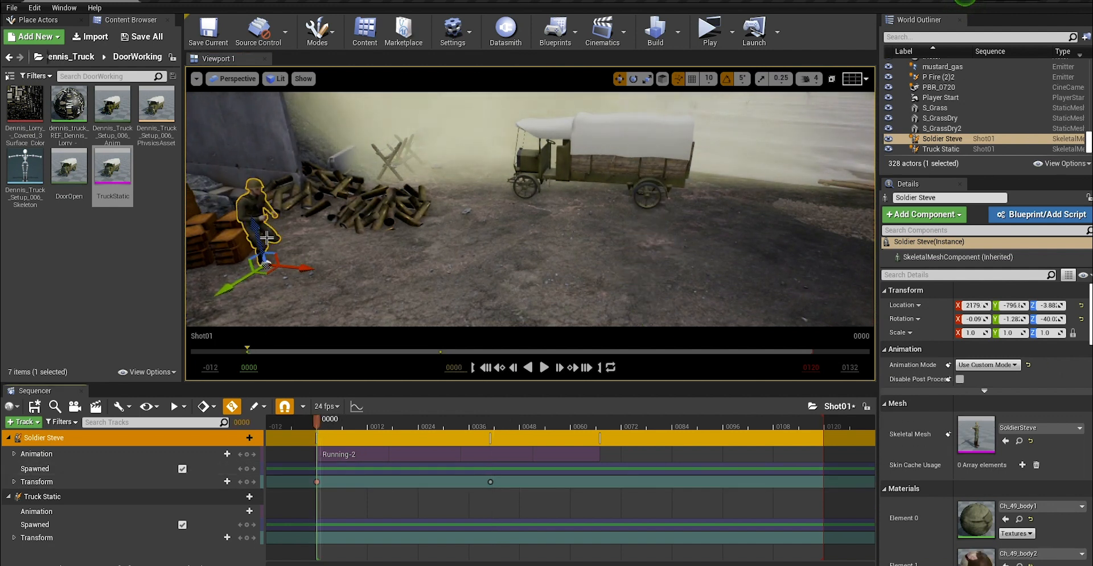
key(f)
alt+drag(579, 247, 490, 262)
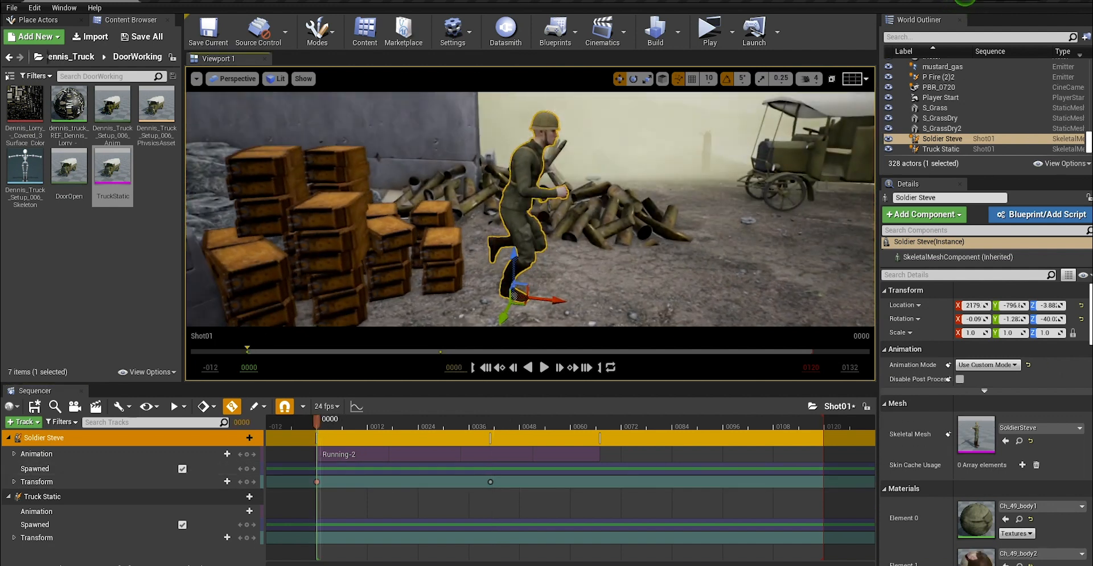
middle_drag(490, 262, 410, 287)
middle_drag(453, 227, 511, 240)
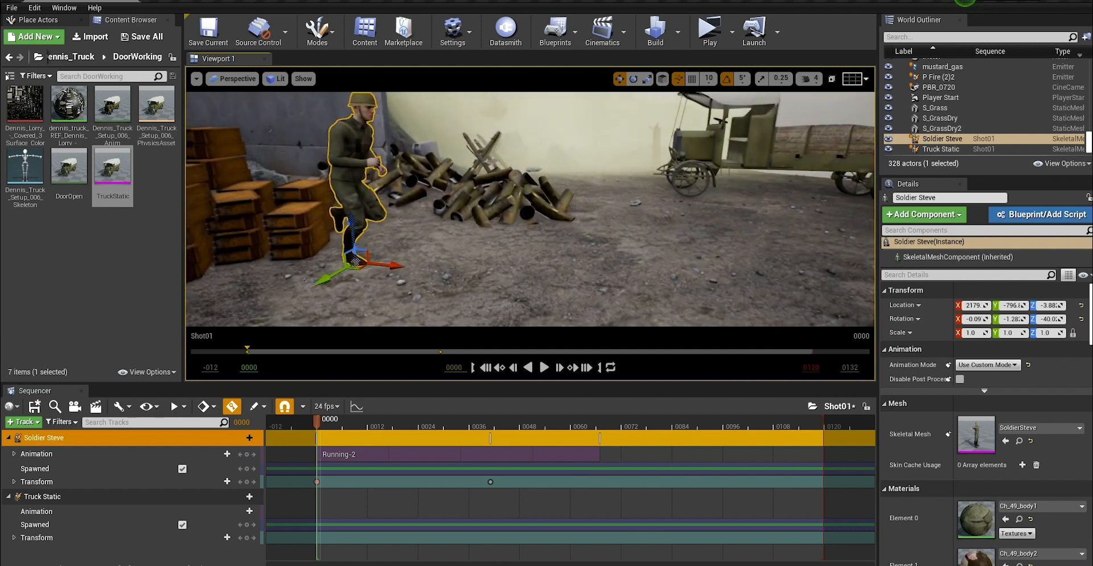
scroll(653, 244, down, 8)
alt+drag(654, 244, 516, 245)
key(e)
Step: At frame 41, move Soldier Steve's end position closer to the truck, to about X 2530, Y -1363
drag(469, 426, 490, 428)
key(w)
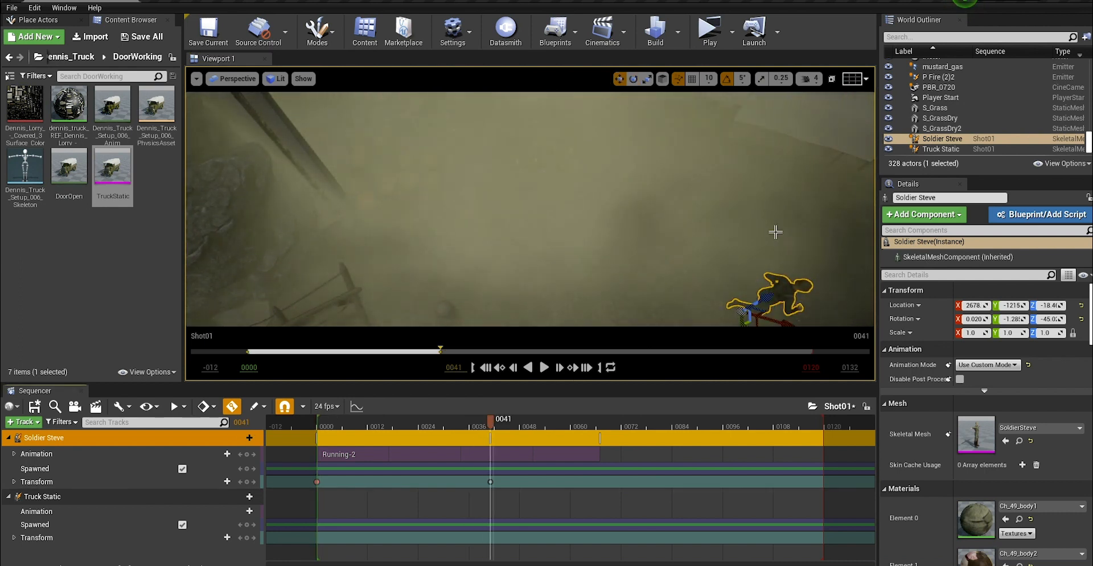
drag(740, 312, 704, 190)
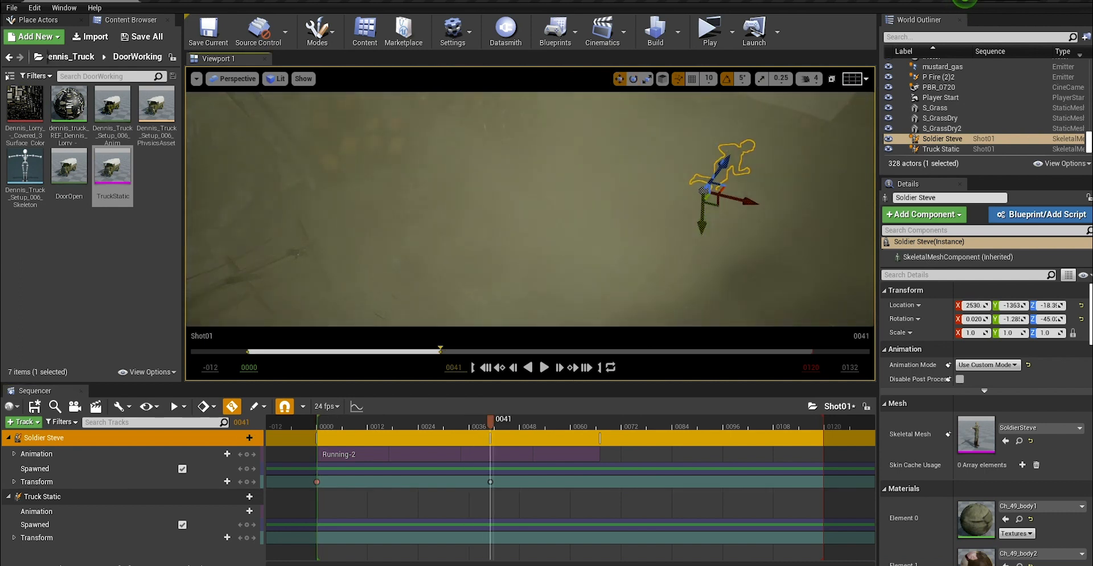
Step: Preview the soldier's run up to about frame 18, and at frame 1 turn him to about -55° around the vertical axis
alt+drag(530, 239, 399, 171)
drag(323, 428, 402, 428)
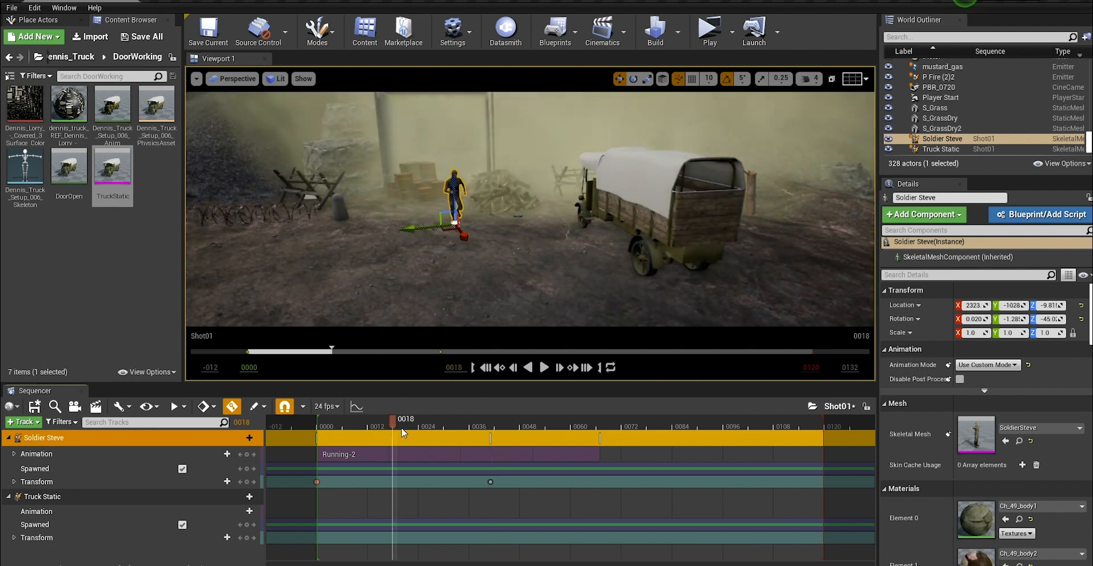
drag(329, 428, 317, 426)
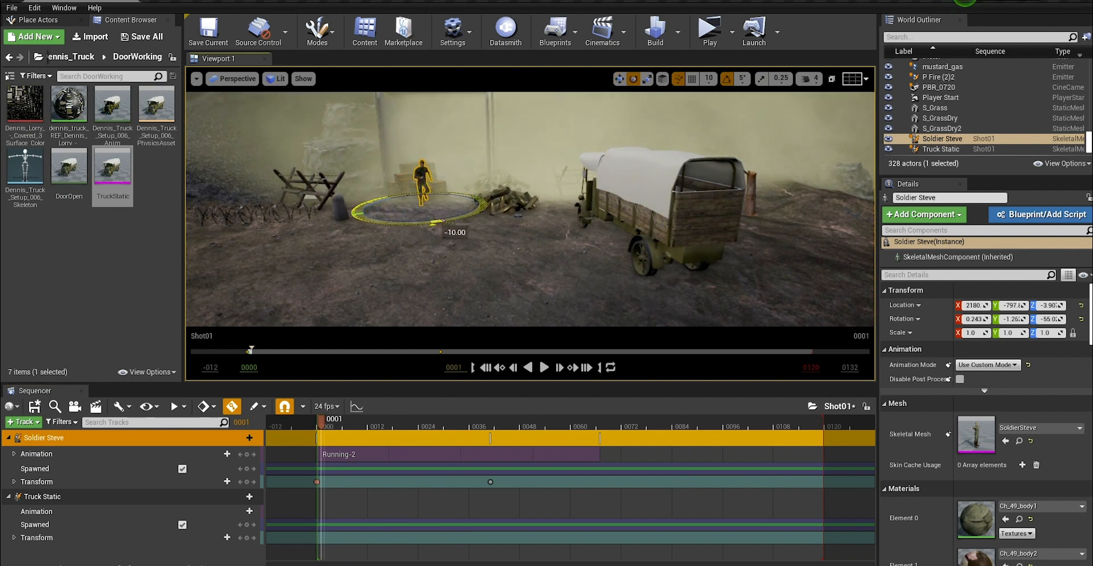
Step: Switch the viewport type to Default Viewport and view the bunker, soldier and truck from the front
click(234, 79)
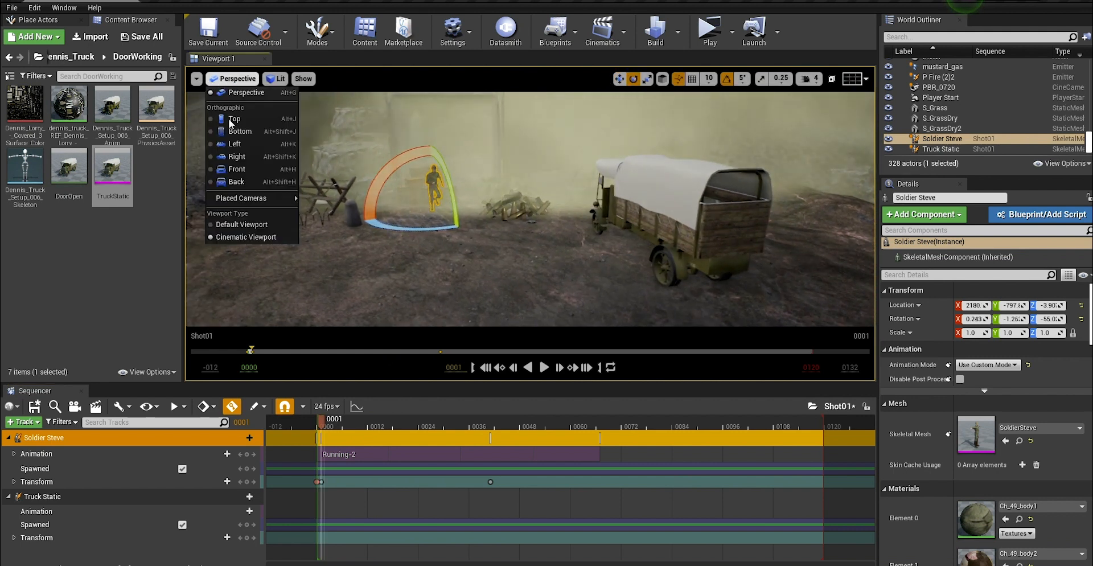
click(234, 225)
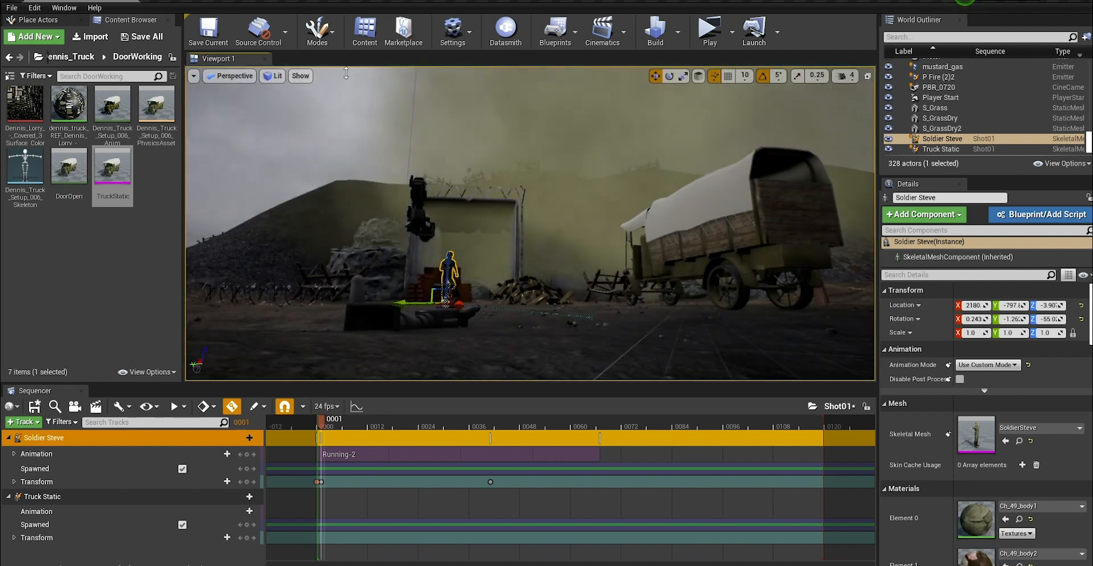
right_drag(237, 237, 245, 234)
alt+drag(558, 188, 576, 197)
middle_drag(538, 179, 535, 159)
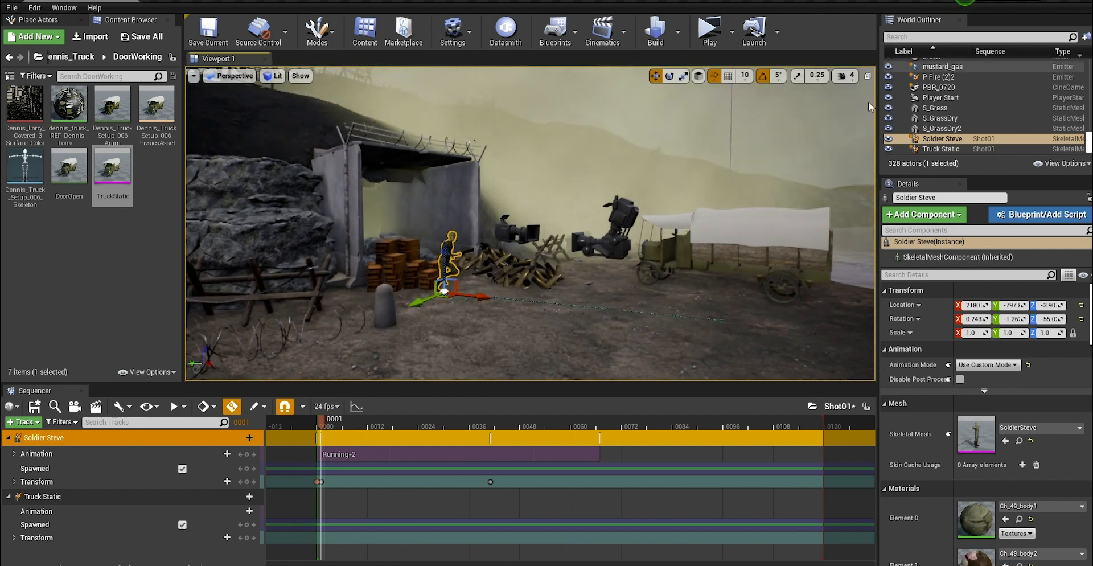
Step: Delete the three cine cameras floating between the bunker and the truck, including PBR_0715 and cam0730, accepting the broken references
click(518, 233)
ctrl+click(624, 217)
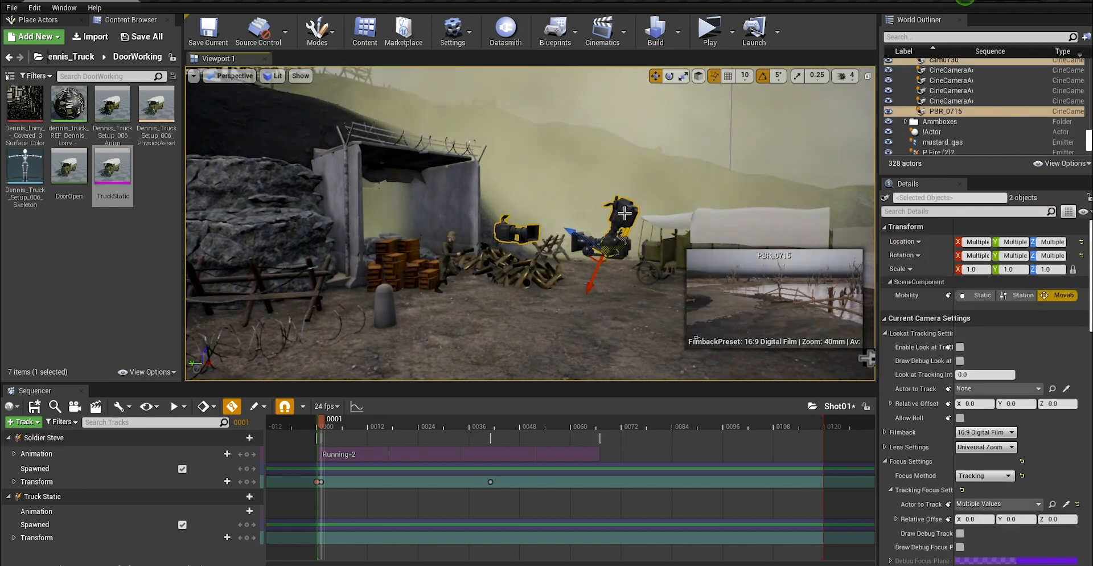
ctrl+click(575, 239)
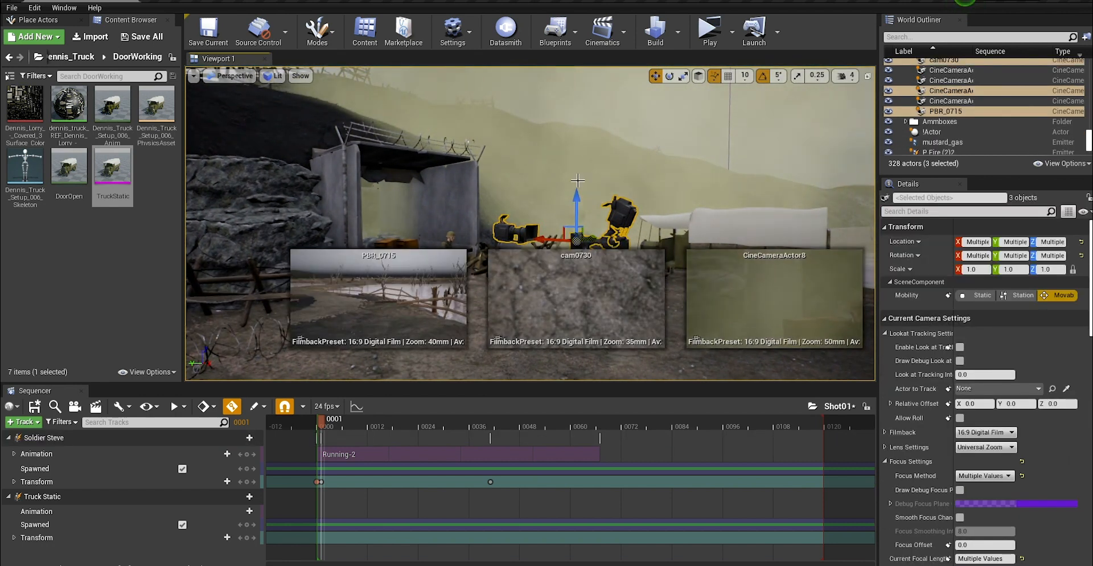
right_drag(511, 144, 538, 151)
key(Delete)
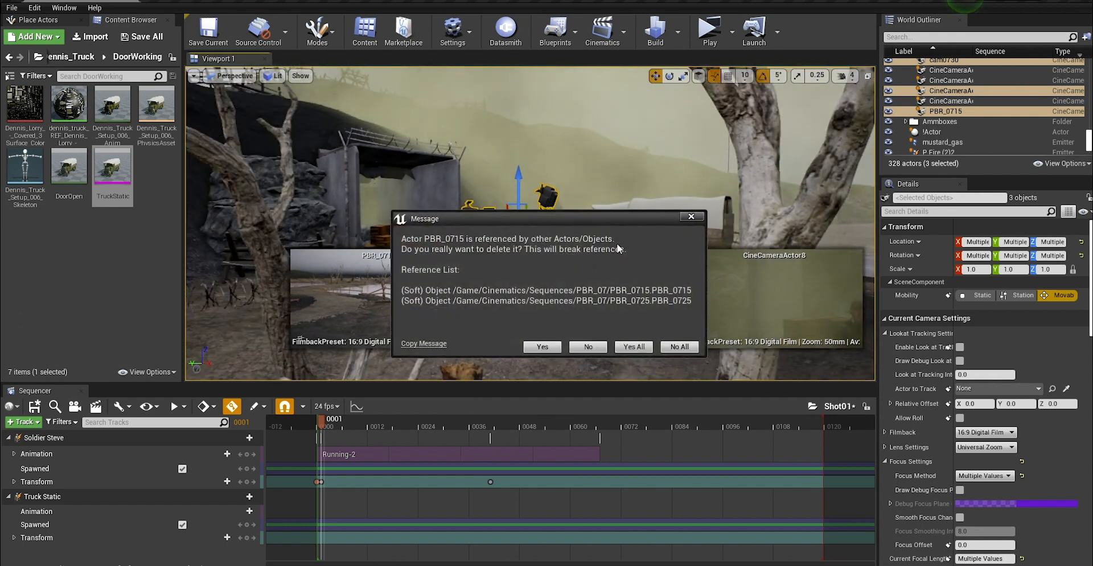
click(651, 346)
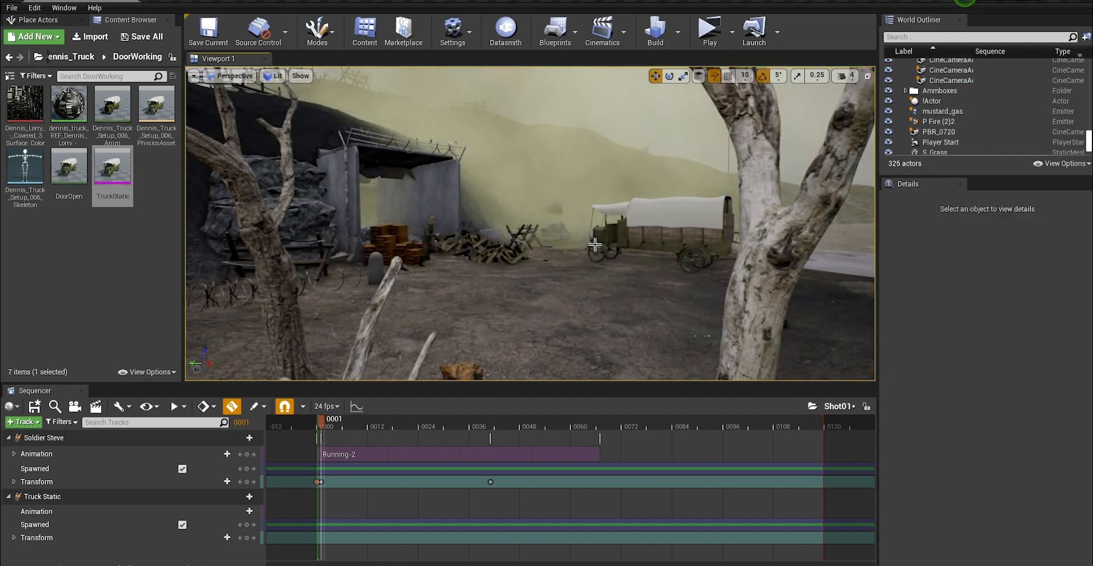
Step: Delete the cam_0210 cine camera on the ground in front of the truck, accepting the broken references
right_drag(651, 347, 632, 341)
right_drag(679, 317, 668, 317)
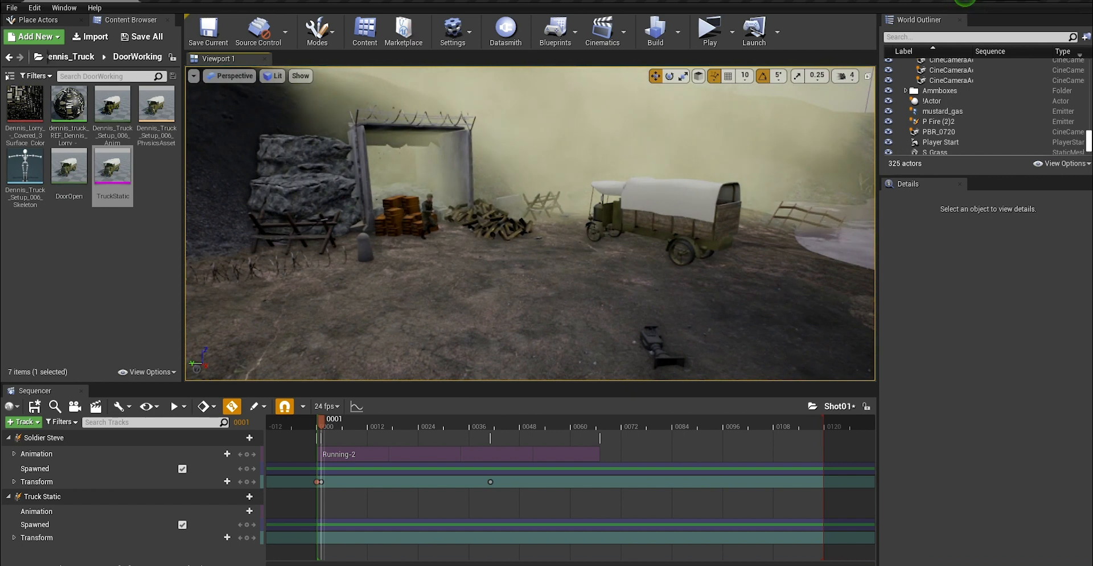
click(649, 341)
key(Delete)
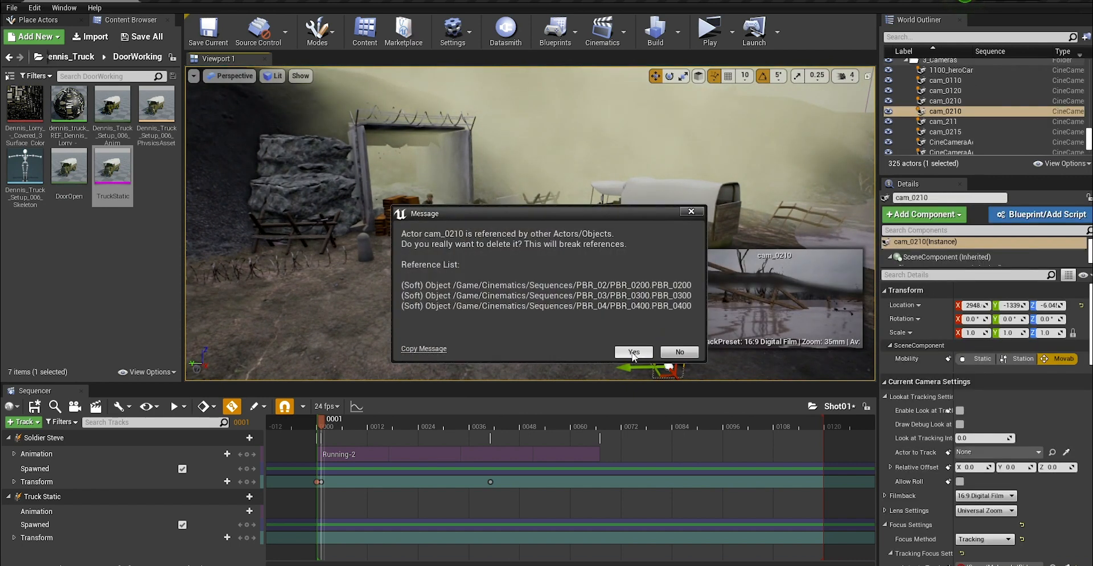
click(635, 353)
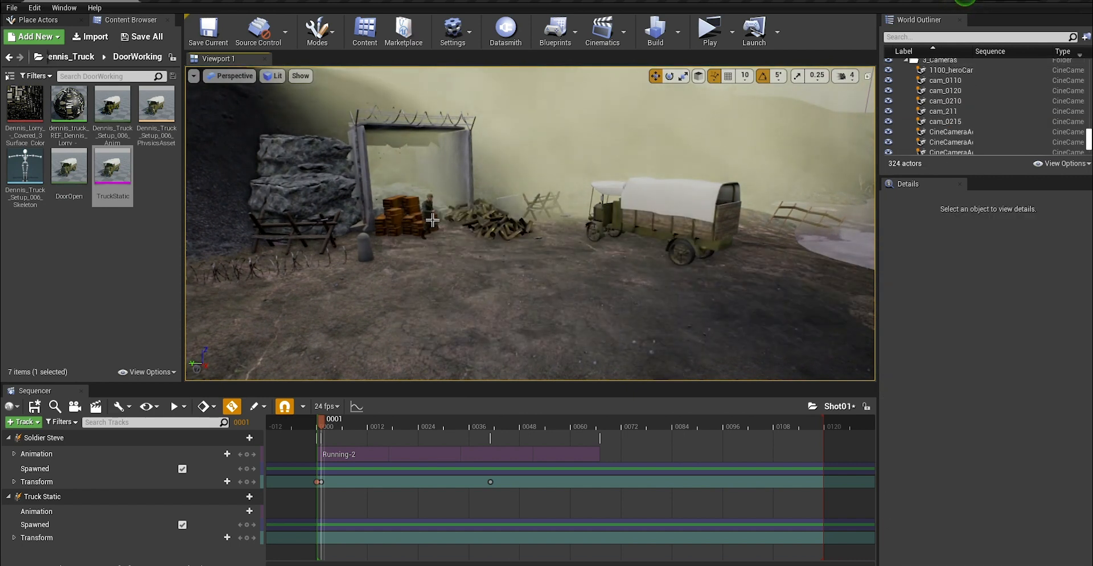
Step: Preview the soldier's run from behind the truck by scrubbing the sequence to frame 27
right_drag(462, 227, 461, 226)
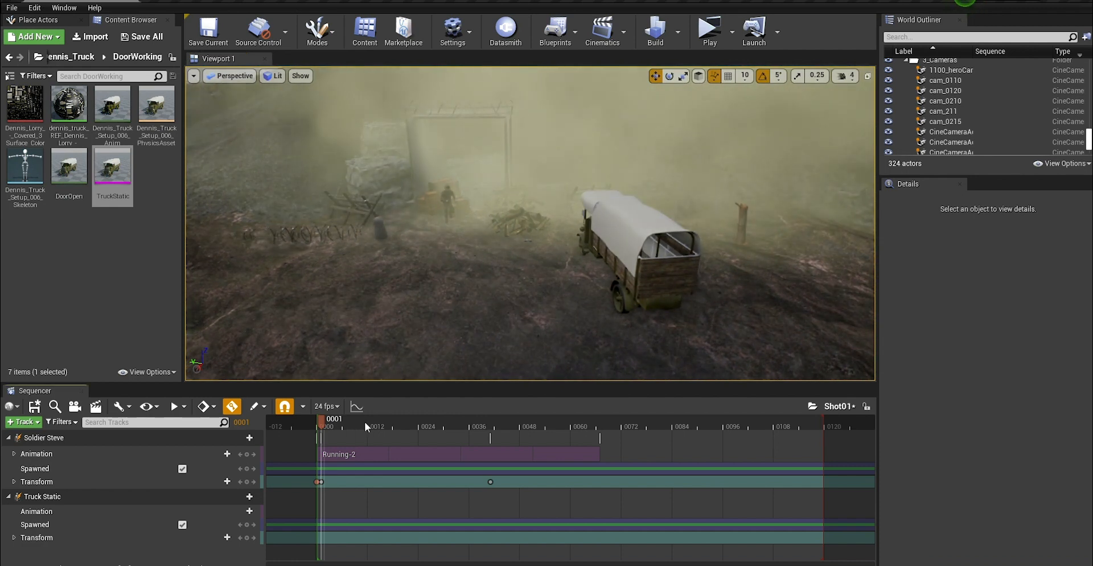
drag(366, 423, 433, 427)
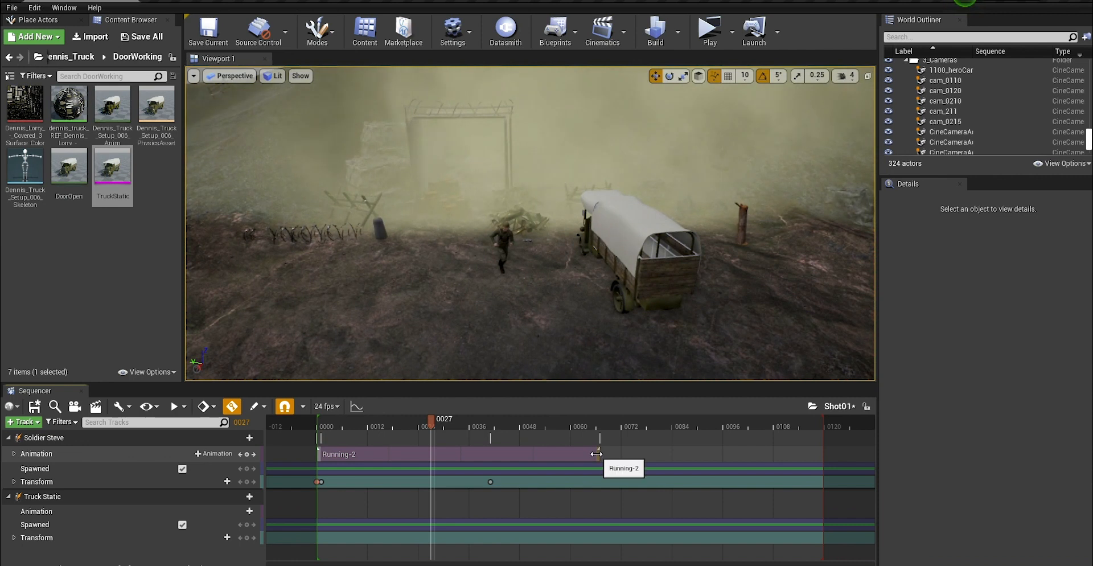
Step: Trim the end of the soldier's Running-2 clip back to about frame 27 and open the Characters content folder
drag(507, 453, 433, 452)
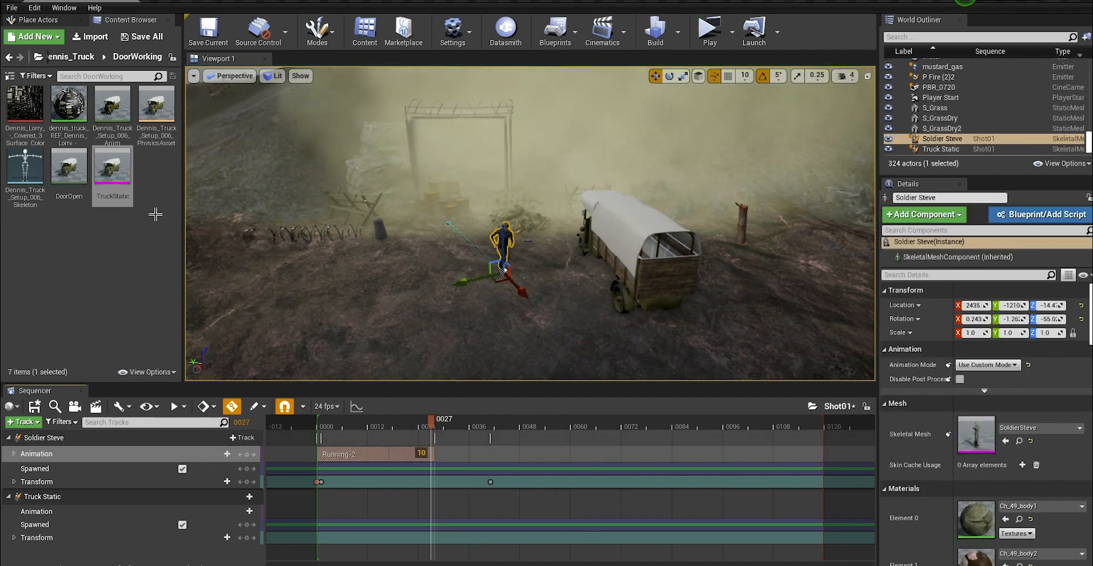
click(70, 59)
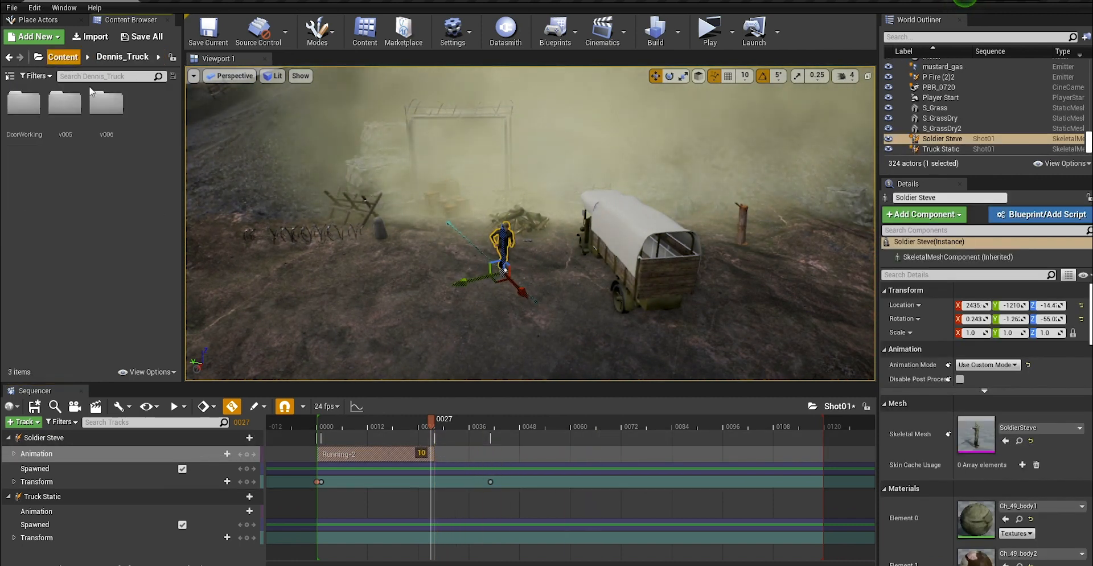
click(63, 57)
double_click(106, 103)
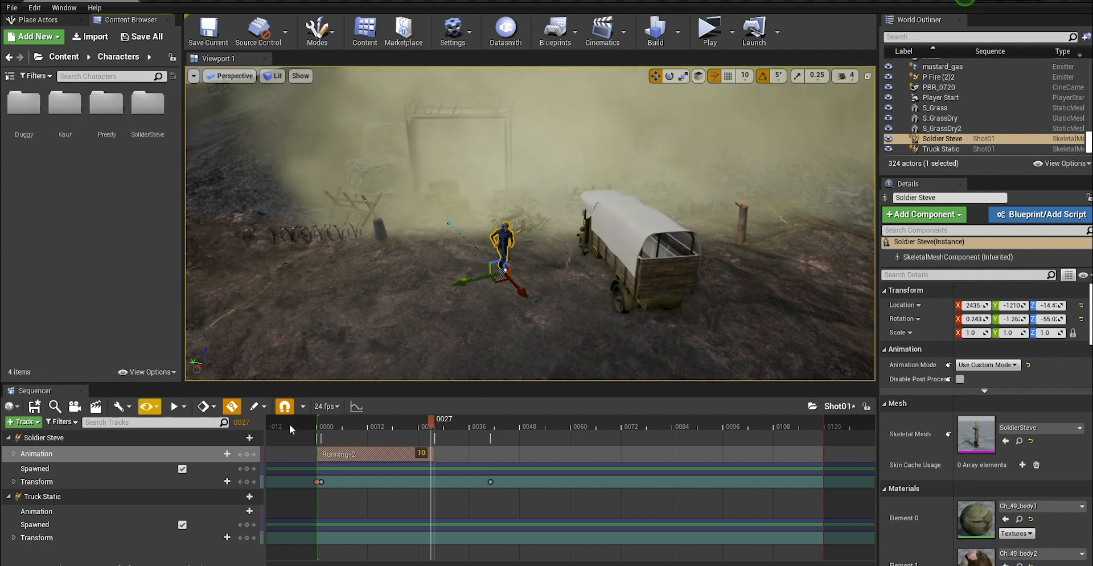
Step: Add the Run_To_Stop_InPlace animation to the soldier's animation track at frame 27
click(228, 454)
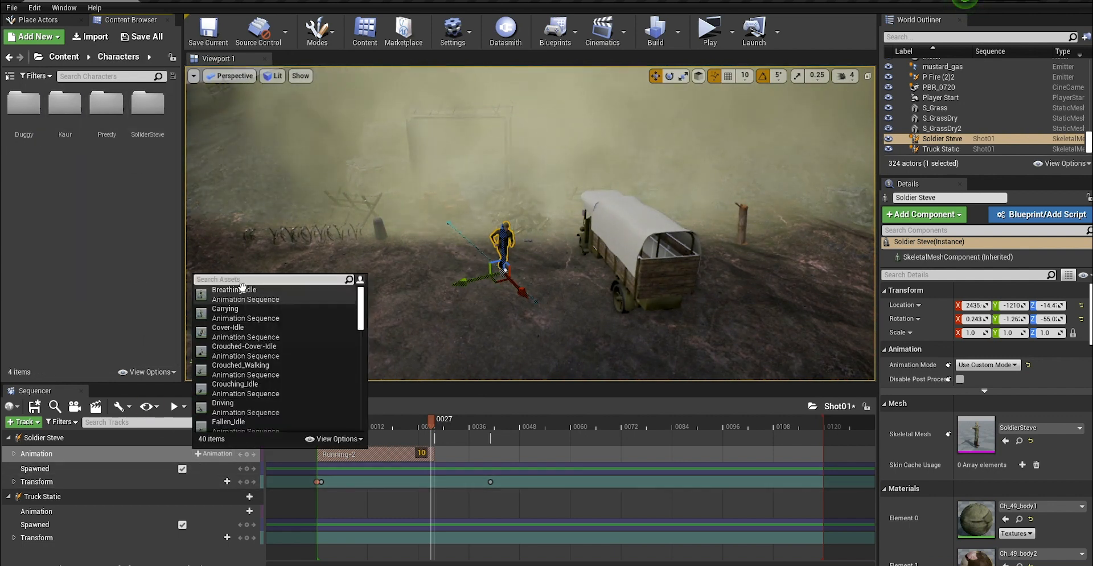
text(ru)
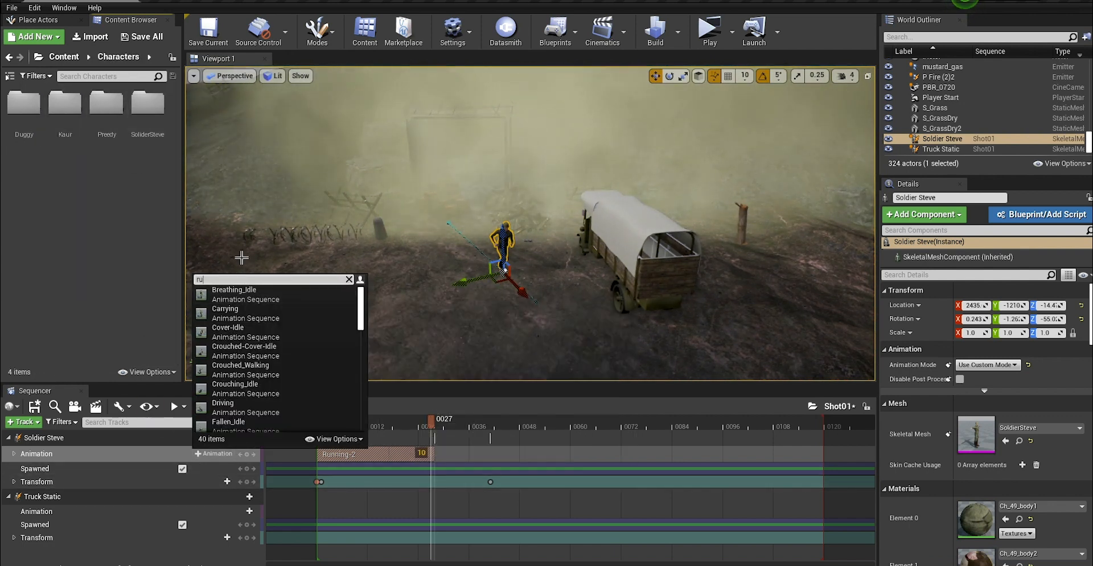
text(n)
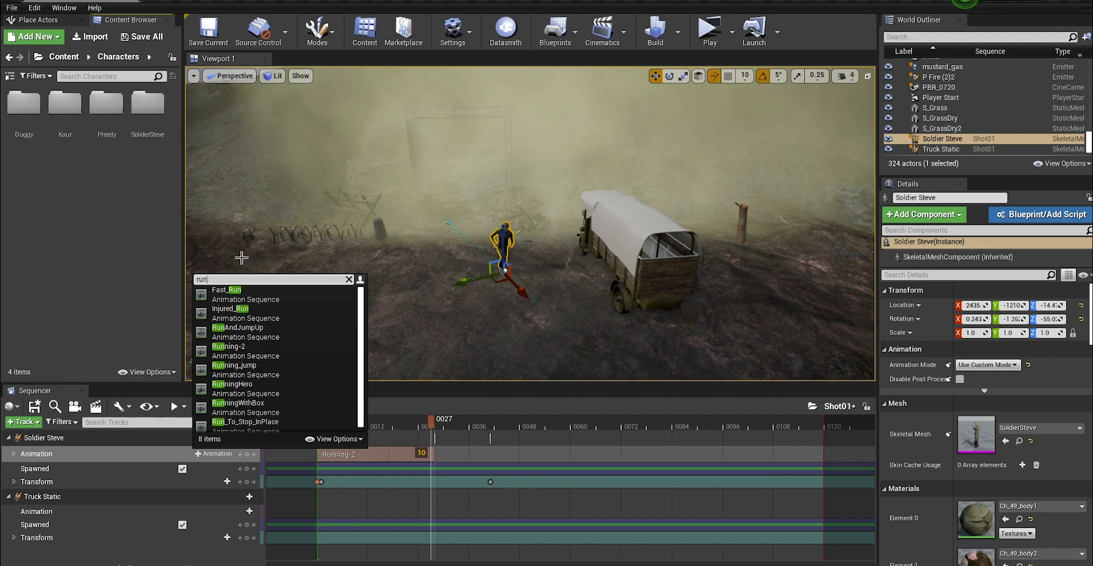
scroll(275, 340, down, 1)
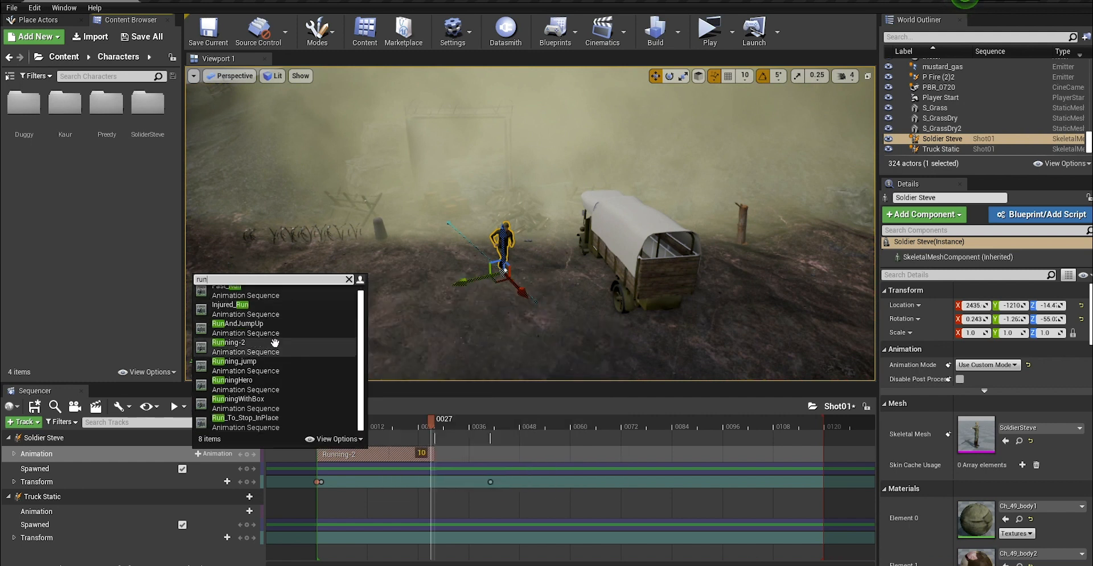
click(267, 422)
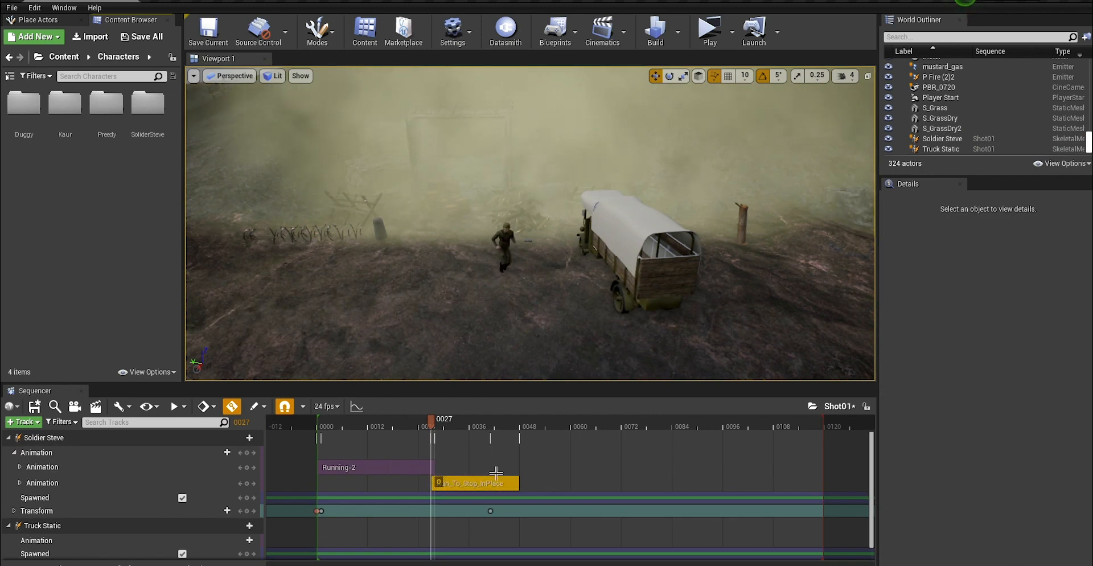
Step: Key the soldier's transform at frame 28 and delete the transform key near frame 40
mouse_move(437, 422)
mouse_down()
mouse_move(460, 420)
mouse_move(426, 428)
mouse_move(436, 428)
mouse_up()
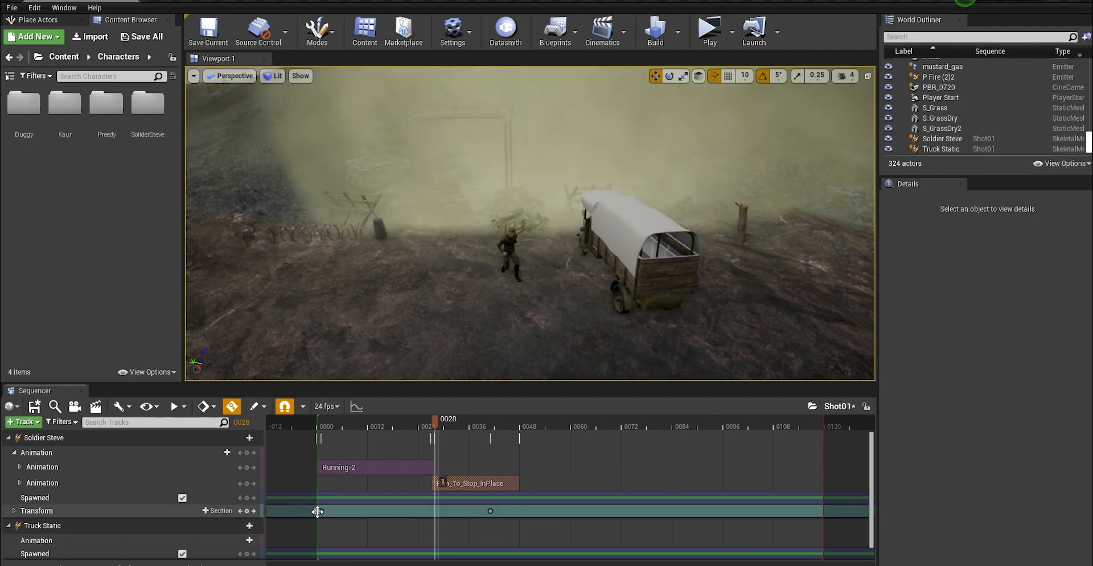
click(247, 511)
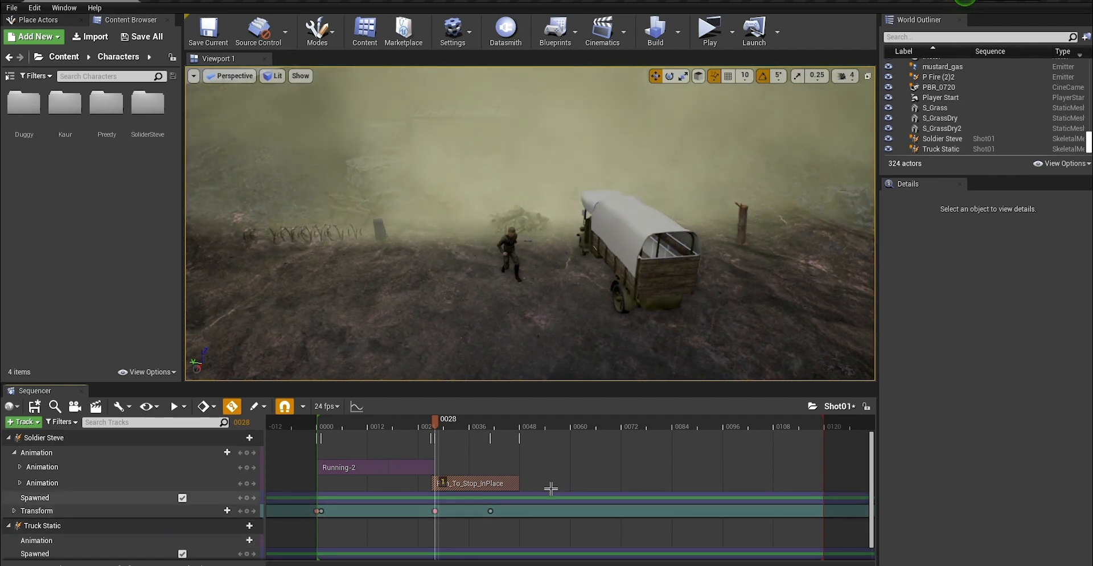
click(491, 511)
key(Delete)
click(419, 426)
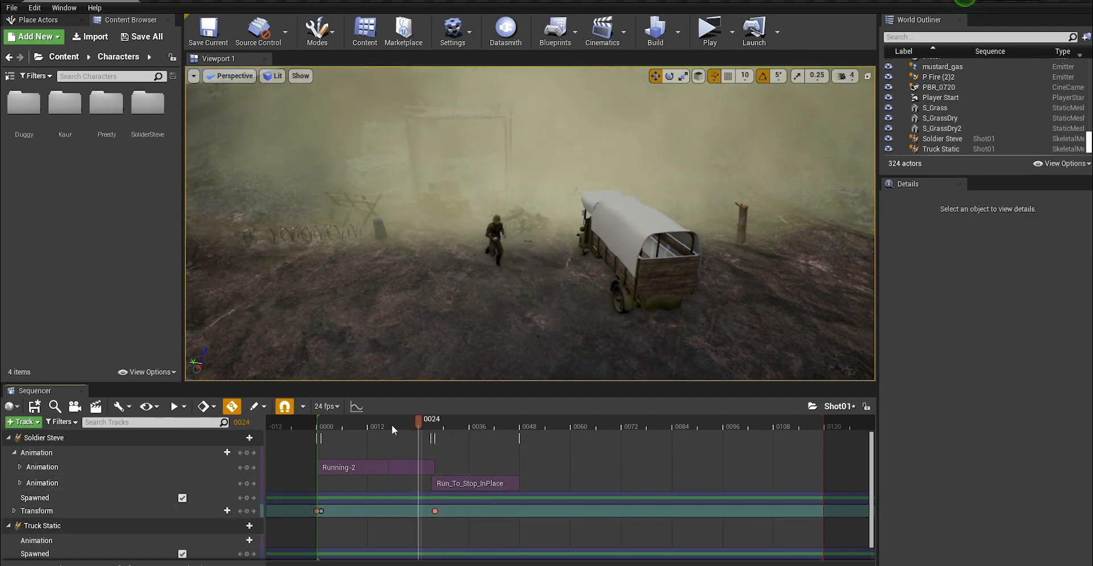
click(440, 426)
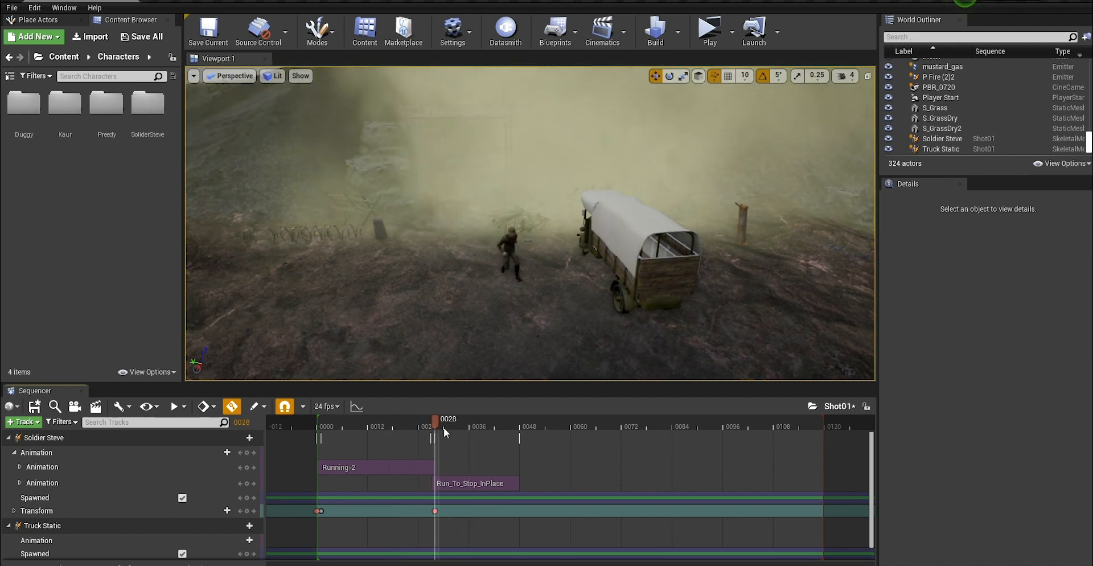
Step: At frame 32, raise the soldier slightly to a Z location of about -3.19 so his feet rest on the ground
drag(435, 421, 452, 421)
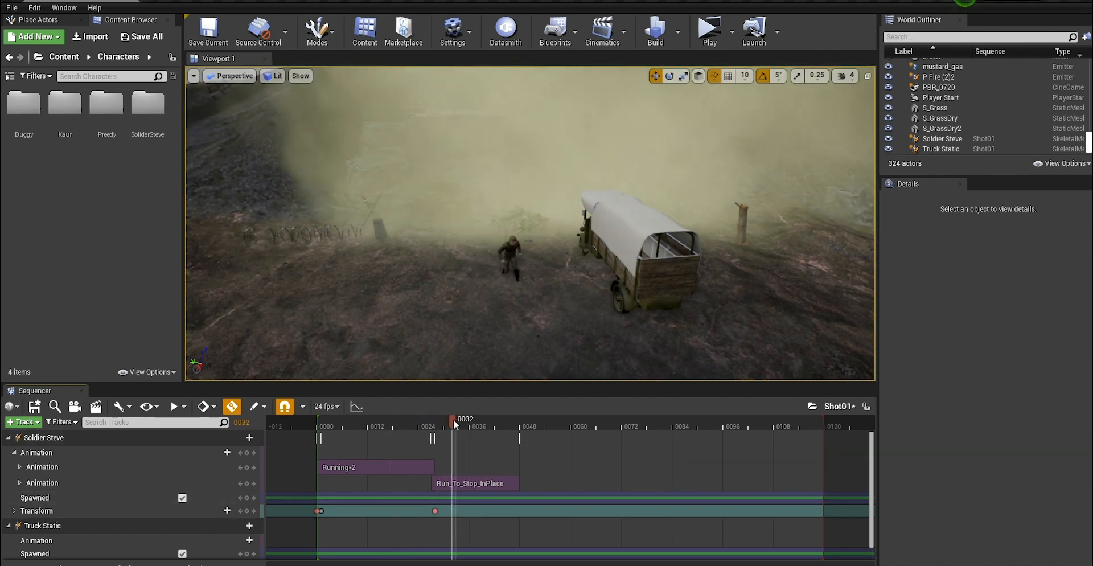
scroll(504, 208, up, 3)
scroll(602, 296, up, 4)
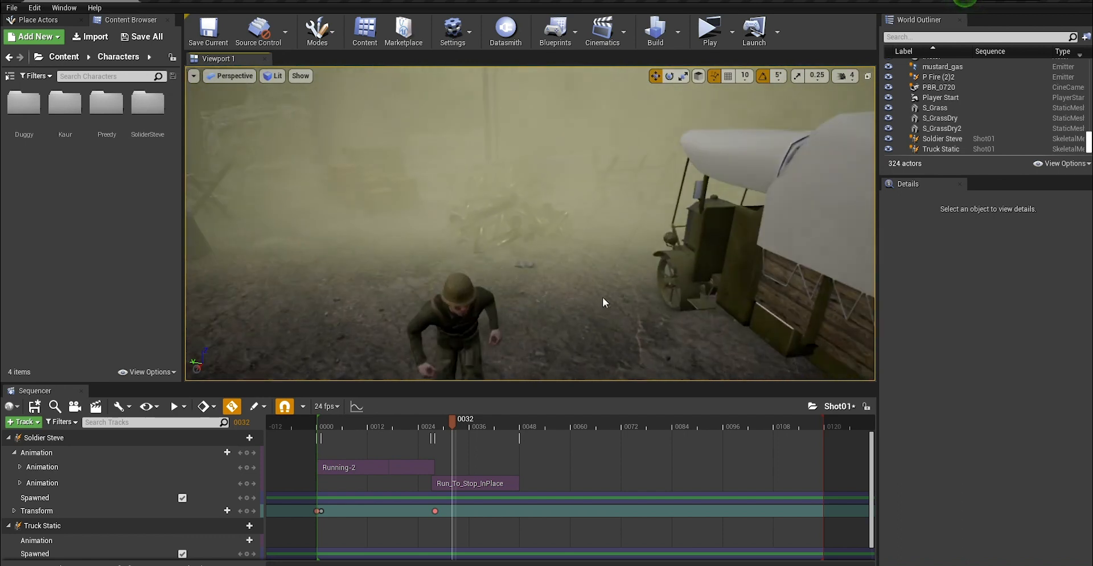
middle_drag(602, 297, 603, 353)
right_drag(602, 192, 579, 192)
middle_drag(577, 187, 484, 190)
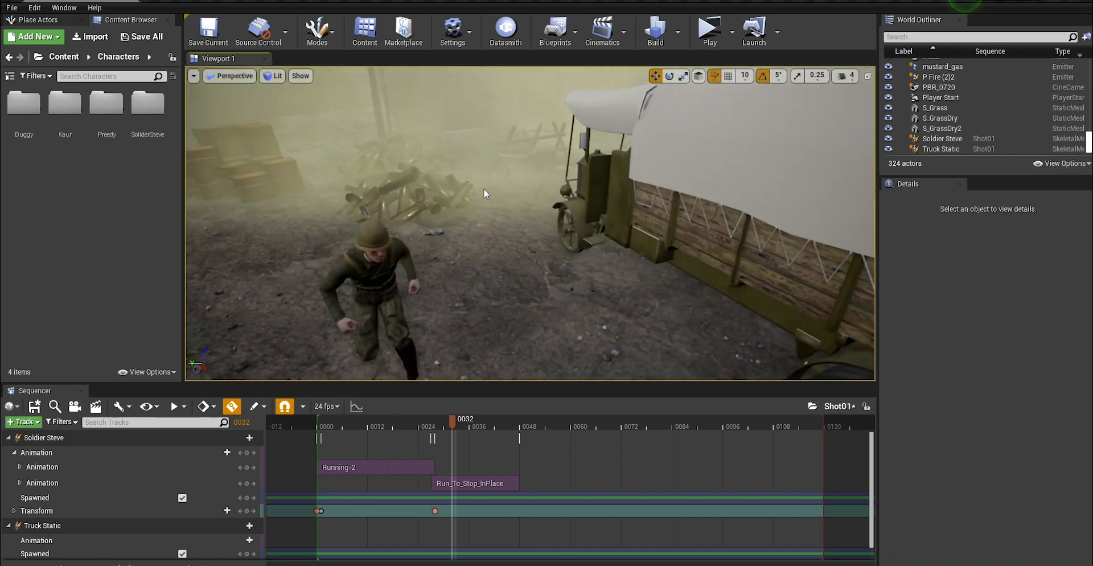
click(390, 264)
key(f)
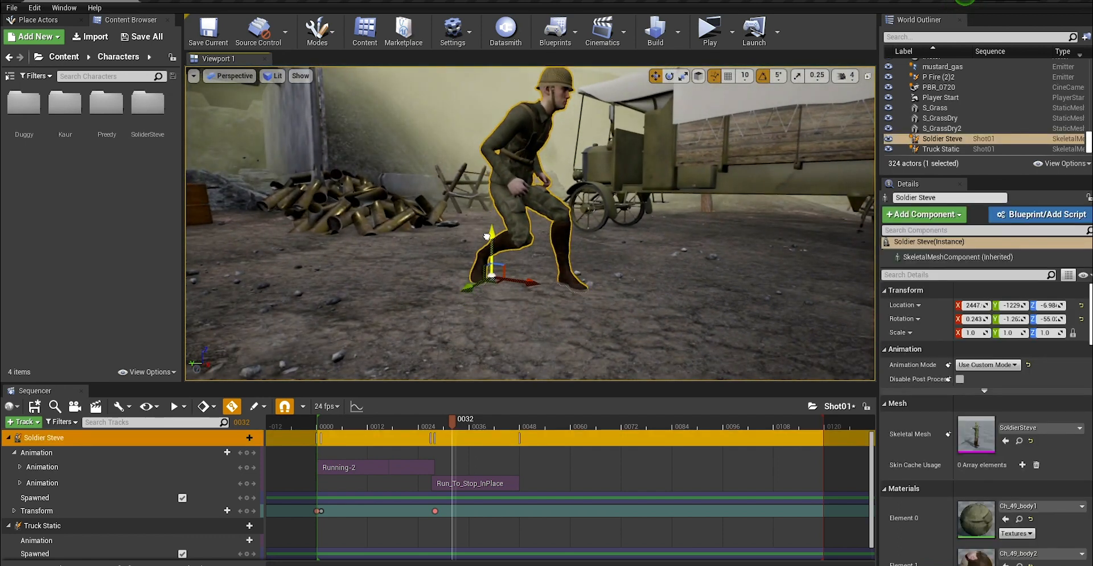
drag(487, 235, 487, 231)
Step: Preview the soldier's run-to-stop motion from frame 28 to frame 46 and view him beside the truck
drag(460, 430, 435, 421)
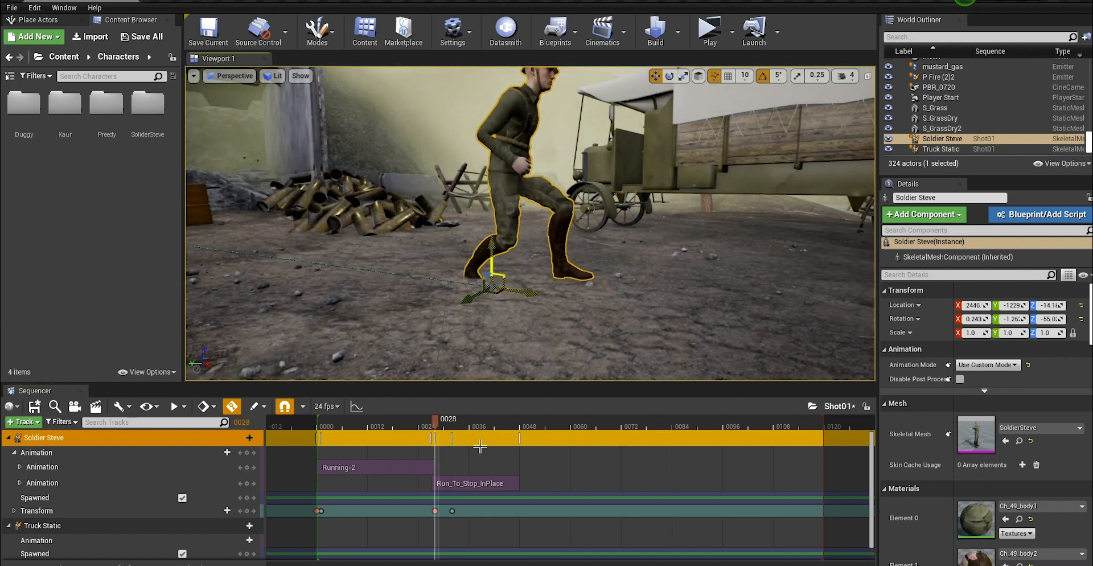
drag(422, 425, 494, 423)
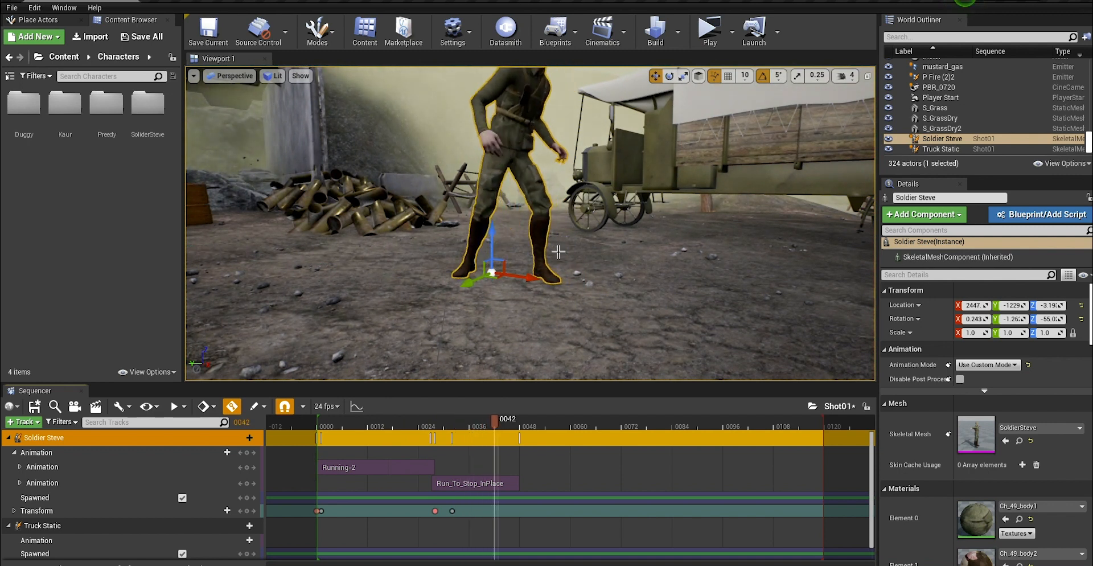
click(512, 424)
scroll(589, 229, down, 8)
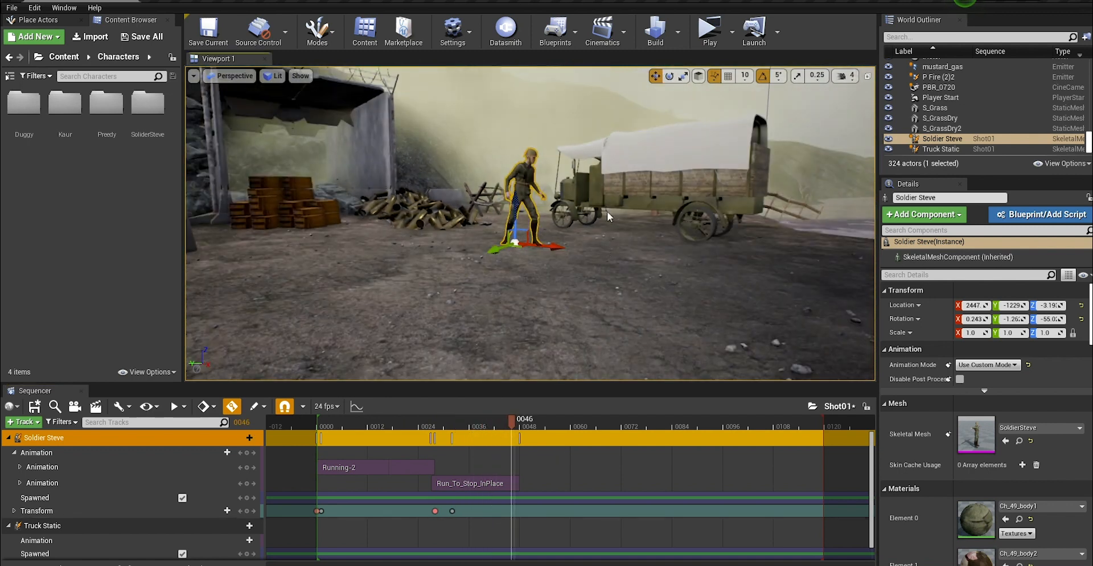
click(608, 217)
alt+drag(608, 217, 587, 226)
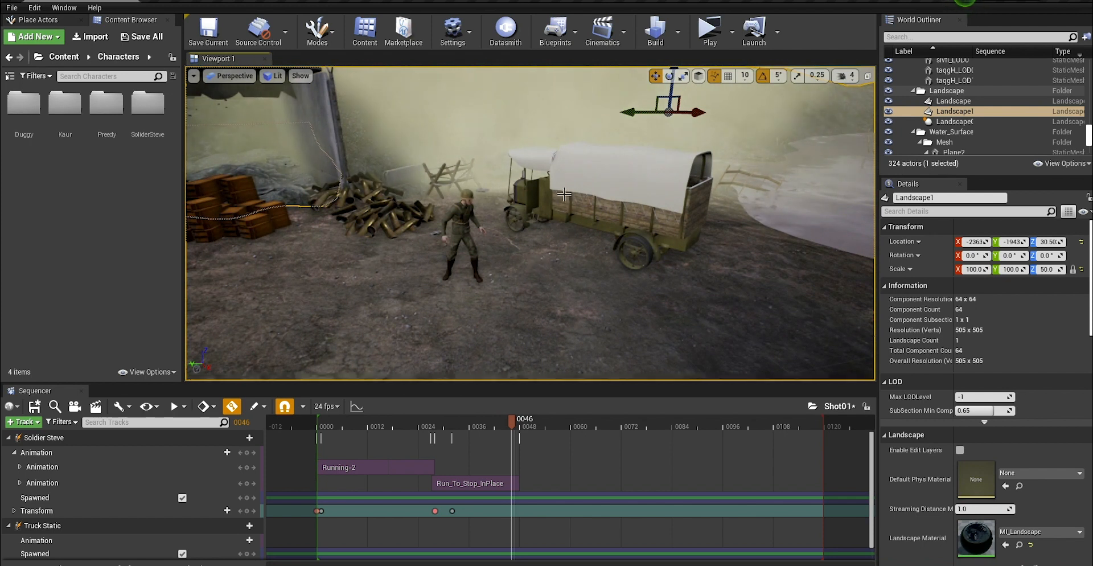
middle_drag(564, 194, 519, 322)
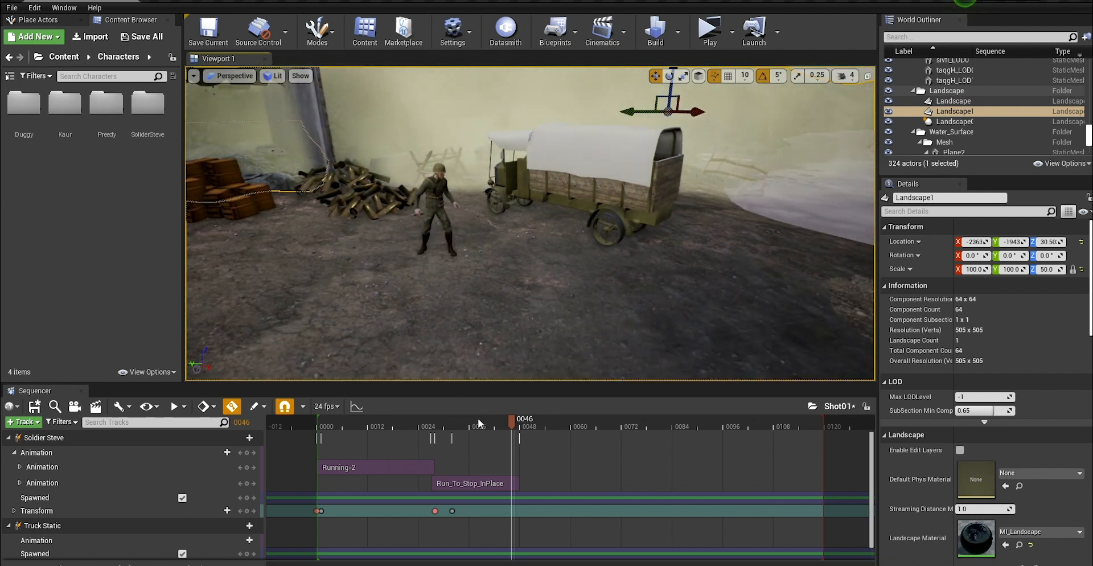
Step: Extend the Running-2 clip to about frame 30 and blend it with Run_To_Stop_InPlace by overlapping both clips on one row
drag(478, 425, 440, 467)
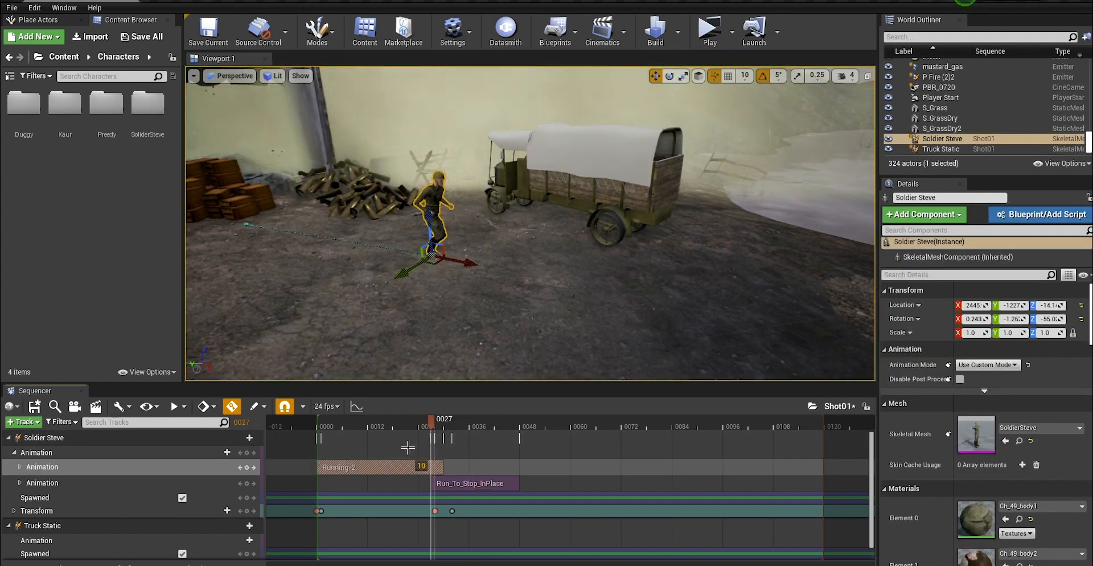
click(19, 467)
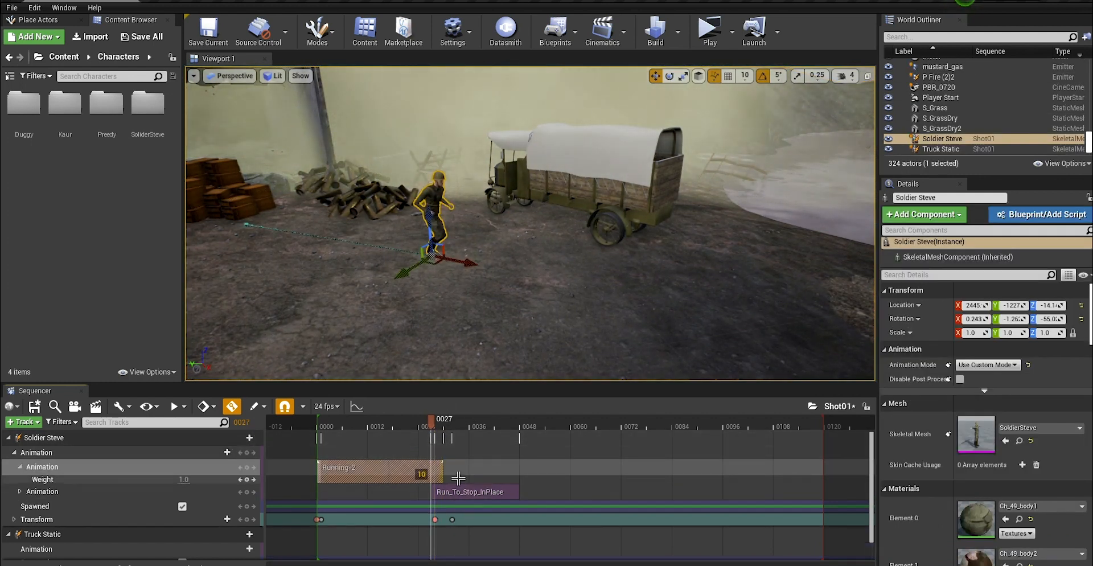
drag(357, 474, 369, 494)
drag(434, 422, 470, 423)
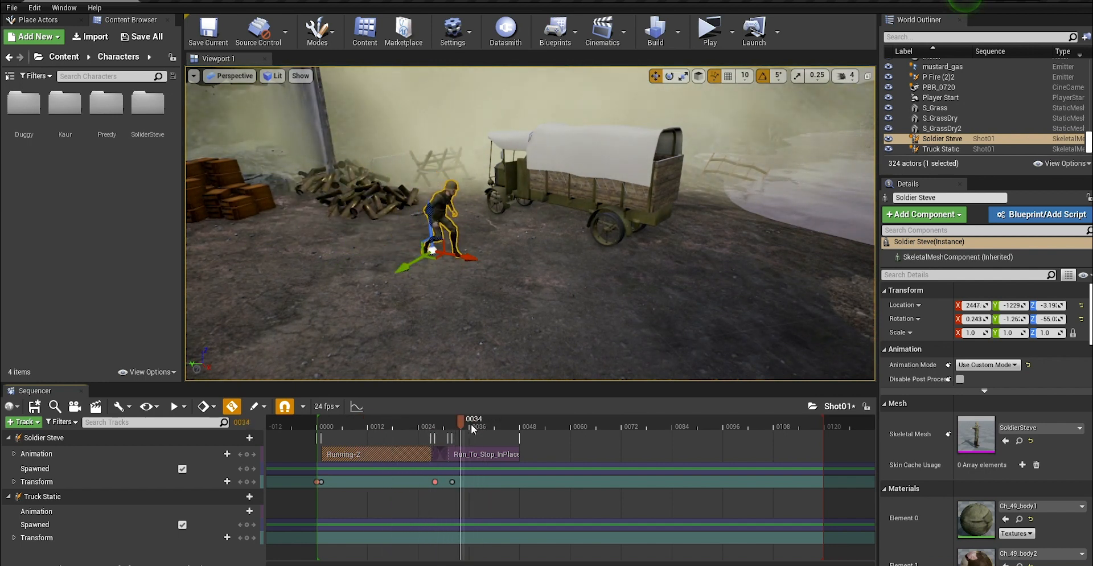
click(159, 422)
text(idle)
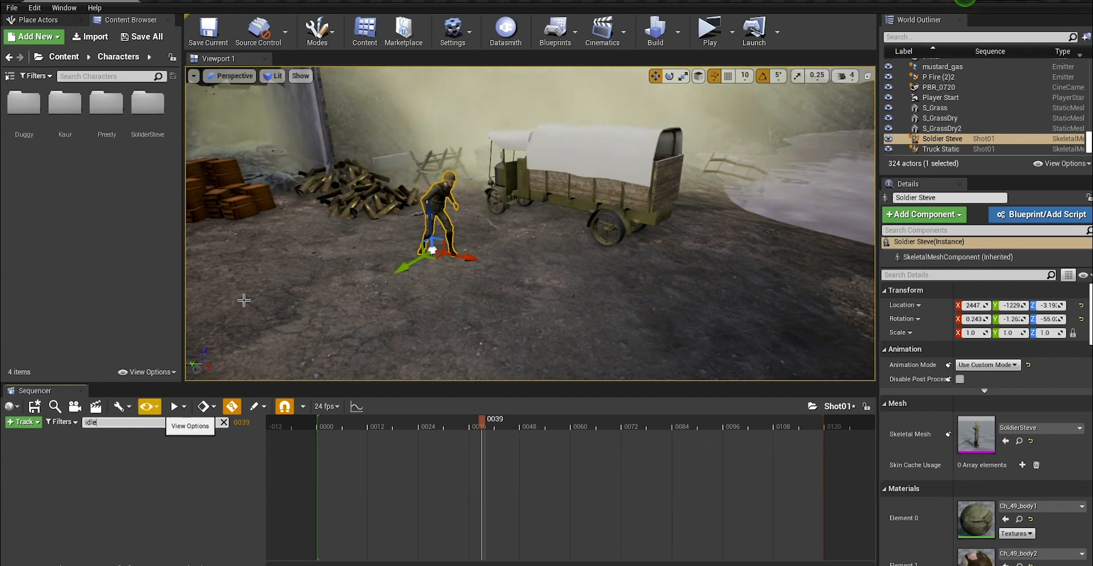
key(BackSpace)
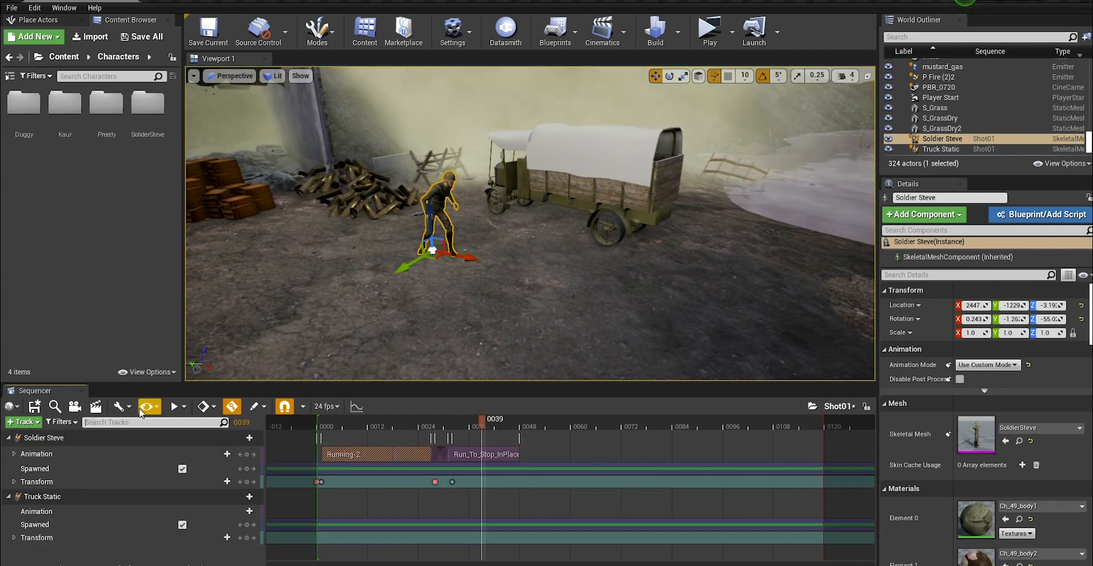
Step: Add the Idle animation to the soldier at frame 39 and overlap it with Run_To_Stop_InPlace on the same row to blend them
click(207, 453)
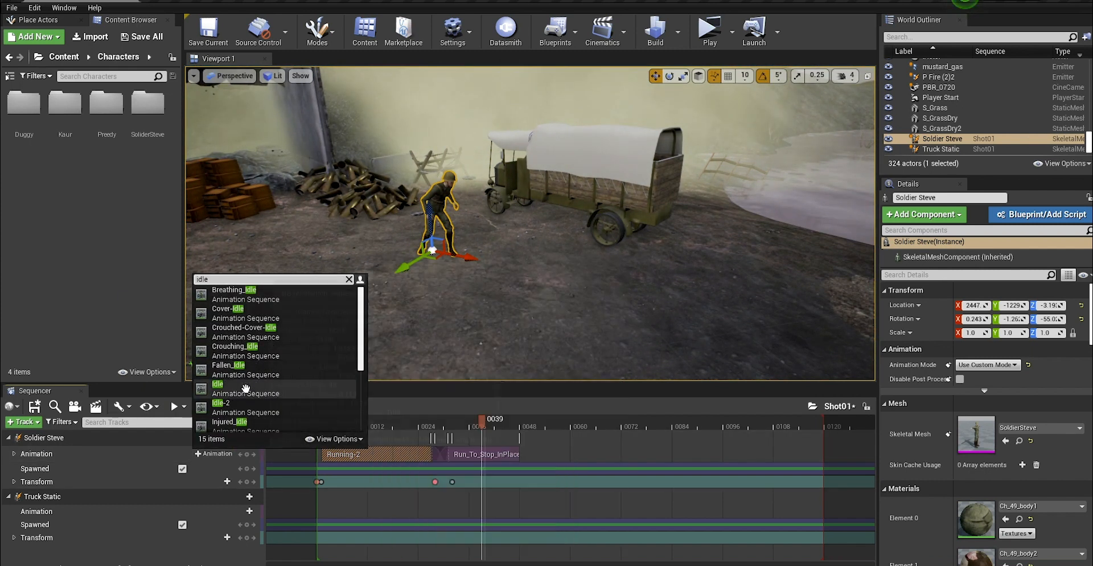
click(244, 383)
mouse_move(486, 419)
mouse_down()
mouse_move(547, 420)
mouse_move(479, 422)
mouse_move(510, 428)
mouse_up()
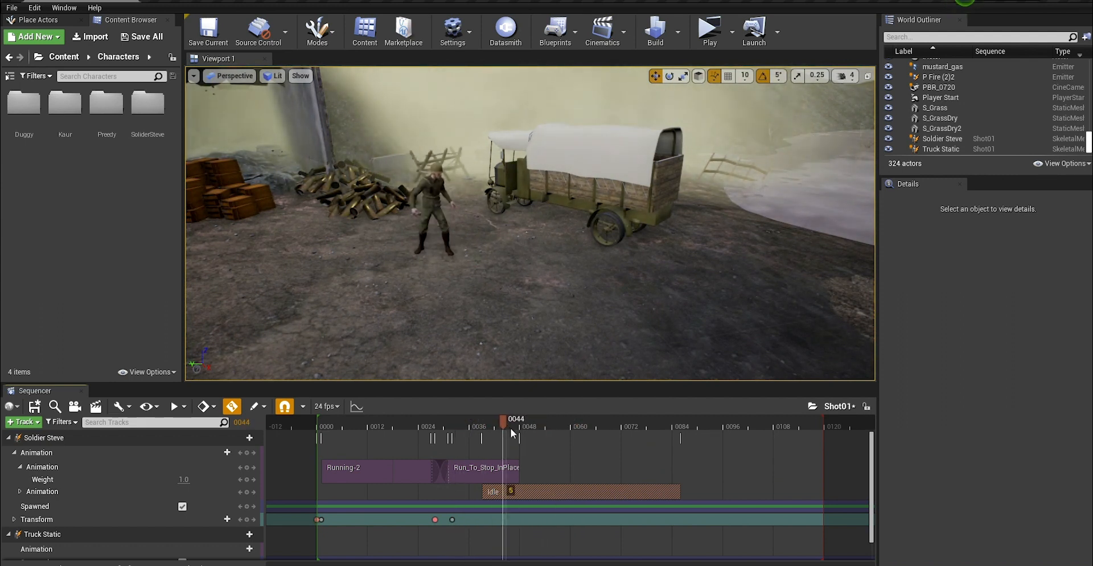
drag(530, 493, 529, 467)
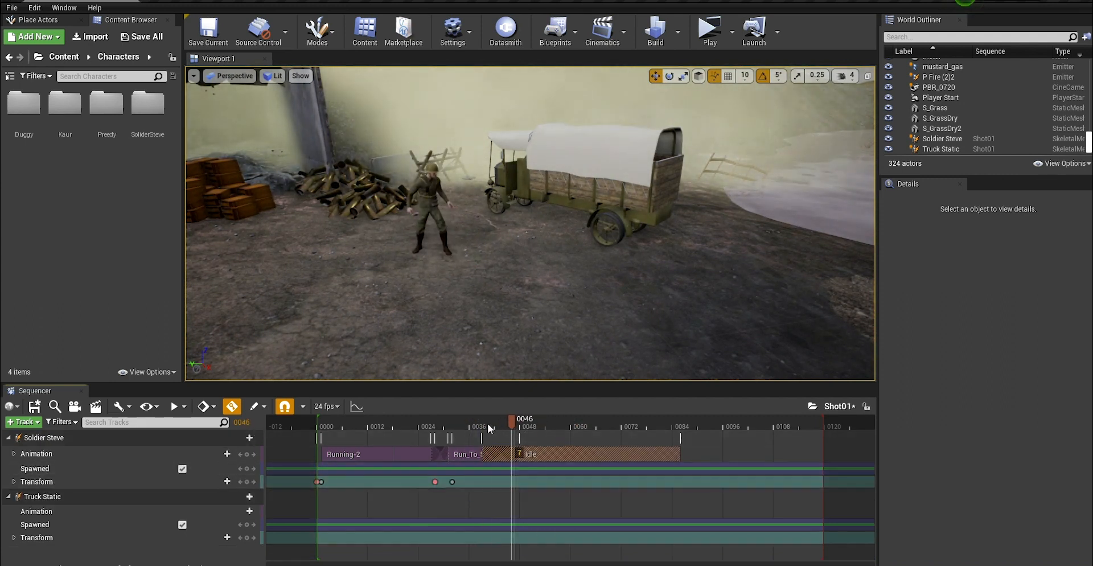
drag(488, 424, 521, 431)
right_drag(529, 273, 490, 250)
scroll(476, 256, up, 5)
scroll(476, 256, down, 5)
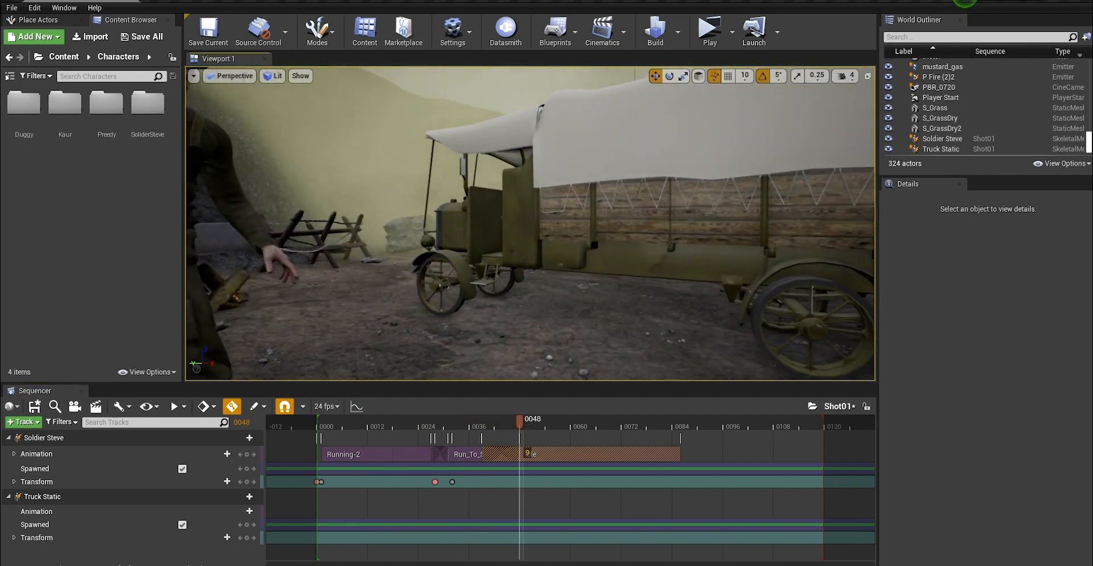
Step: Find the large explosion particle systems of ExplosionsMegaPack and select Pfx_Explosion_Large_Radial_Var01
click(61, 58)
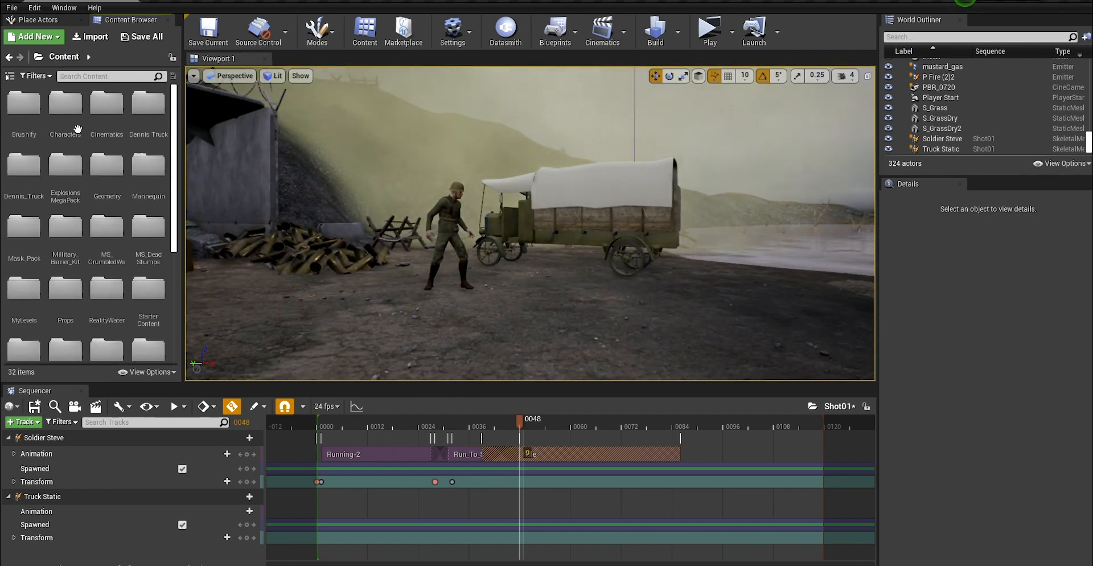
double_click(60, 162)
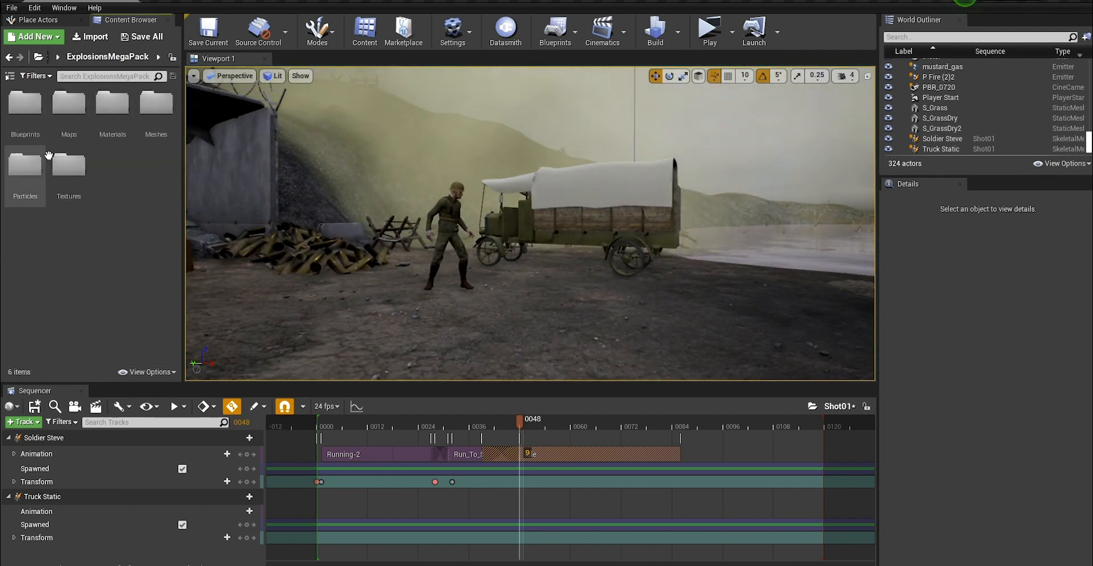
double_click(25, 165)
double_click(58, 100)
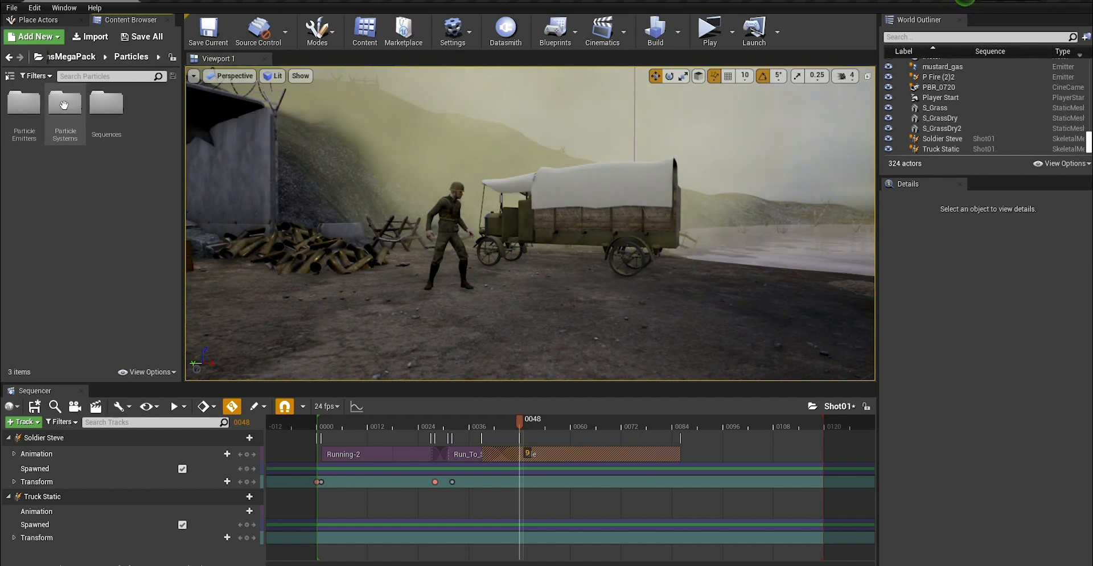
double_click(24, 102)
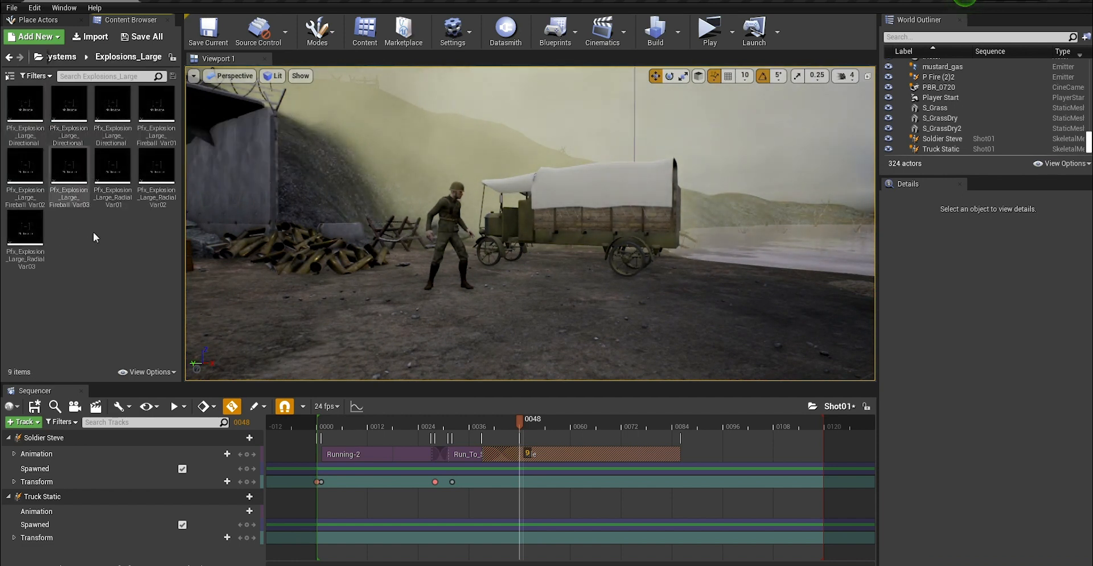
click(113, 173)
Step: Place Pfx_Explosion_Large_Radial_Var01 directly in the level near the lake and raise it to about X 2793, Z 914
alt+right_drag(781, 263, 671, 225)
alt+drag(671, 225, 617, 257)
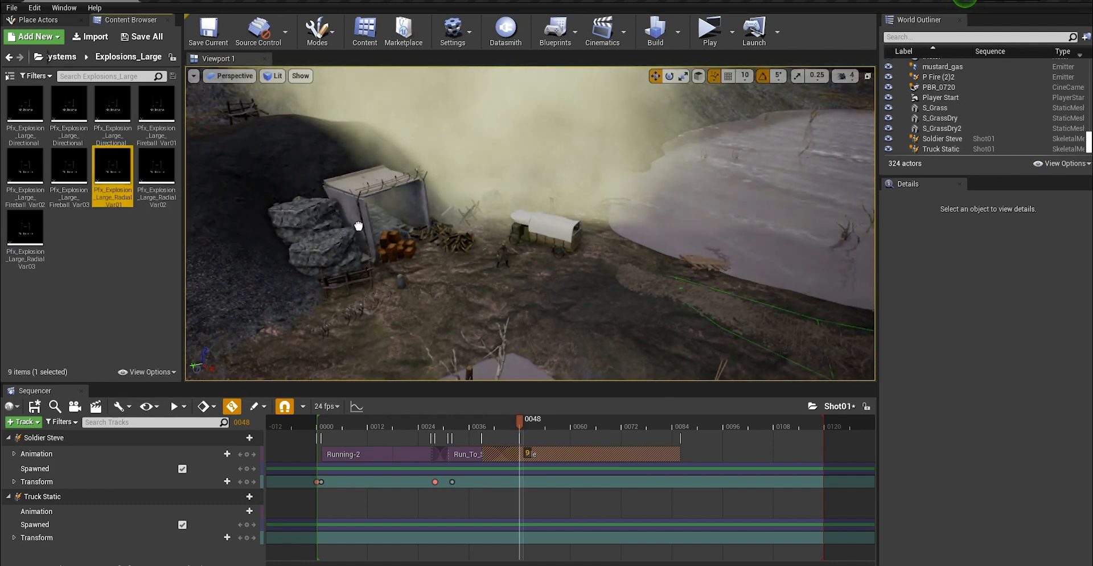
drag(359, 226, 687, 119)
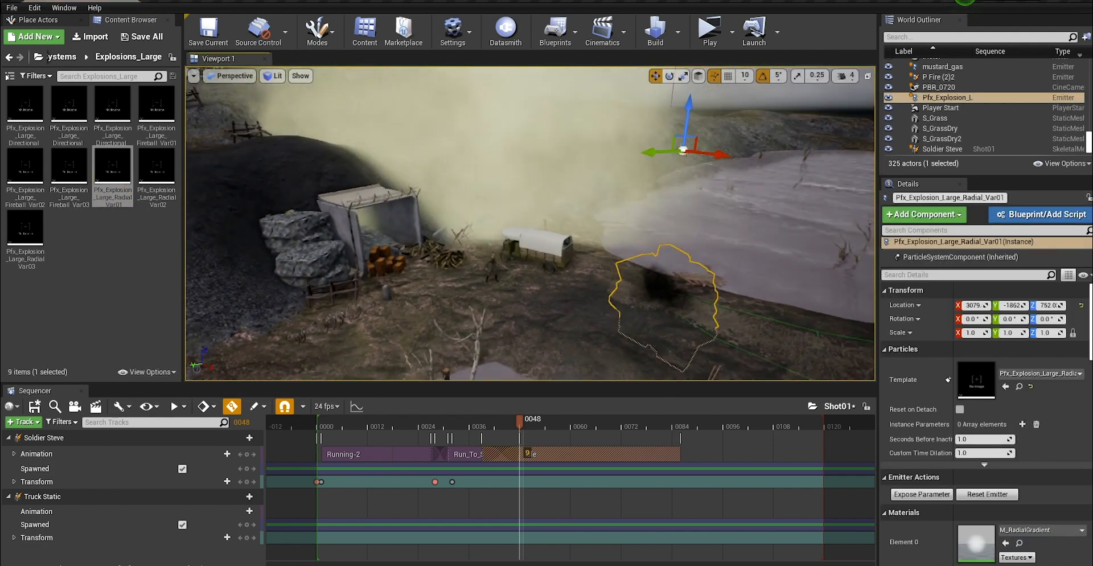
right_drag(705, 131, 705, 85)
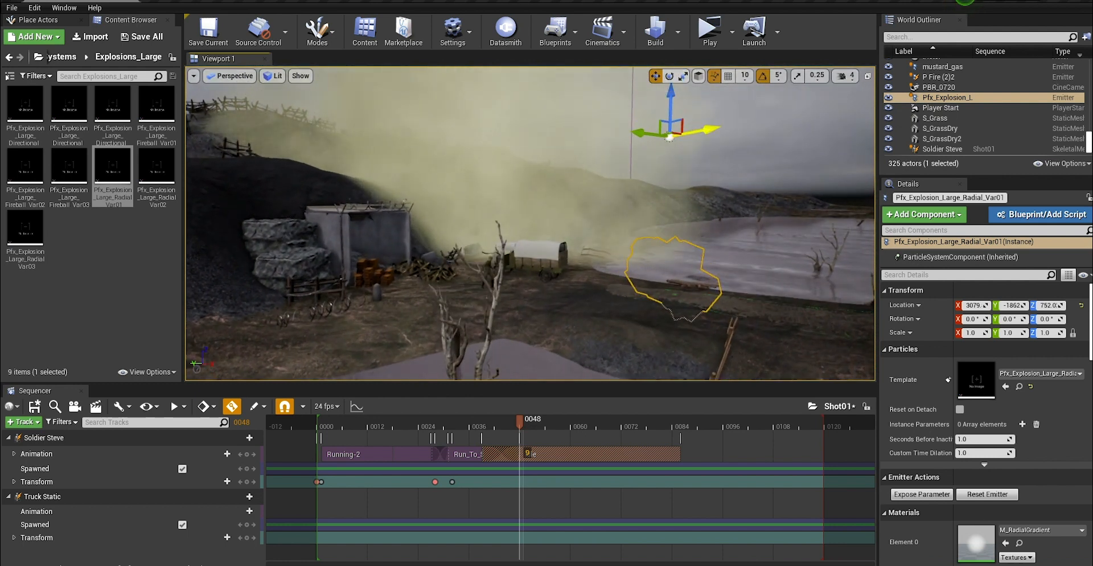
drag(709, 130, 663, 139)
drag(625, 102, 627, 65)
mouse_move(621, 142)
alt+mouse_down()
mouse_move(530, 183)
mouse_move(521, 174)
mouse_move(633, 143)
alt+mouse_up()
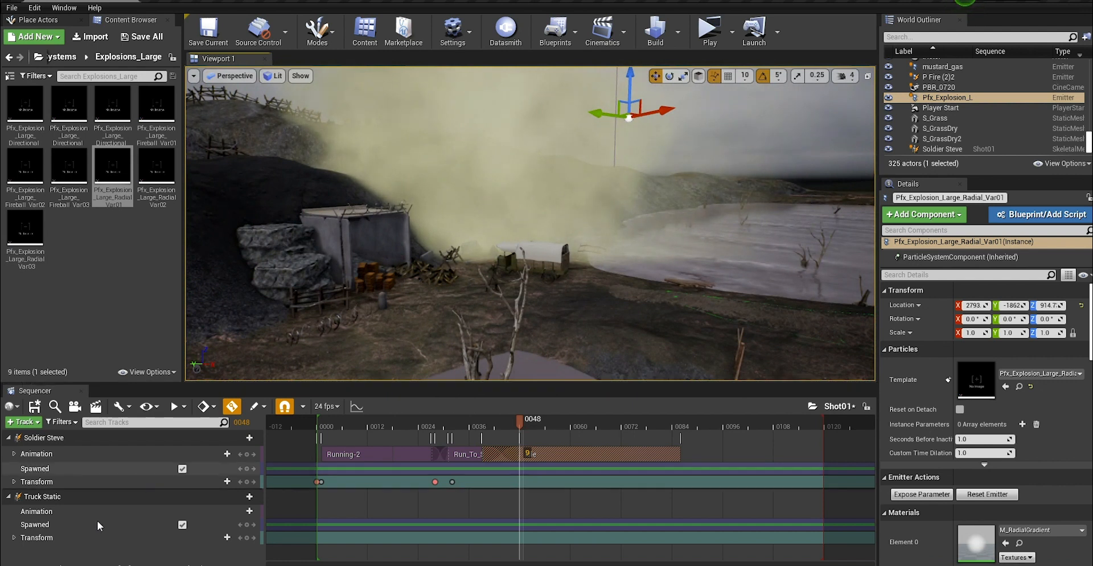
Step: Delete the explosion emitter that was placed directly in the level, keeping the soldier's Idle clip
key(Delete)
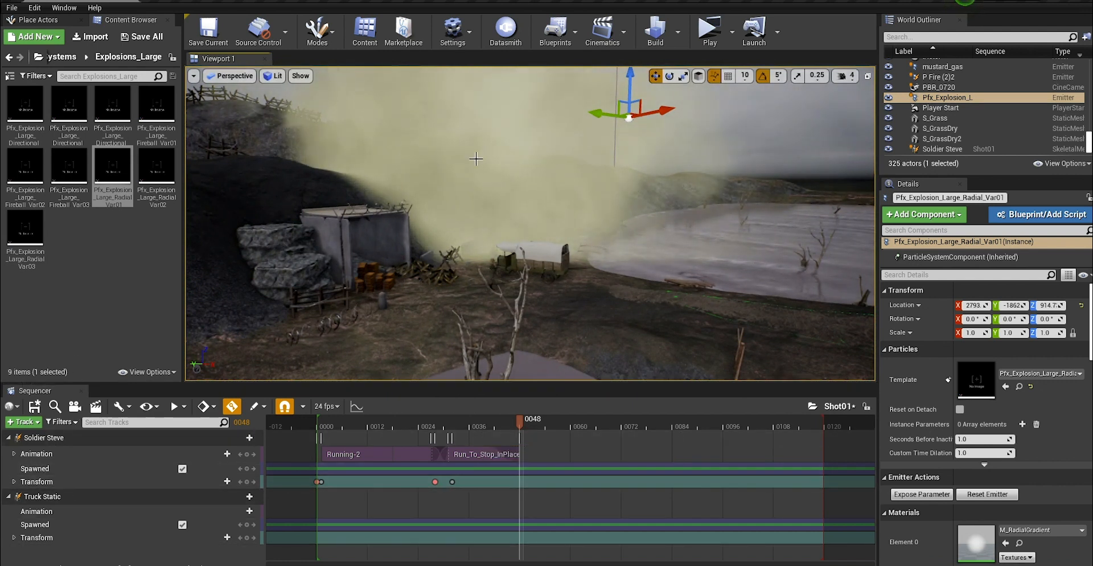
click(666, 187)
click(630, 118)
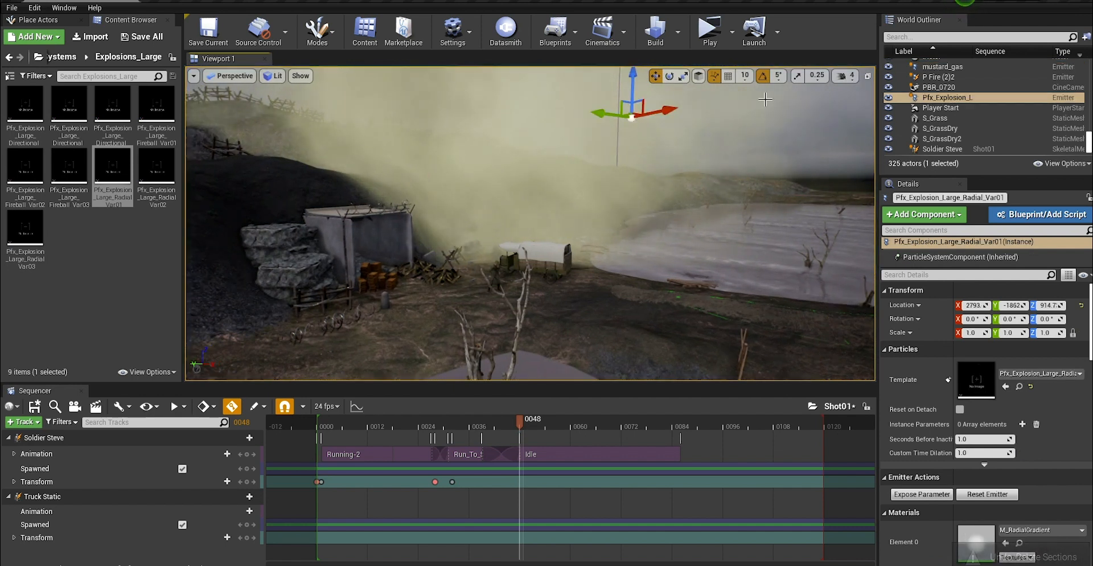
key(Delete)
Step: Add Pfx_Explosion_Large_Radial_Var01 to the Shot01 sequence and raise it high above the ground, to about X 2733, Z 883
drag(113, 171, 153, 489)
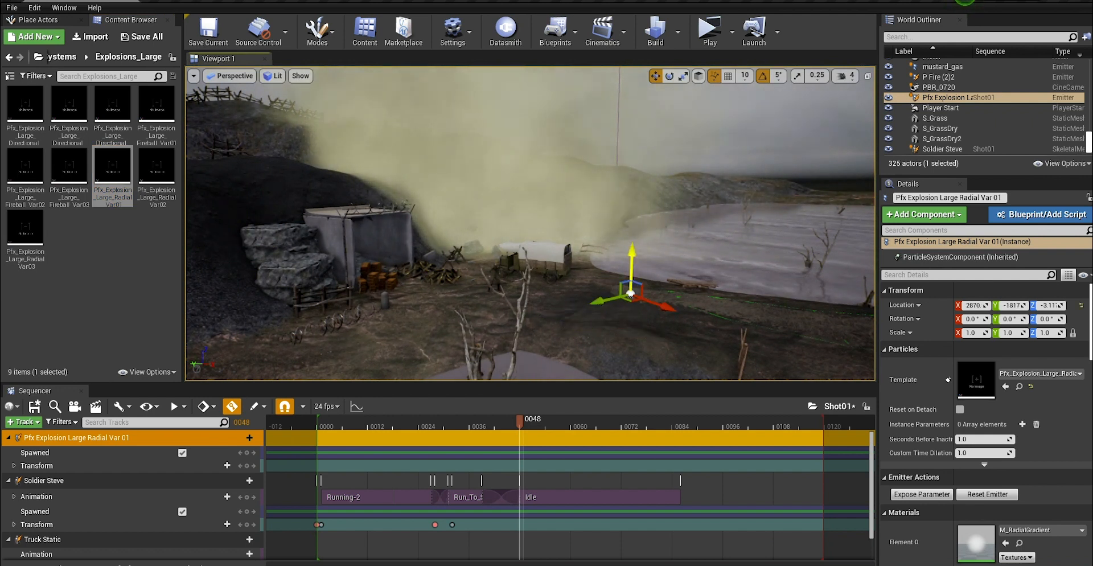
alt+drag(610, 159, 619, 234)
alt+drag(496, 267, 524, 197)
scroll(562, 258, up, 4)
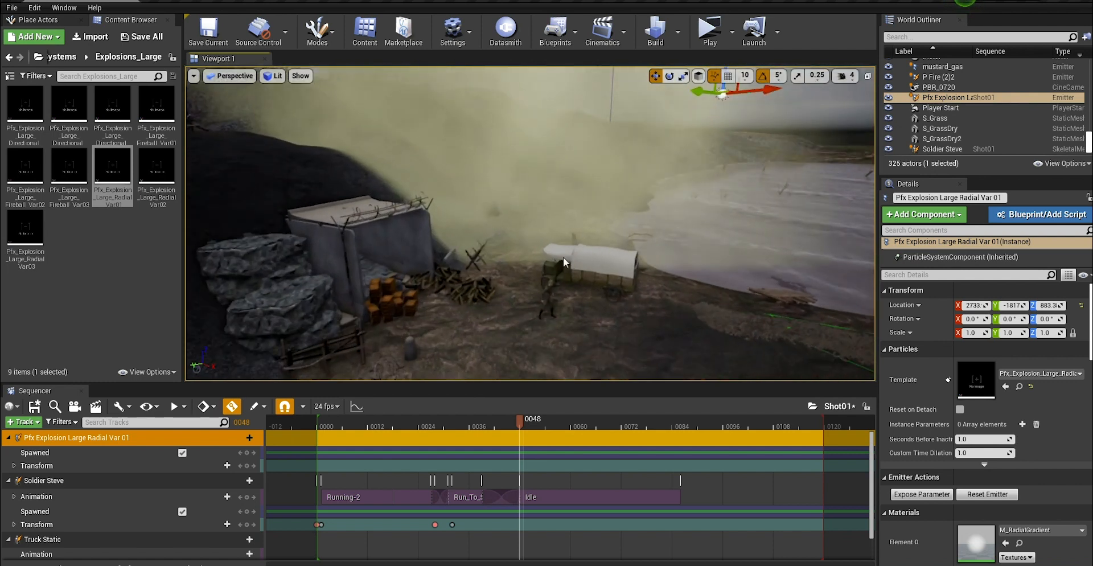
alt+drag(562, 257, 464, 230)
alt+middle_drag(464, 230, 431, 230)
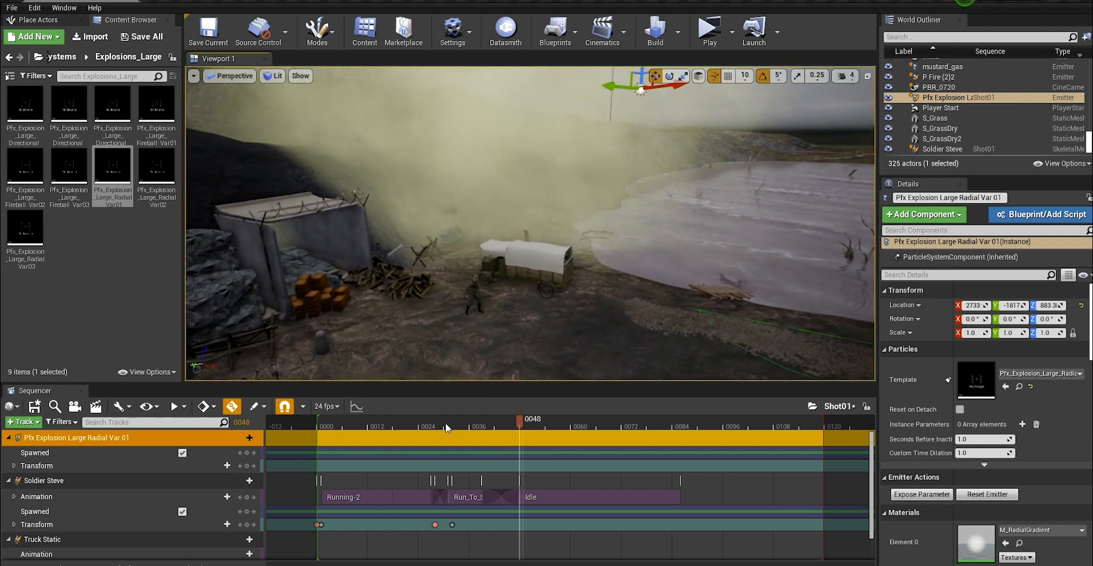
Step: Give the explosion a Particle System track and key it as Trigger at frame 42
click(330, 423)
click(490, 427)
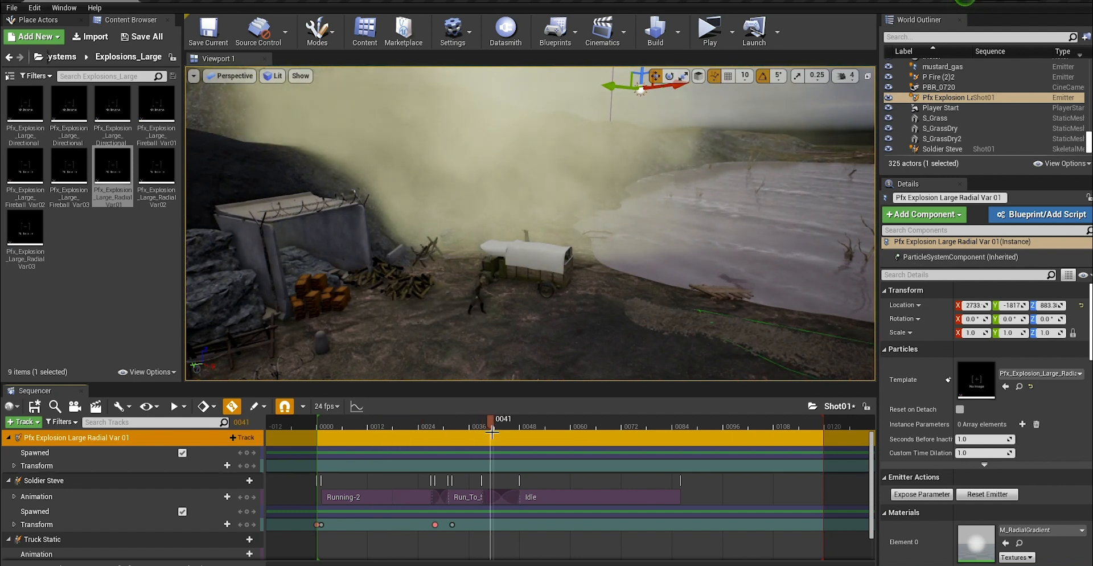
drag(462, 427, 495, 427)
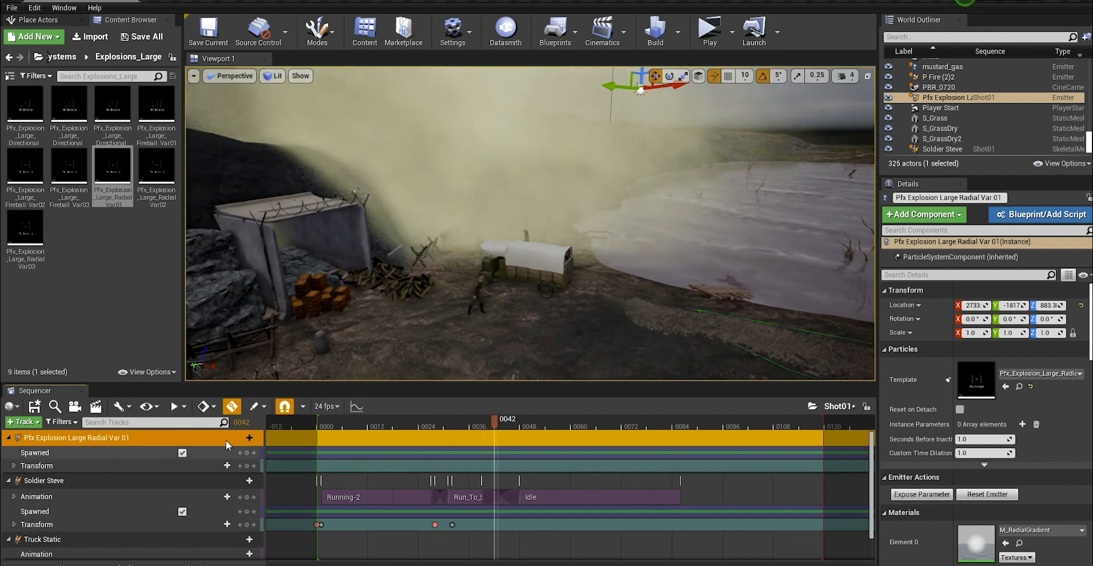
click(246, 437)
click(278, 285)
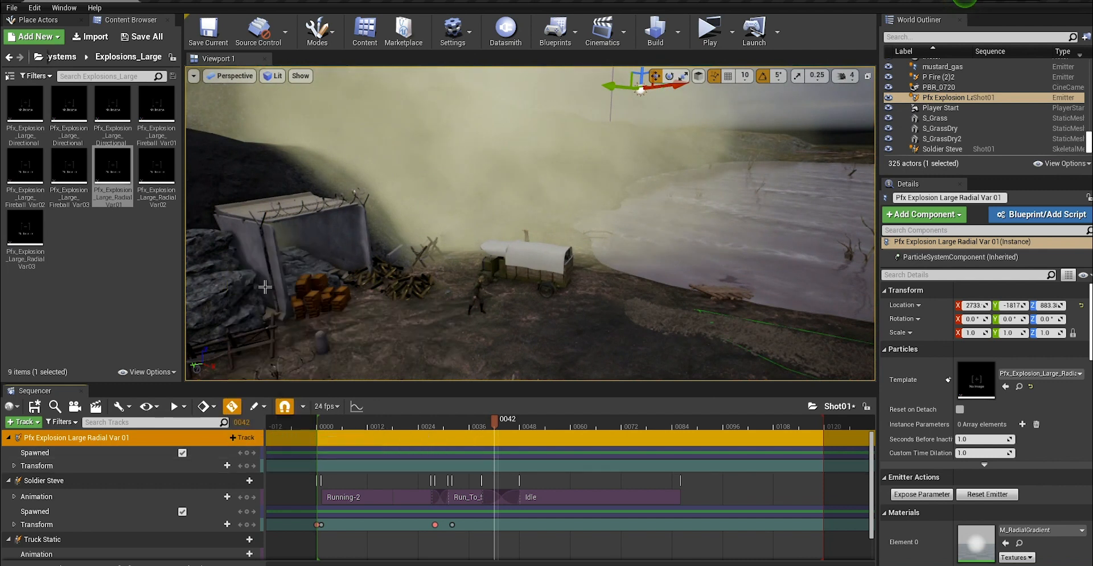
click(196, 453)
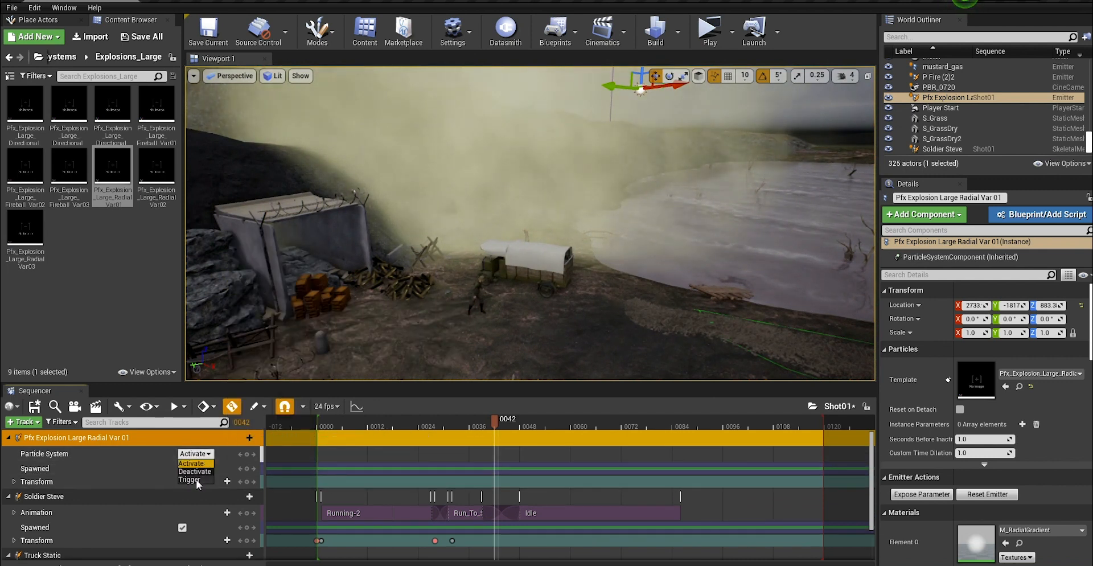
click(191, 479)
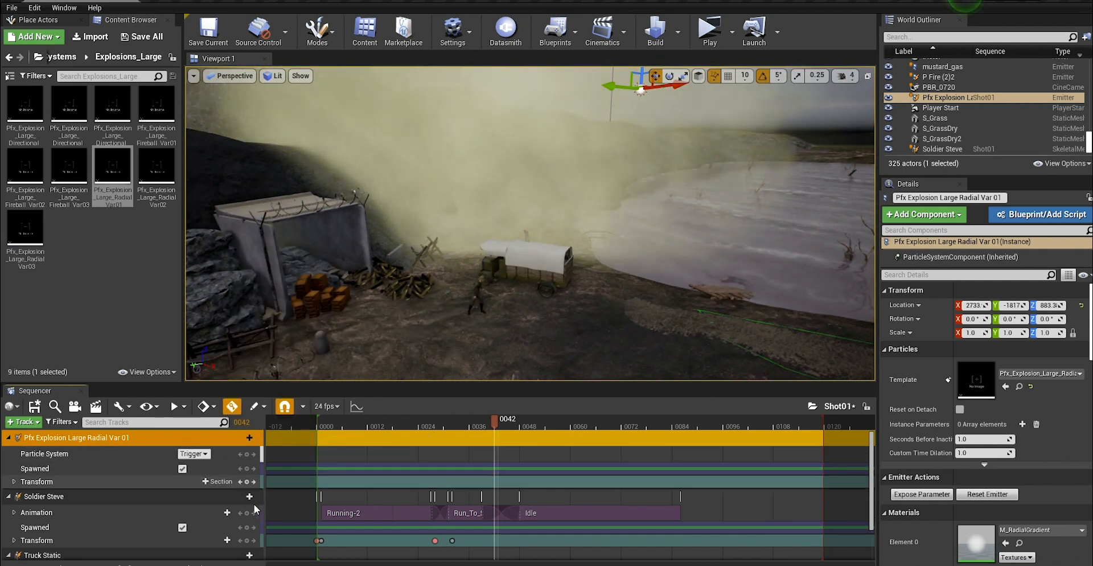
click(247, 454)
Step: Play the sequence from before the trigger key to check when the explosion goes off
drag(480, 427, 398, 430)
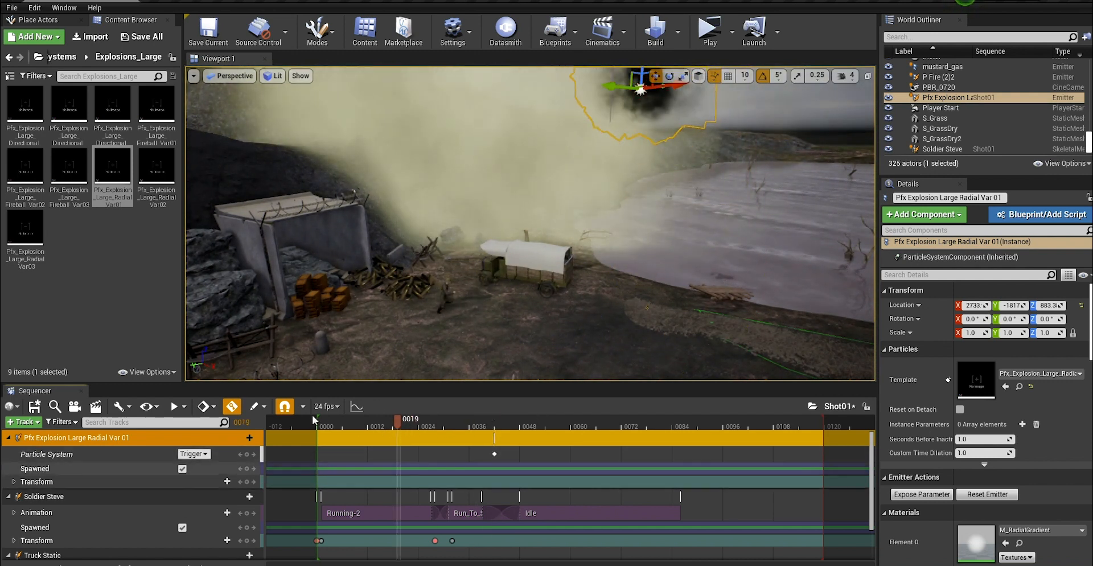
click(149, 562)
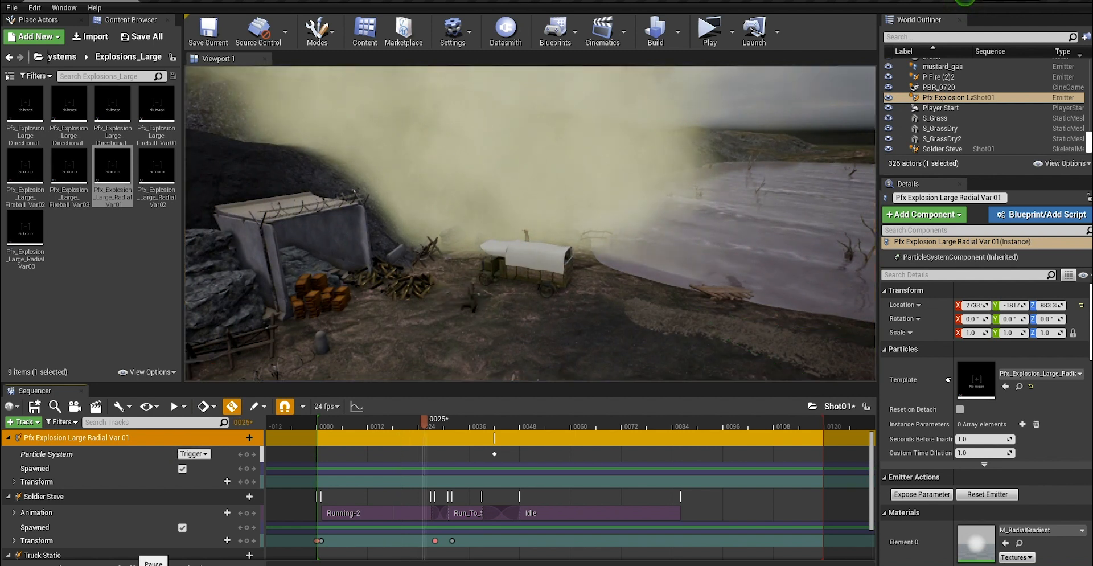
click(149, 562)
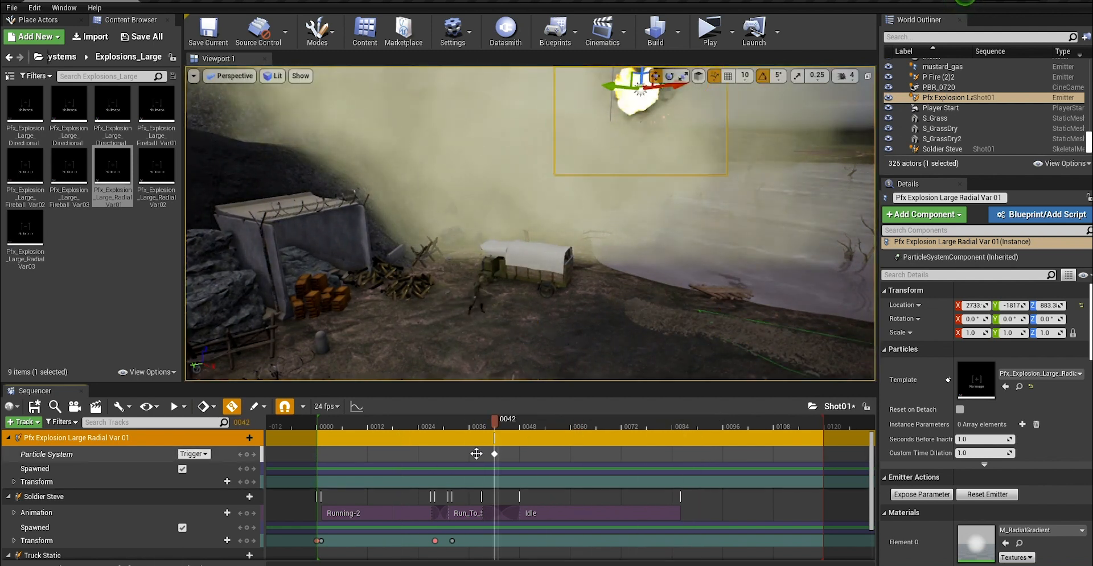
Step: Move the explosion's trigger key earlier to about frame 34 and preview the new timing from frame 17
drag(476, 453, 461, 454)
drag(477, 424, 388, 425)
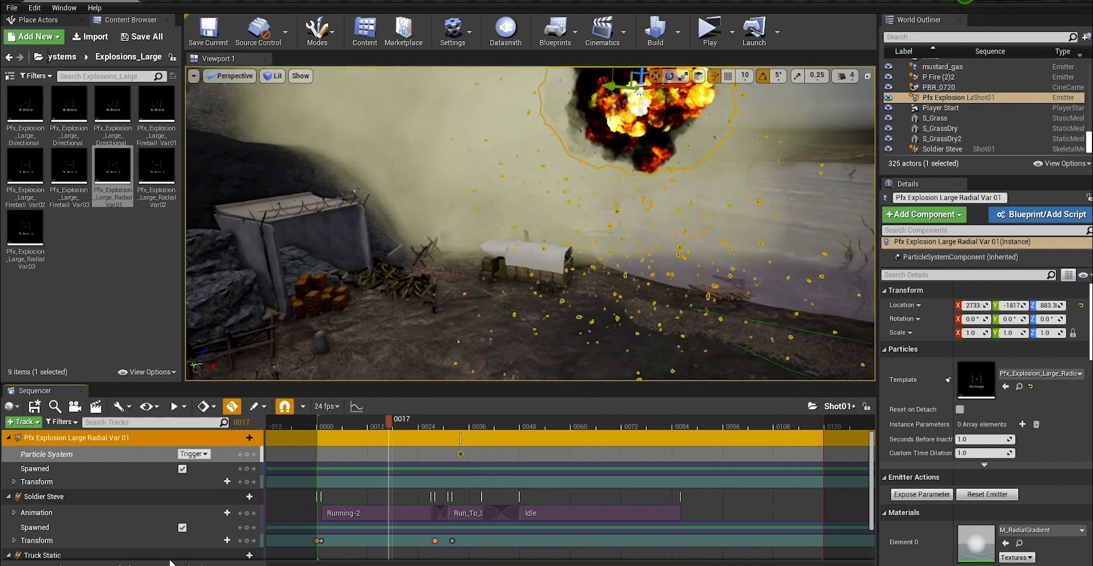
click(151, 563)
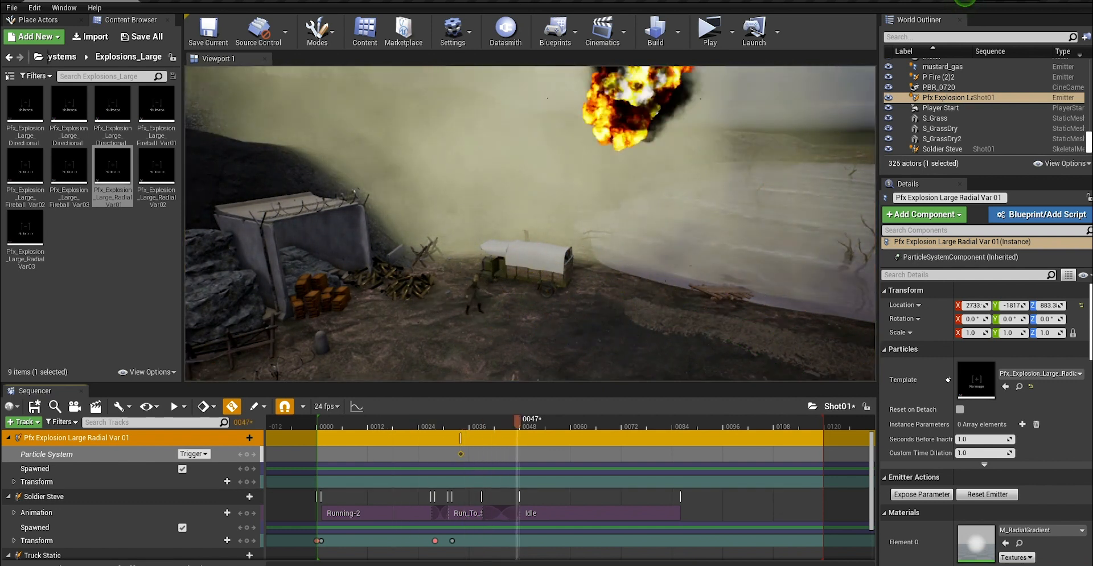
click(151, 564)
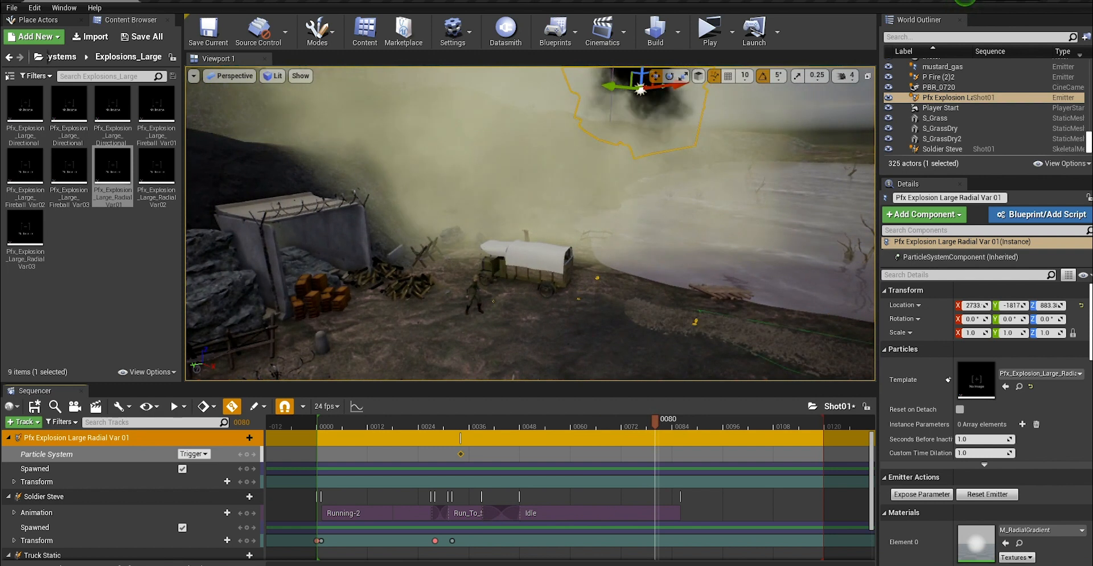
Step: Select the soldier beside the truck and set the sequence time to frame 57
mouse_move(604, 291)
right_down()
mouse_move(593, 297)
mouse_move(603, 291)
right_up()
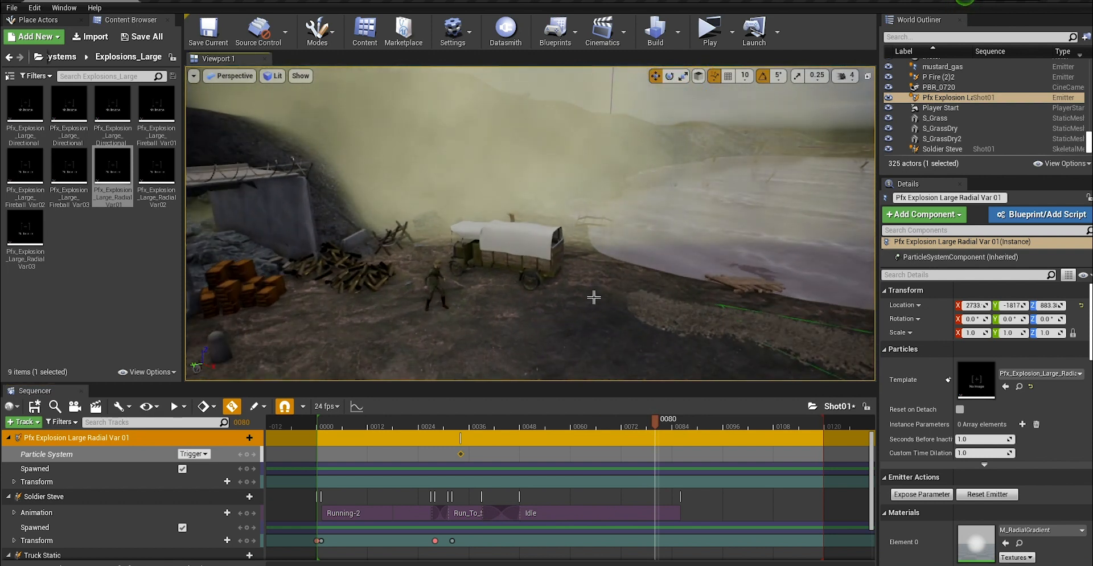
click(435, 285)
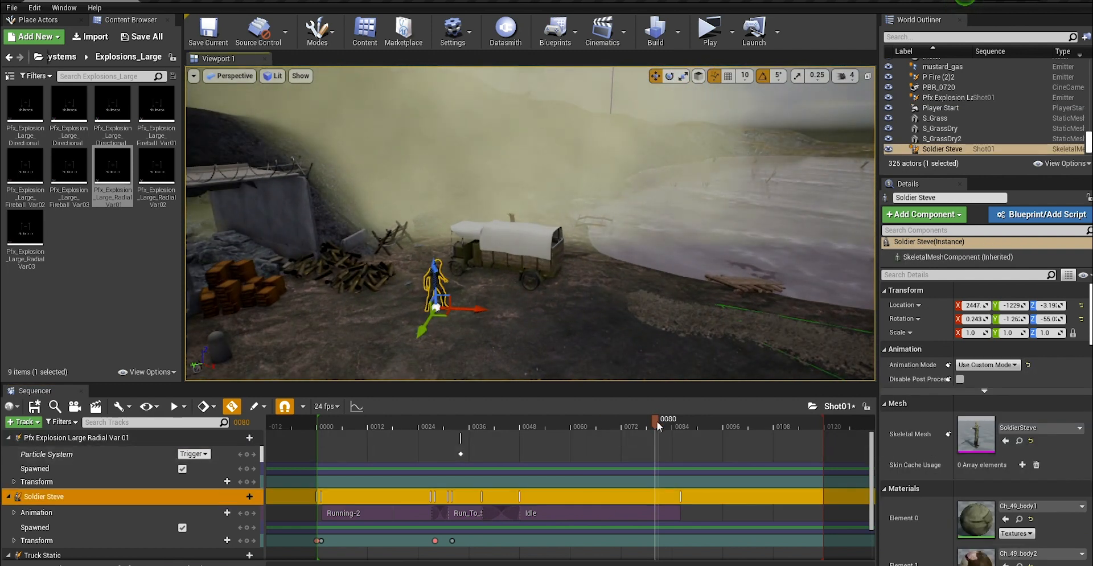
click(558, 437)
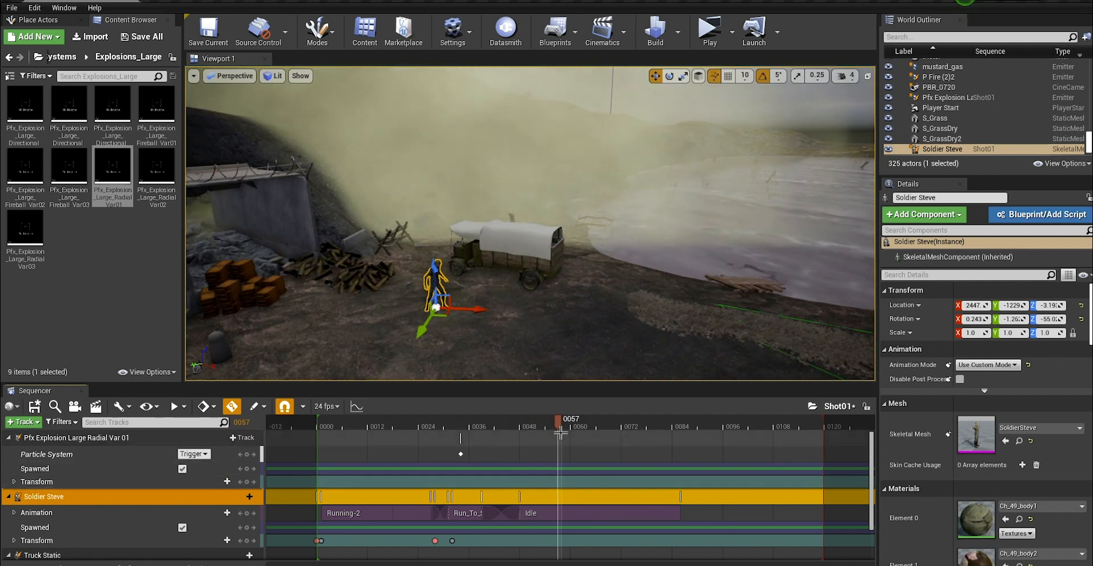
Step: Browse the project content to the SoliderSteve character's Animations folder
click(80, 56)
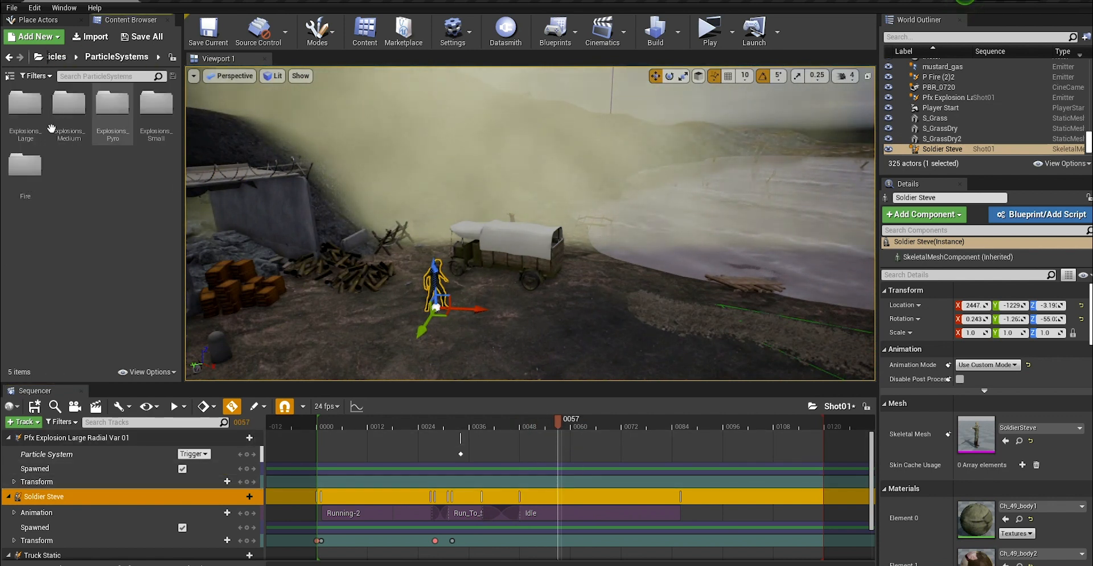
click(60, 57)
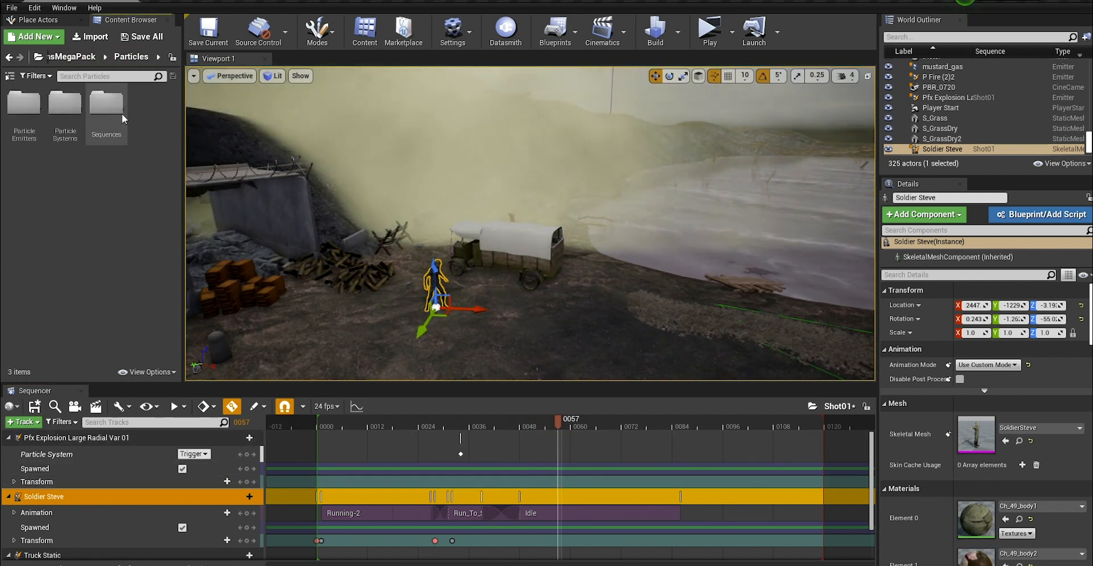
click(79, 57)
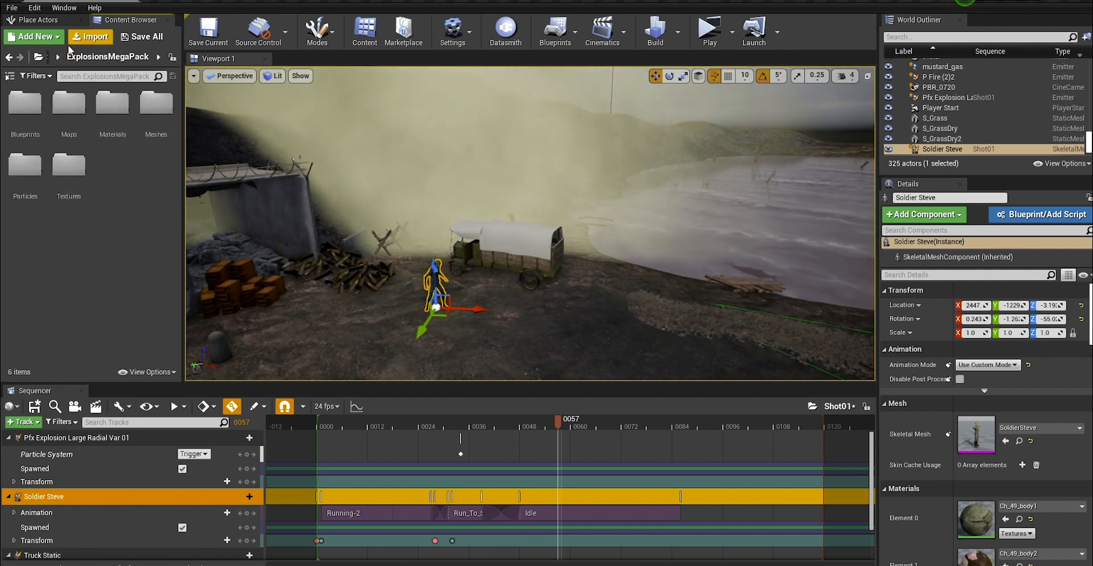
click(58, 57)
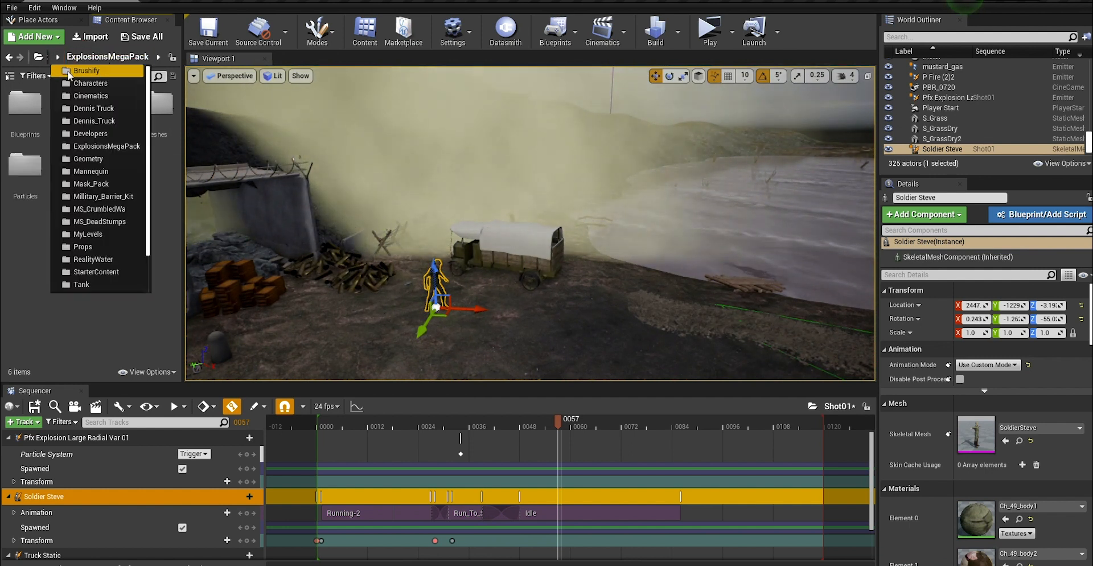
click(104, 84)
double_click(147, 102)
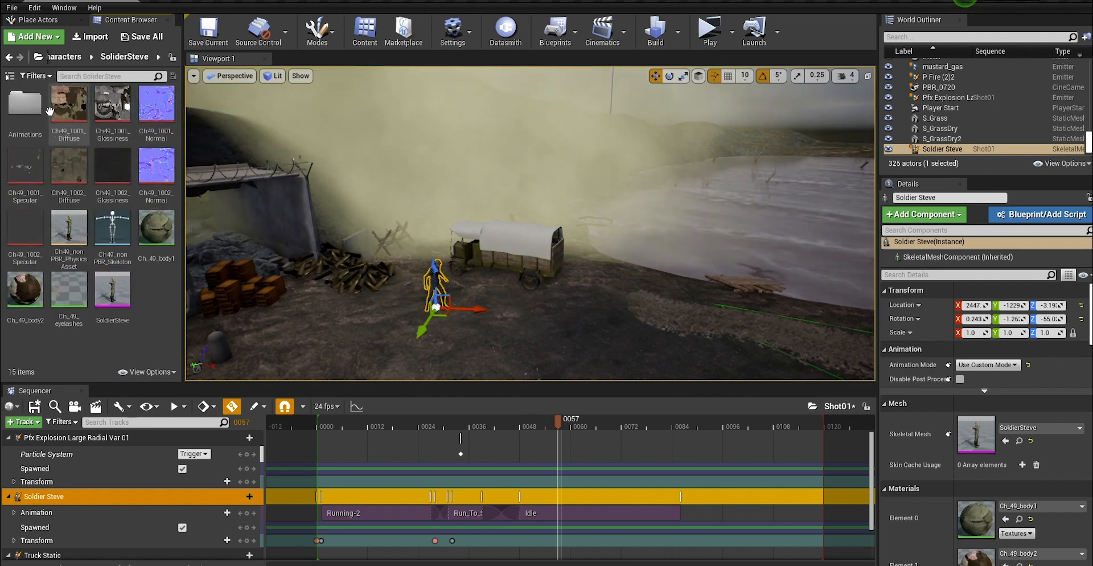
double_click(23, 103)
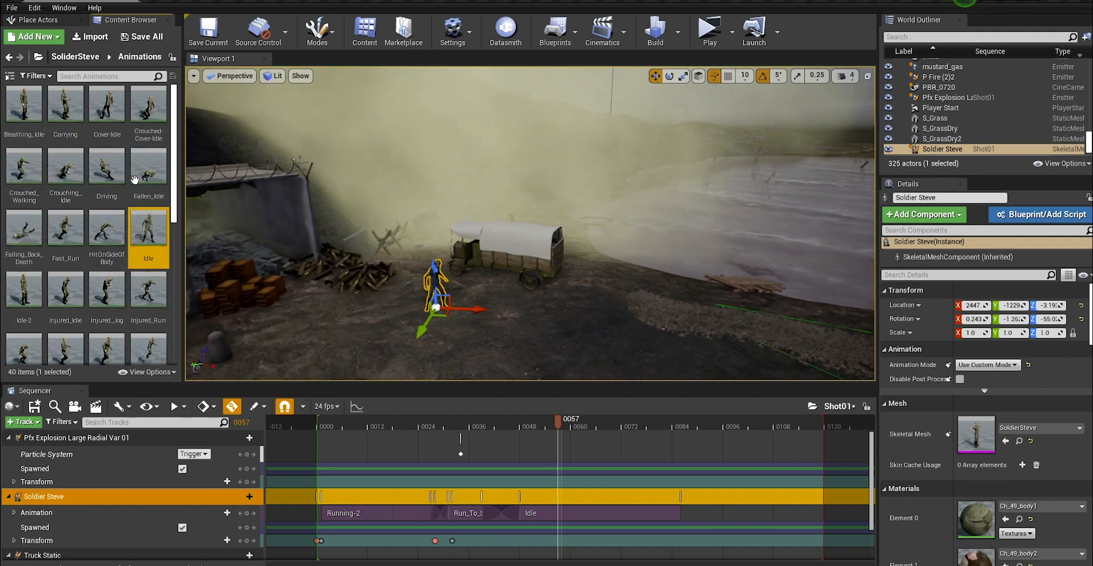
Step: Duplicate the Idle animation and name the copy Idle_LookUp
right_click(149, 239)
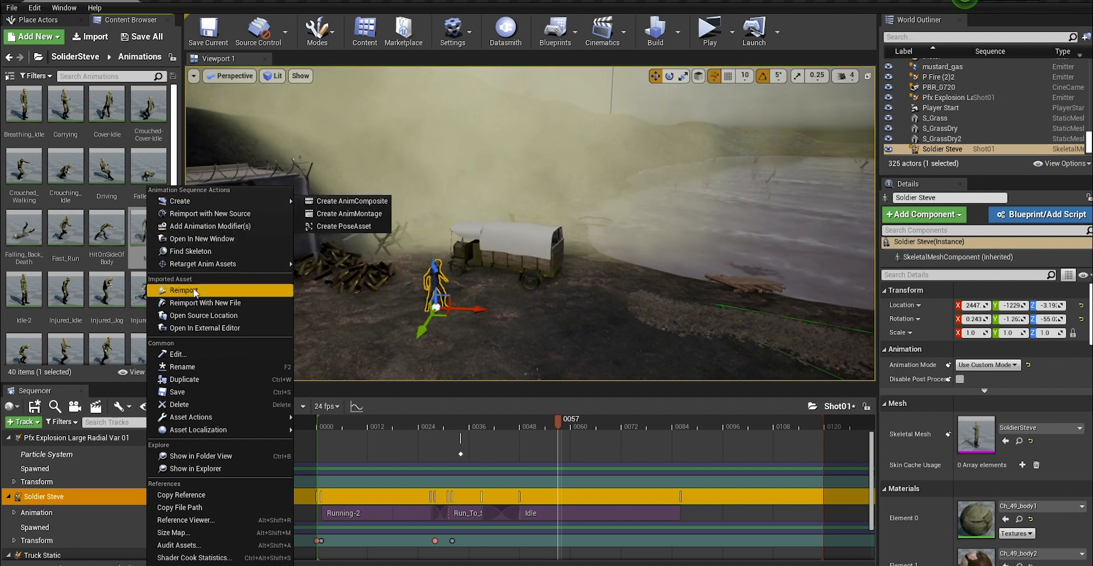
click(239, 379)
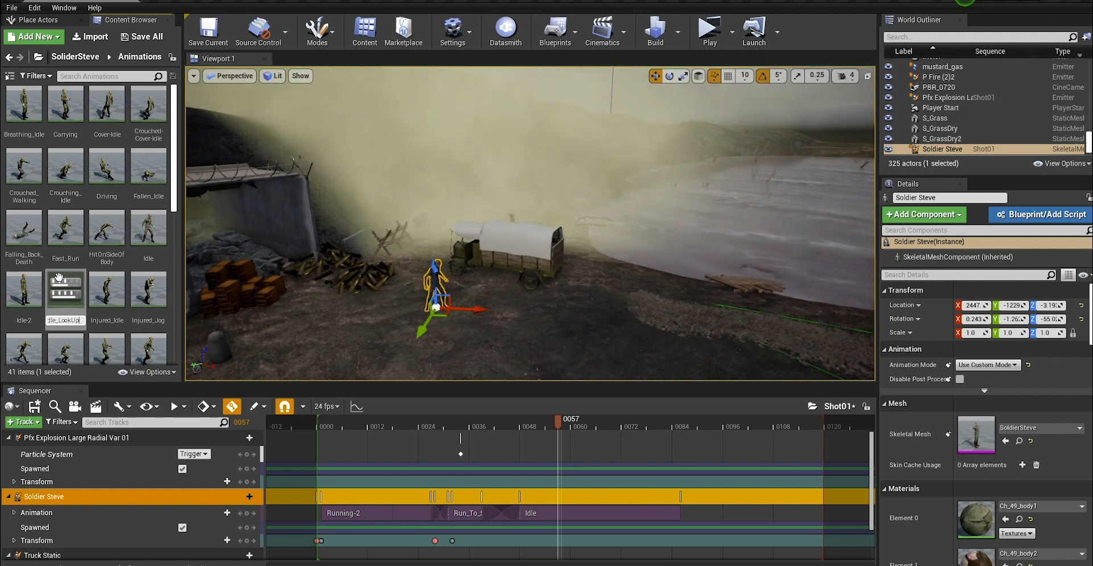
key(Return)
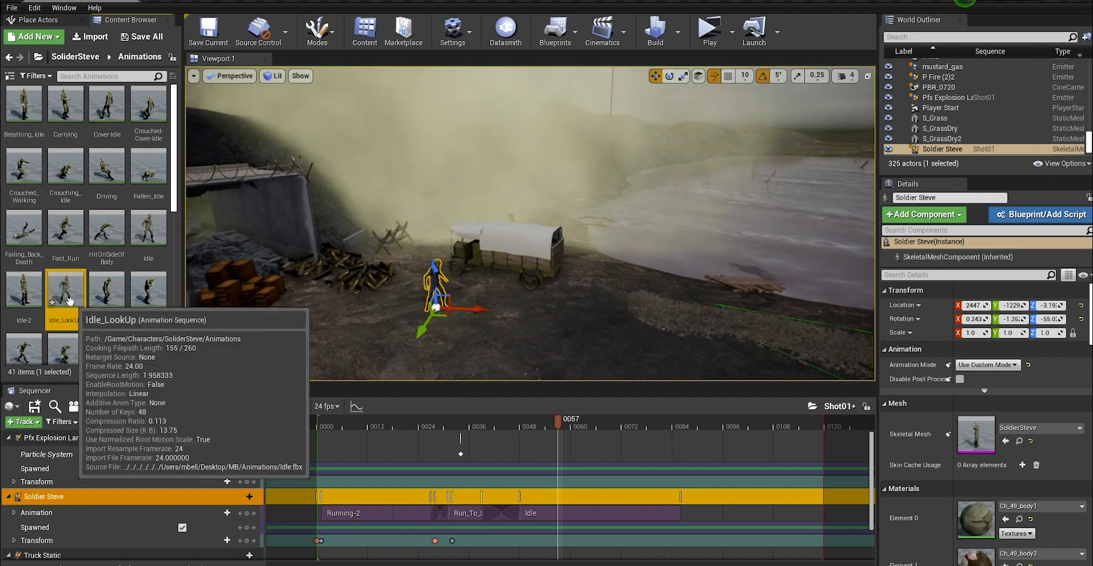
Step: Open Idle_LookUp for editing, stop its playback and return it to frame 0
double_click(80, 287)
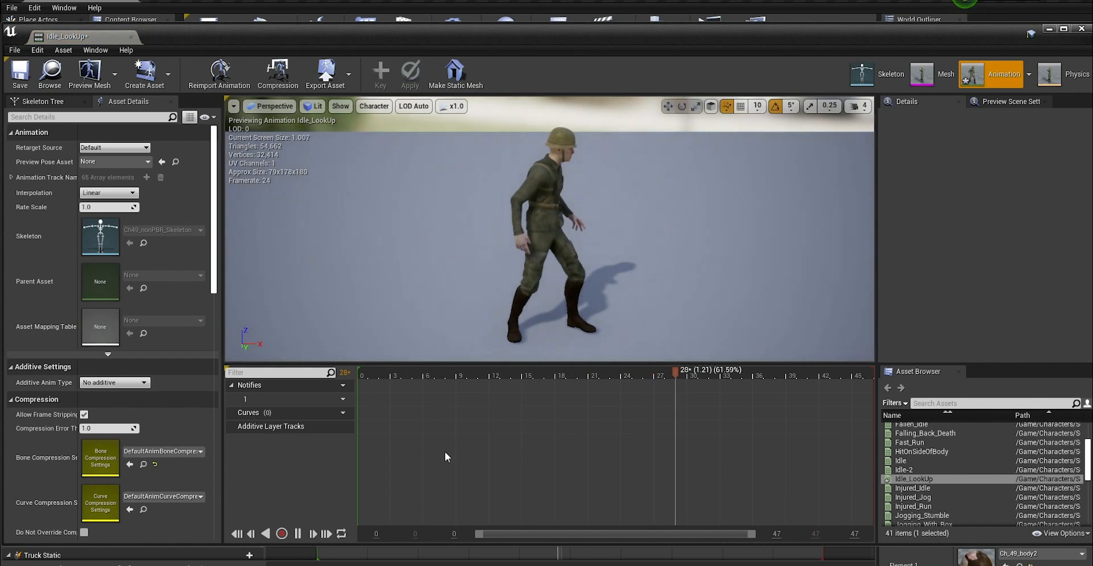
right_drag(549, 227, 576, 215)
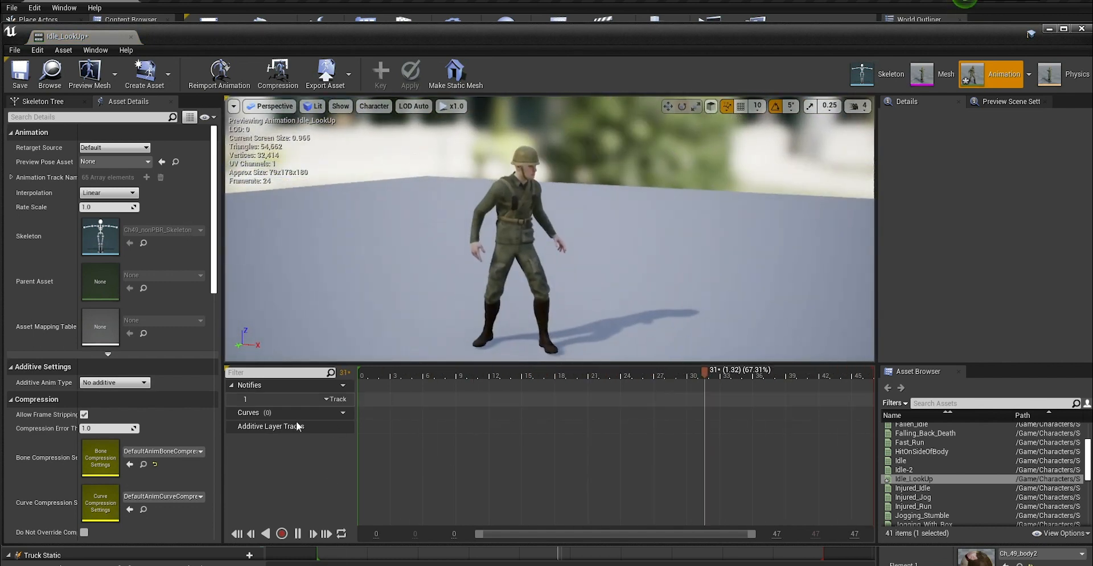
click(297, 533)
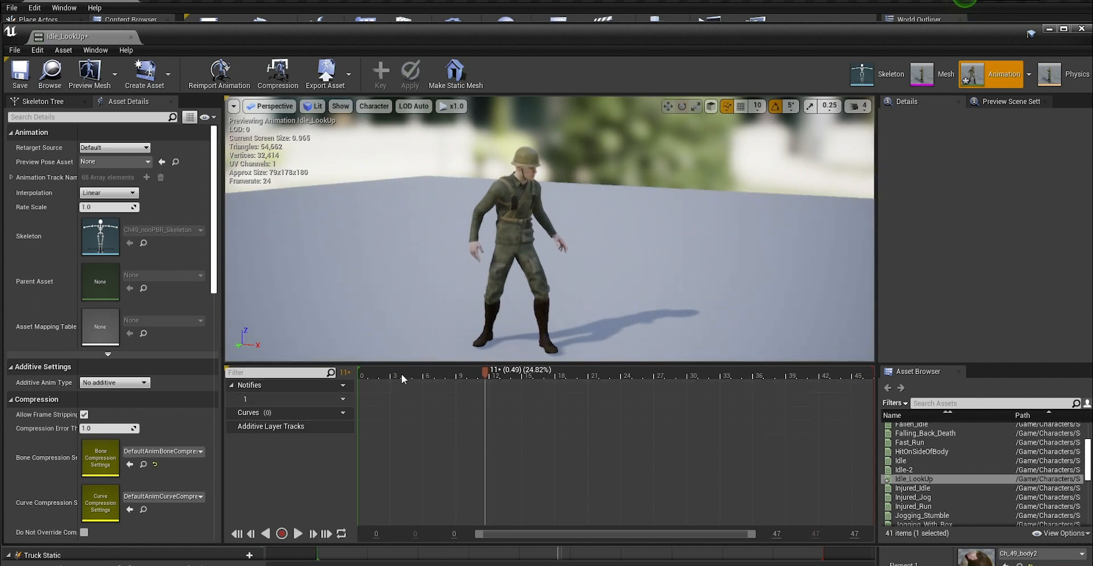
click(377, 377)
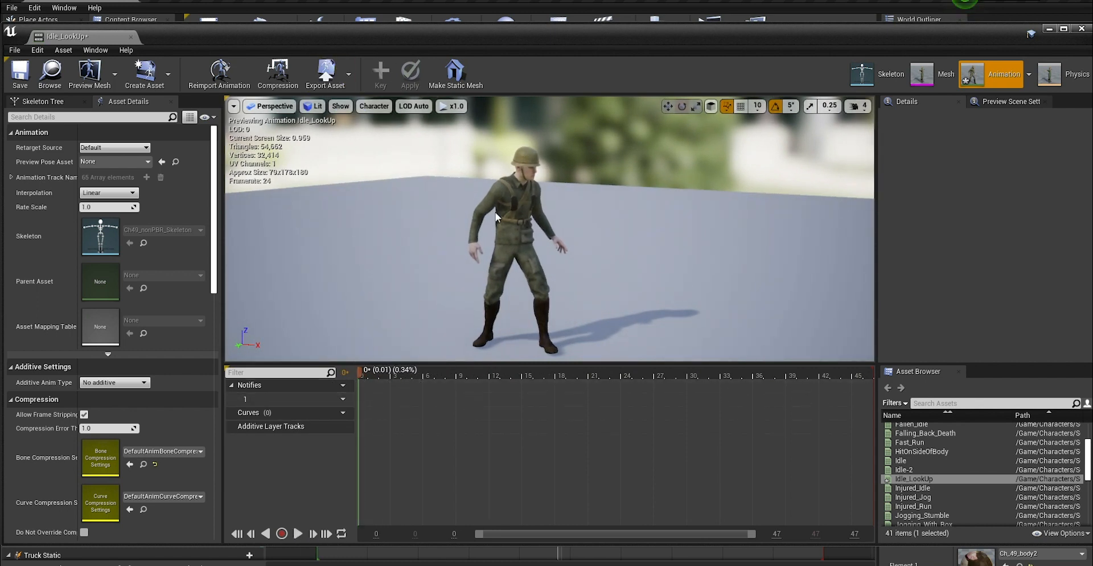
Step: Tilt the soldier's Head bone back to look upward and key it at frame 0 of Idle_LookUp
click(528, 173)
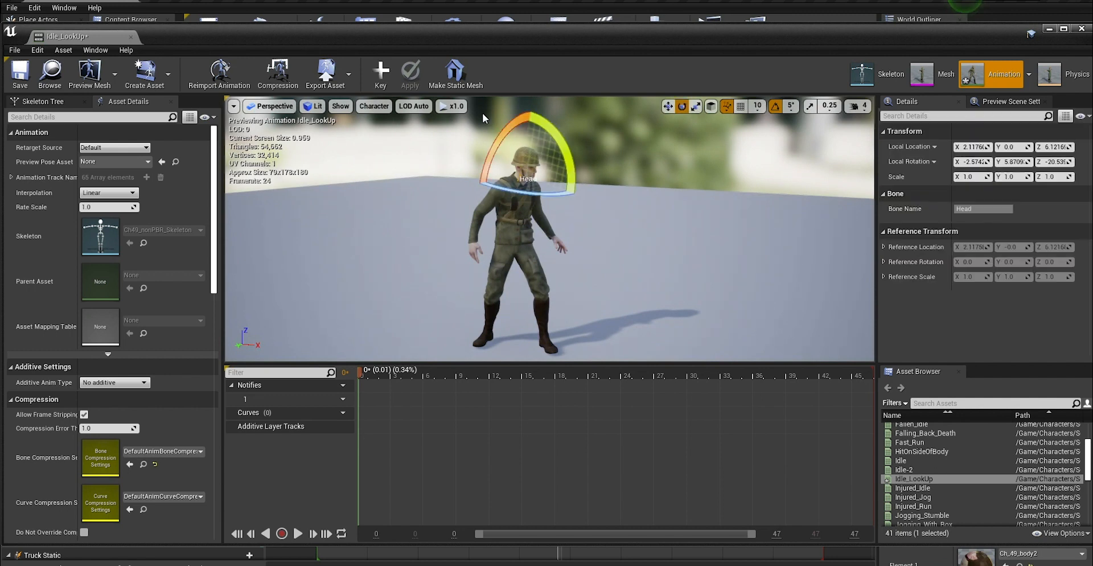
click(381, 71)
drag(560, 132, 532, 135)
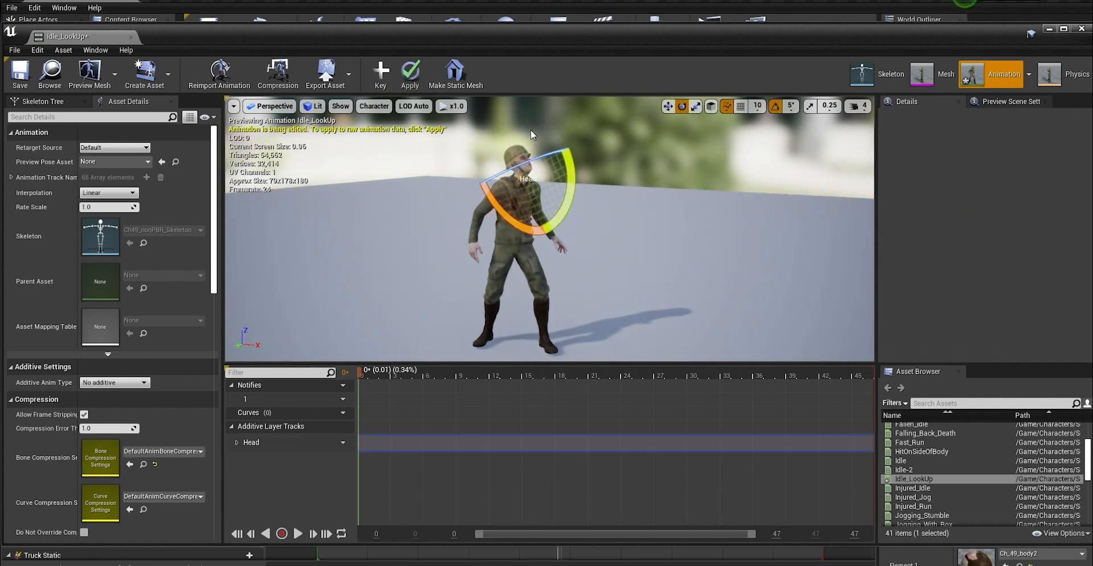
click(410, 73)
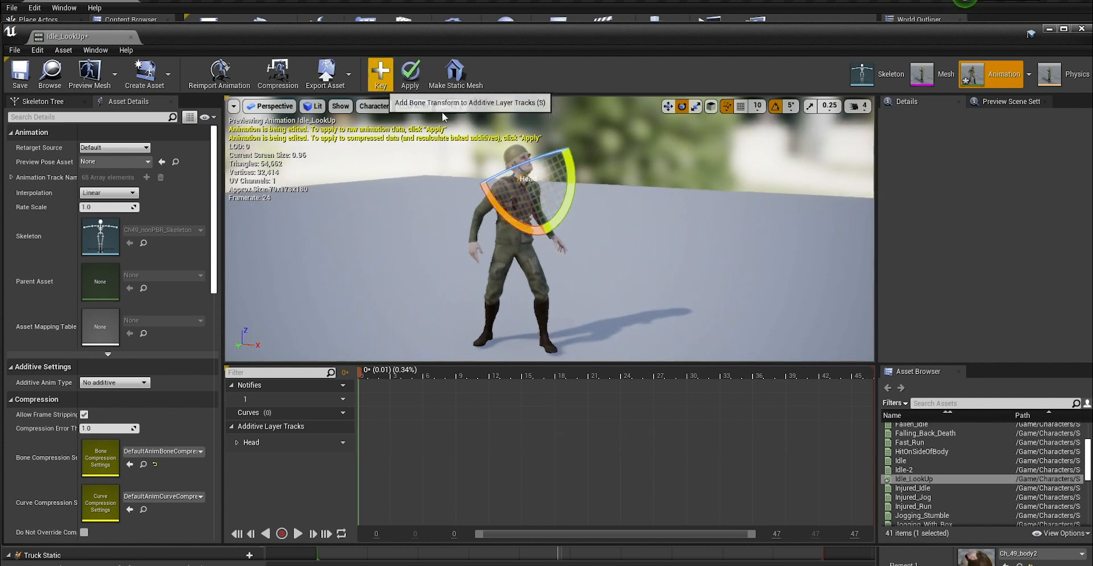
Step: Lean the Spine2 bone backward, key it at frame 0, and scrub the animation to check the look-up pose
click(522, 204)
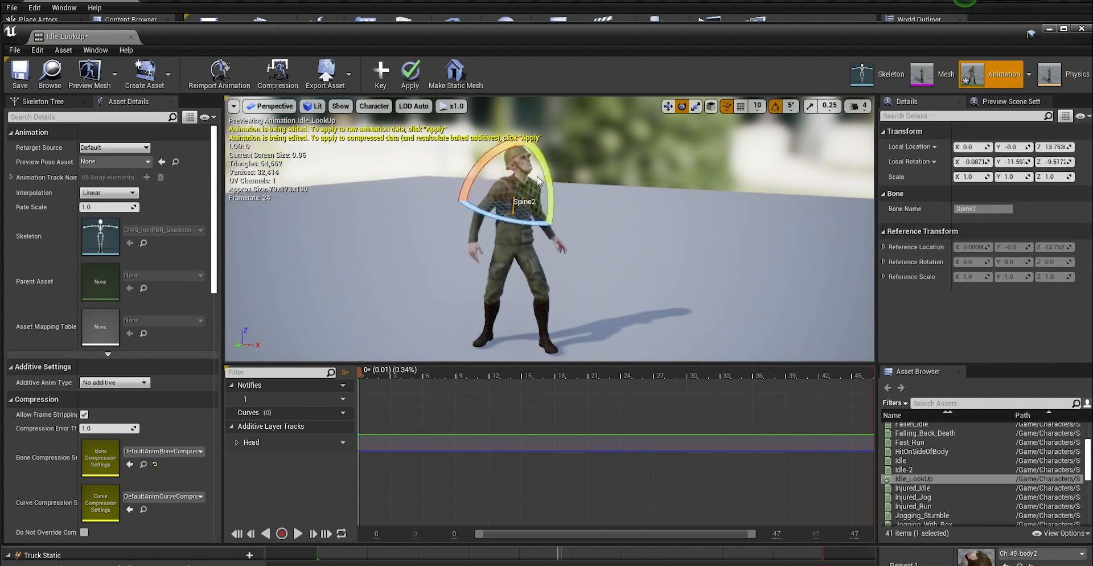
click(525, 200)
click(518, 196)
drag(553, 184, 476, 125)
click(380, 71)
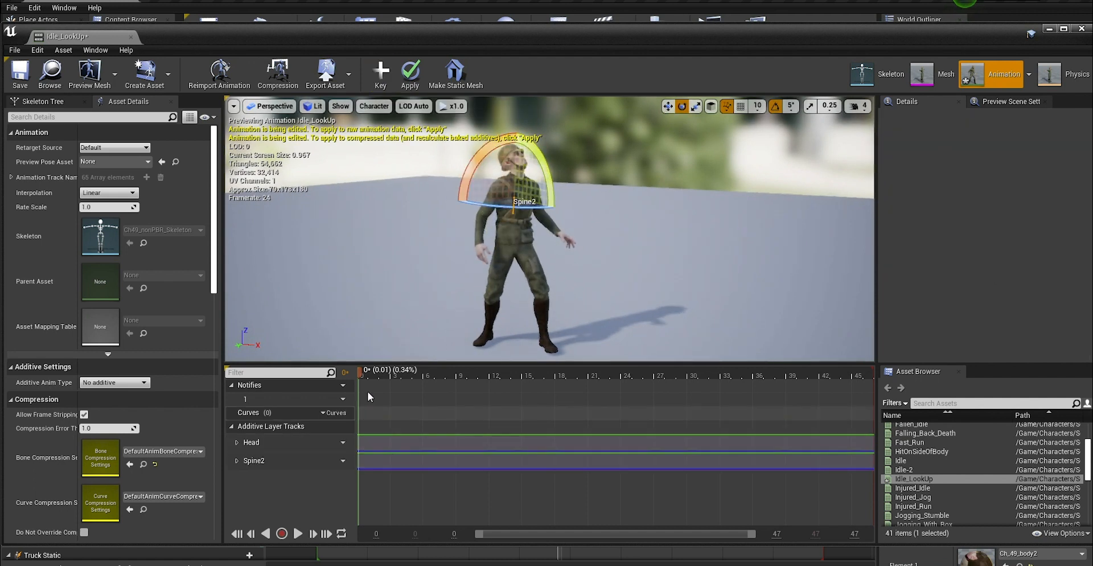
drag(407, 379, 736, 375)
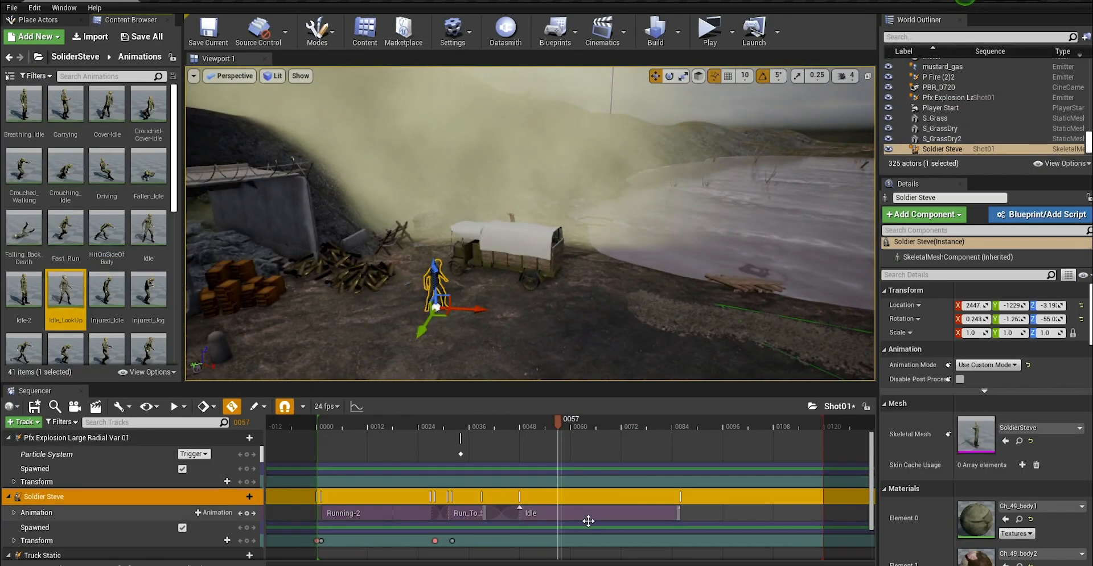
Step: Replace the animation of the soldier's Idle section in Shot01 with Idle_LookUp
drag(588, 521, 527, 512)
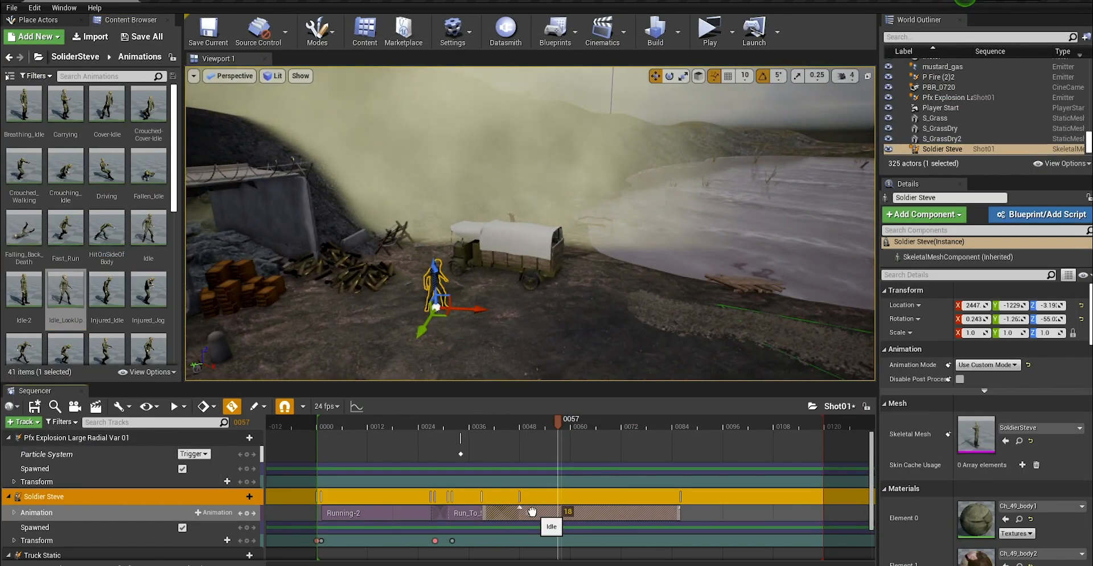
right_click(531, 513)
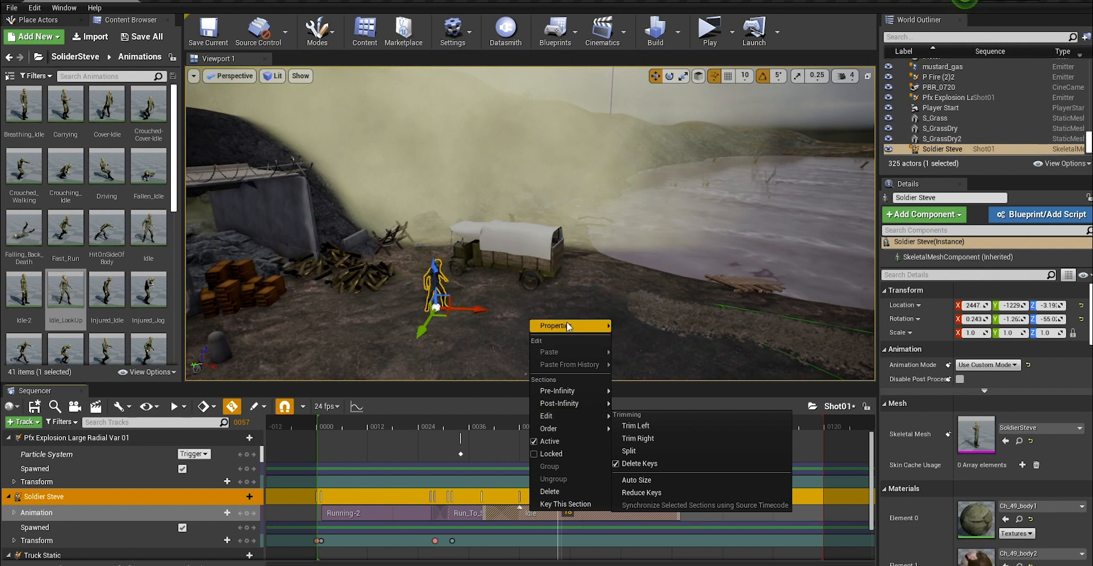
mouse_move(566, 322)
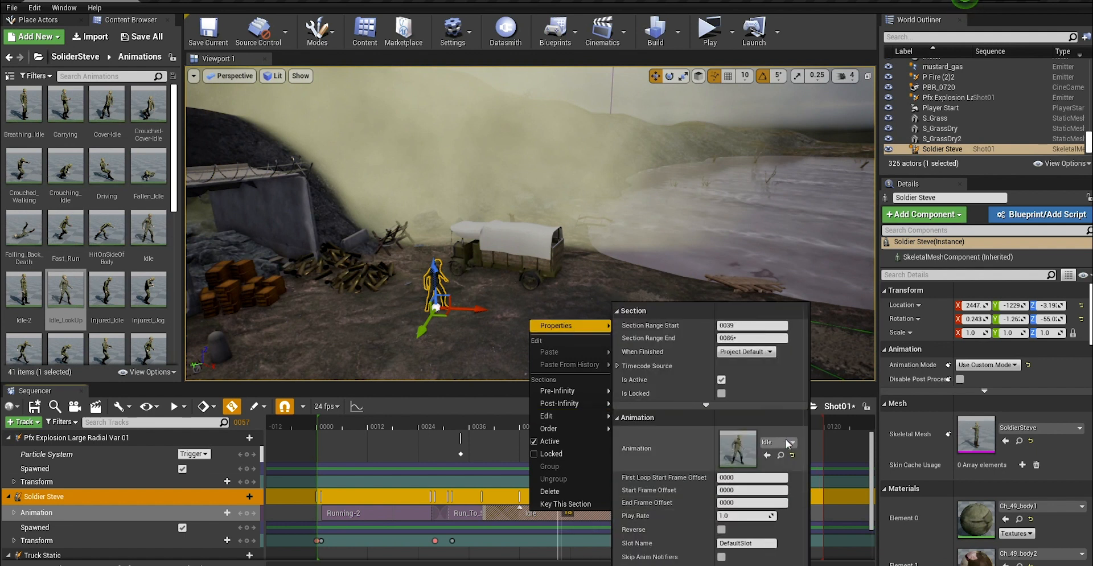
click(787, 443)
click(808, 393)
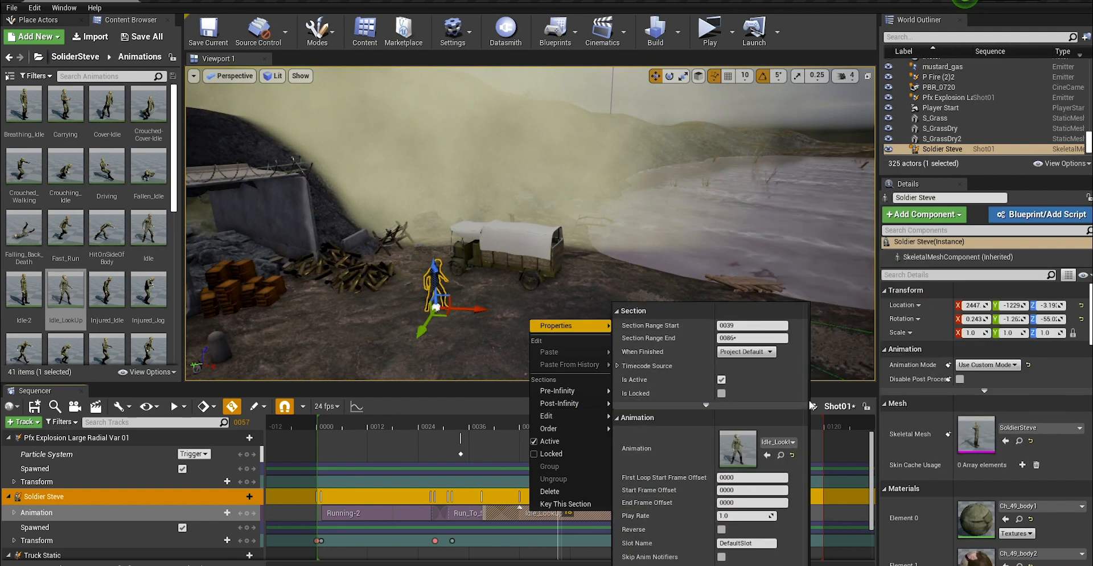
Step: Scrub the sequence from frame 29 to frame 71 to check the soldier stopping and looking up
click(437, 414)
click(450, 425)
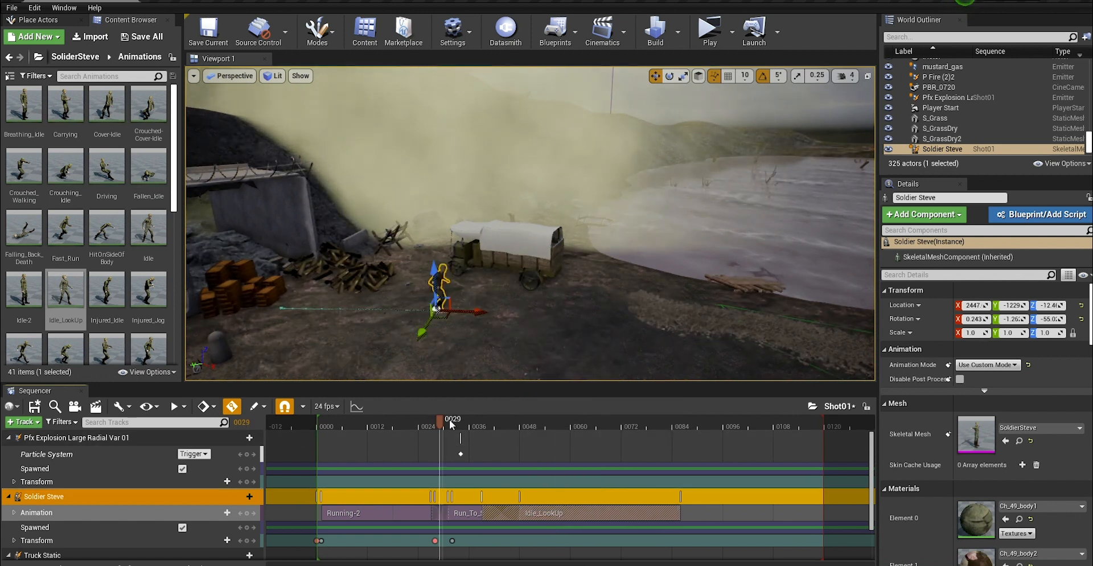
drag(497, 428, 617, 426)
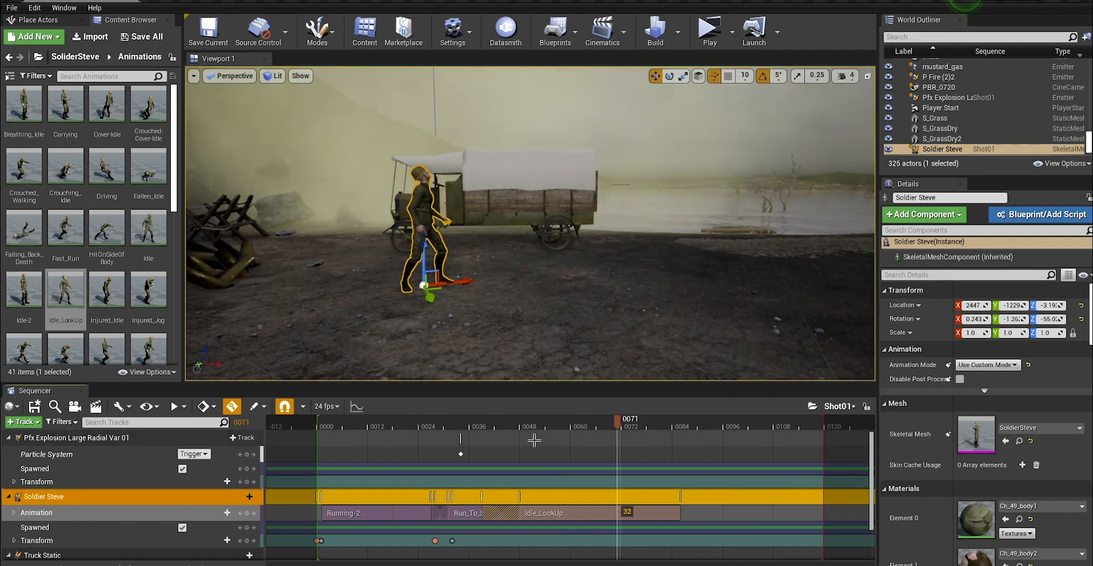
Step: Add a Running_jump section to the soldier's animation at frame 71 and shorten the Idle_LookUp section to about frame 75
click(204, 512)
text(run)
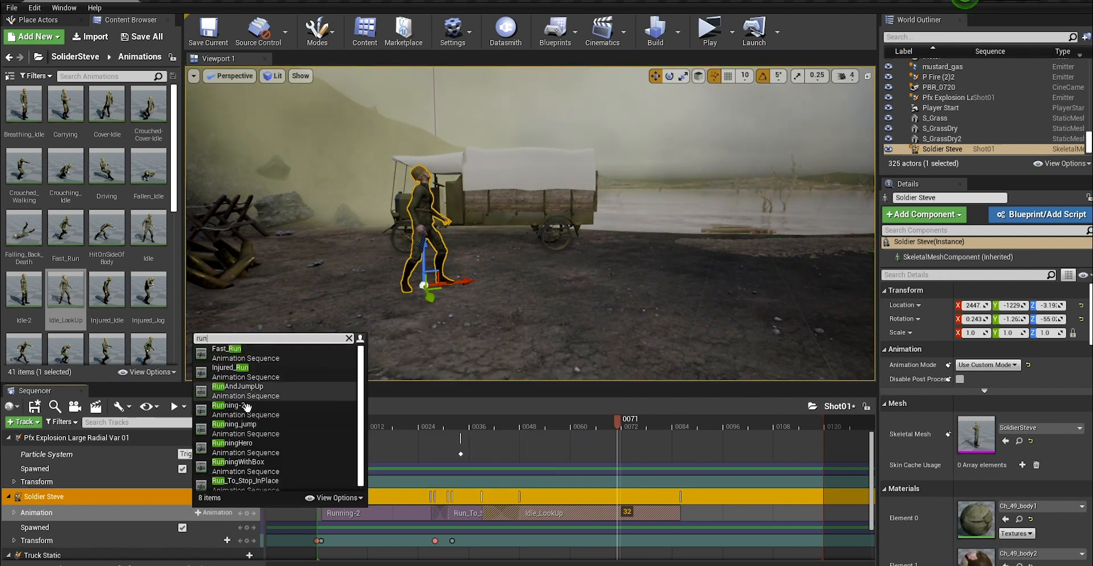
click(239, 427)
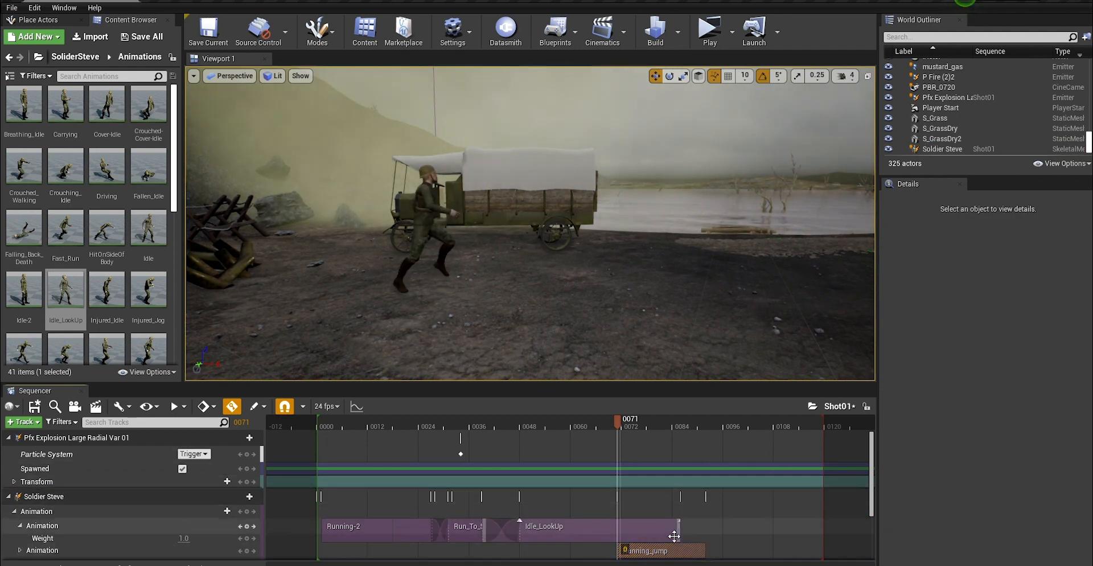
drag(679, 532, 641, 532)
Step: Try blending Running_jump with the end of Idle_LookUp, preview it up to frame 82, and delete the Running_jump section
drag(653, 553, 648, 516)
click(631, 427)
drag(644, 427, 665, 428)
key(Delete)
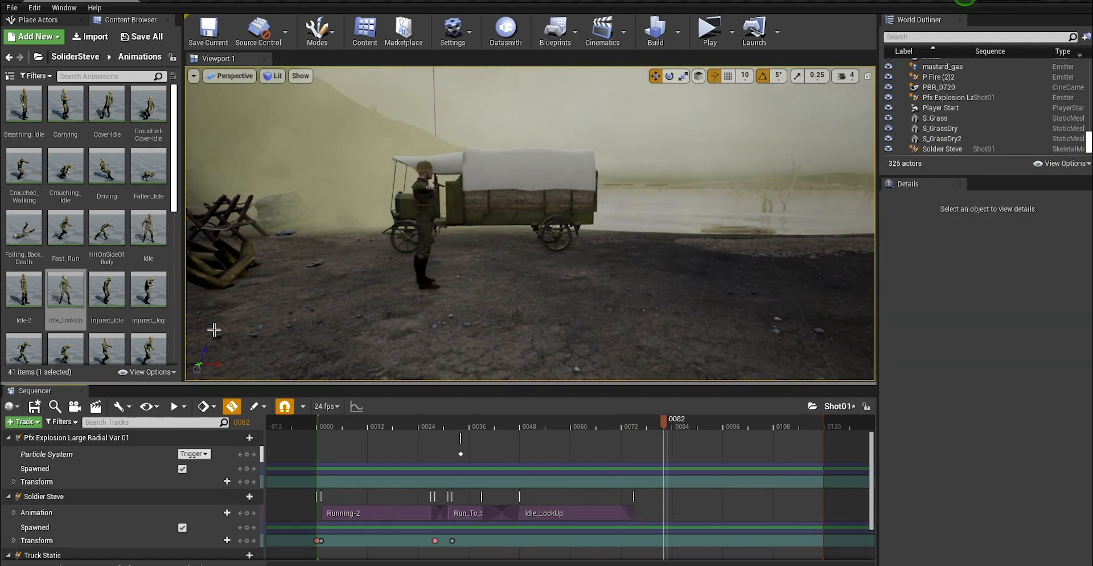
Step: Add a Running-2 section to the soldier's animation and move it to start at frame 70, overlapping the end of Idle_LookUp
click(223, 512)
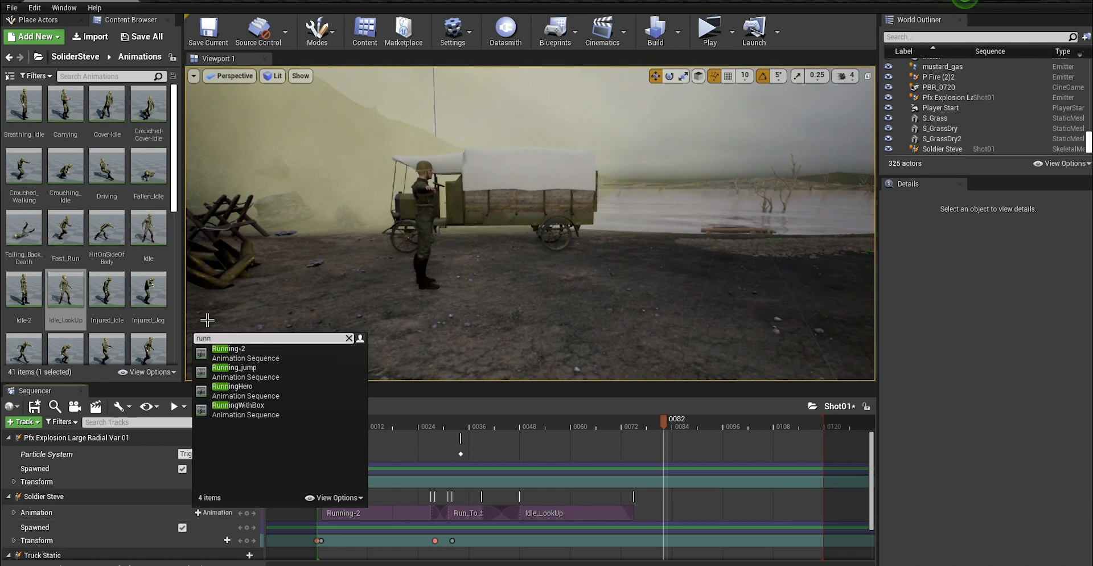
click(270, 349)
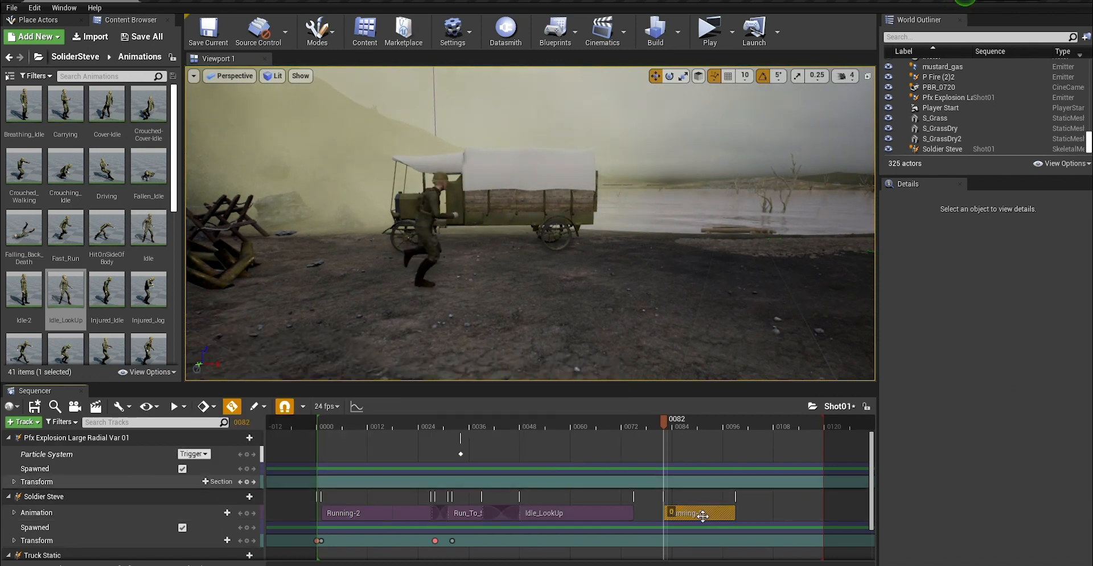
drag(697, 513, 659, 513)
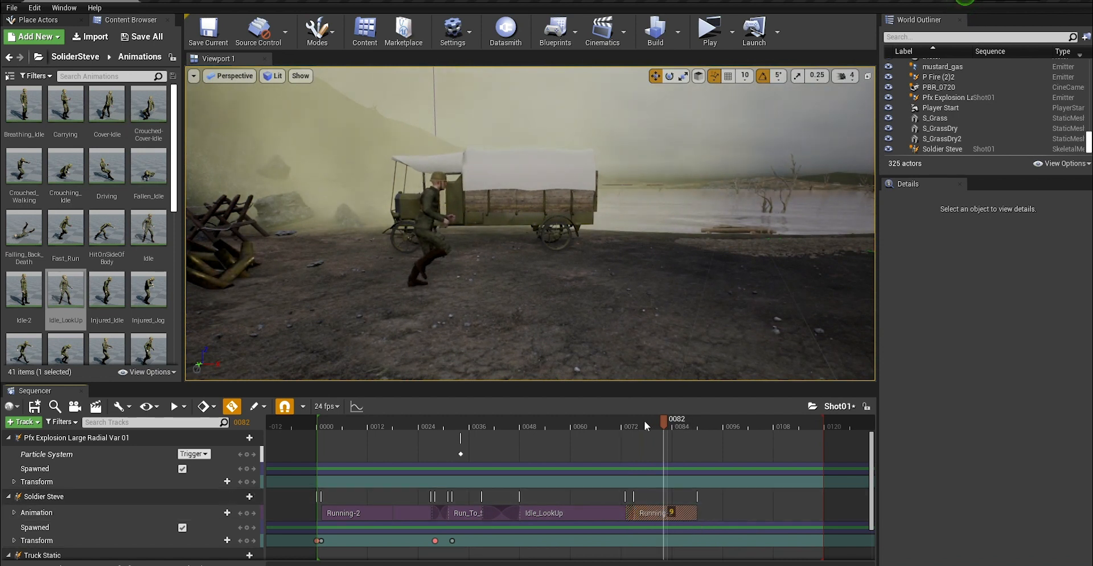
drag(663, 421, 613, 424)
drag(647, 498, 647, 498)
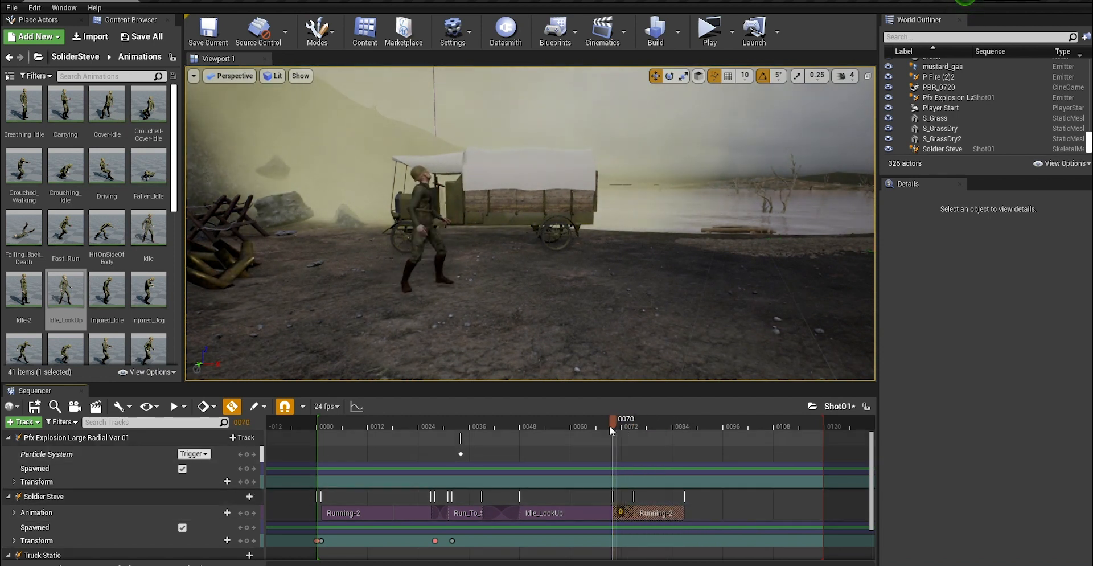
Step: Preview the blend from Idle_LookUp into Running-2 and key the soldier's transform at frame 72
click(631, 426)
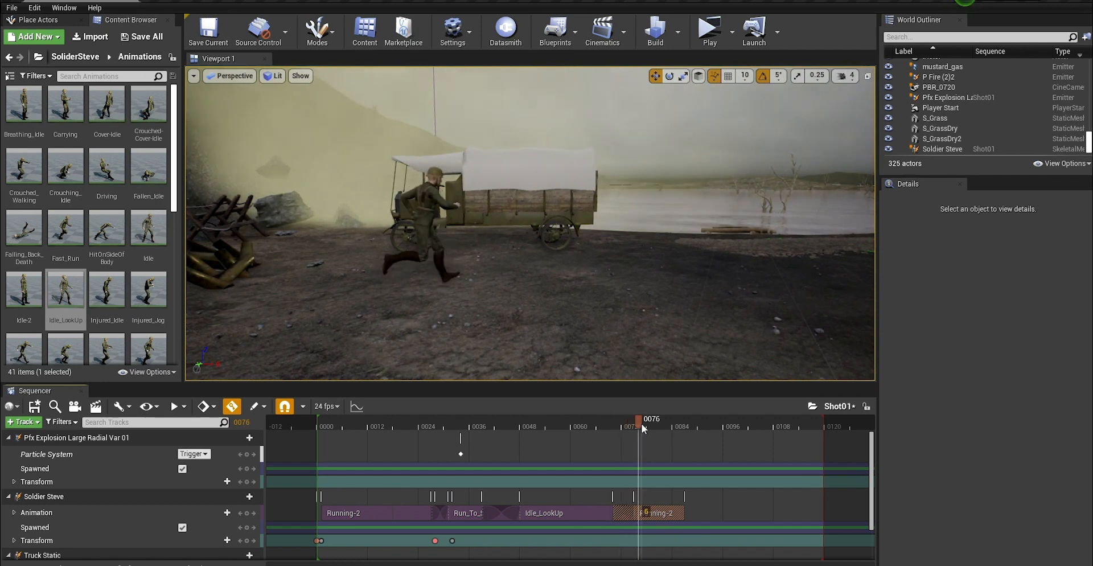
drag(643, 429, 630, 430)
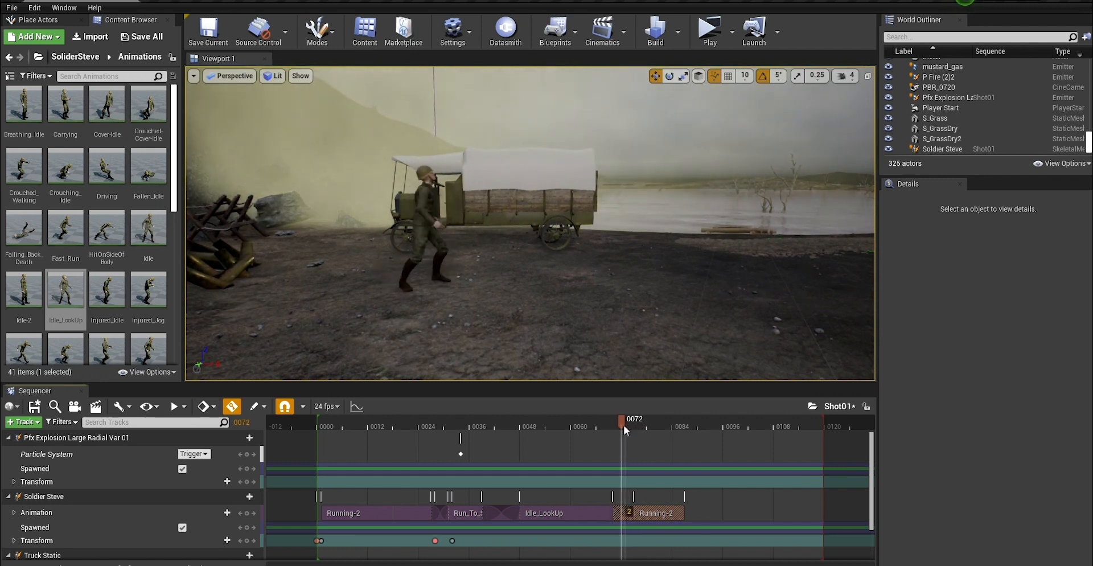
click(246, 540)
mouse_move(624, 420)
mouse_down()
mouse_move(689, 420)
mouse_move(619, 430)
mouse_move(637, 428)
mouse_up()
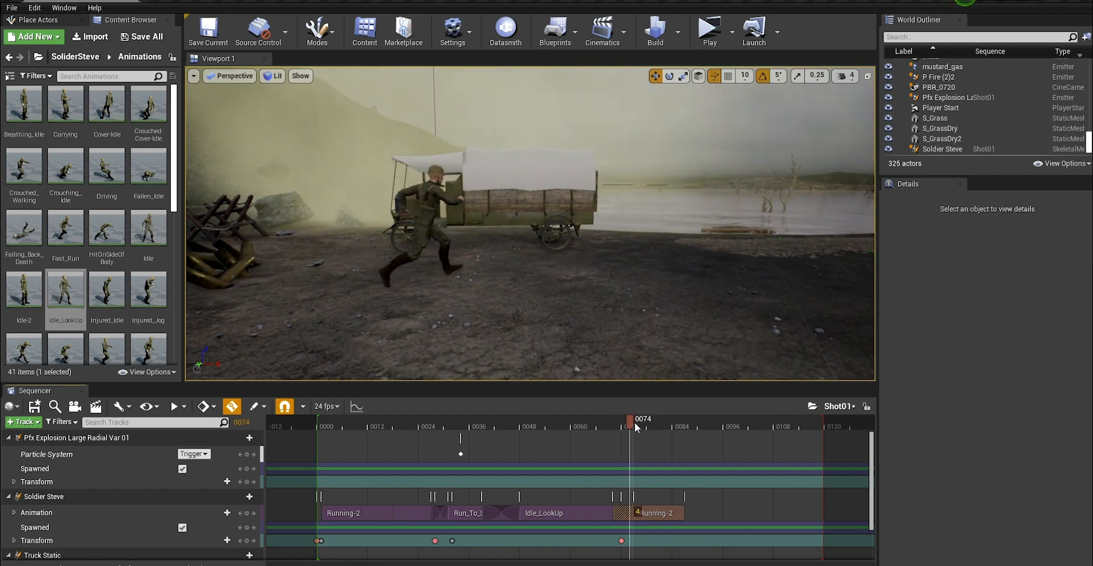
Step: Move the soldier forward beside the truck's rear wheel at frame 84, keying his transform there
alt+drag(582, 204, 444, 358)
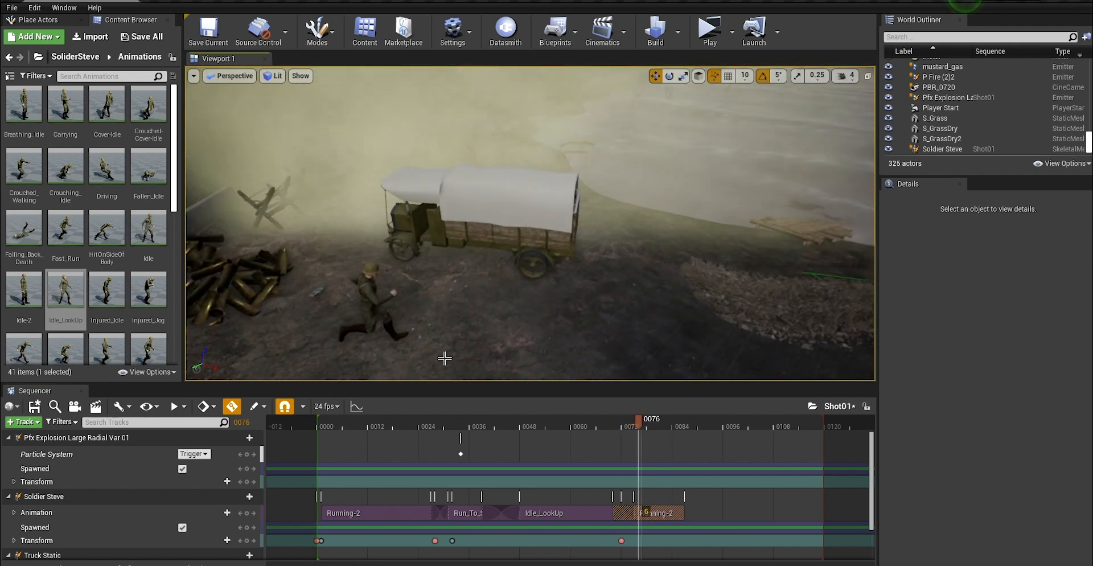
click(404, 339)
click(371, 312)
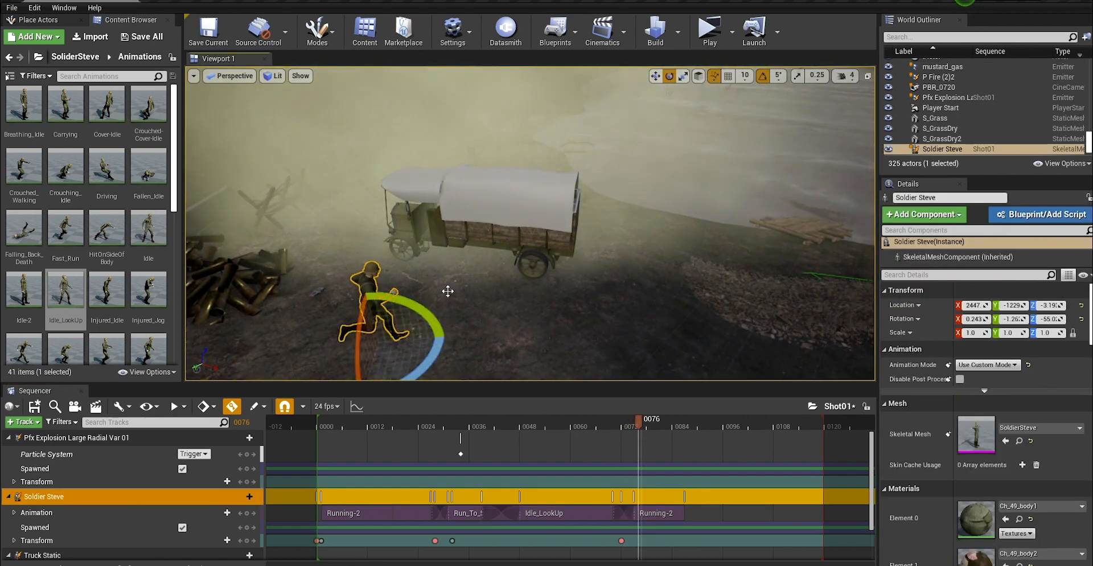
drag(624, 425, 651, 401)
drag(424, 338, 561, 303)
mouse_move(668, 425)
mouse_down()
mouse_move(579, 426)
mouse_move(672, 421)
mouse_up()
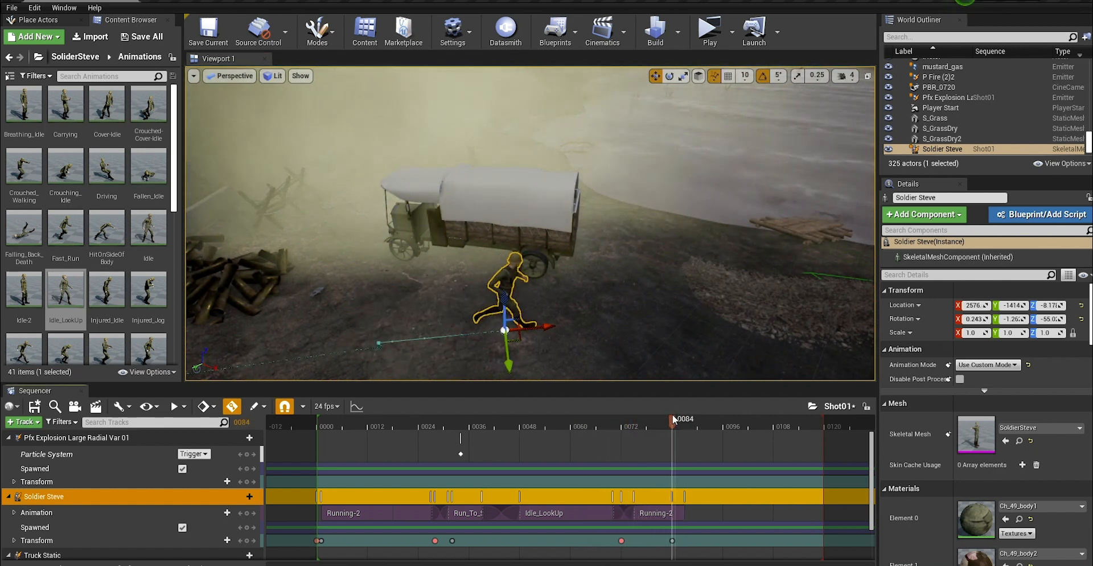
Step: Add a Shoulder_Hit_And_Fall section to the soldier's animation at frame 84
click(214, 513)
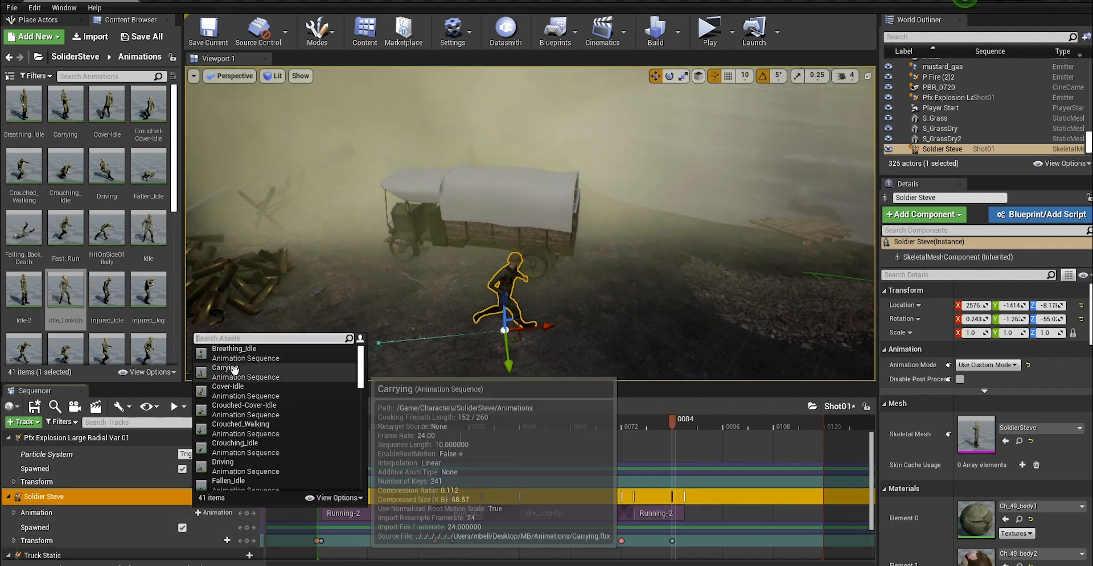
text(h)
text(hou)
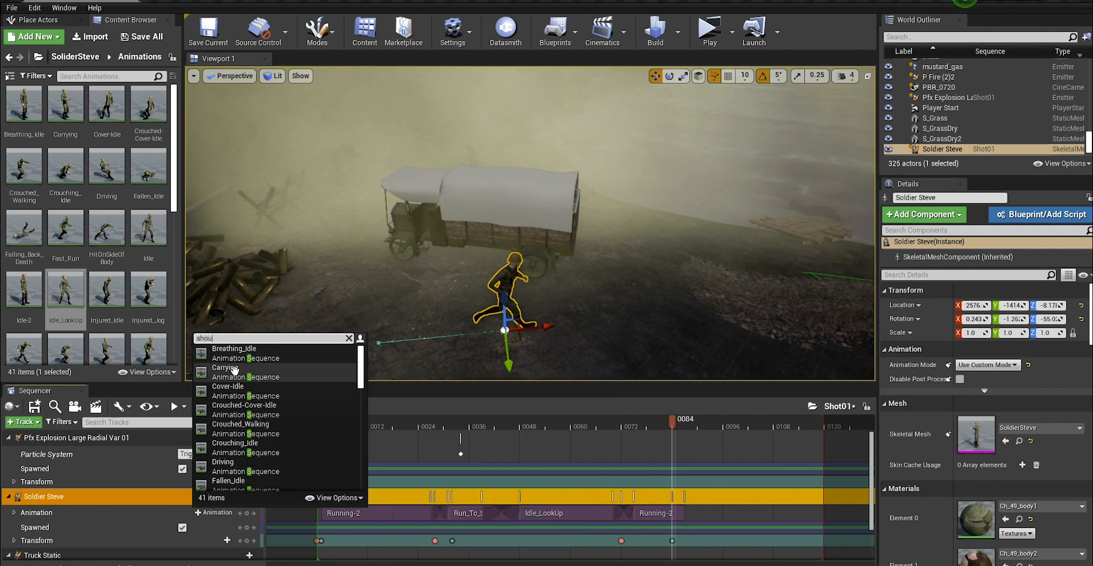
text(kld)
key(BackSpace)
key(BackSpace)
key(BackSpace)
text(ld)
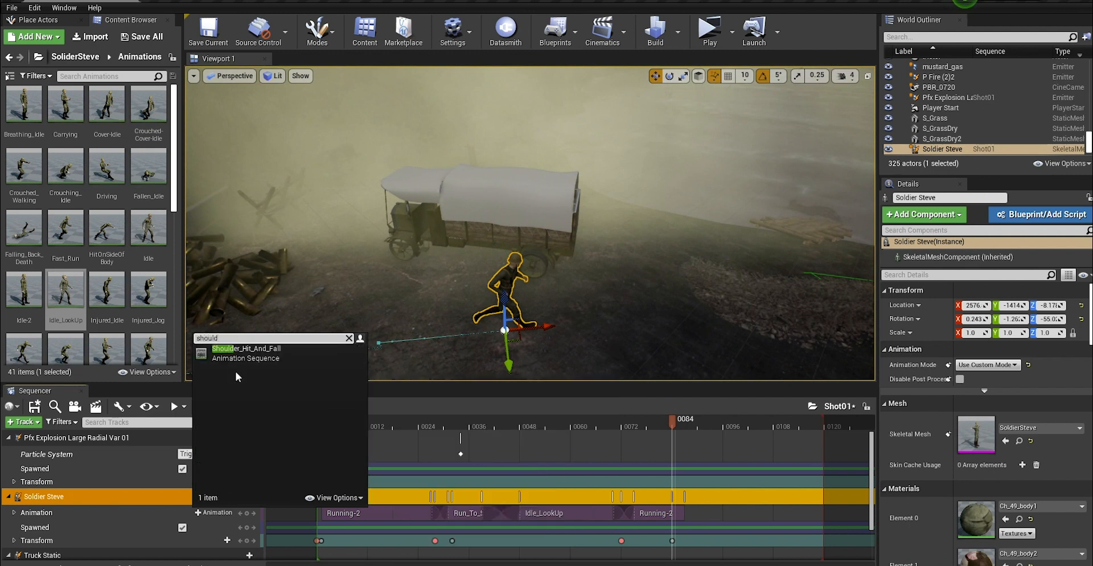
click(265, 352)
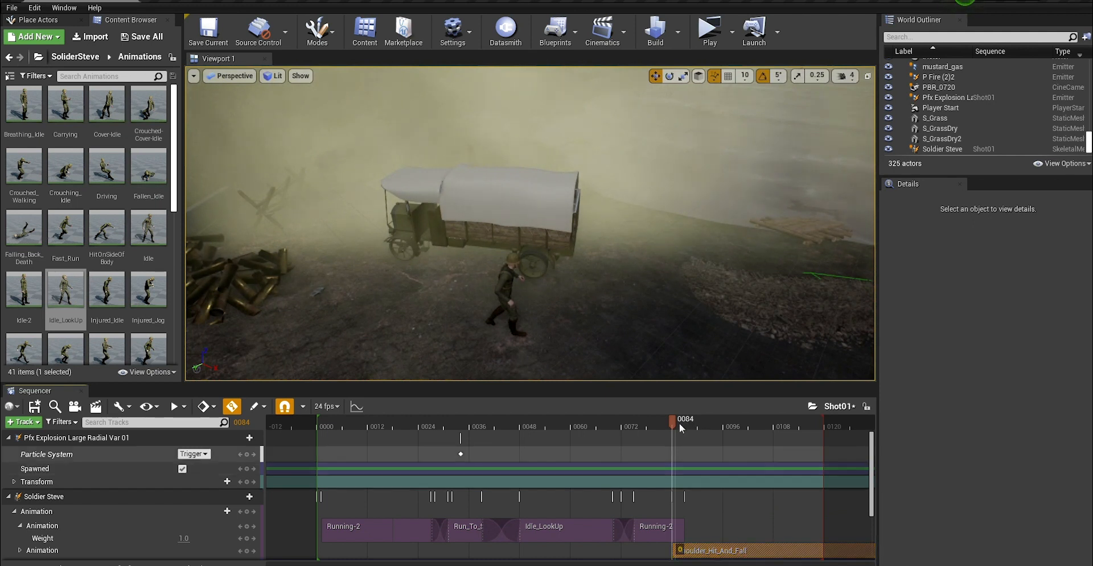
Step: Move the Shoulder_Hit_And_Fall section onto the Running-2 row so it overlaps the end of Running-2, and preview the fall
drag(678, 423, 779, 422)
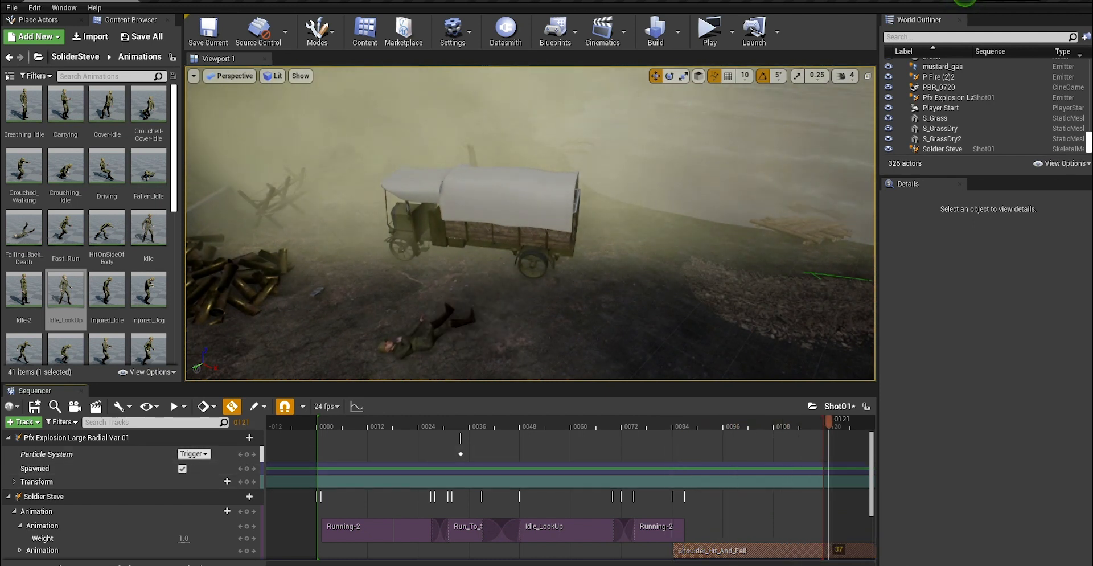
right_drag(641, 268, 634, 181)
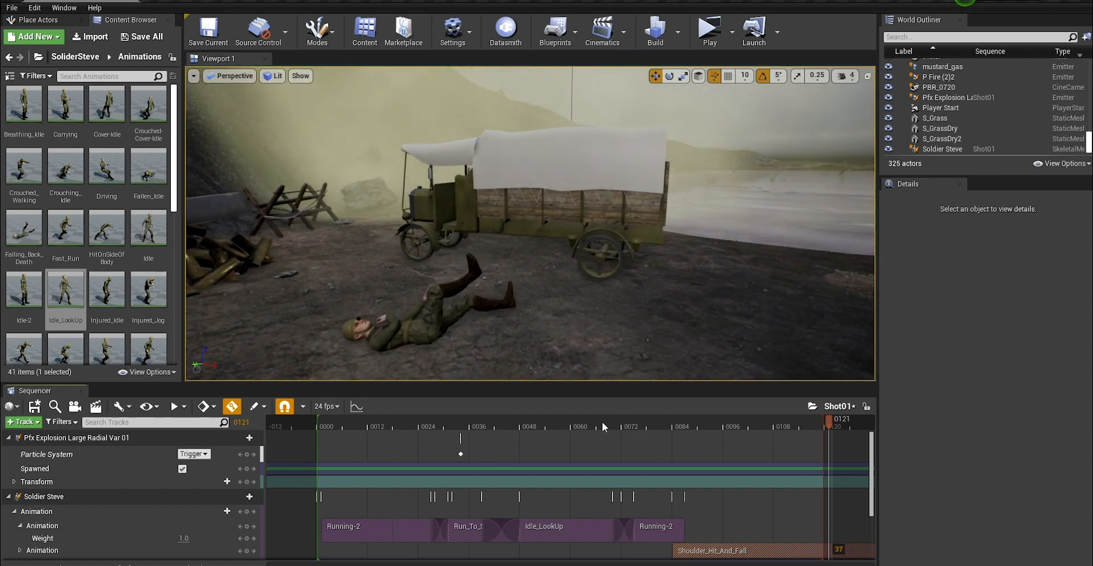
drag(602, 421, 694, 422)
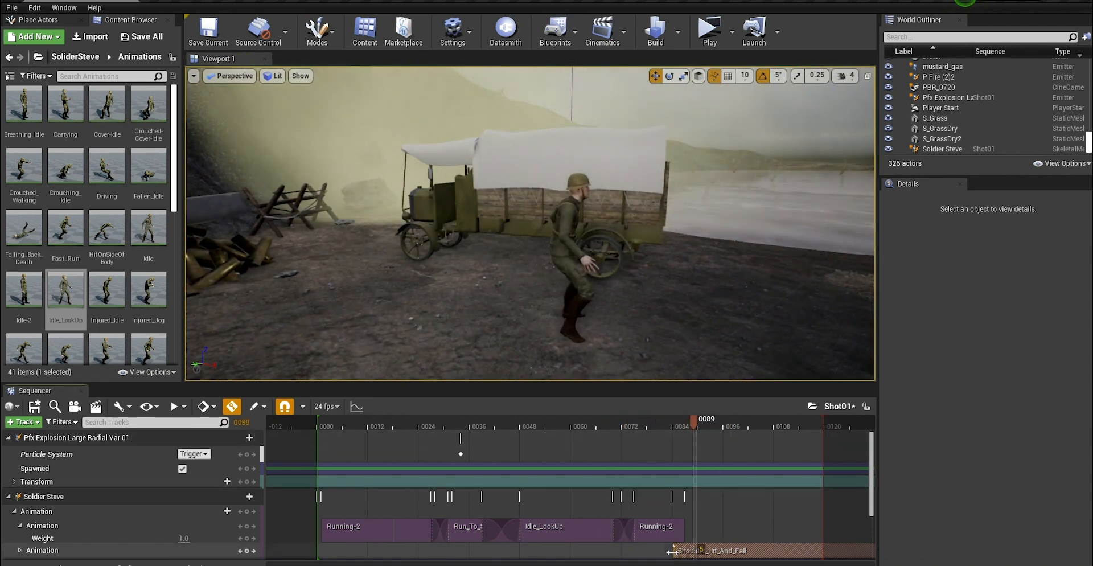
drag(684, 551, 711, 525)
mouse_move(695, 422)
mouse_down()
mouse_move(630, 425)
mouse_move(796, 433)
mouse_move(898, 411)
mouse_up()
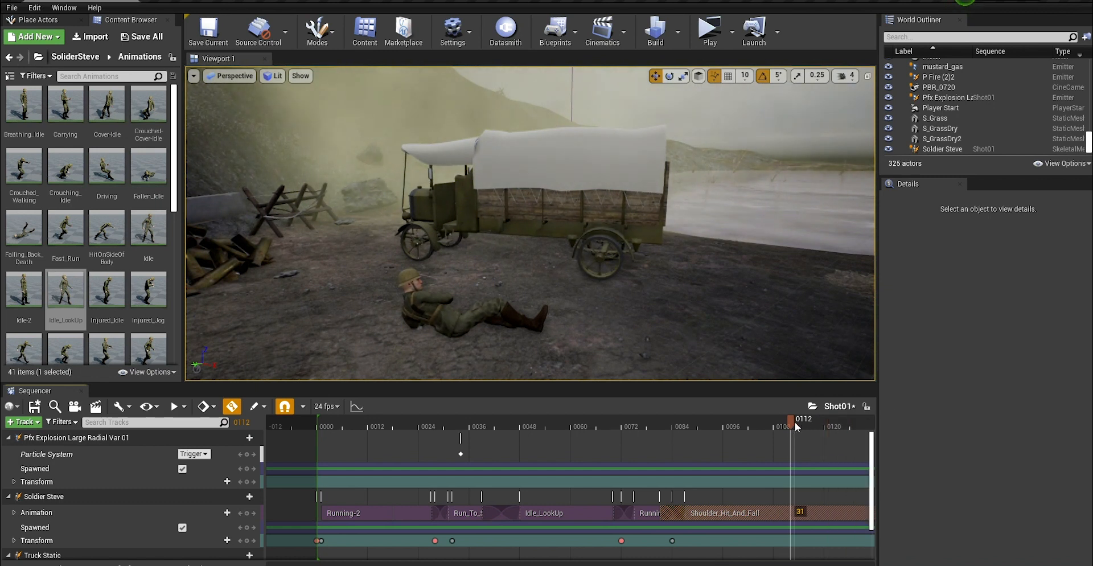
drag(796, 427, 873, 413)
Step: Play back the soldier's animation in a distant view from across the water
right_drag(626, 279, 564, 267)
mouse_move(494, 263)
right_down()
mouse_move(484, 251)
mouse_move(494, 264)
right_up()
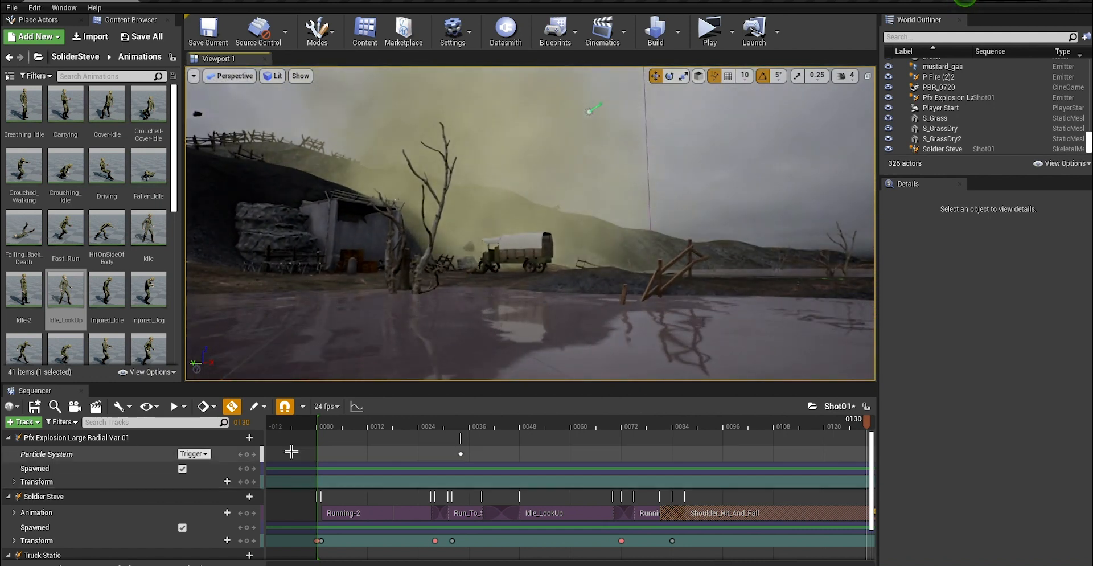
click(144, 565)
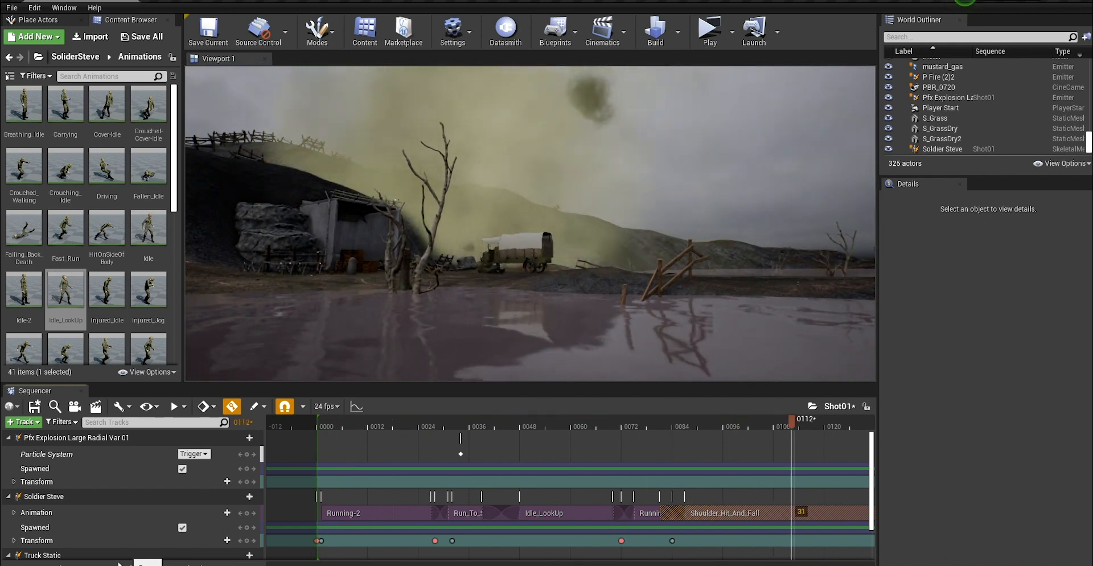
click(144, 565)
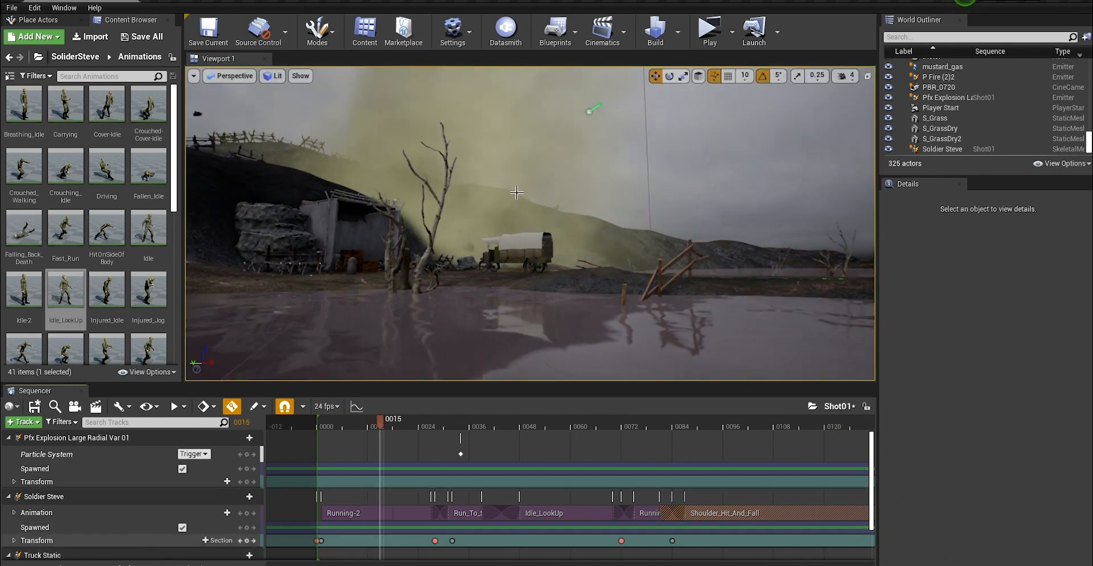
Step: Collapse the explosion, soldier and truck tracks and add a Cine Camera Actor to the Shot01 sequence
right_drag(517, 192, 444, 161)
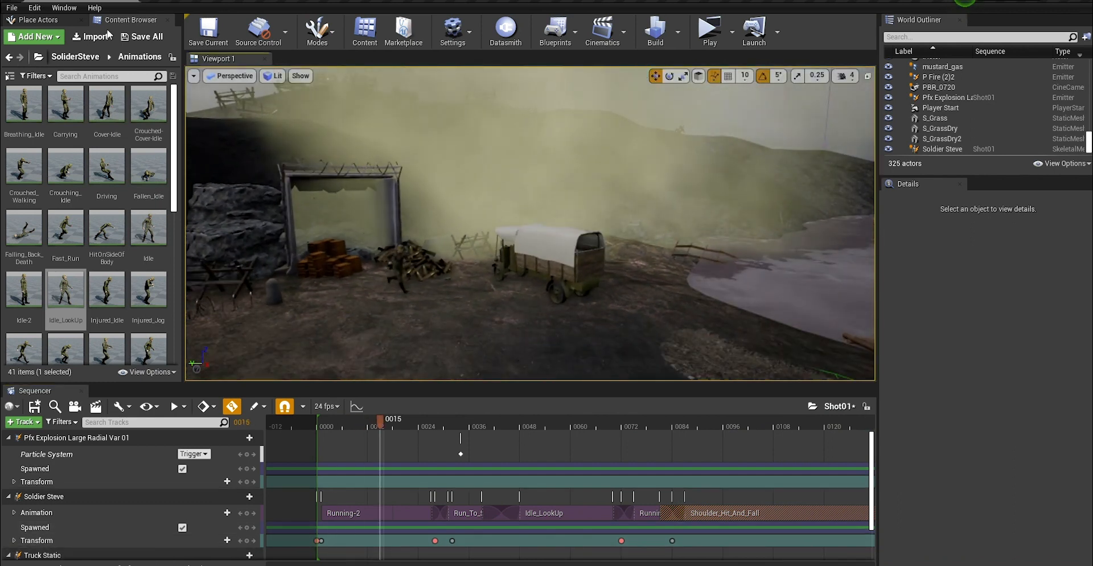
click(38, 20)
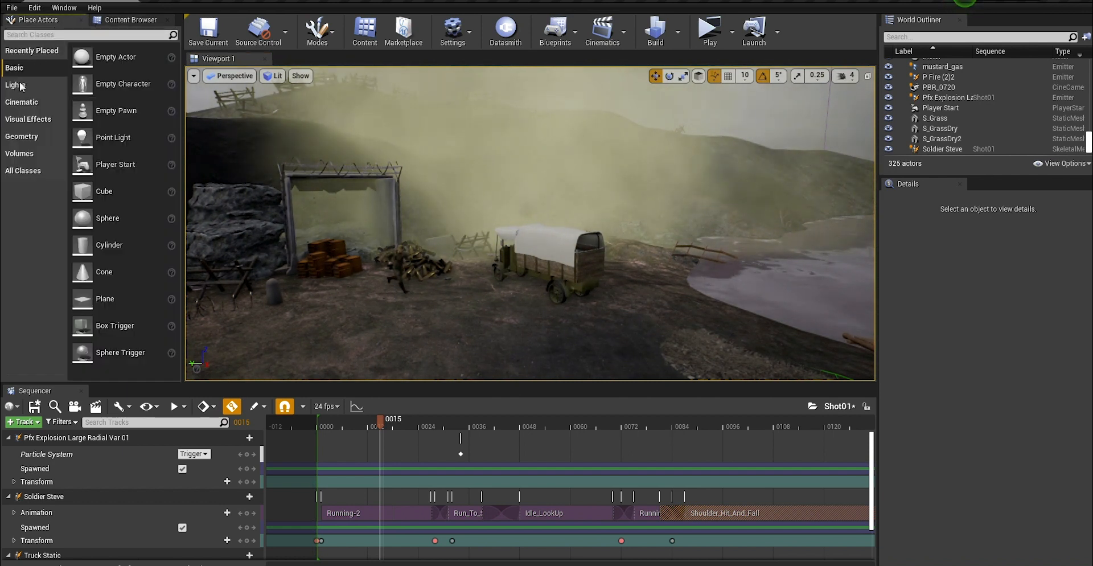
click(22, 102)
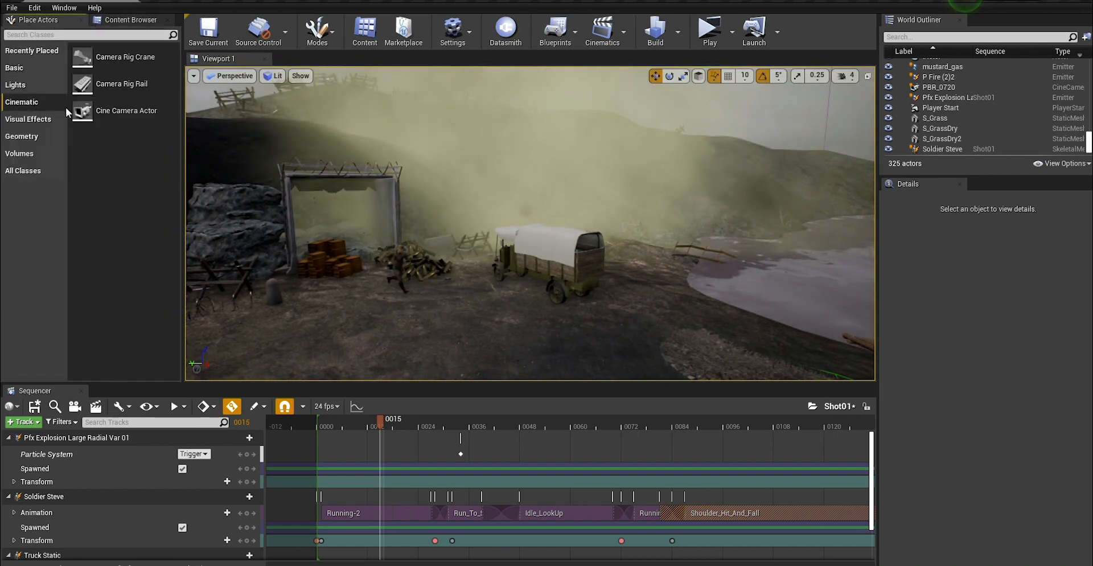
click(9, 437)
click(26, 453)
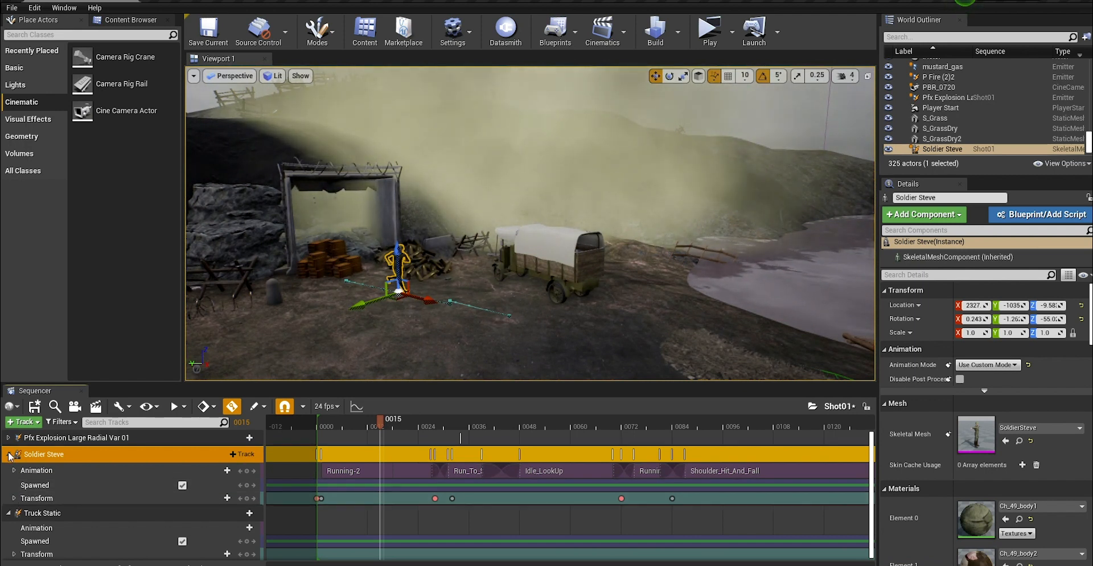
click(7, 453)
click(8, 471)
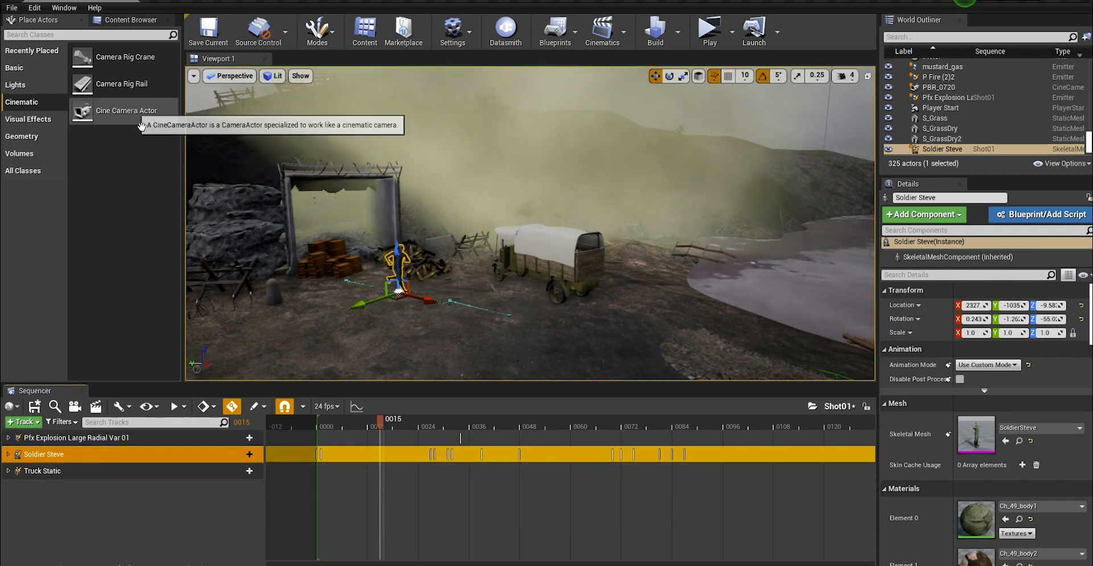
drag(83, 111, 171, 503)
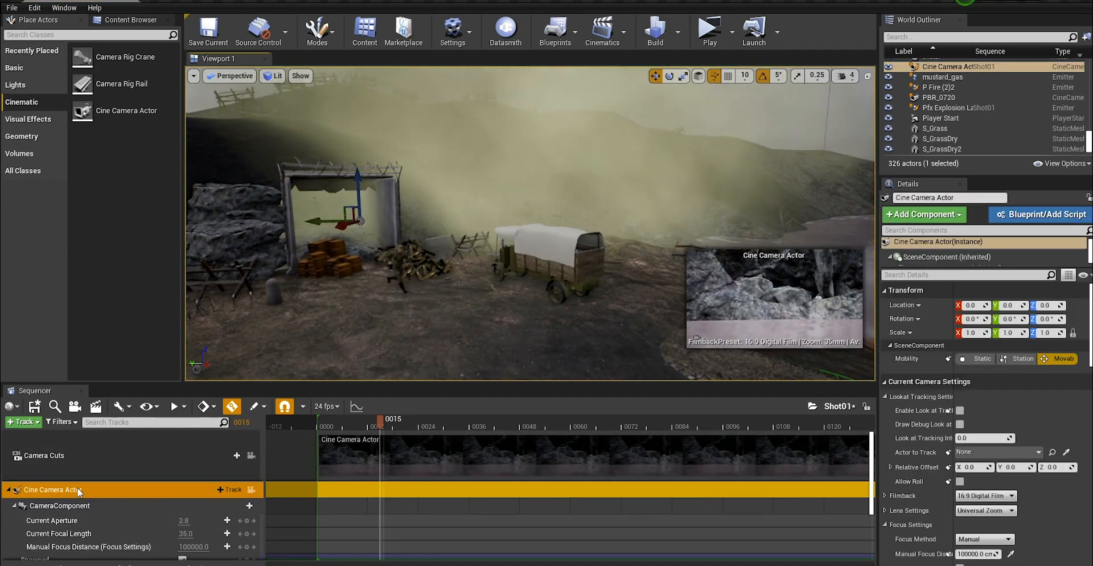
Step: Place the camera on the ground in front of the bunker and rotate its yaw to 130° to face the soldier
drag(364, 221, 452, 241)
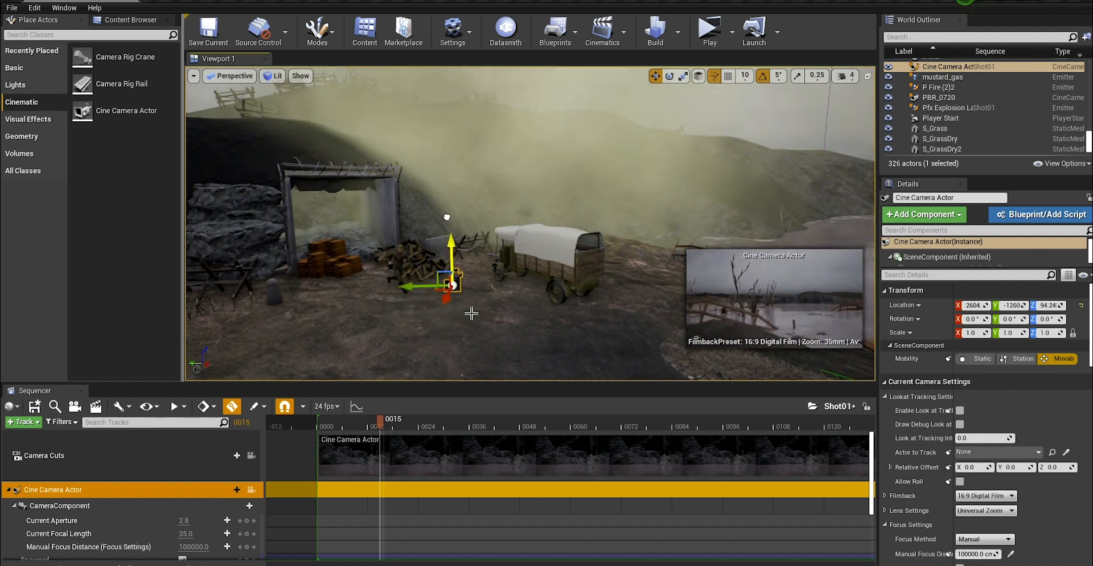
key(e)
drag(502, 294, 418, 308)
drag(497, 300, 529, 300)
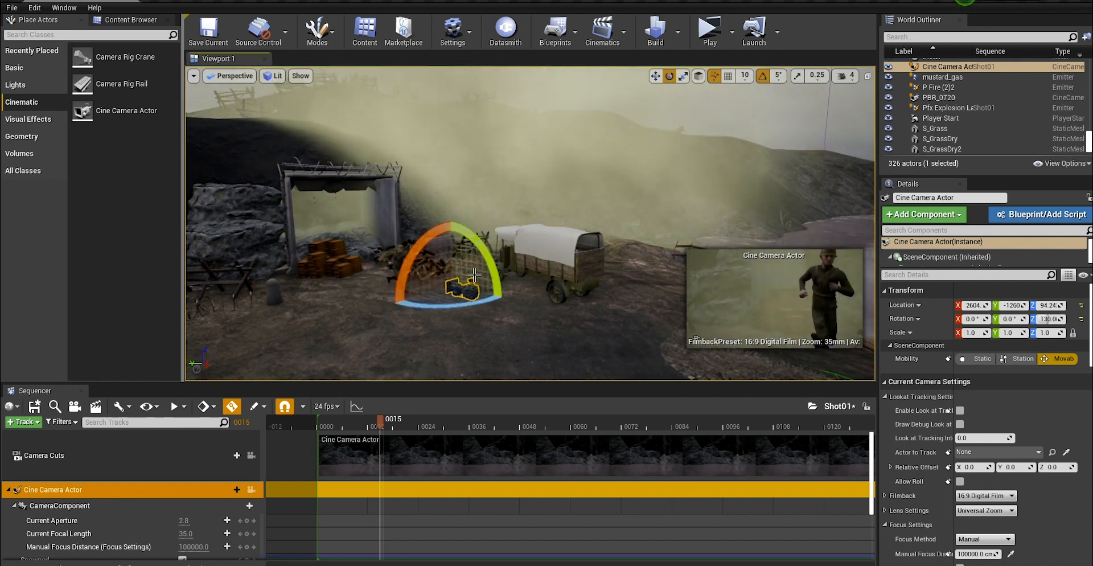
Step: Pilot the Cine Camera Actor and shift it so the running soldier is centred in frame
right_drag(465, 290, 468, 290)
right_click(468, 292)
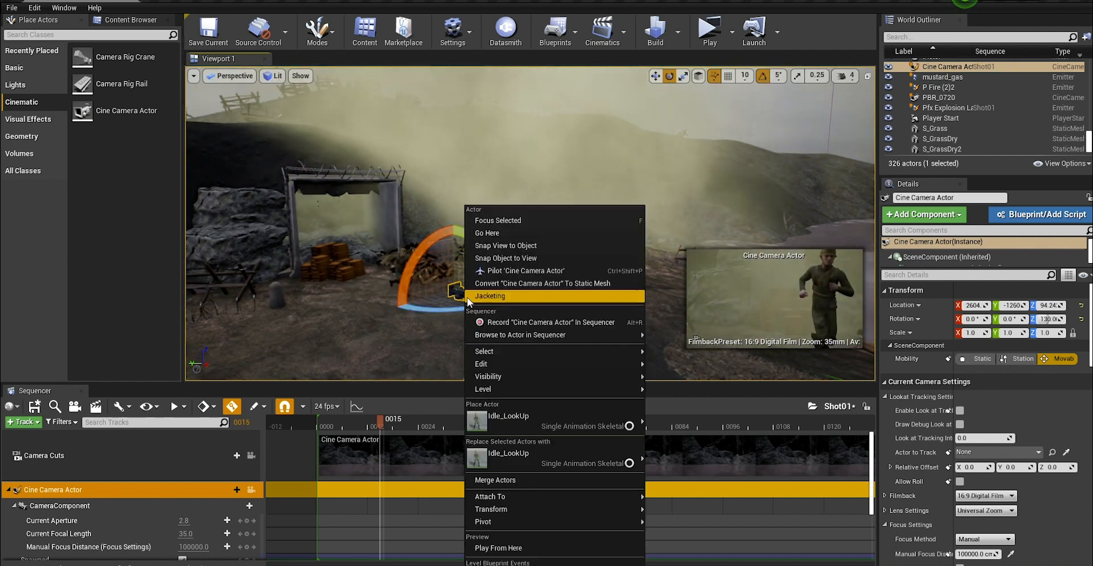
click(525, 272)
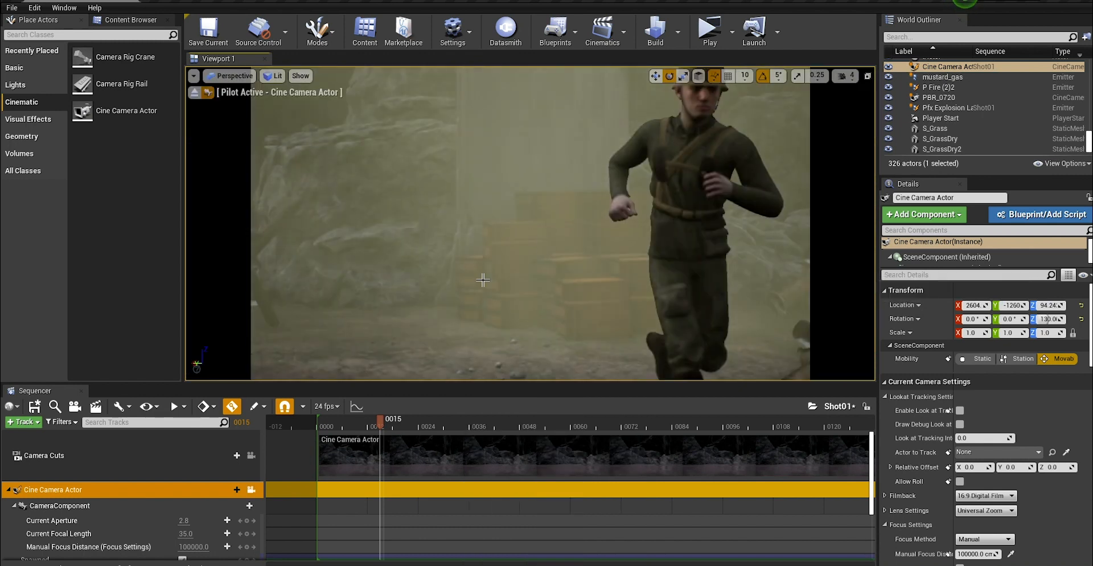
middle_drag(525, 272, 563, 266)
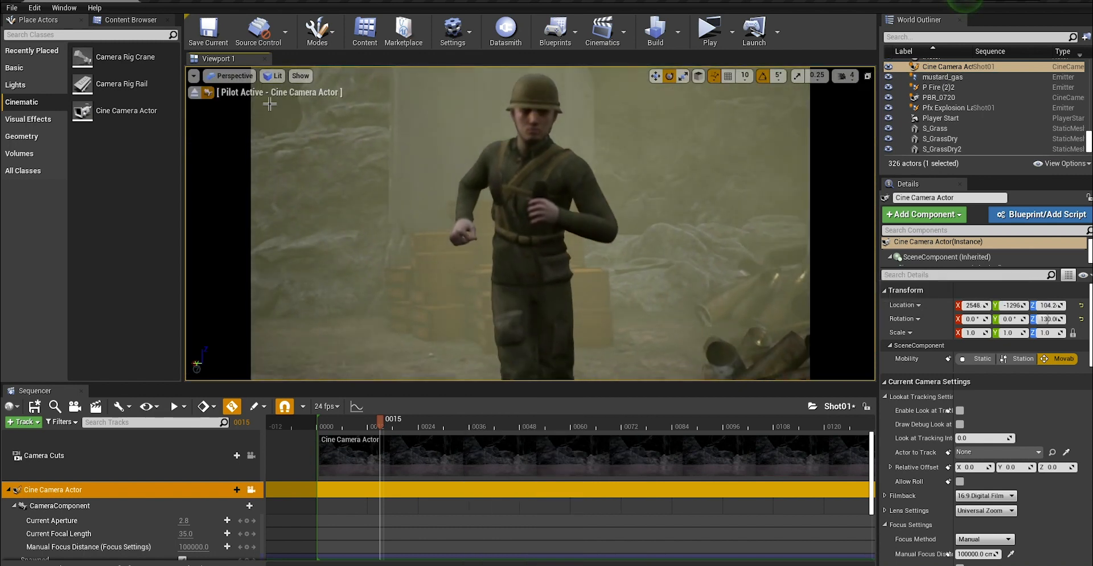
Step: Switch to the Cinematic Viewport through the Cine Camera Actor and enable the 2.35 Letterbox Mask
click(217, 78)
click(265, 231)
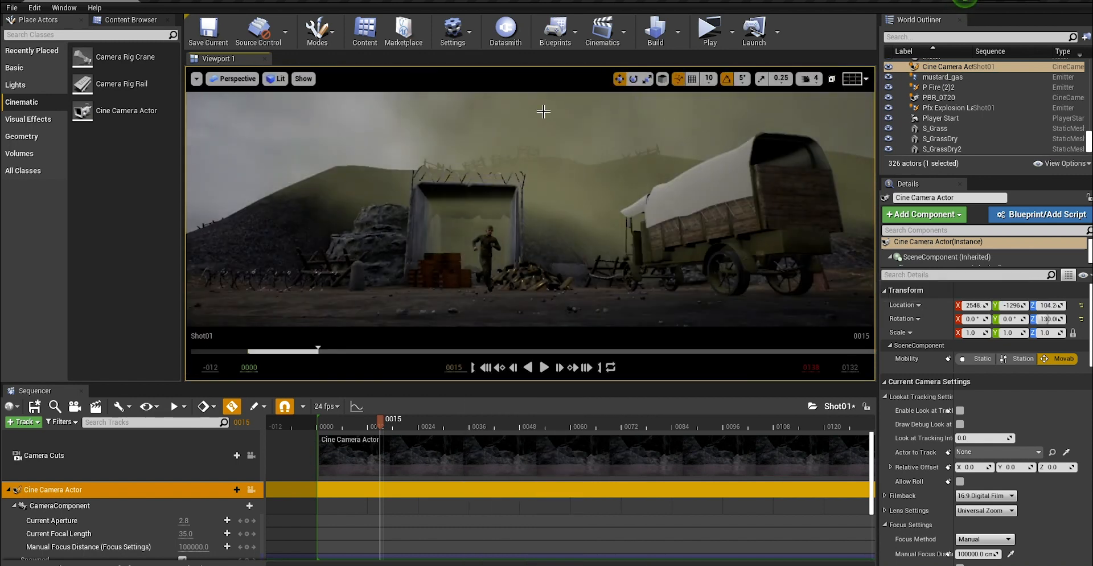
click(244, 83)
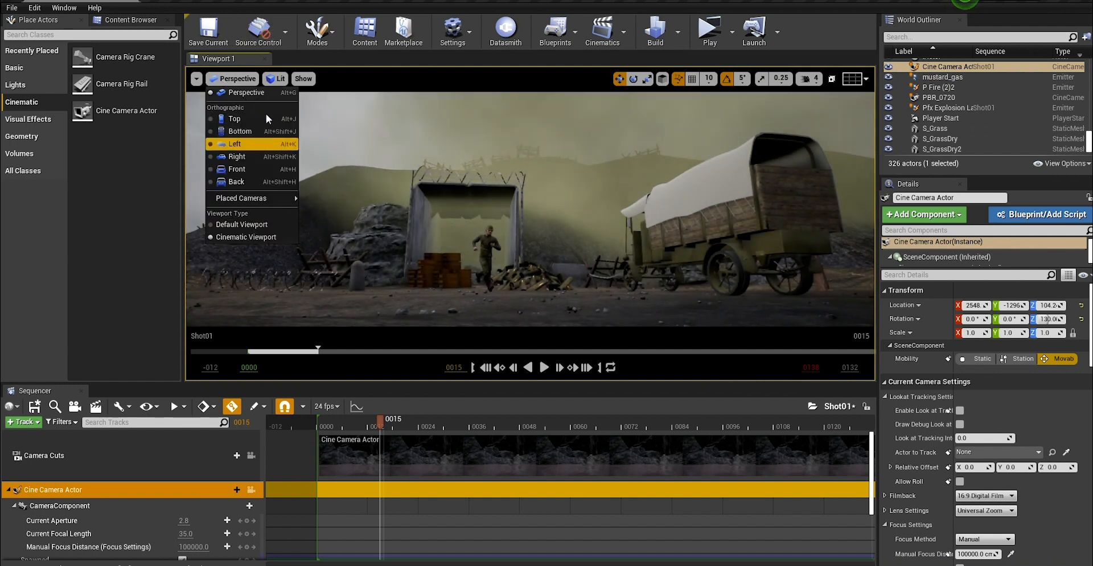
mouse_move(256, 200)
click(358, 324)
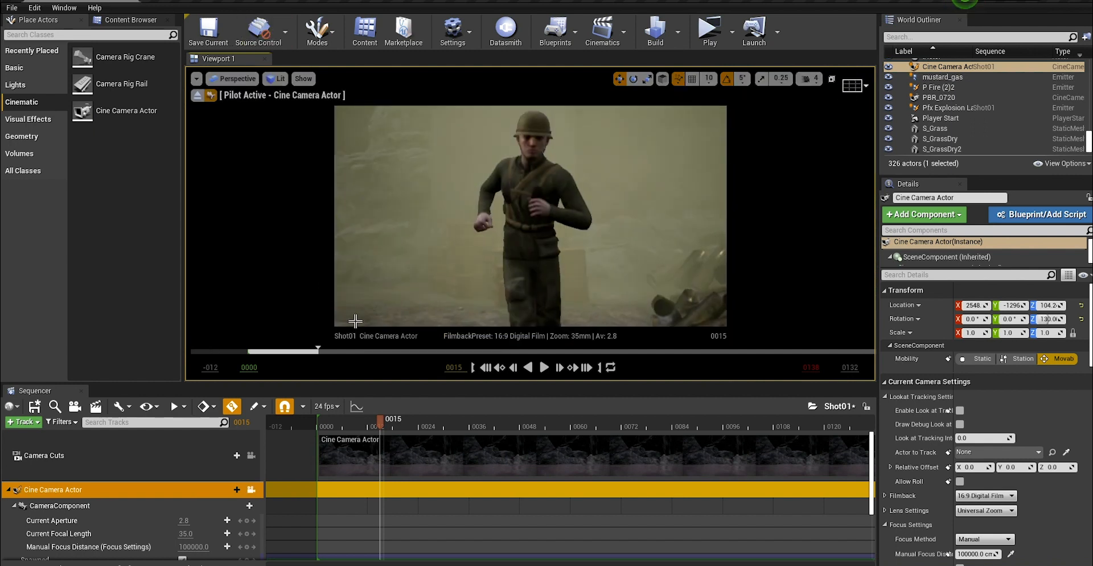
click(856, 85)
click(950, 198)
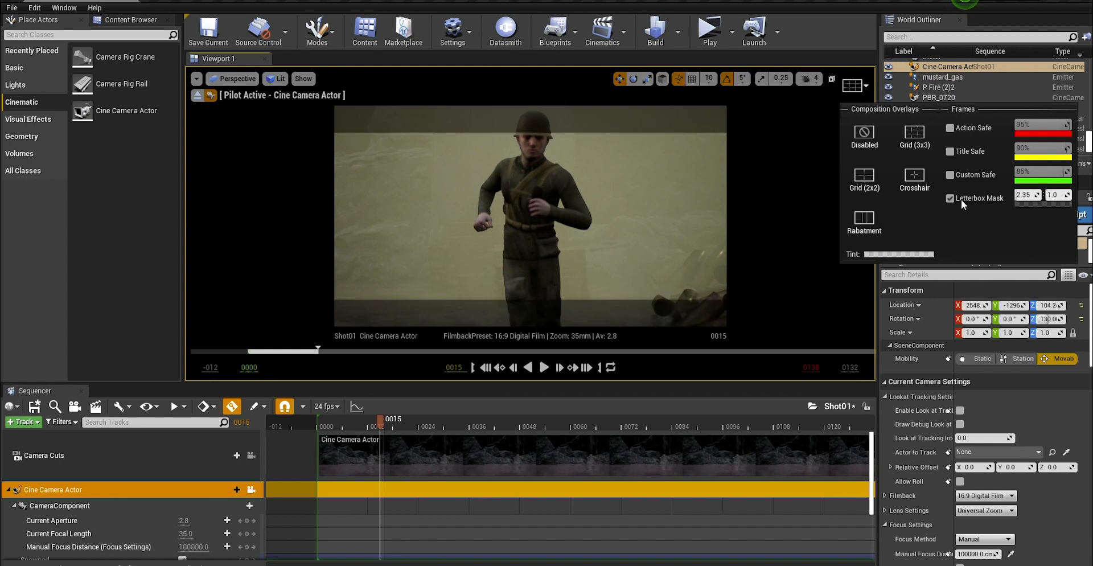
Step: Reframe the piloted camera on the running soldier, and at frame 47 centre it on him looking up
right_drag(549, 254, 557, 232)
mouse_move(557, 232)
middle_down()
mouse_move(598, 256)
mouse_move(569, 231)
middle_up()
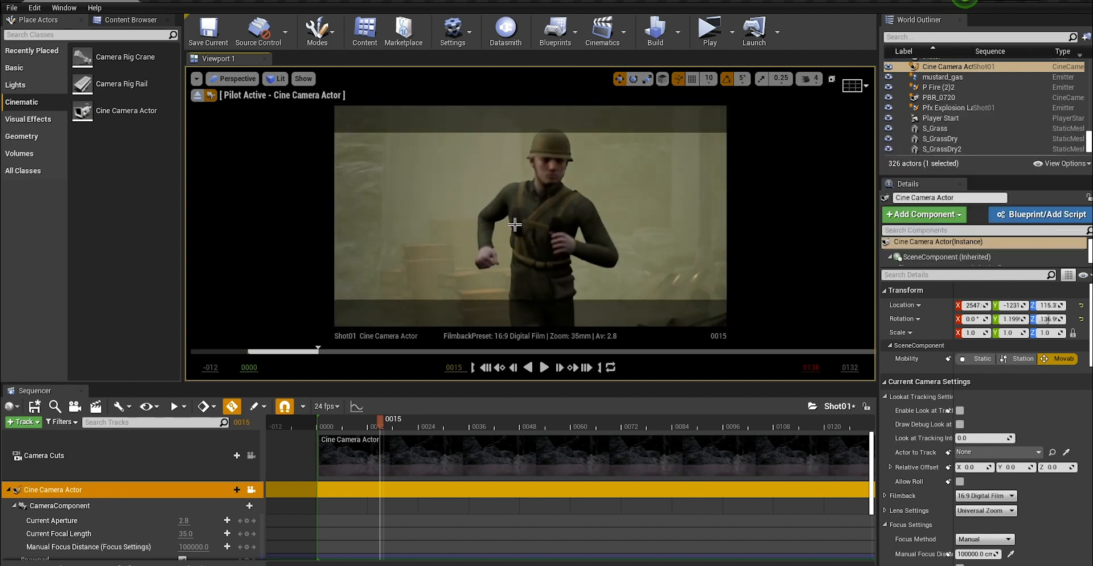
scroll(557, 231, up, 1)
drag(373, 425, 515, 419)
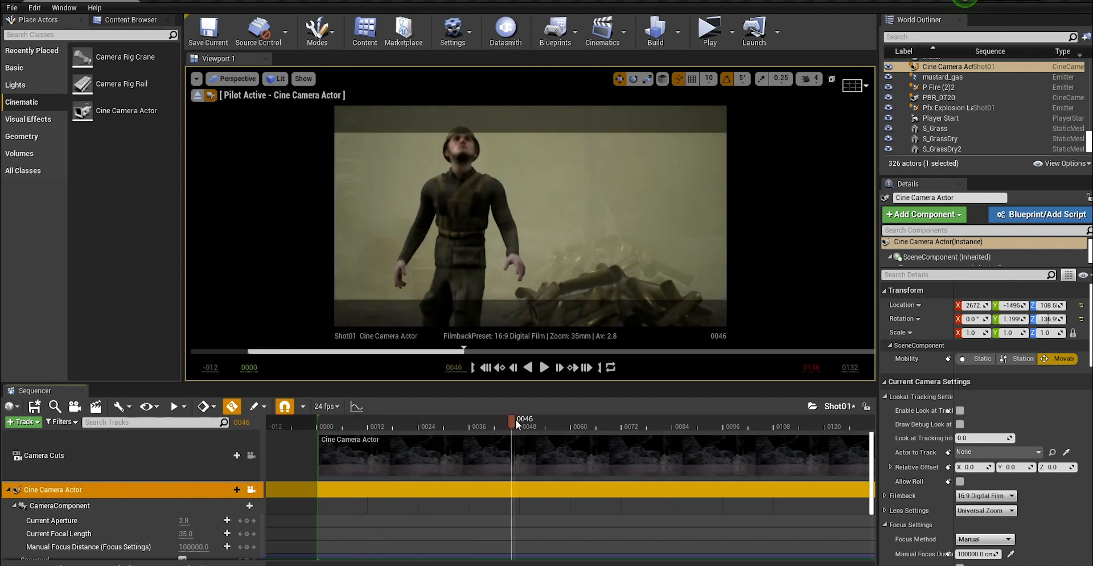
key(w)
right_drag(501, 204, 478, 167)
click(538, 251)
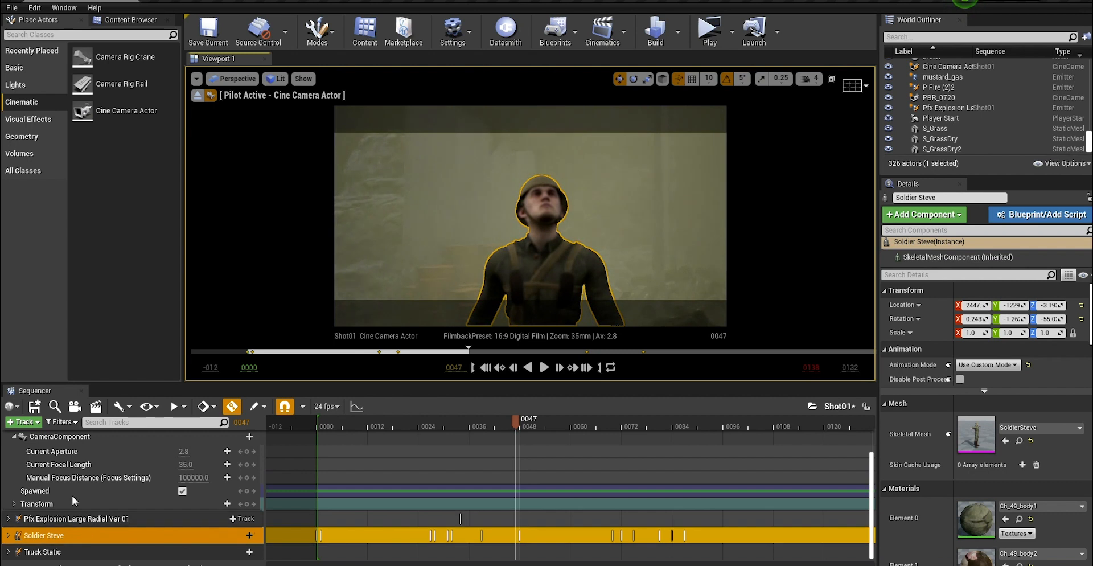
Step: Collapse the camera's component track and set the Cine Camera Actor's current focal length to 27 mm
click(15, 440)
click(13, 437)
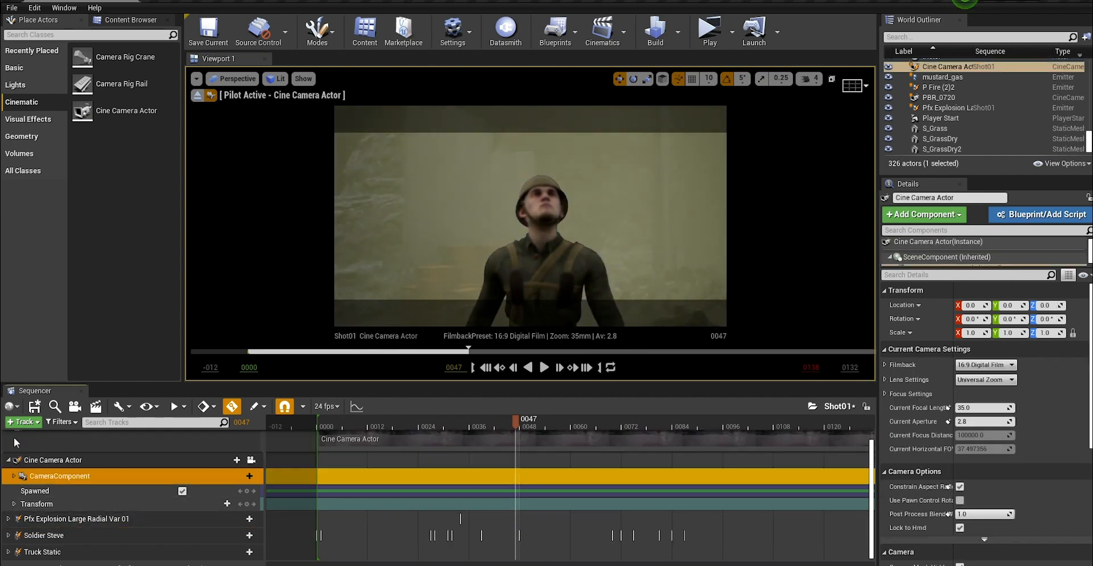
click(54, 460)
scroll(1027, 484, down, 4)
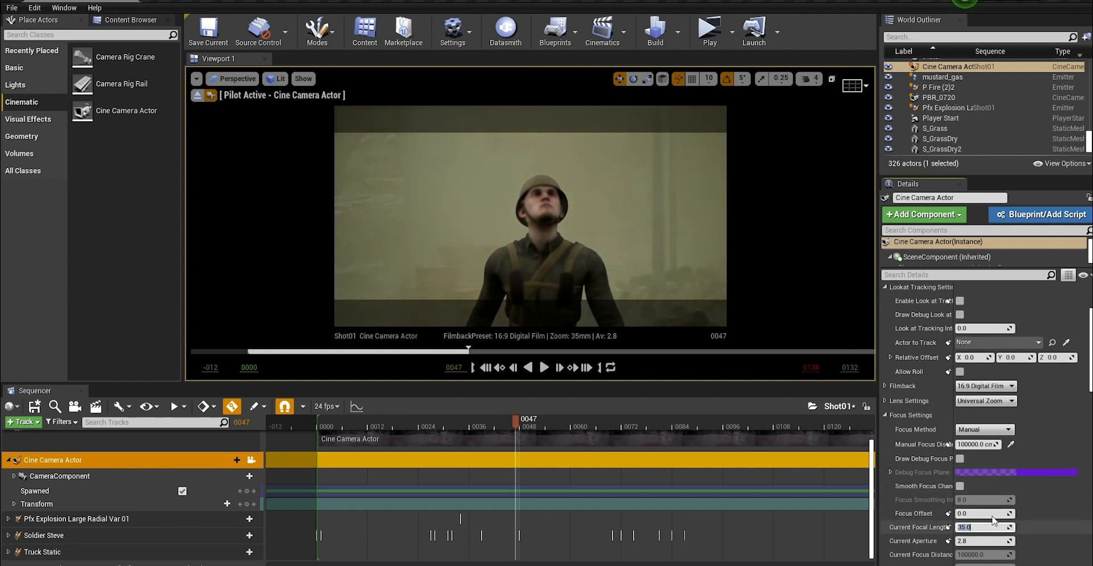
key(Return)
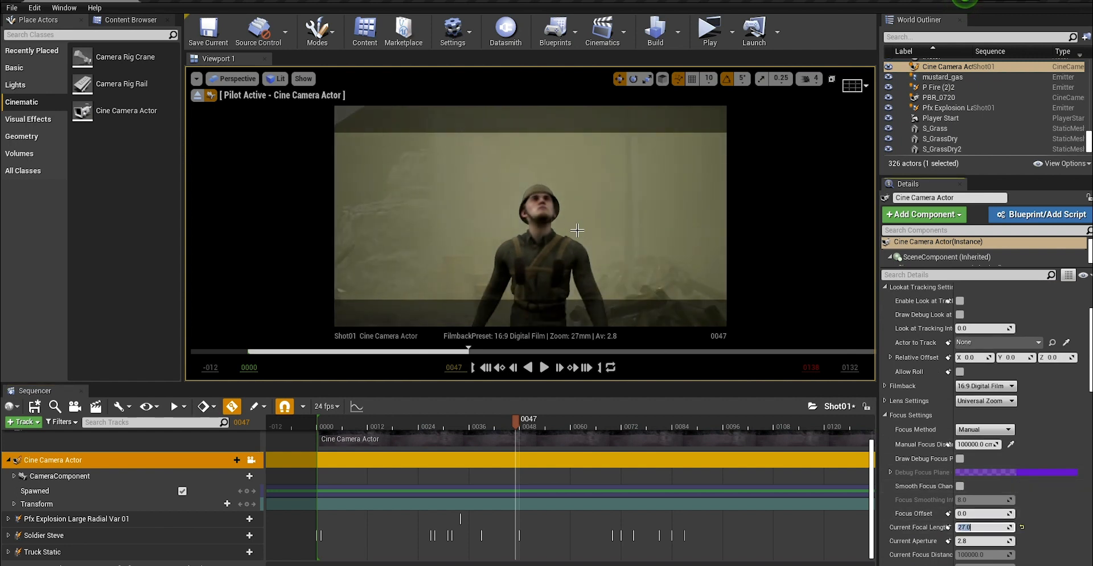
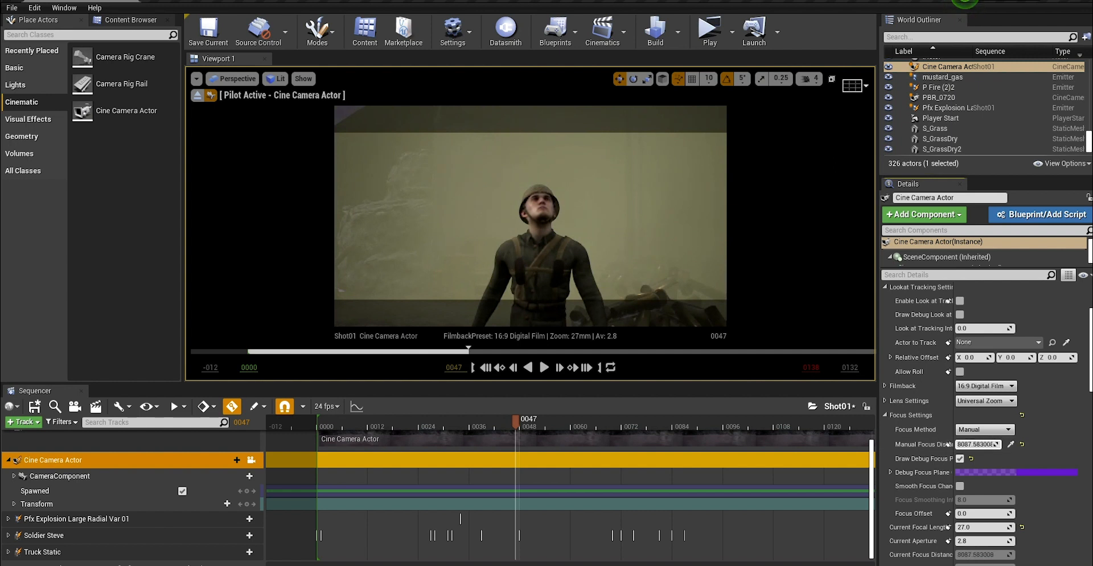
Step: Set the Cine Camera Actor's manual focus distance to about 235.8 cm so the soldier is sharp, and turn off the debug focus plane
drag(977, 444, 954, 444)
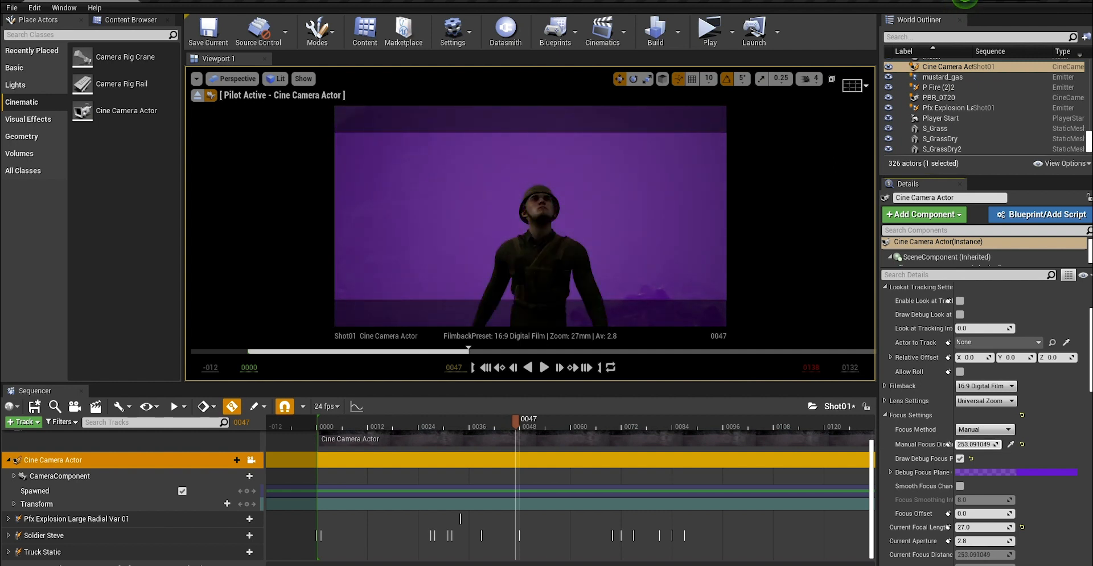
click(960, 459)
mouse_move(514, 427)
mouse_down()
mouse_move(481, 429)
mouse_move(507, 427)
mouse_up()
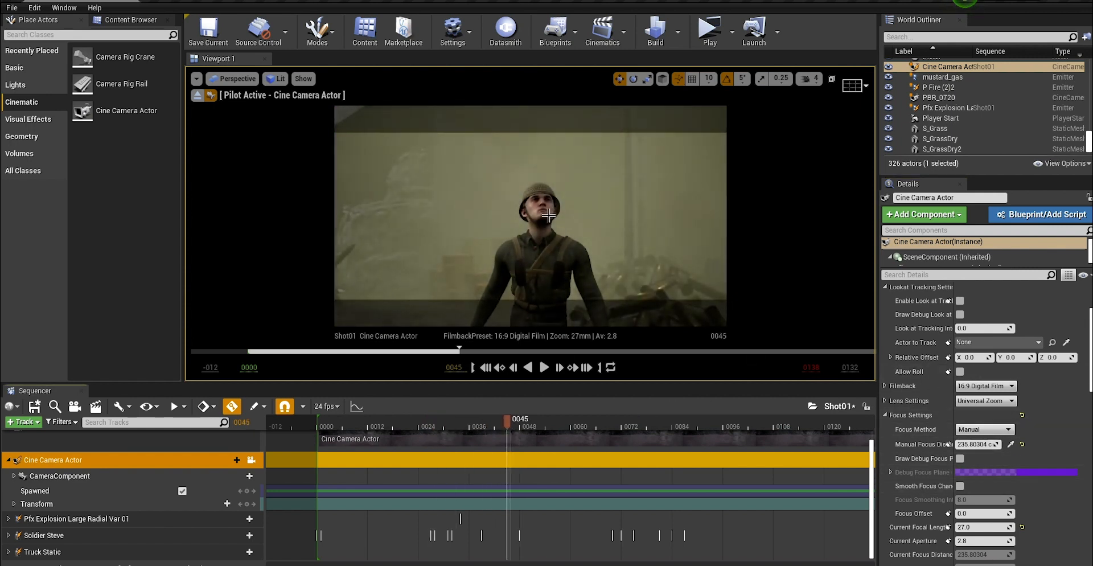
Step: Key the camera's transform at frame 48 and reframe it on the soldier's head and torso as he looks up
drag(485, 425, 521, 482)
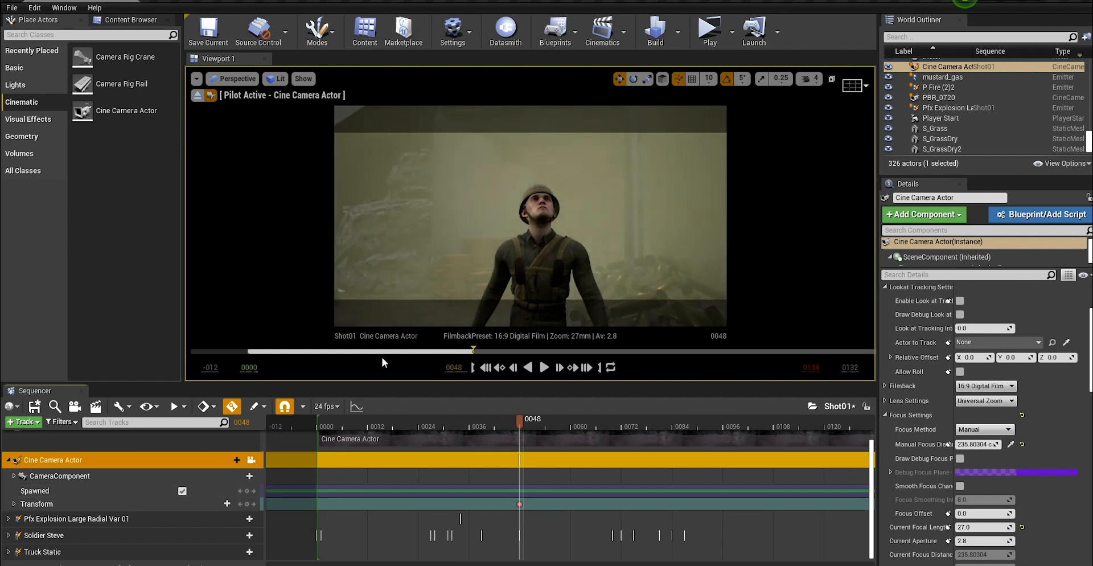
right_drag(541, 236, 541, 263)
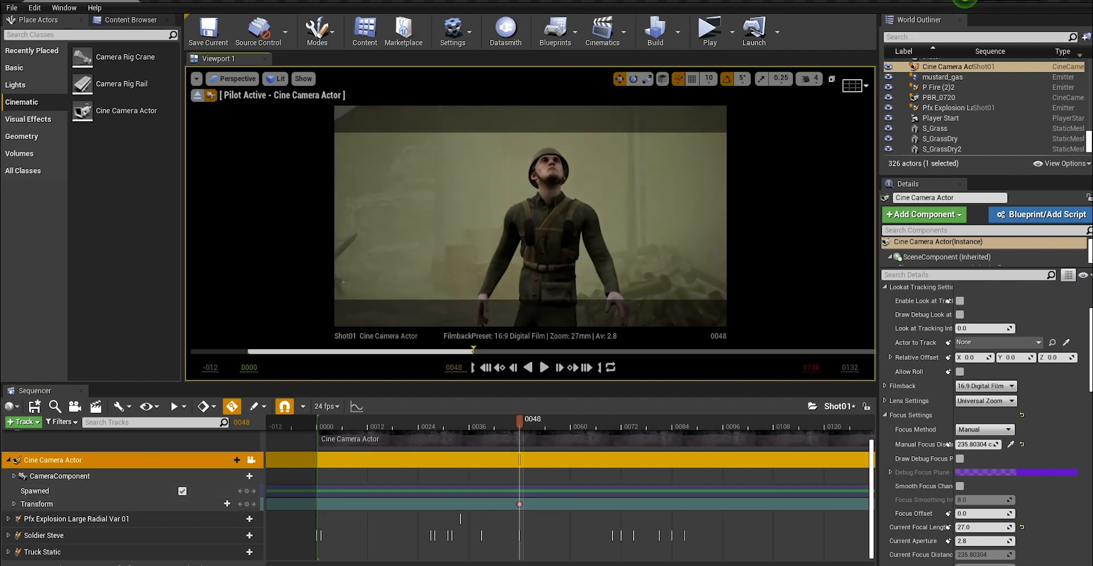
mouse_move(541, 188)
right_down()
mouse_move(537, 211)
mouse_move(539, 191)
right_up()
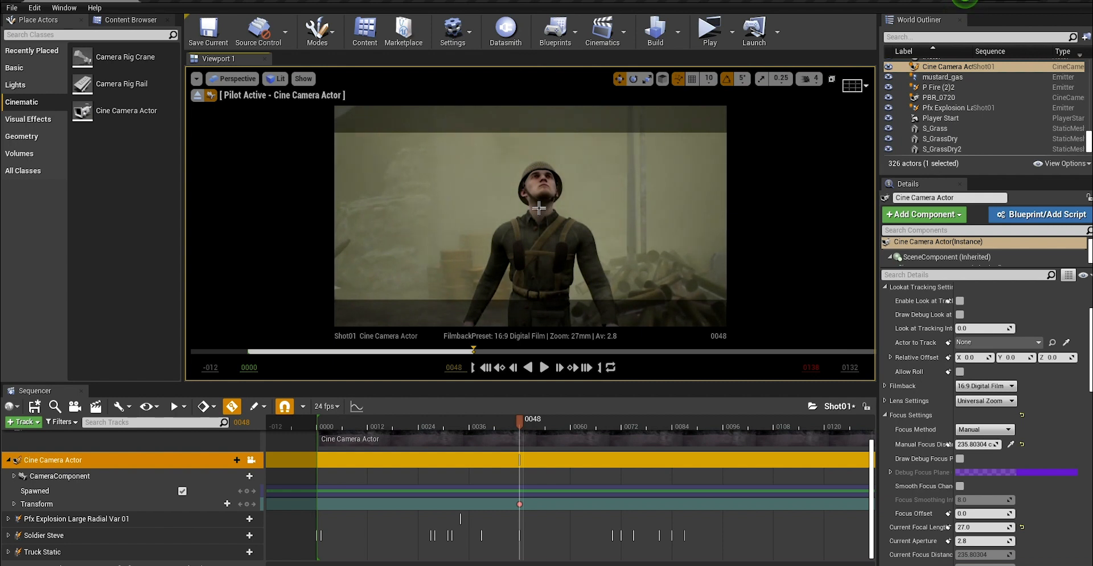
Step: At frame 10, key the camera's transform from a position that frames the running soldier
drag(514, 421, 358, 421)
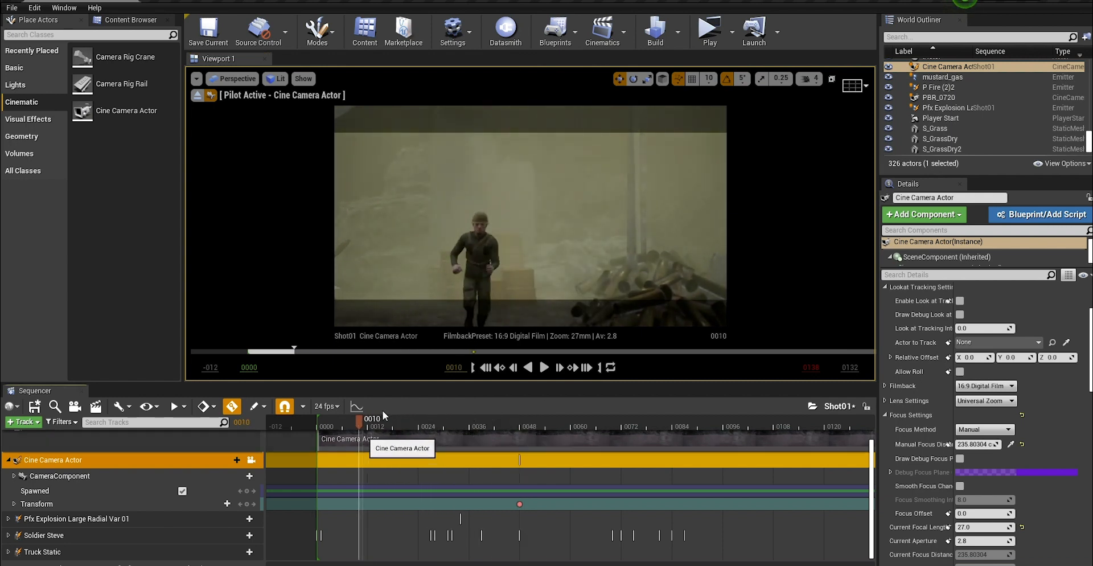
right_drag(517, 227, 522, 254)
key(w)
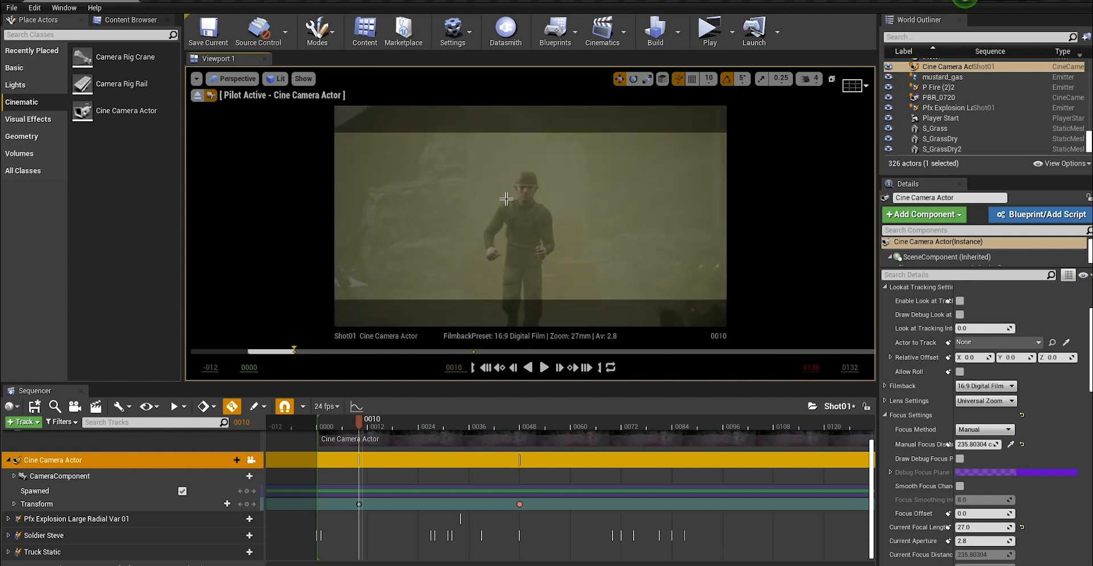
mouse_move(359, 422)
mouse_down()
mouse_move(430, 427)
mouse_move(359, 426)
mouse_up()
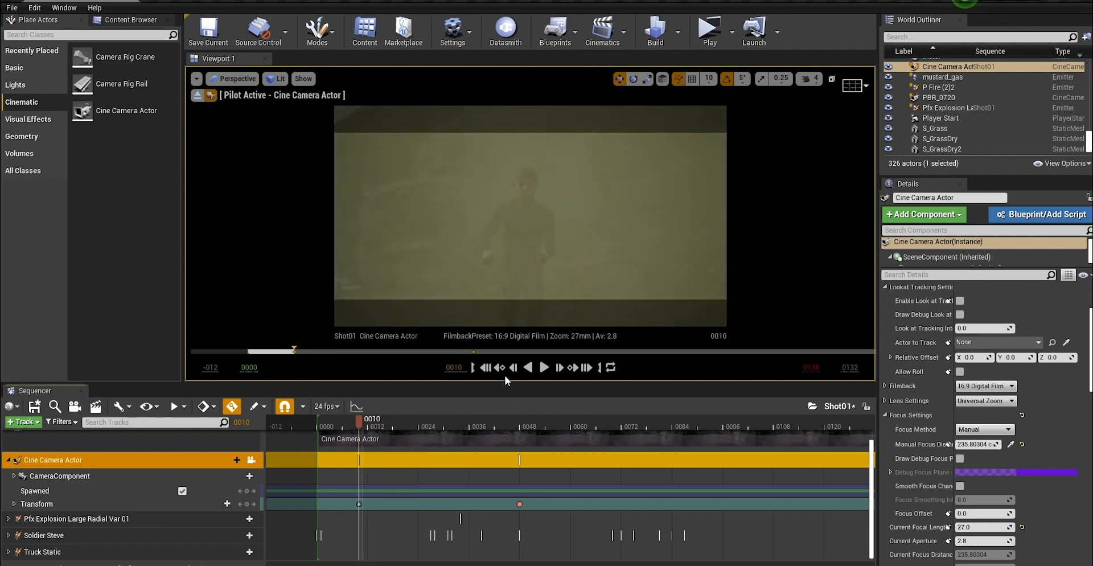
Step: Set the camera's transform keys at frame 10 to linear interpolation in the curve editor
click(356, 406)
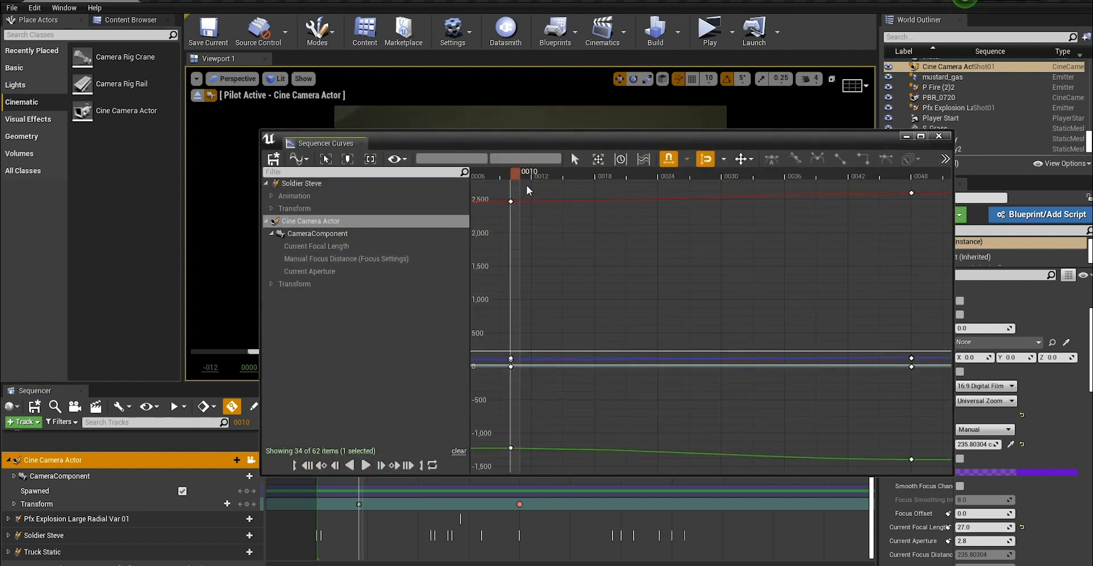
drag(527, 190, 493, 458)
click(840, 159)
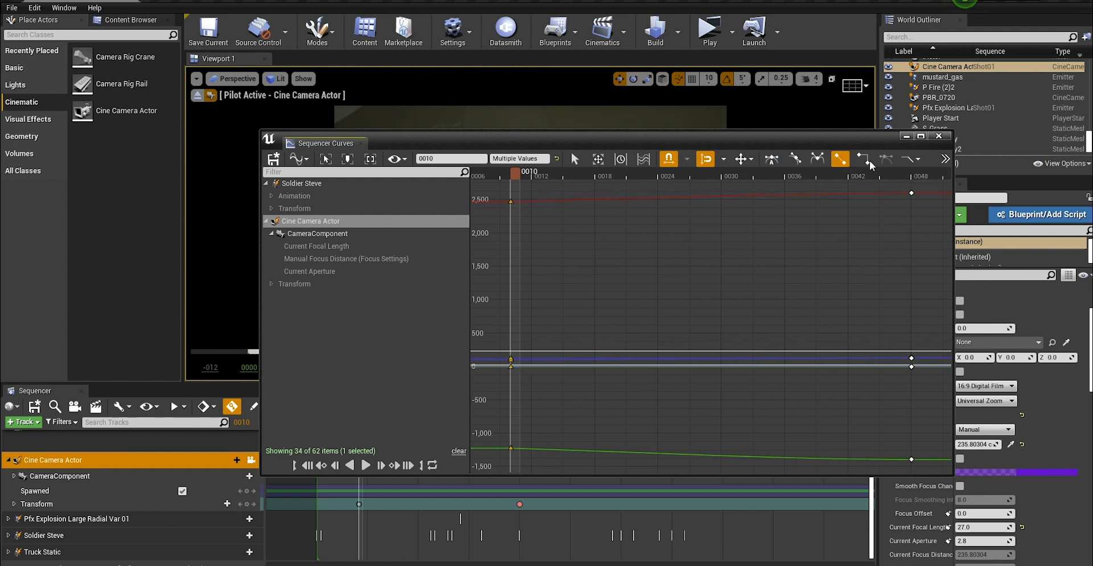
click(939, 136)
Step: Move the camera's first transform key to frame 3 and scrub through the shot to check the camera move
drag(369, 431, 449, 430)
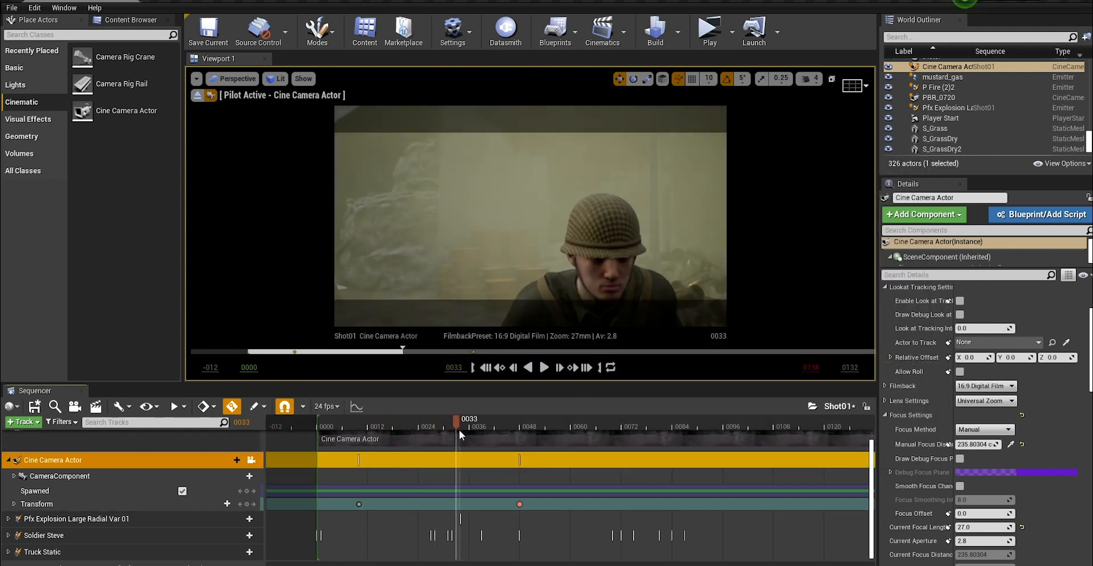
drag(358, 504, 399, 498)
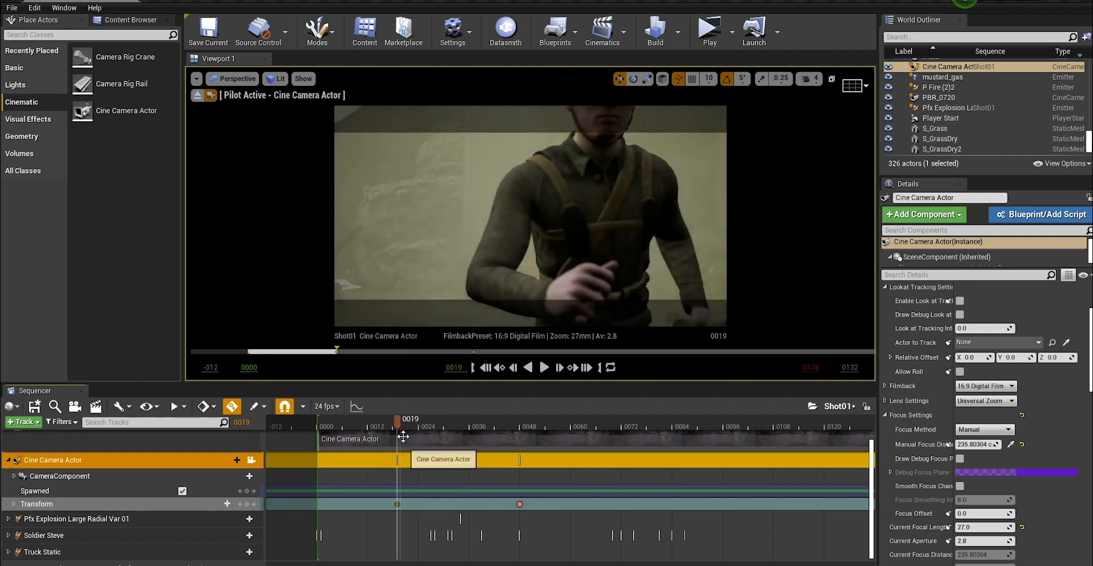
drag(356, 425, 415, 425)
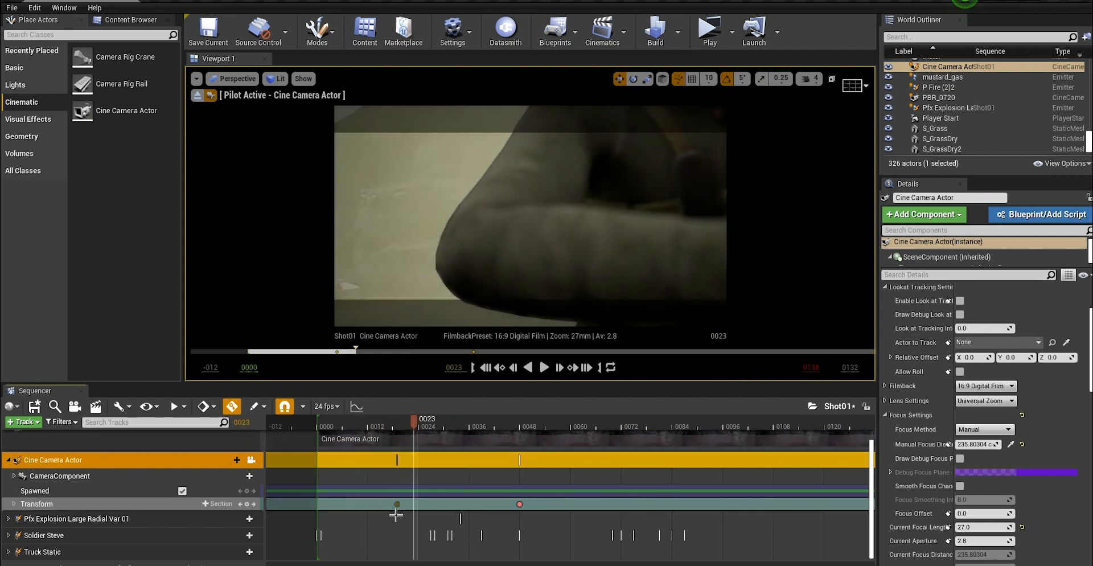
drag(397, 504, 329, 503)
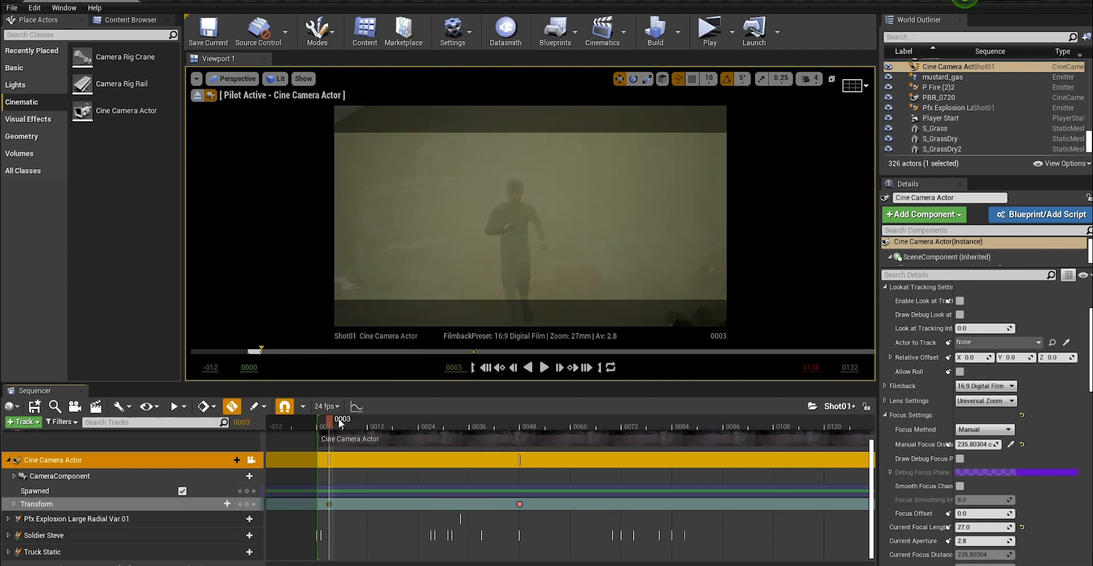
drag(340, 424, 528, 450)
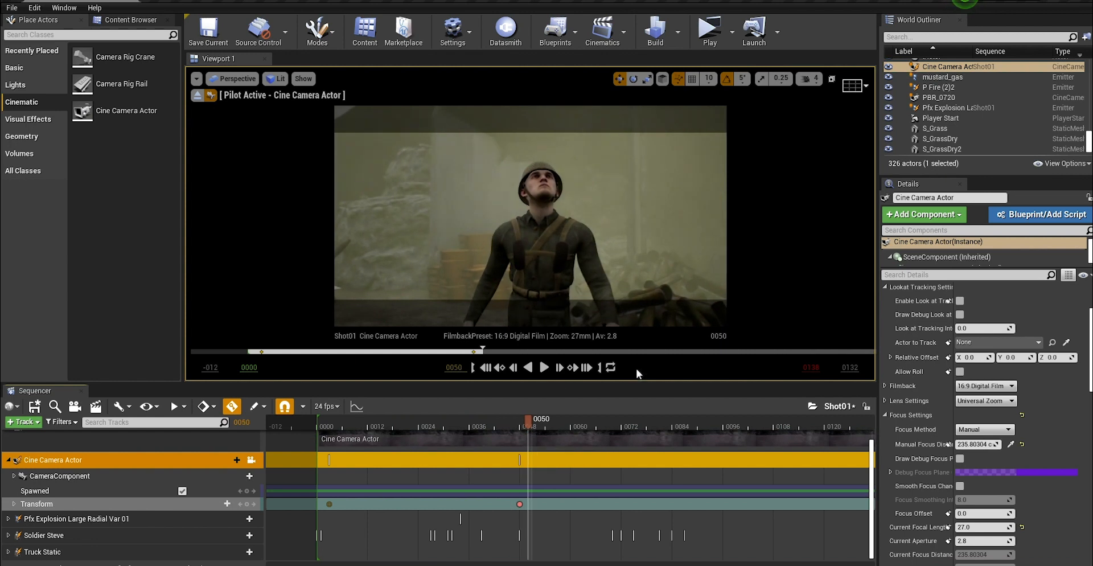
drag(582, 419, 549, 432)
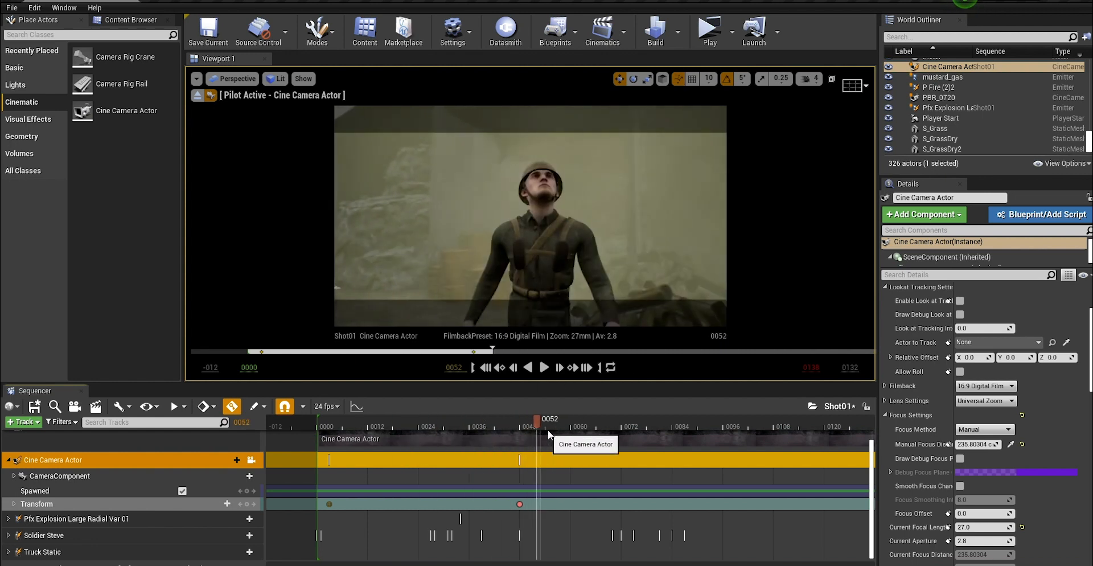
Step: Stop piloting the camera, return to the Default Viewport, and swing the view out to the bunker, soldier and truck
click(197, 95)
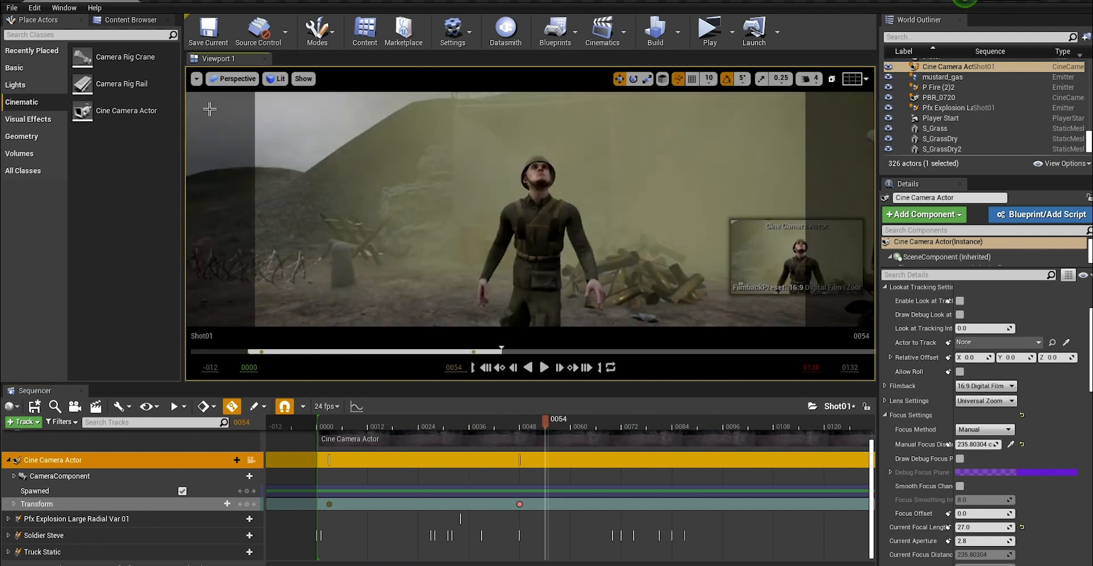
click(221, 82)
click(248, 226)
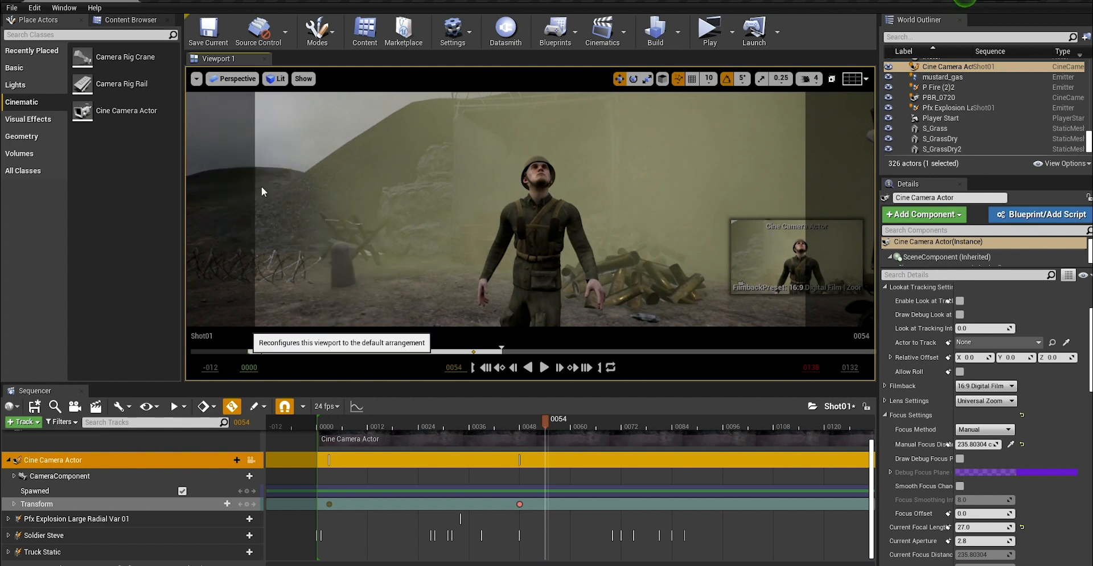
alt+drag(447, 232, 627, 275)
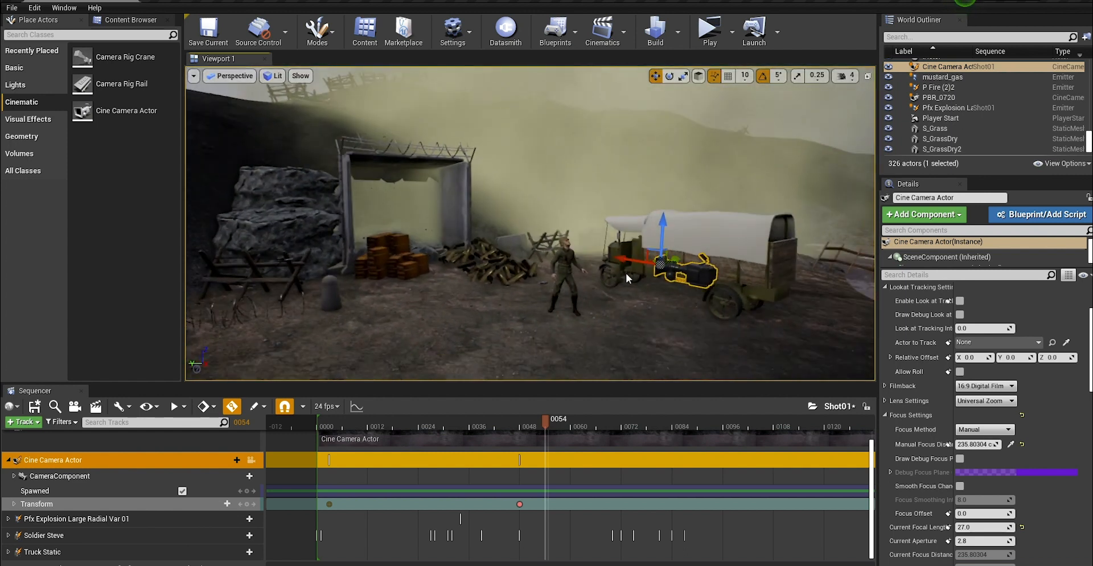
Step: Add a second Cine Camera Actor to the sequence and place it behind the soldier, facing his back
drag(112, 111, 113, 459)
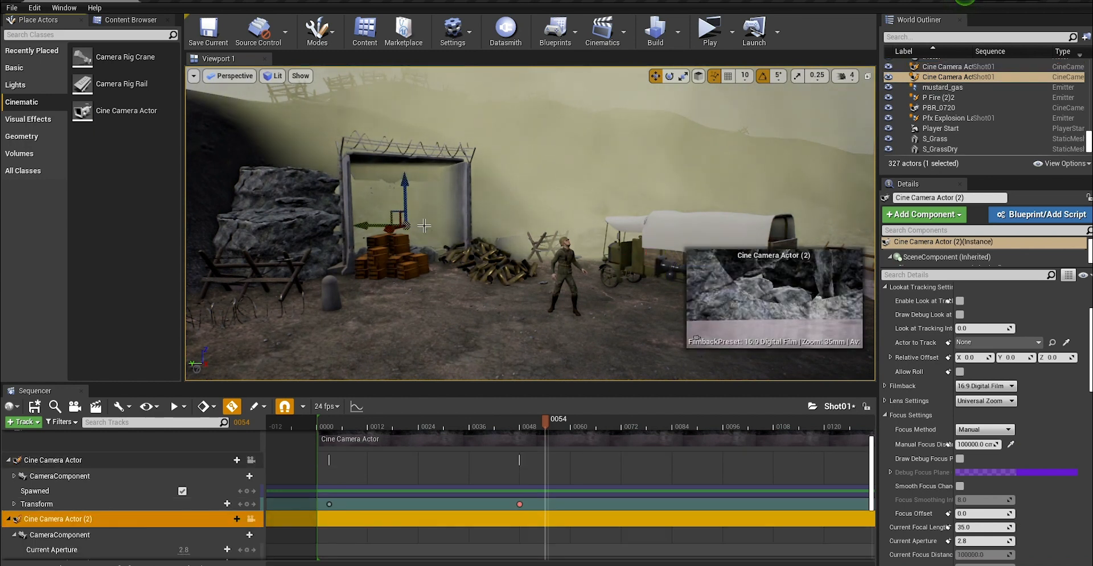
drag(411, 228, 513, 216)
key(w)
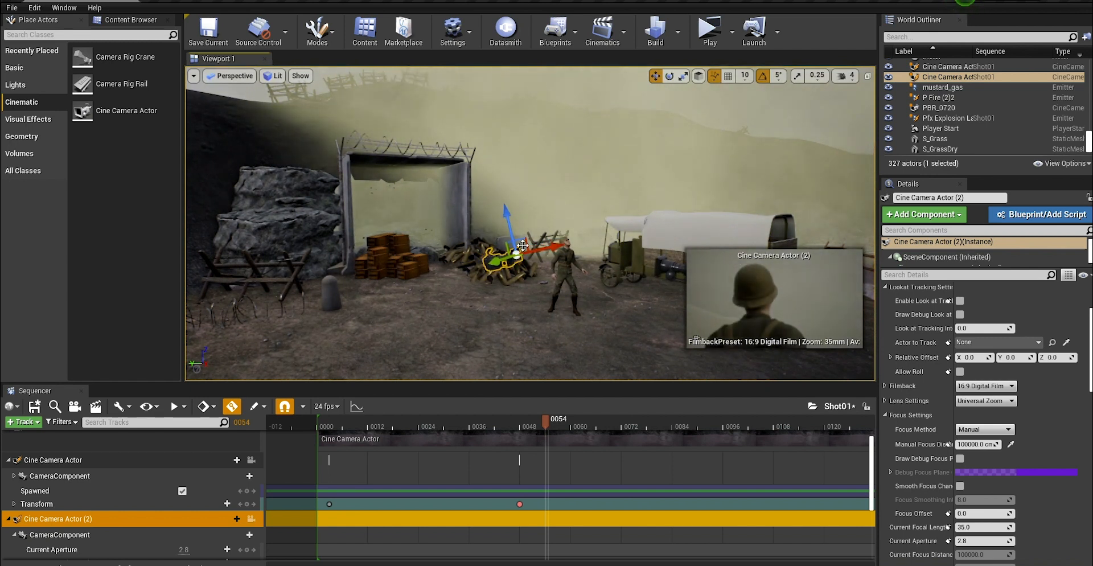
Step: Play the sequence from a wide view to examine the explosion's timing and its place in the sky relative to the soldier
drag(514, 424, 385, 426)
click(141, 563)
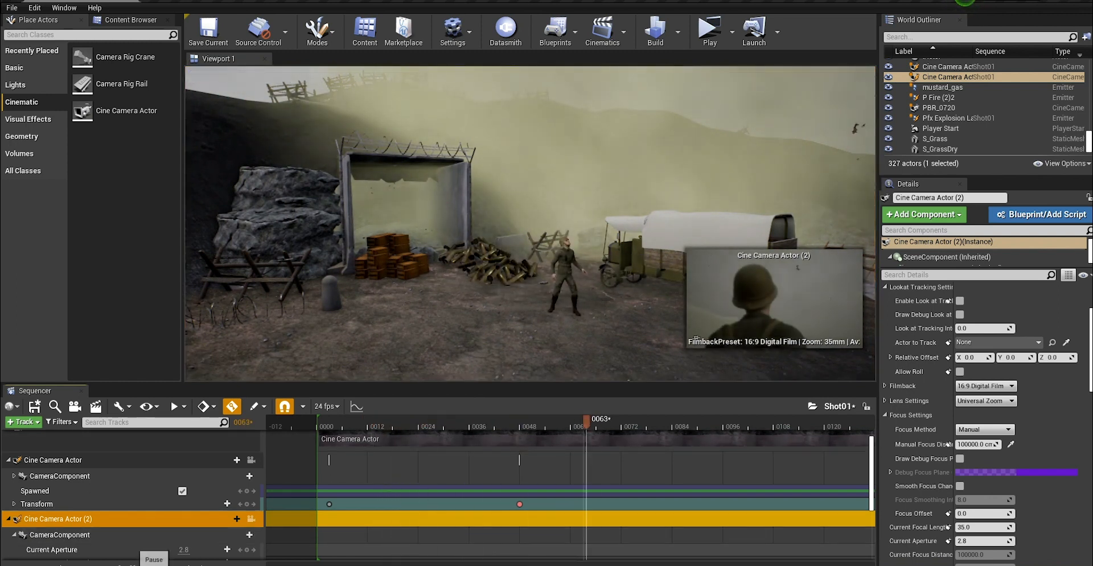
click(140, 564)
key(s)
mouse_move(512, 228)
right_down()
mouse_move(546, 217)
mouse_move(533, 229)
right_up()
key(e)
right_drag(575, 156, 593, 157)
click(631, 145)
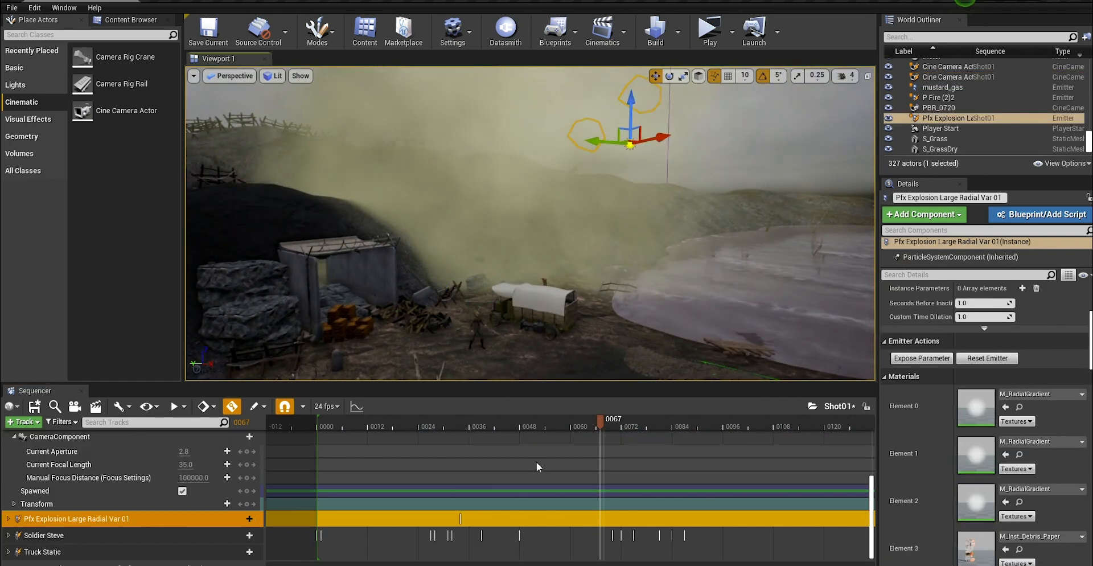
click(356, 426)
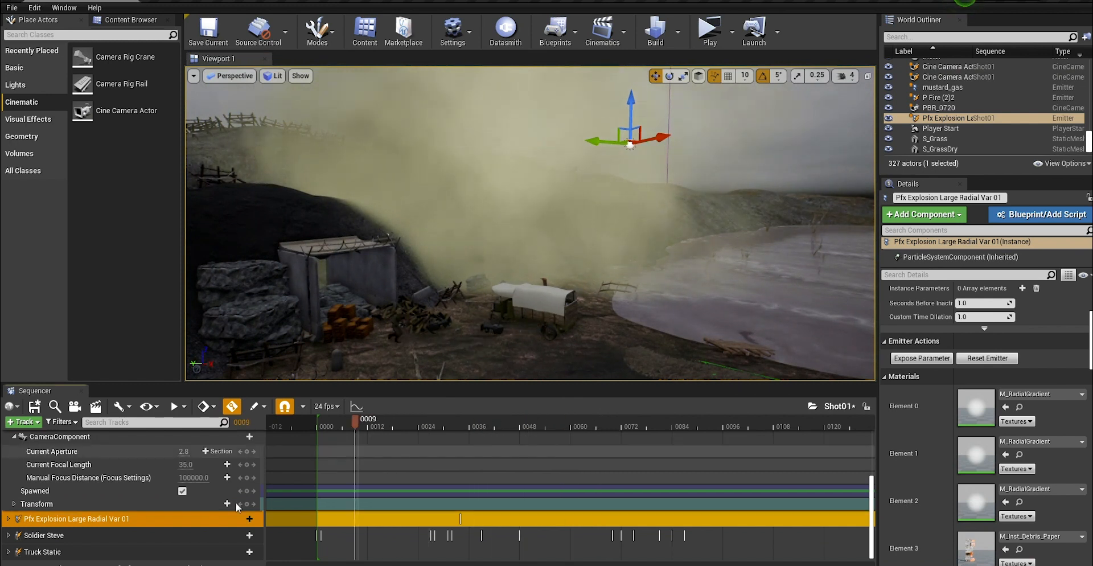
click(149, 559)
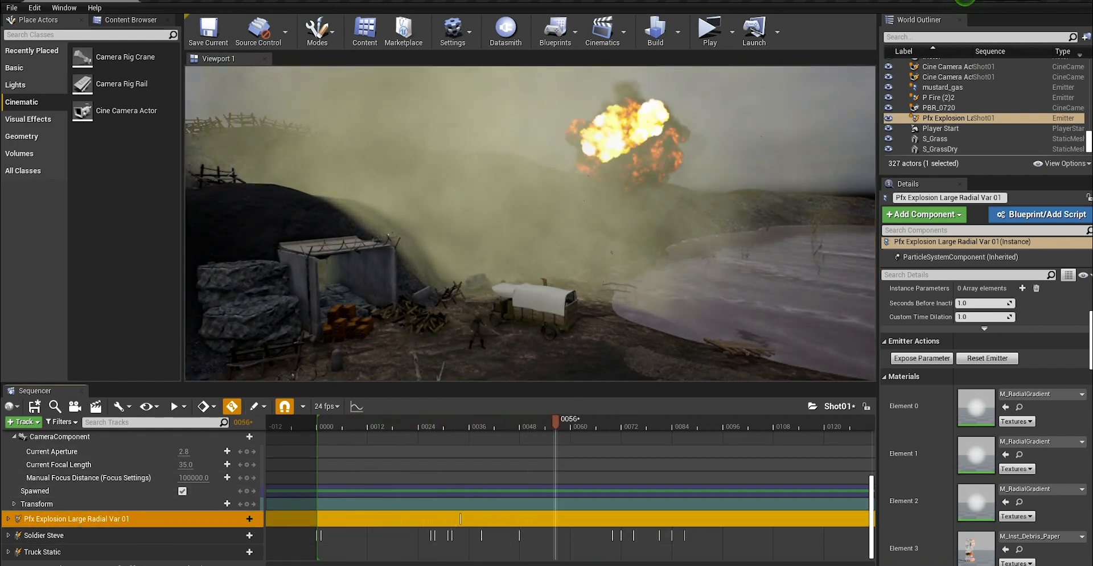
key(space)
Step: Add a third Cine Camera Actor to the sequence at frame 65
scroll(554, 171, up, 3)
middle_drag(553, 171, 554, 228)
scroll(553, 170, down, 3)
middle_drag(554, 171, 569, 227)
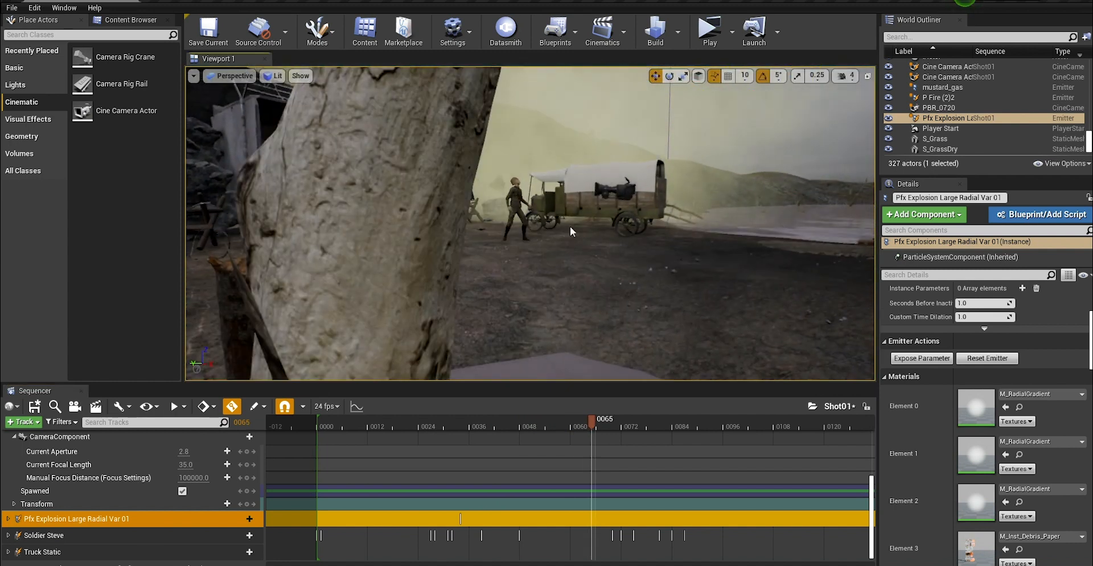
scroll(520, 179, up, 4)
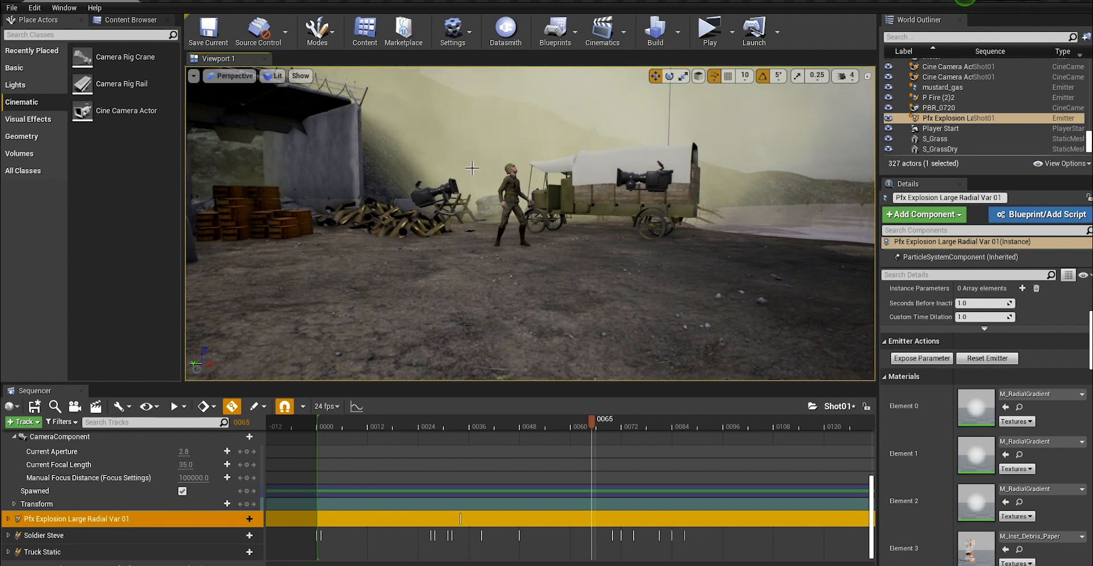
click(512, 190)
drag(161, 380, 144, 503)
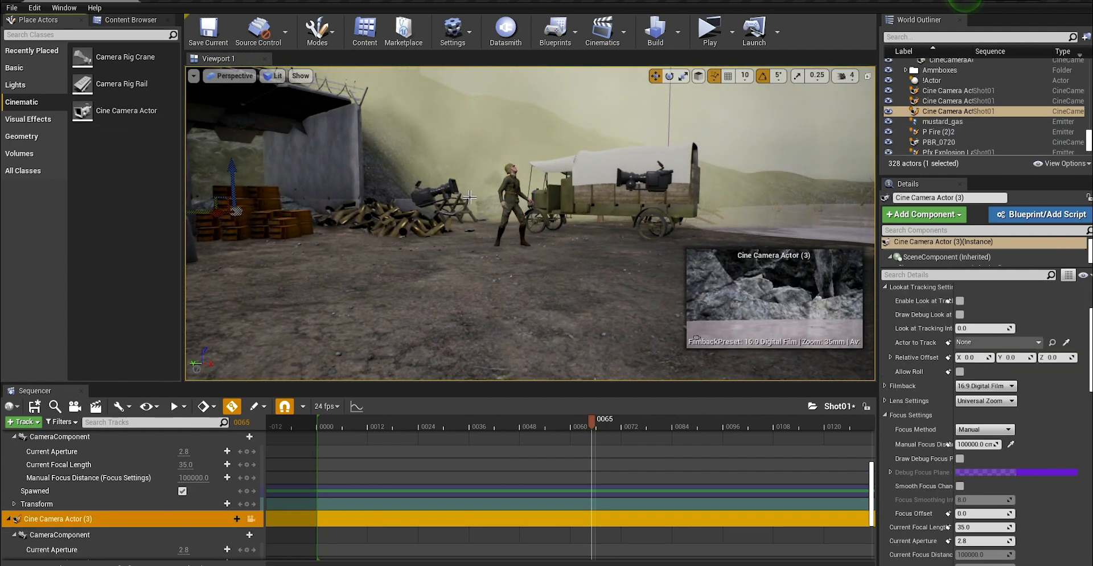
Step: Snap Cine Camera Actor (3) to a close frontal view of the soldier's head and shoulders, looking slightly down at his face
click(512, 178)
key(f)
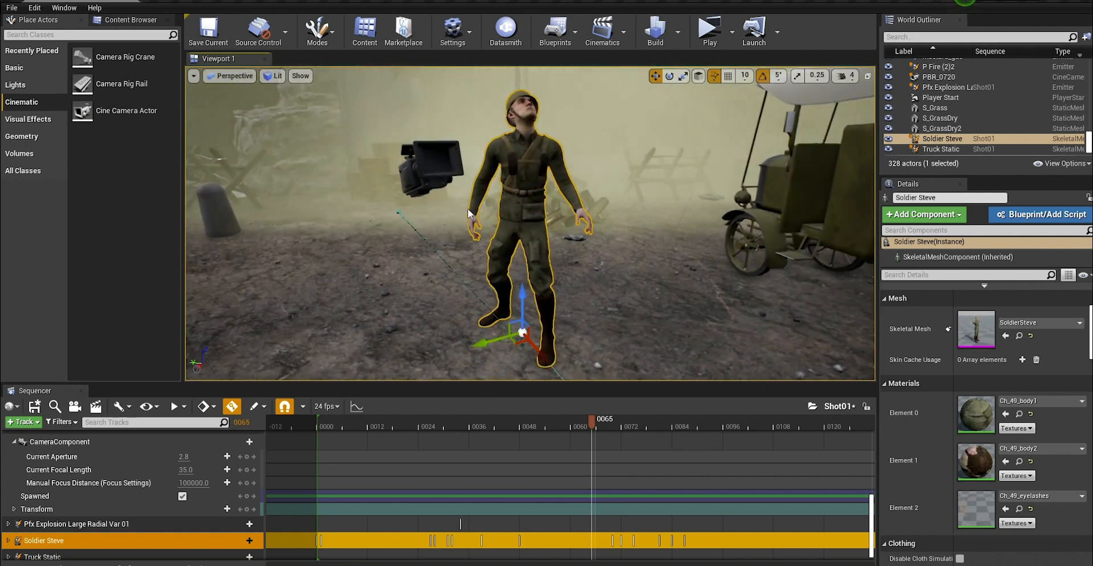
middle_drag(495, 188, 533, 125)
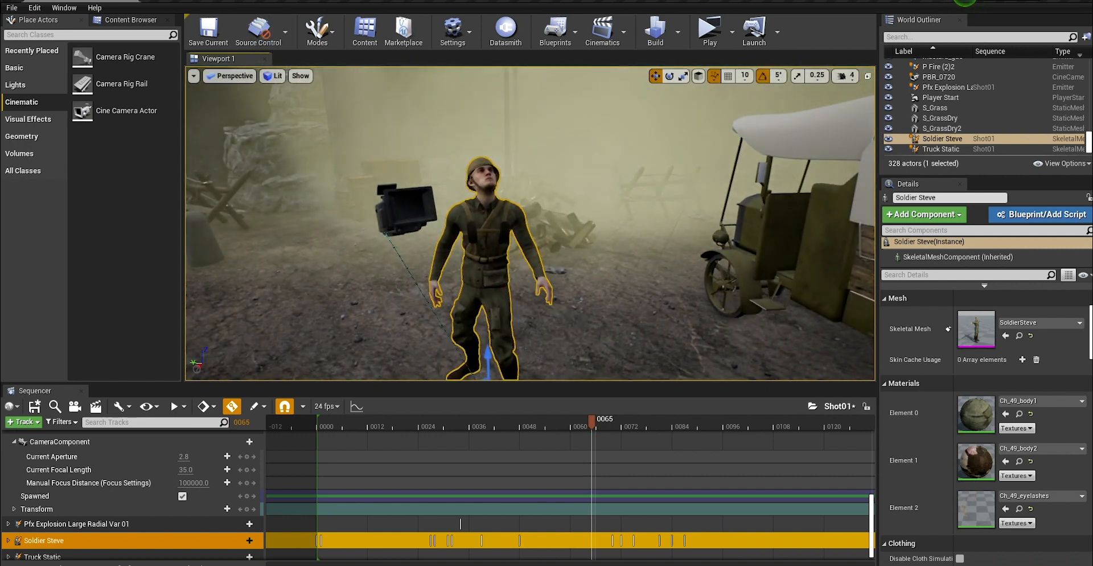
middle_drag(411, 307, 393, 333)
alt+drag(506, 154, 511, 188)
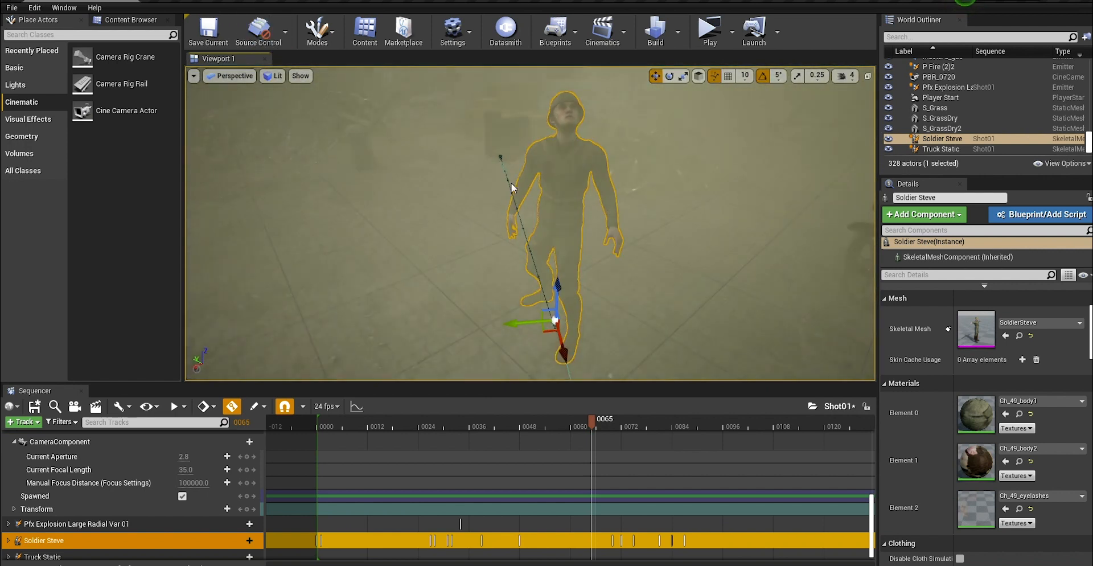
middle_drag(511, 188, 457, 171)
scroll(489, 246, up, 5)
middle_drag(489, 246, 513, 286)
scroll(513, 286, down, 4)
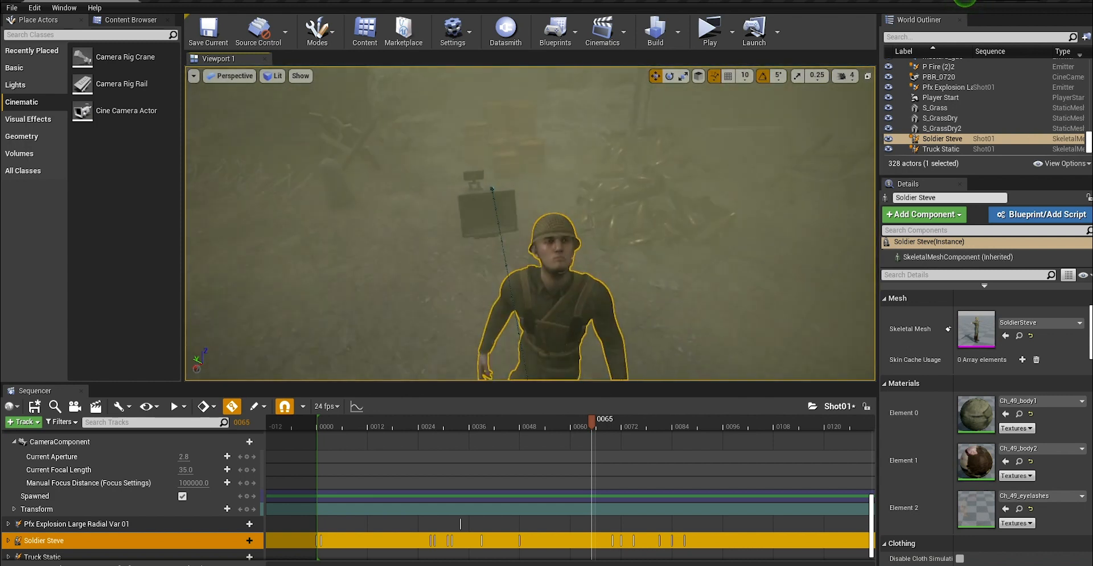
scroll(500, 266, up, 4)
right_drag(500, 266, 470, 259)
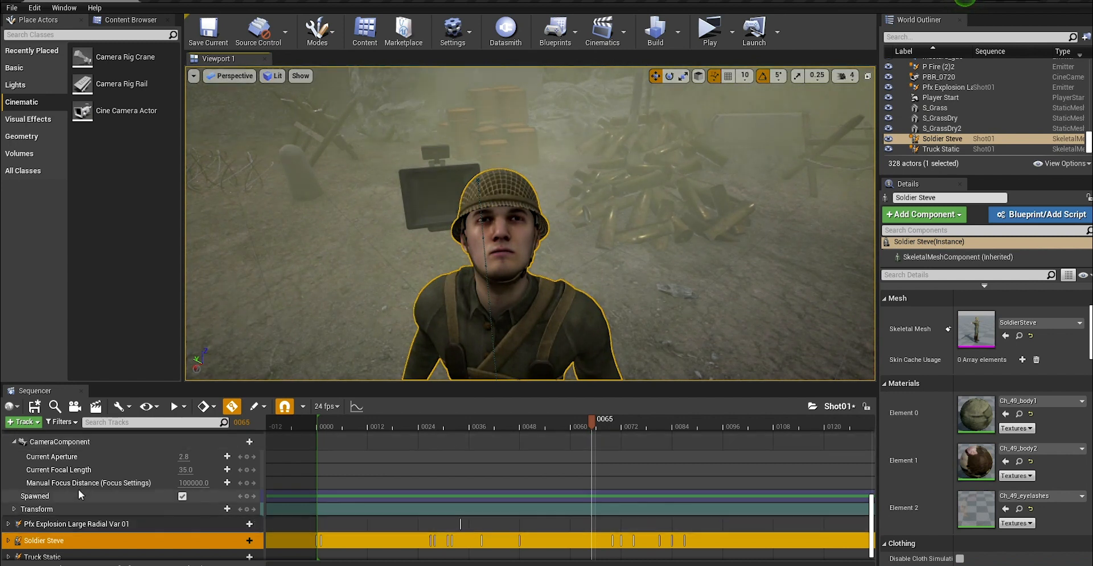
scroll(73, 495, down, 1)
scroll(54, 490, up, 3)
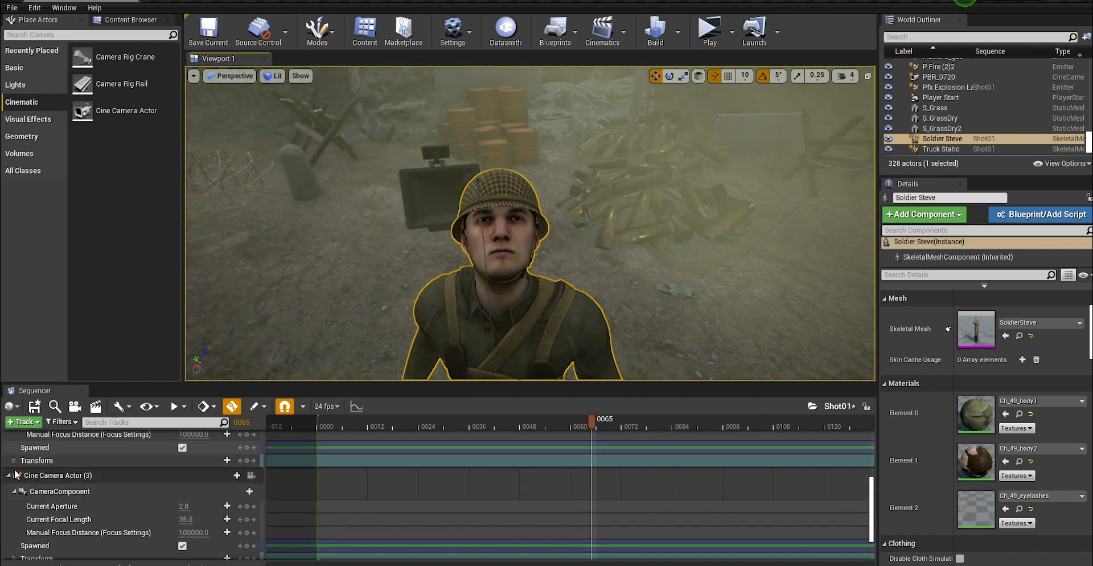
click(10, 476)
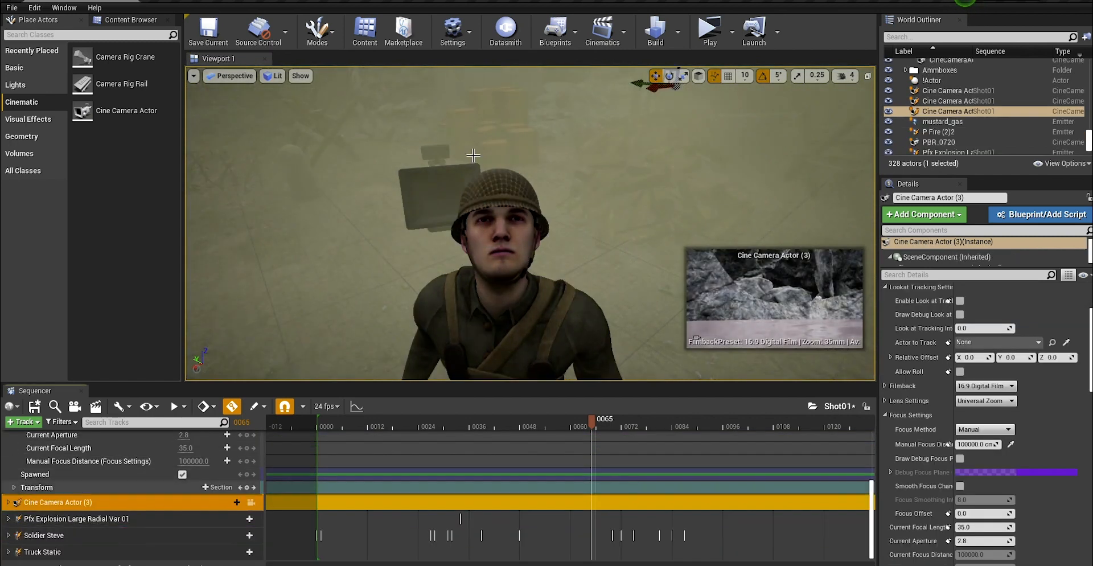
right_click(978, 111)
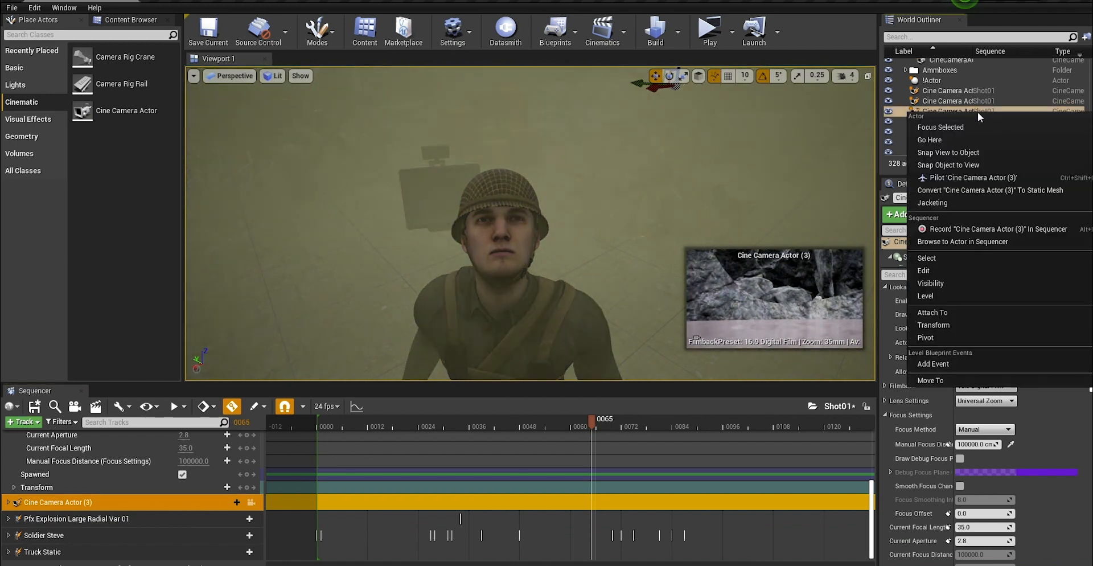
click(955, 166)
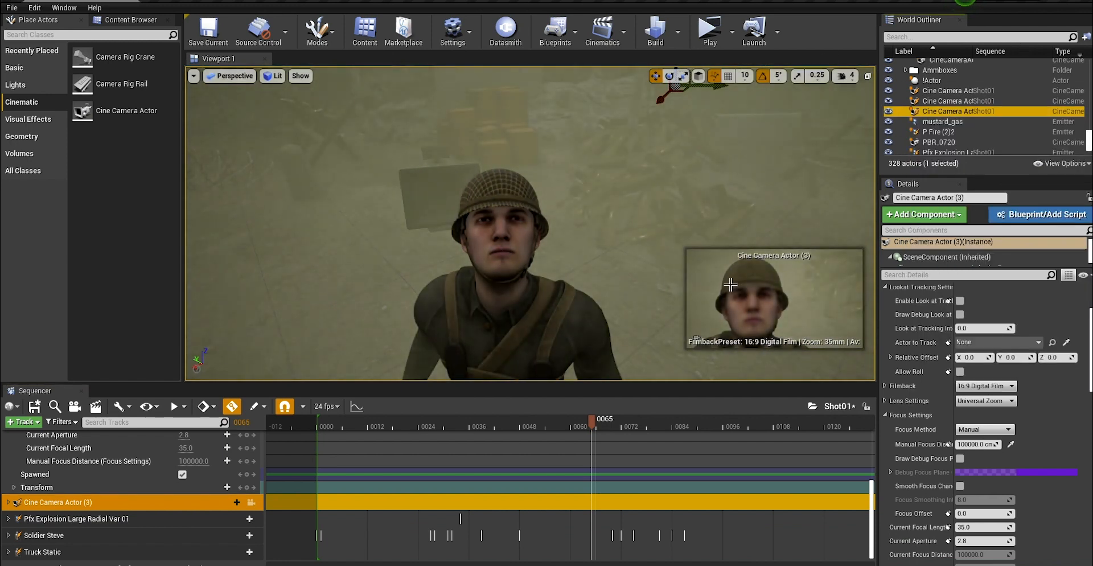
Step: Switch to the Cinematic Viewport and pilot Cine Camera Actor (3)
click(228, 75)
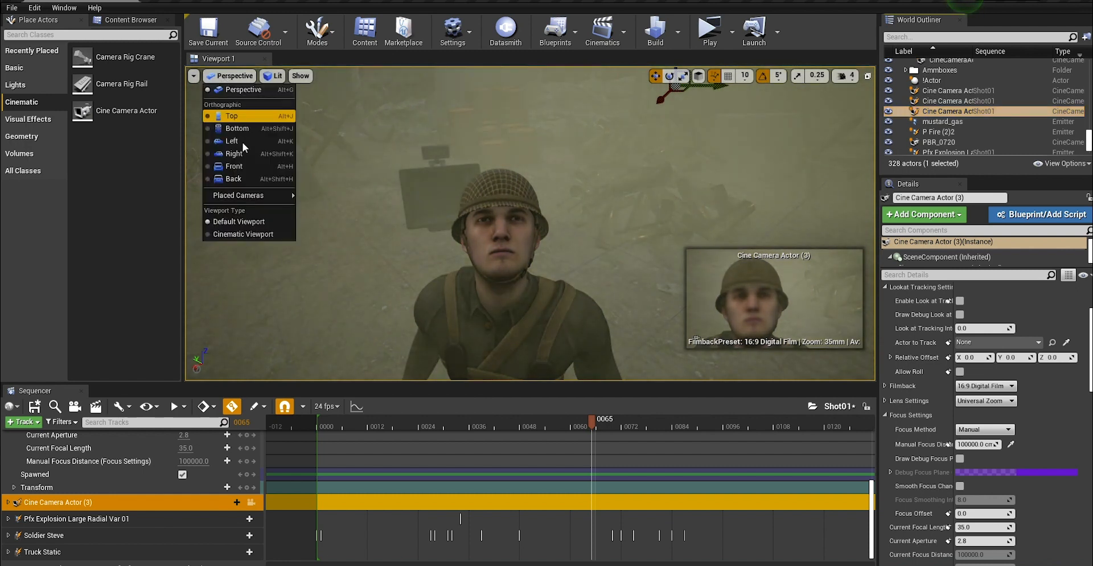
click(239, 234)
click(231, 78)
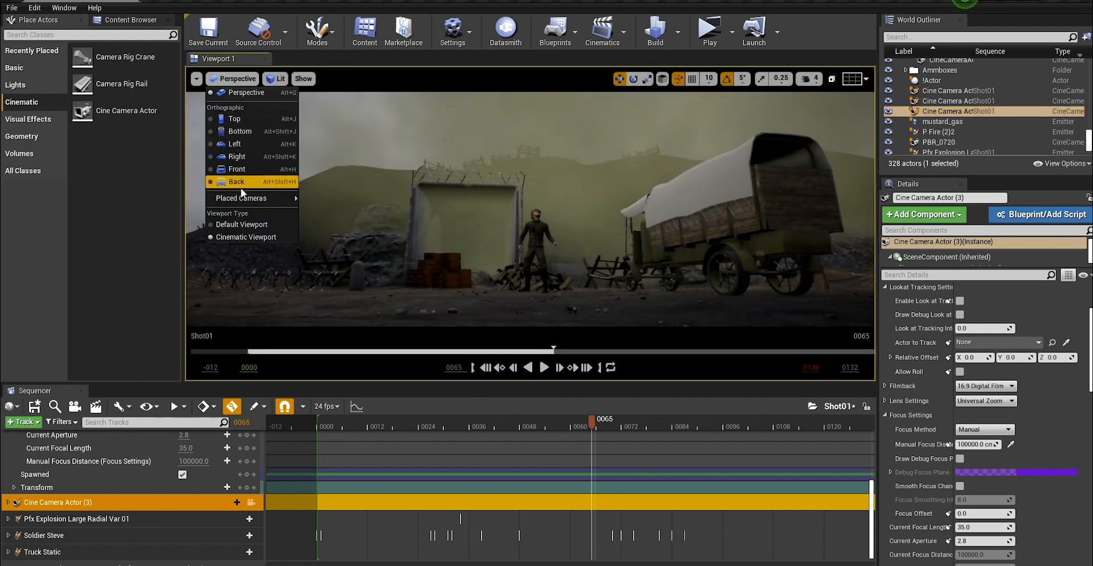
mouse_move(237, 198)
click(354, 349)
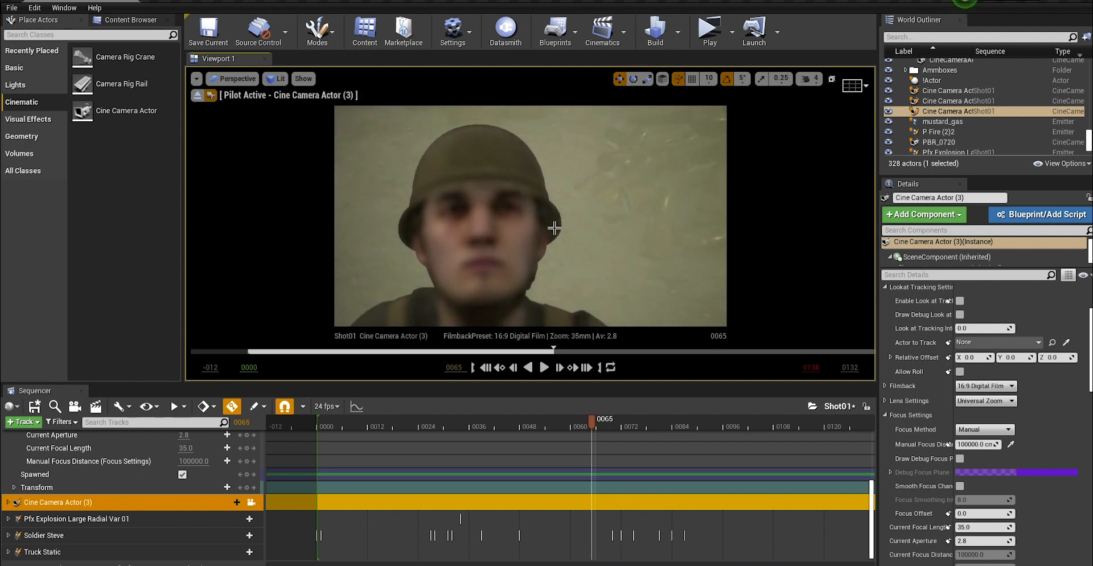
Step: Reset the mustard_gas emitter and reselect Cine Camera Actor (3) in the sequence
click(626, 228)
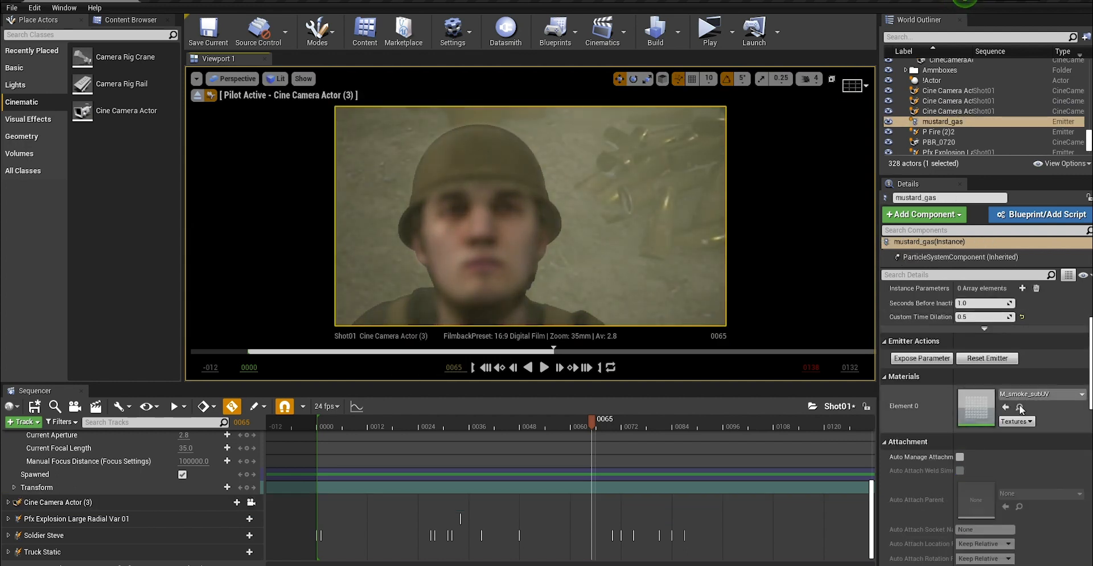
click(987, 358)
click(60, 501)
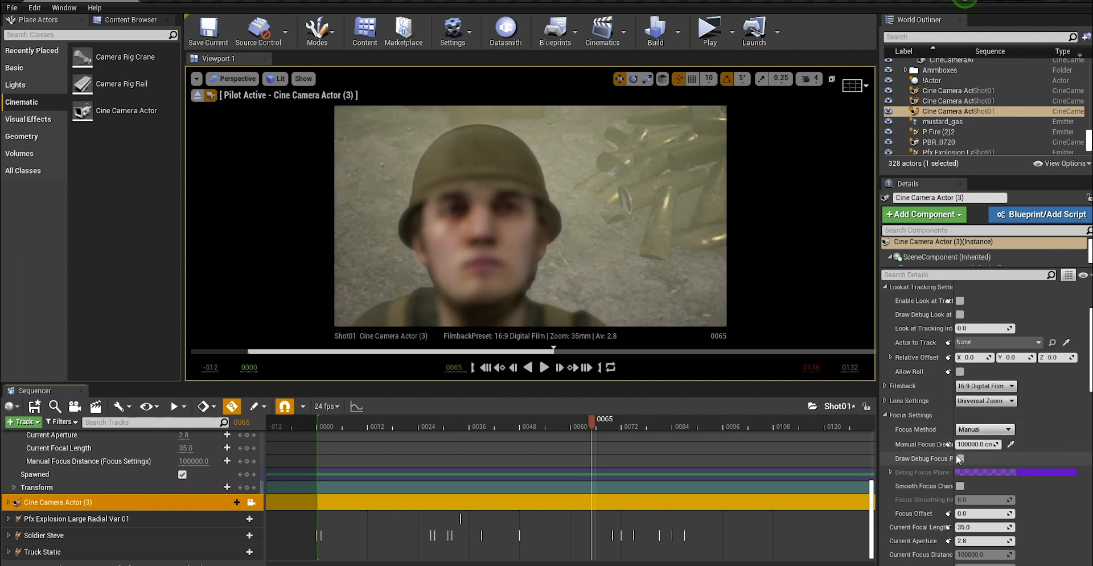
Step: Try the Tracking focus method on Cine Camera Actor (3) with the soldier as the tracked actor, and return it to Manual
click(971, 454)
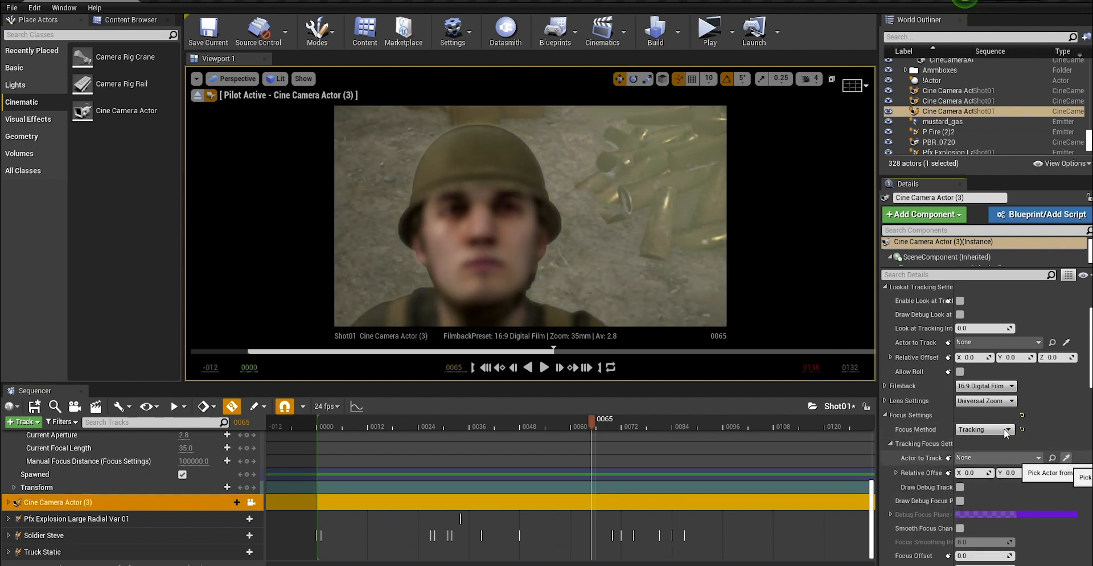
click(1067, 458)
click(493, 262)
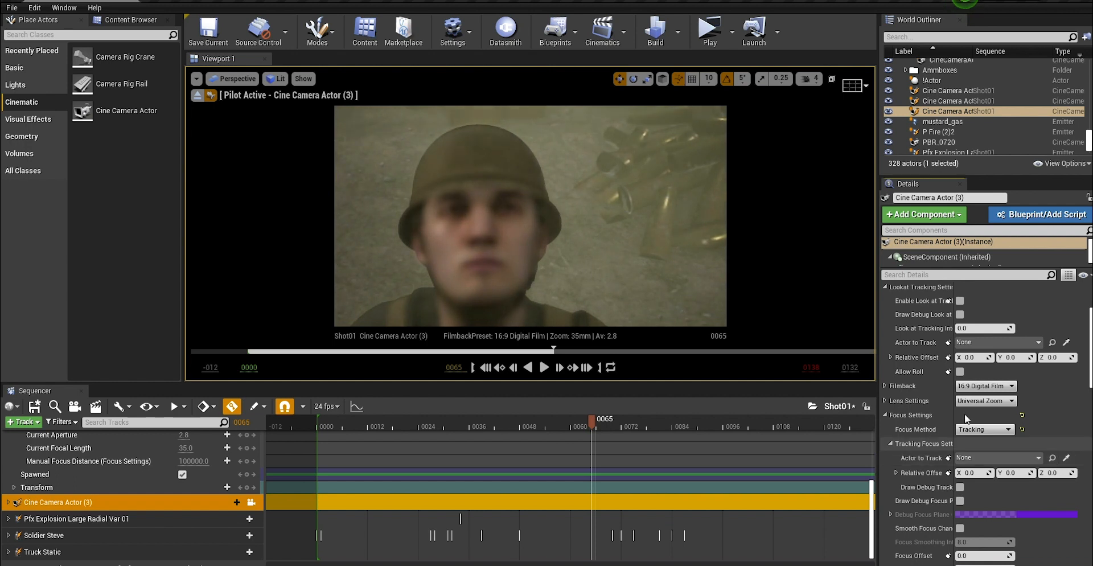
click(975, 447)
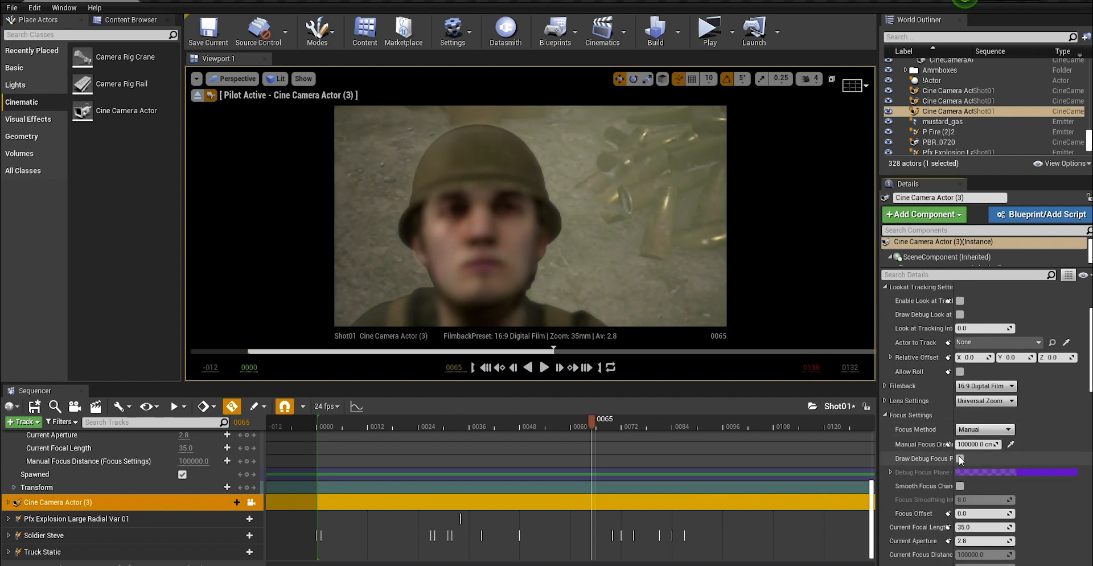
Step: Focus Cine Camera Actor (3) on the soldier's face at about 72.19 cm using the debug focus plane, and scrub to frame 63
drag(975, 444, 968, 444)
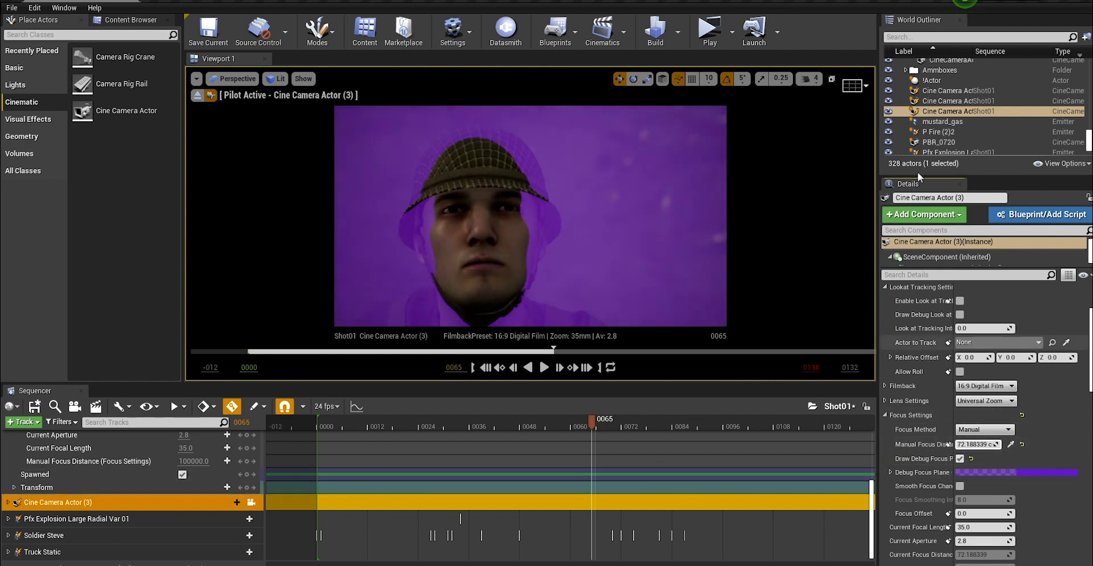
click(960, 458)
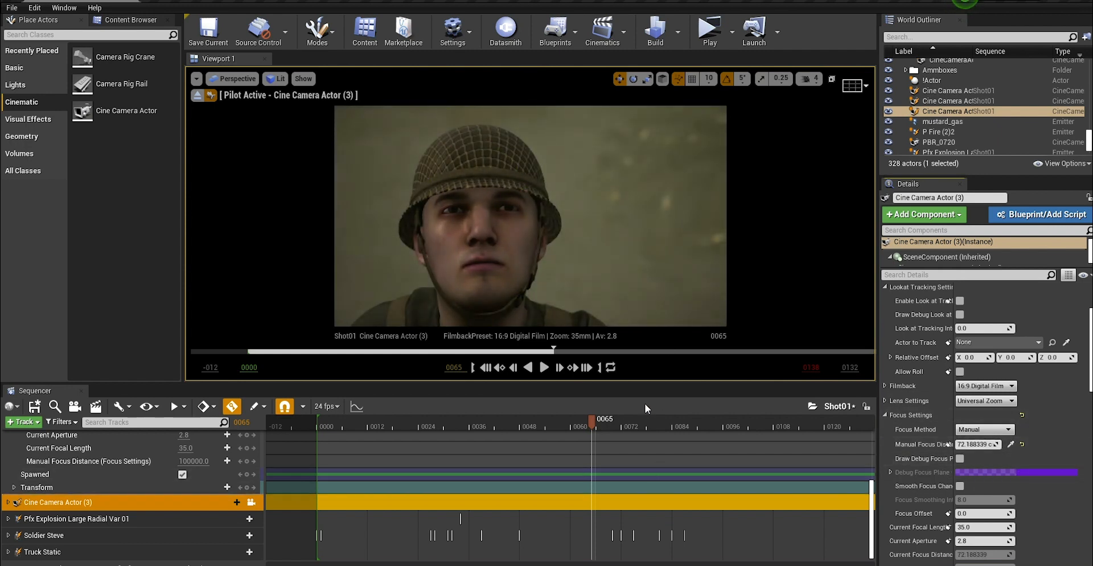
drag(583, 422, 583, 449)
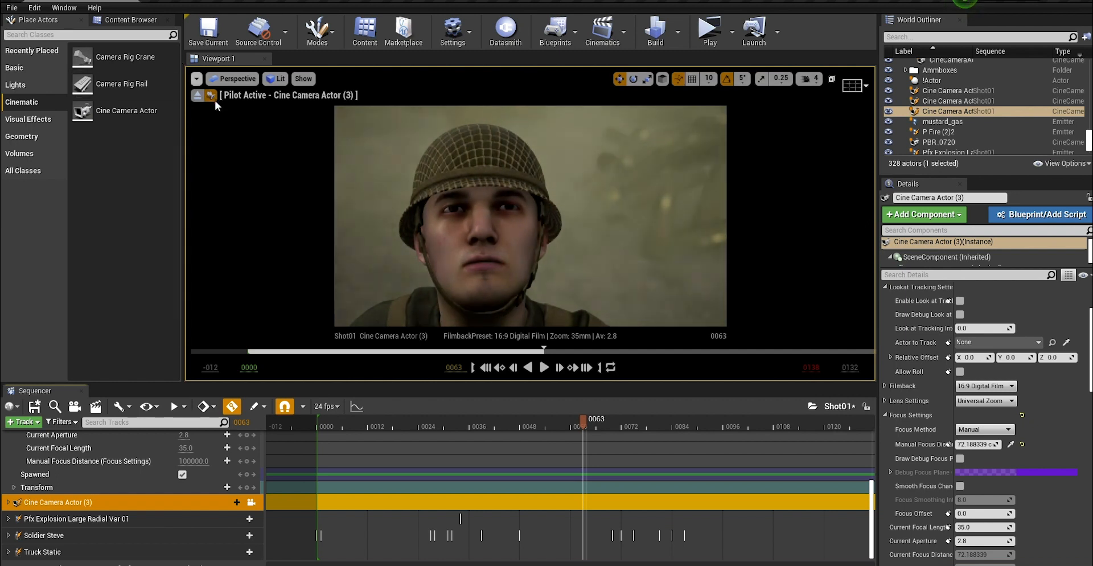
Step: Stop piloting Cine Camera Actor (3) and scrub to frame 88, with the soldier beside the truck framed from above
click(197, 95)
right_drag(441, 225, 562, 202)
right_drag(512, 240, 584, 268)
right_drag(473, 239, 484, 259)
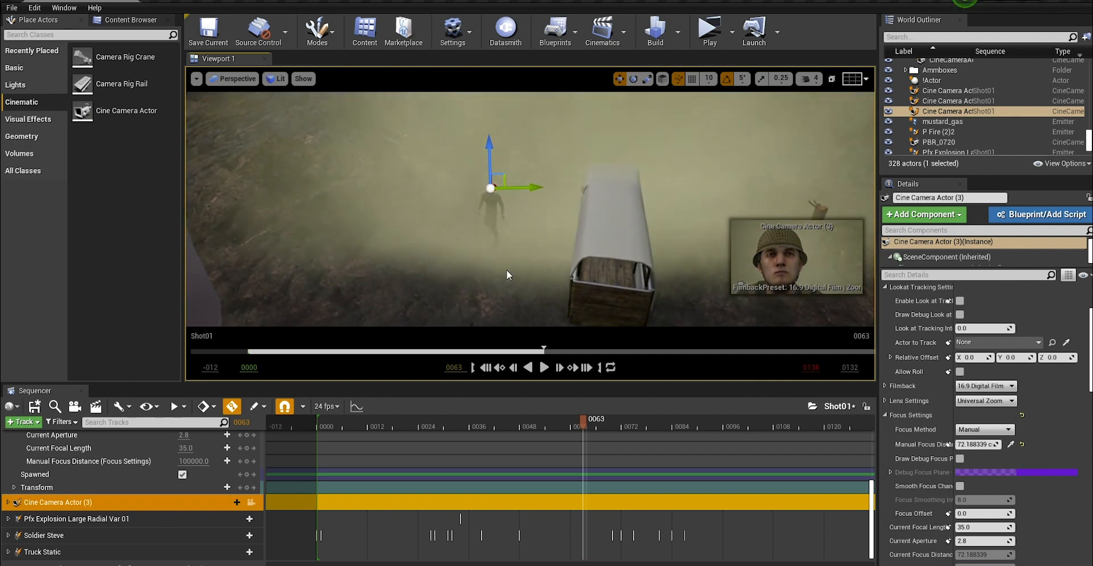
mouse_move(589, 428)
mouse_down()
mouse_move(468, 440)
mouse_move(580, 446)
mouse_up()
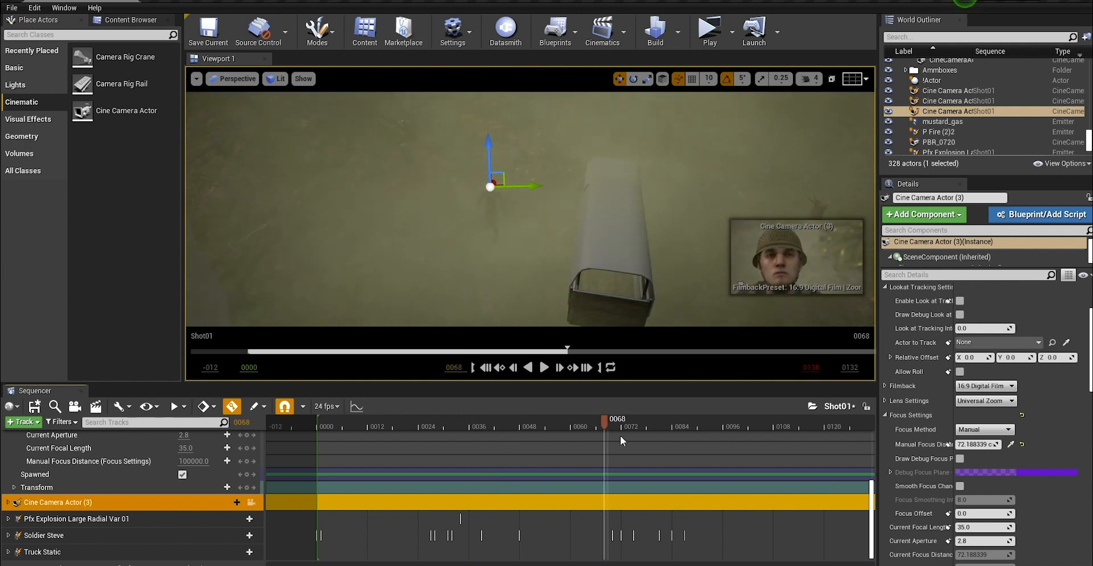
drag(652, 421, 684, 433)
right_drag(555, 249, 515, 191)
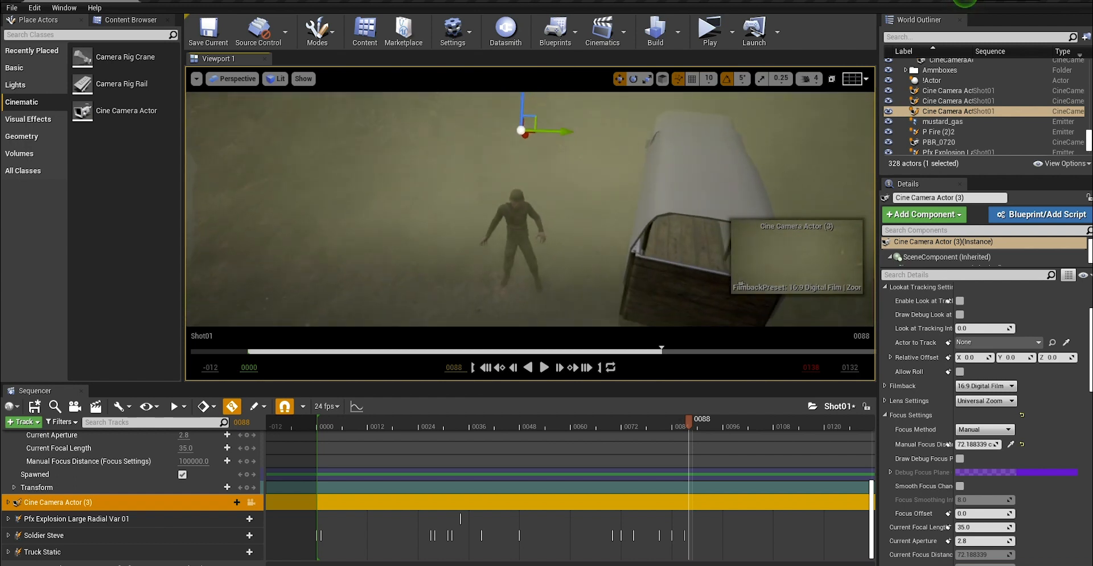
Step: Add a fourth Cine Camera Actor to the sequence and snap it to the current raised view of the soldier
drag(151, 118, 122, 470)
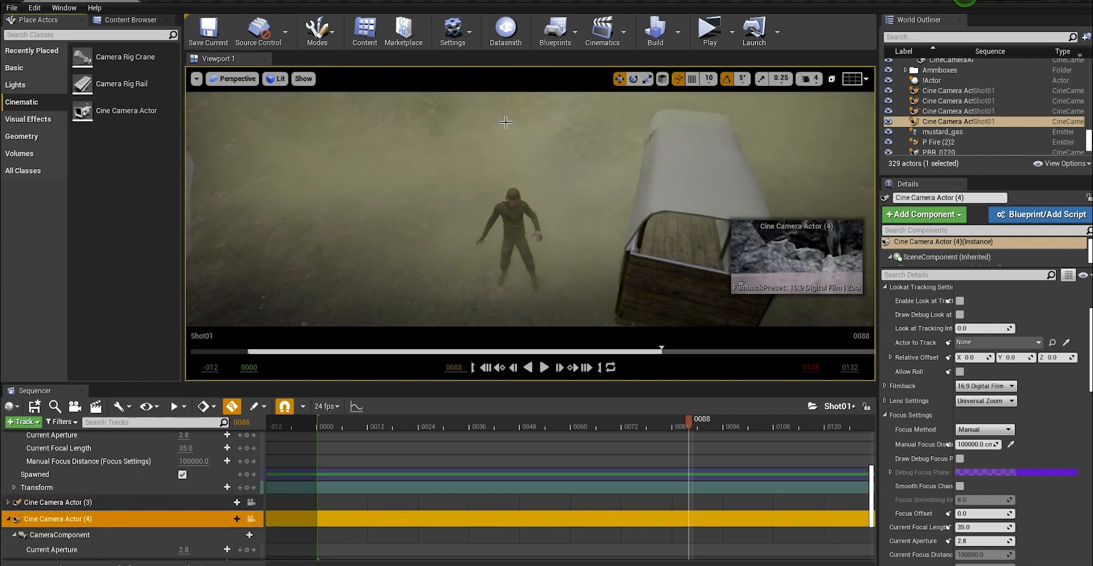
right_click(961, 122)
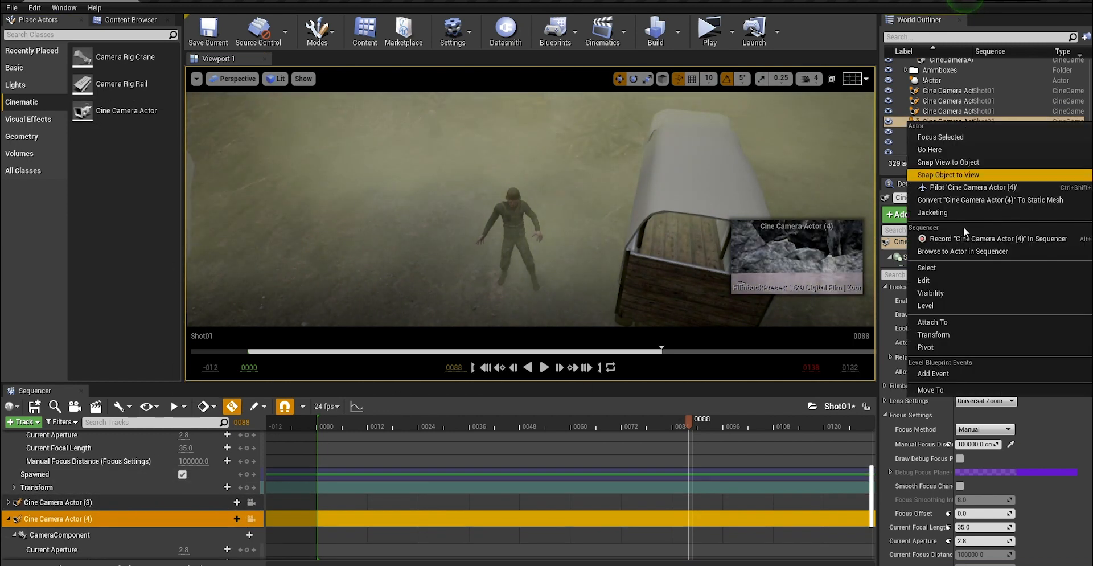
click(956, 174)
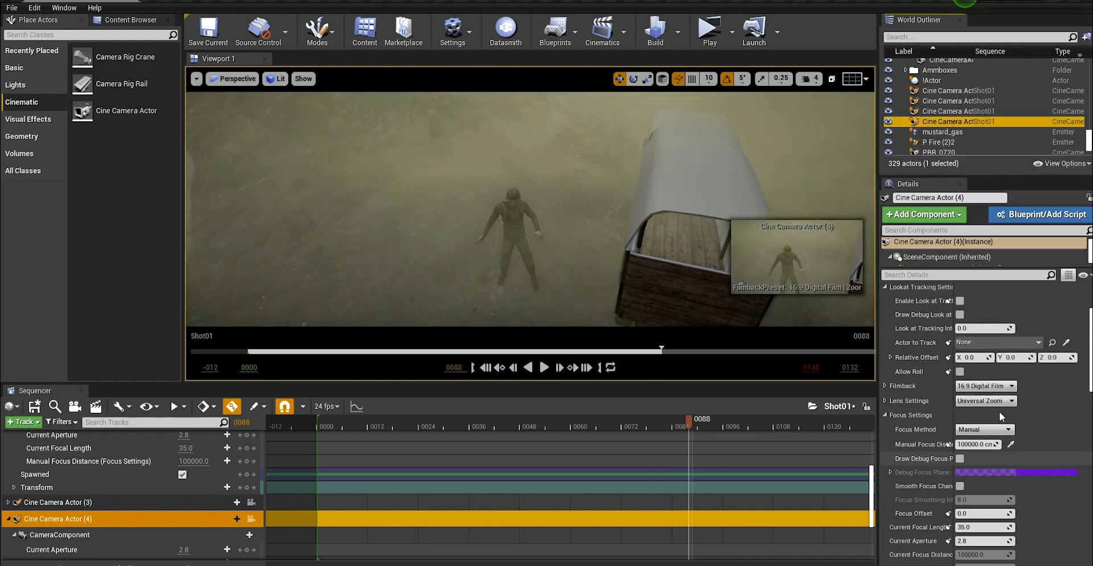
Step: Set the current focal length of Cine Camera Actor (4) to 50
click(971, 527)
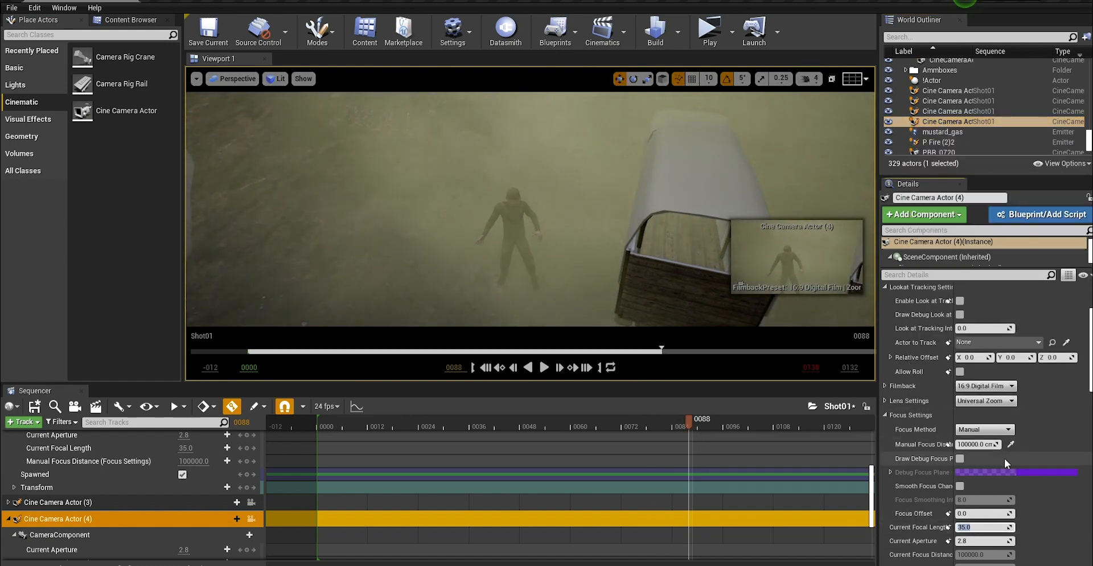
text(50)
key(Return)
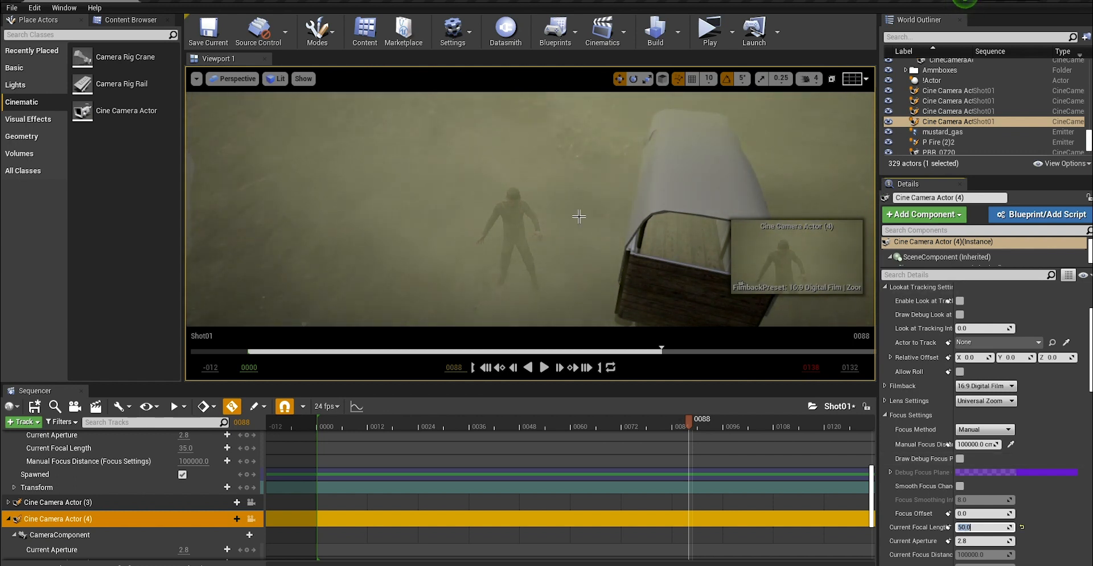
Step: Pilot Cine Camera Actor (4) and open the composition overlay options
click(232, 78)
mouse_move(260, 200)
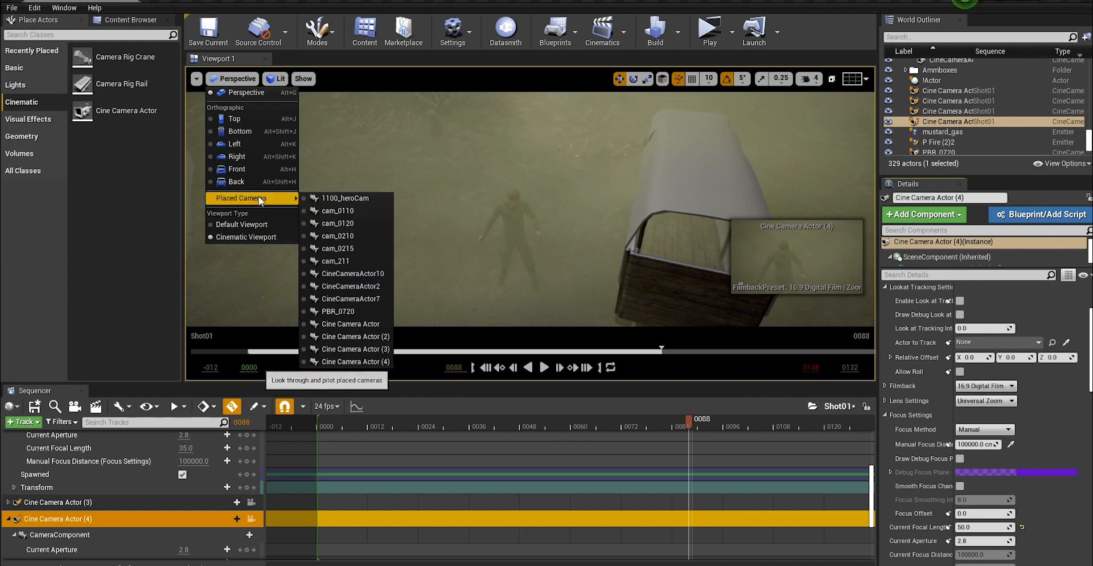
click(355, 362)
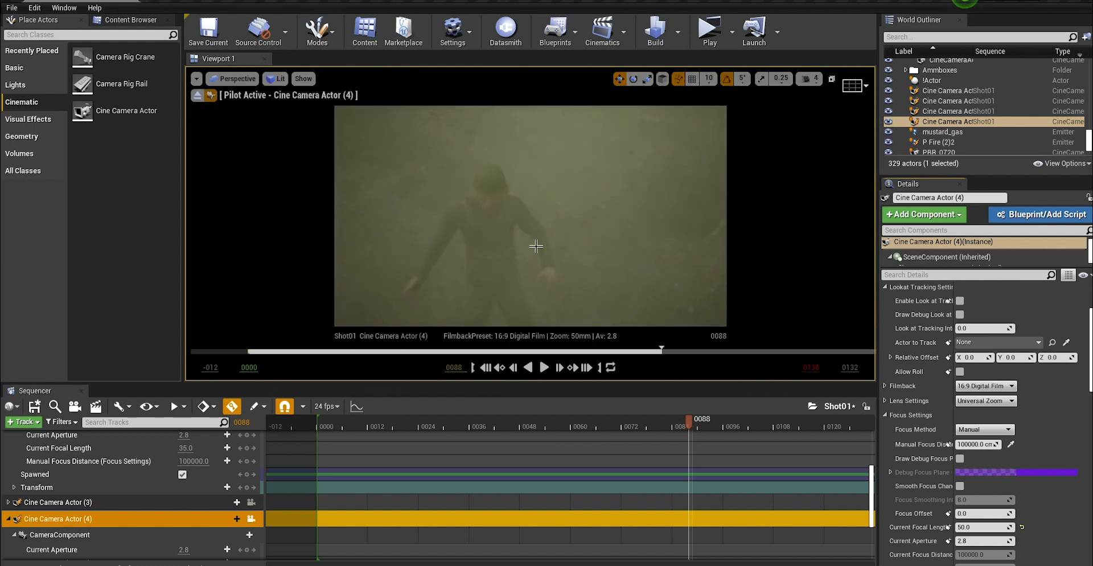
click(846, 84)
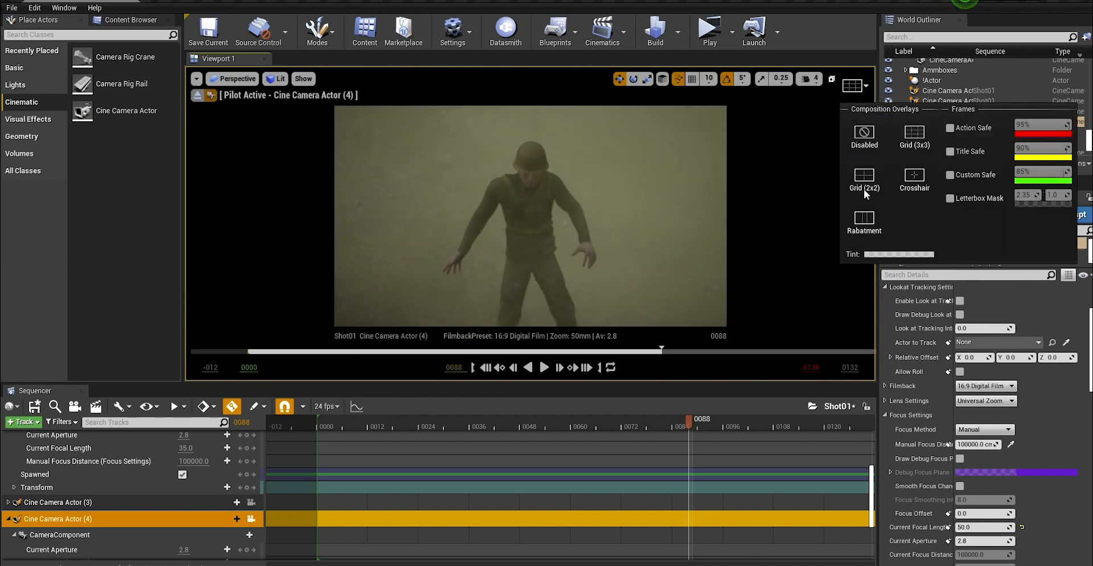
Step: Turn on the letterbox mask overlay and slightly reframe the soldier in the piloted camera's view
click(950, 198)
click(544, 212)
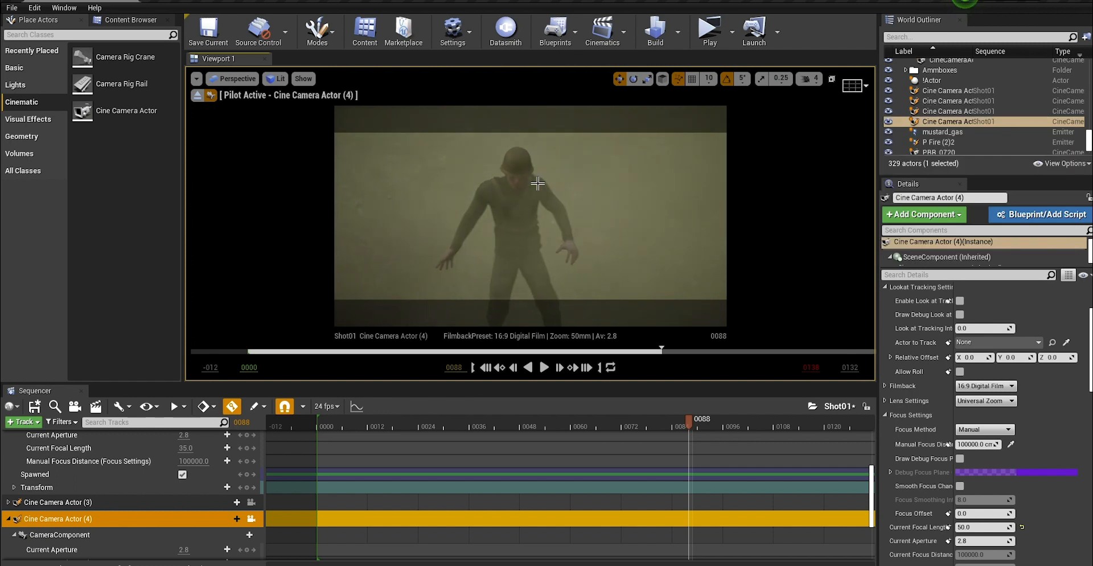
Step: Set Cine Camera Actor (4)'s manual focus distance to about 545 on the soldier, showing the debug focus plane only while adjusting
click(991, 435)
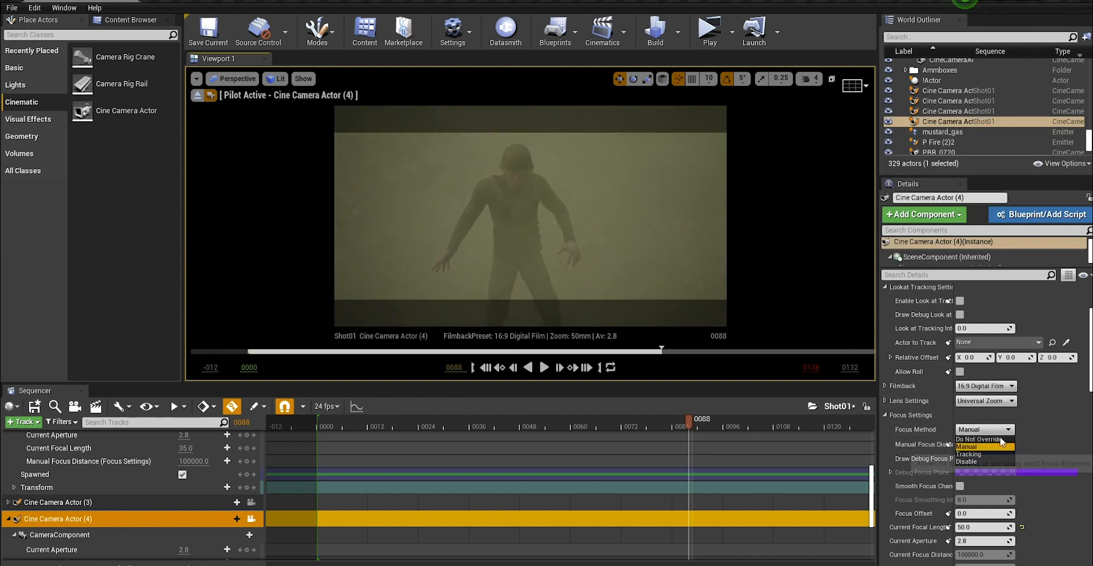
click(993, 455)
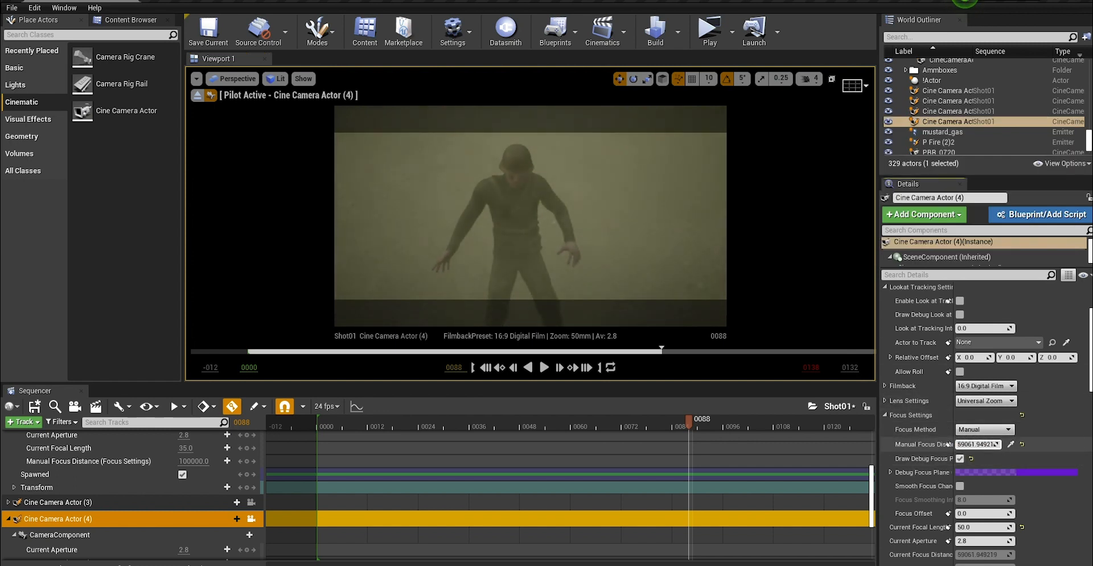
drag(975, 444, 973, 444)
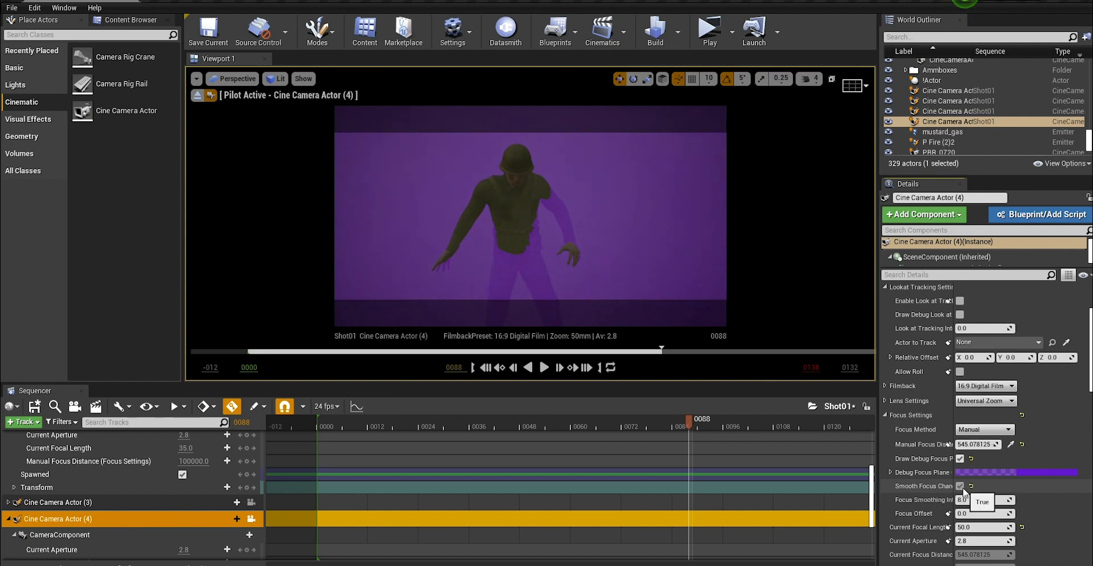
click(961, 459)
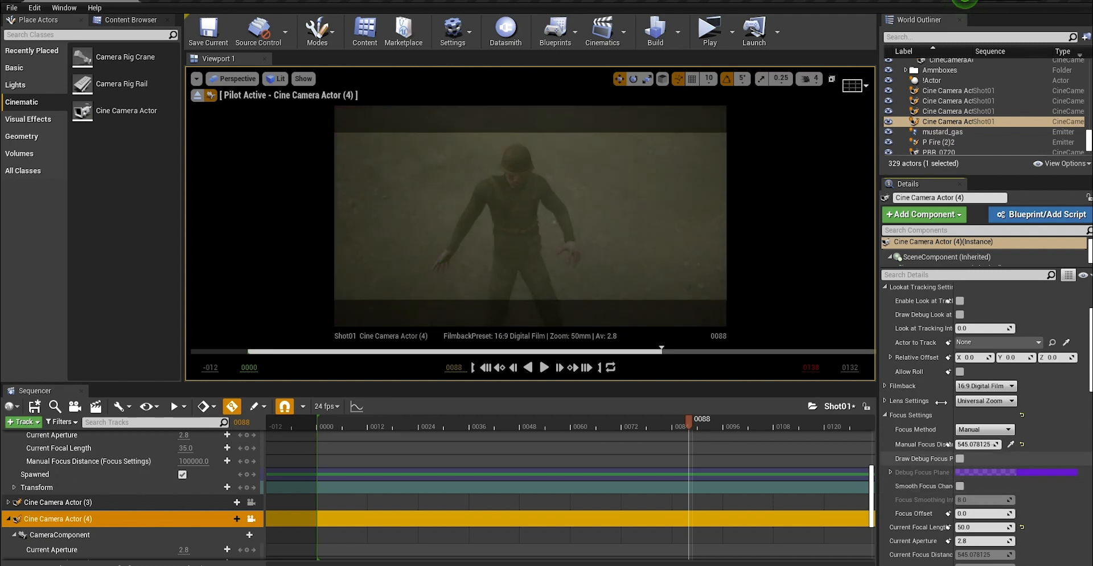
mouse_move(688, 424)
mouse_down()
mouse_move(580, 437)
mouse_move(740, 426)
mouse_move(640, 431)
mouse_move(691, 432)
mouse_up()
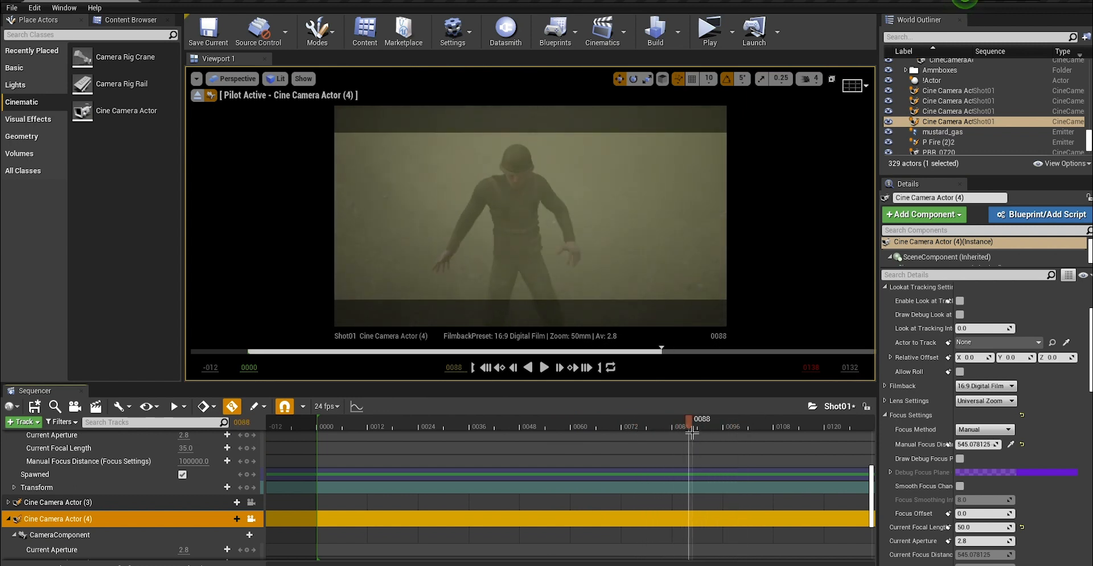
Step: Stop piloting Cine Camera Actor (4) and switch the viewport to the default viewport type
click(197, 95)
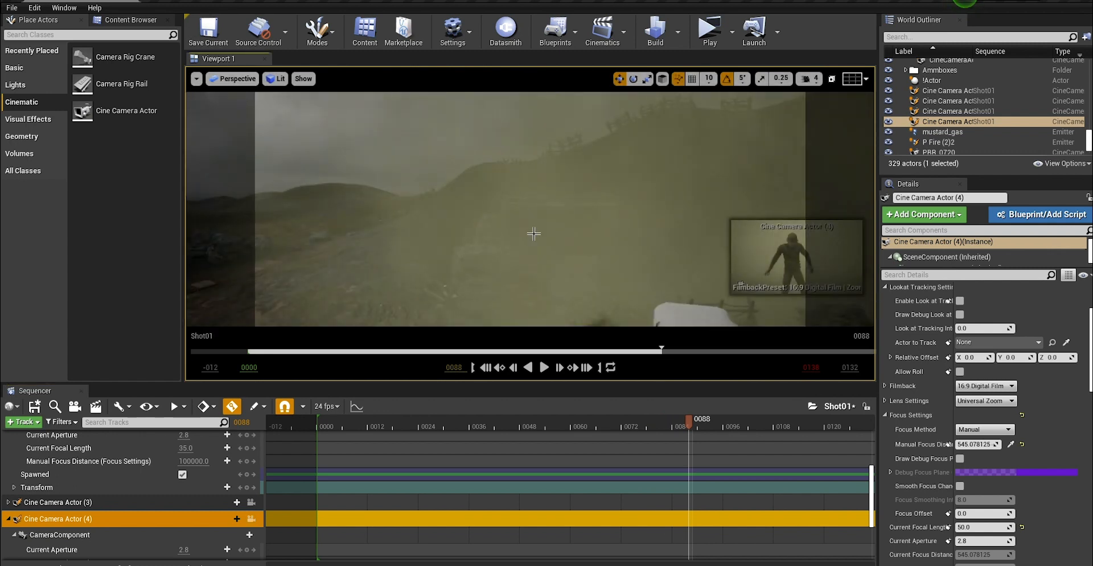
click(218, 80)
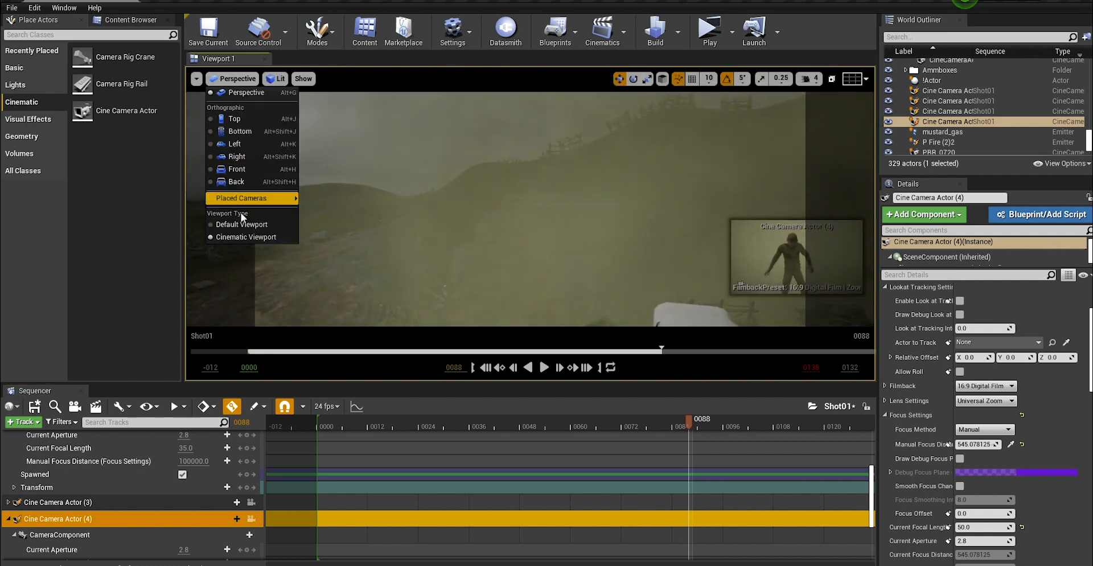
click(245, 220)
right_drag(529, 275, 524, 310)
Step: Browse the project content to the Debris folder inside the ExplosionsMegaPack meshes
click(131, 20)
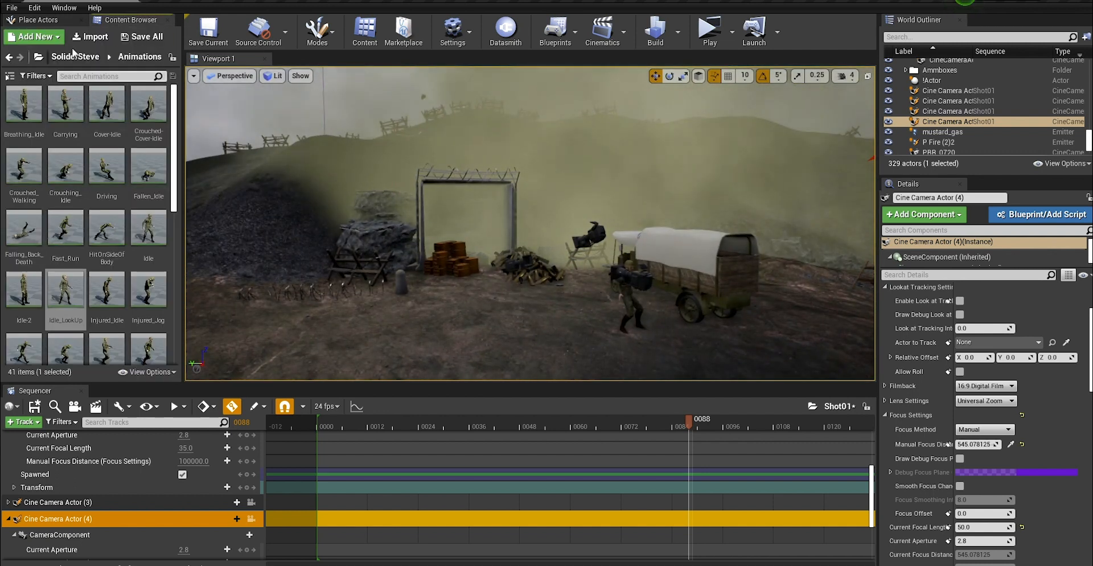
click(74, 57)
click(60, 57)
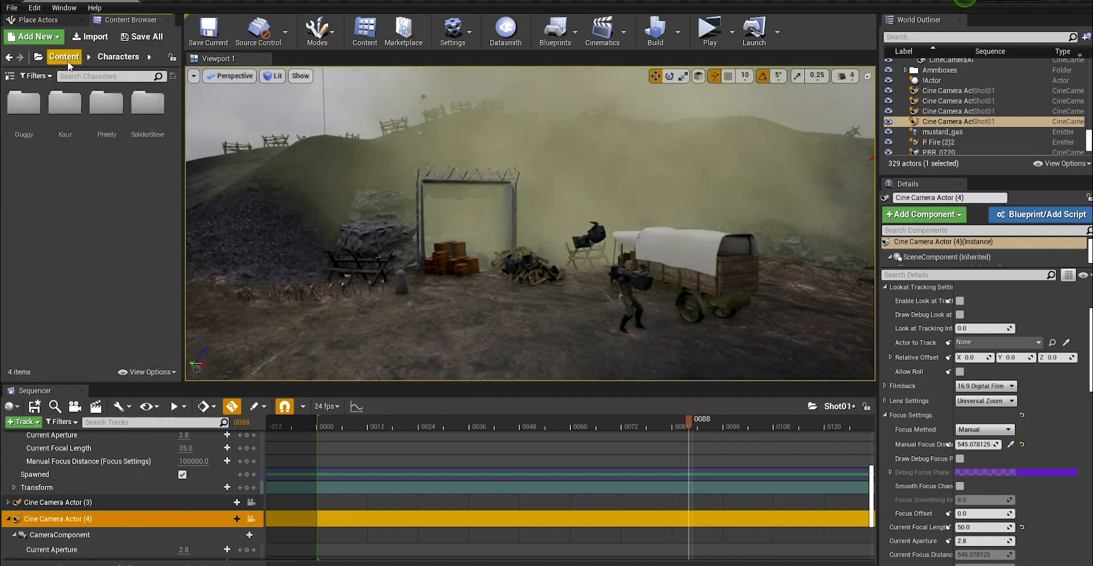
click(64, 56)
double_click(67, 166)
click(164, 114)
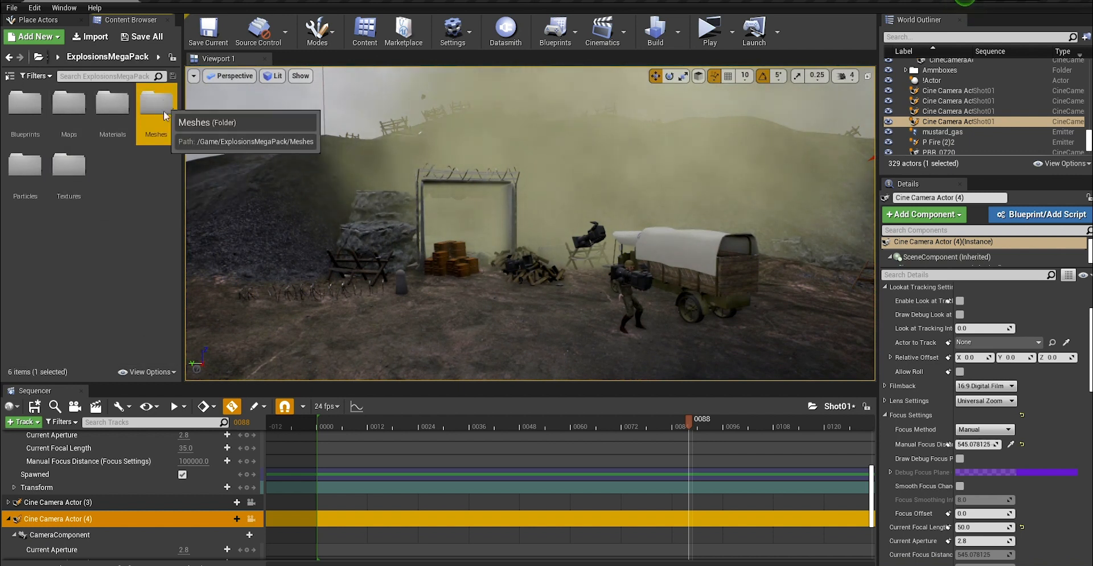
double_click(164, 114)
double_click(74, 112)
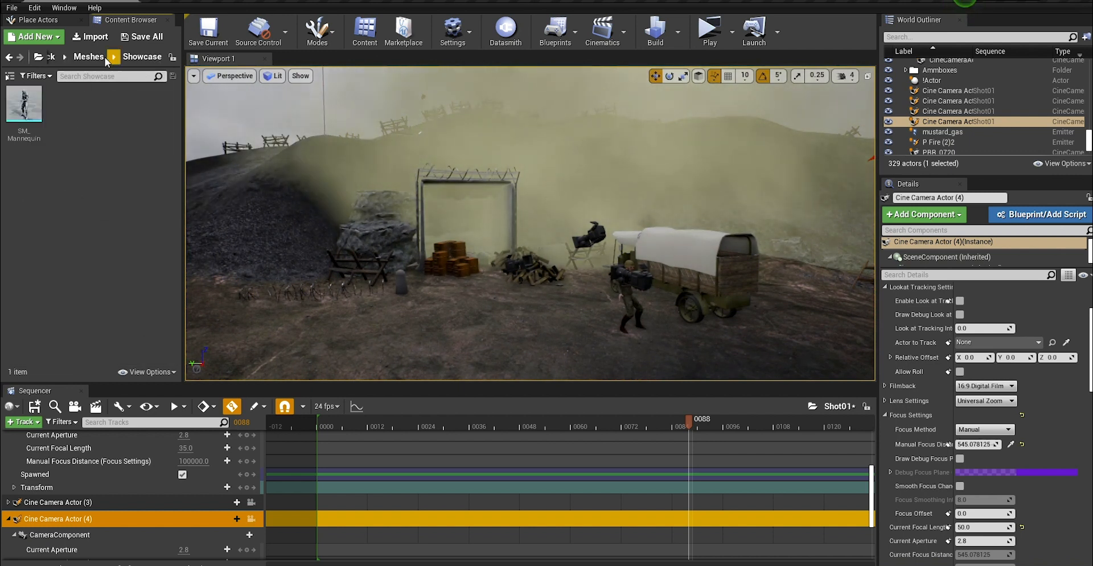
click(91, 57)
double_click(24, 105)
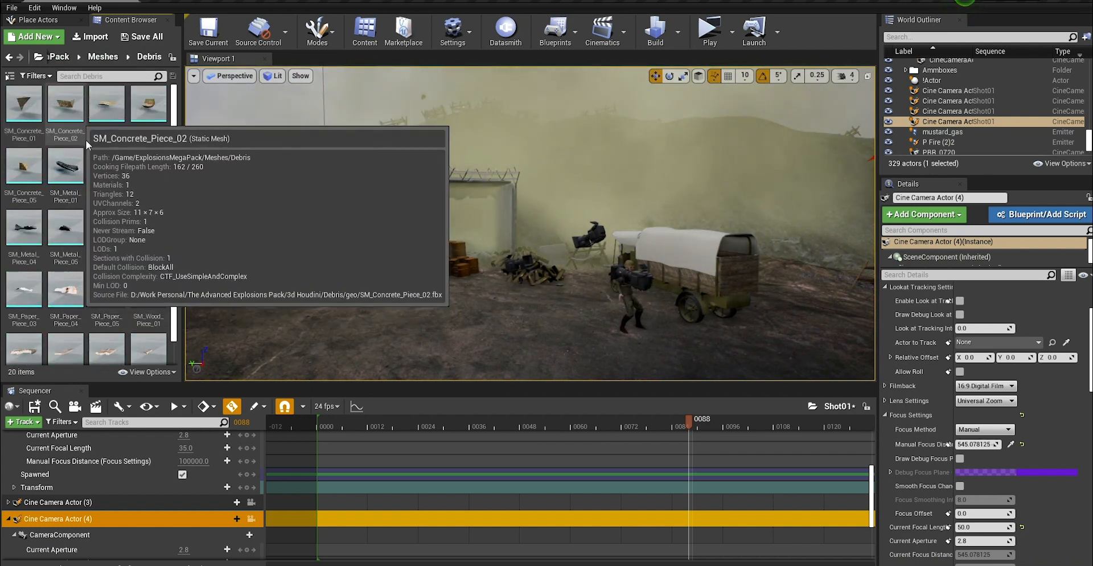
Step: Open the SM_Metal_Piece_01 mesh, examine its shape and surface up close, and close its editor
click(66, 166)
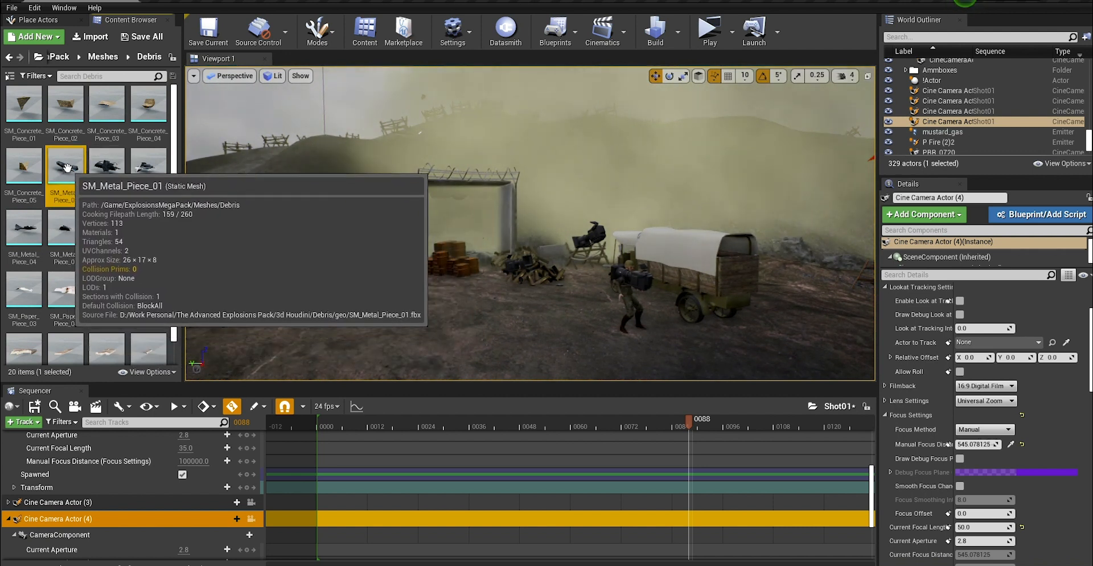
double_click(66, 166)
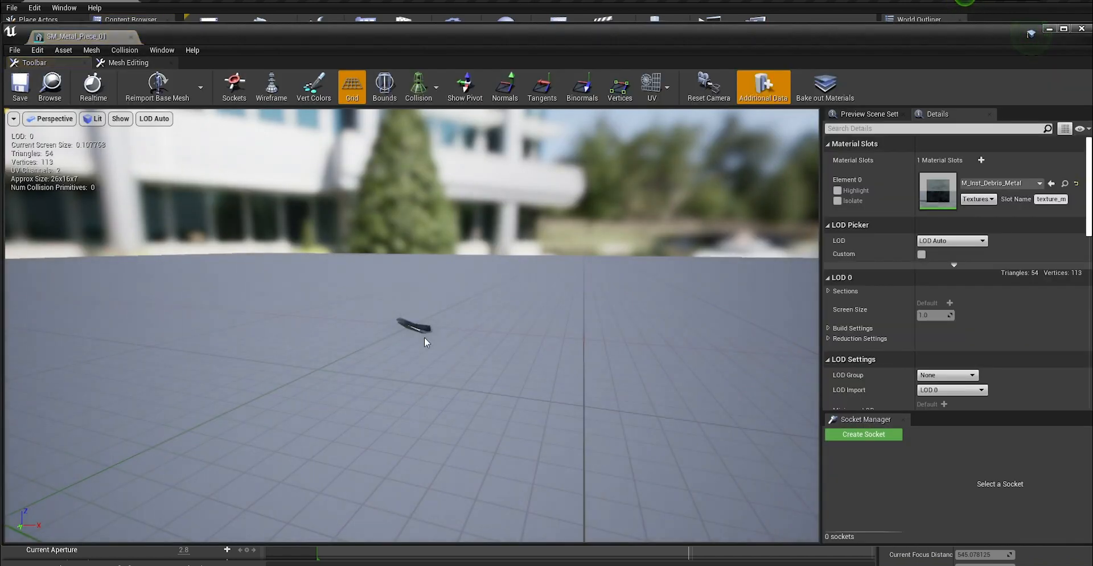
scroll(425, 337, up, 8)
scroll(666, 361, down, 8)
scroll(666, 362, up, 9)
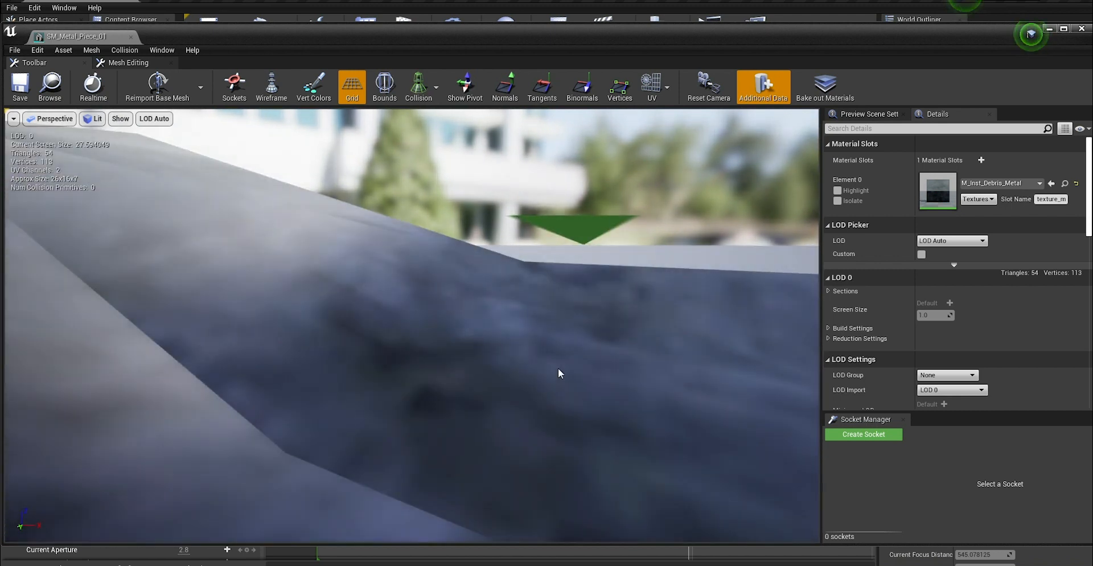
scroll(558, 374, down, 9)
drag(549, 385, 410, 148)
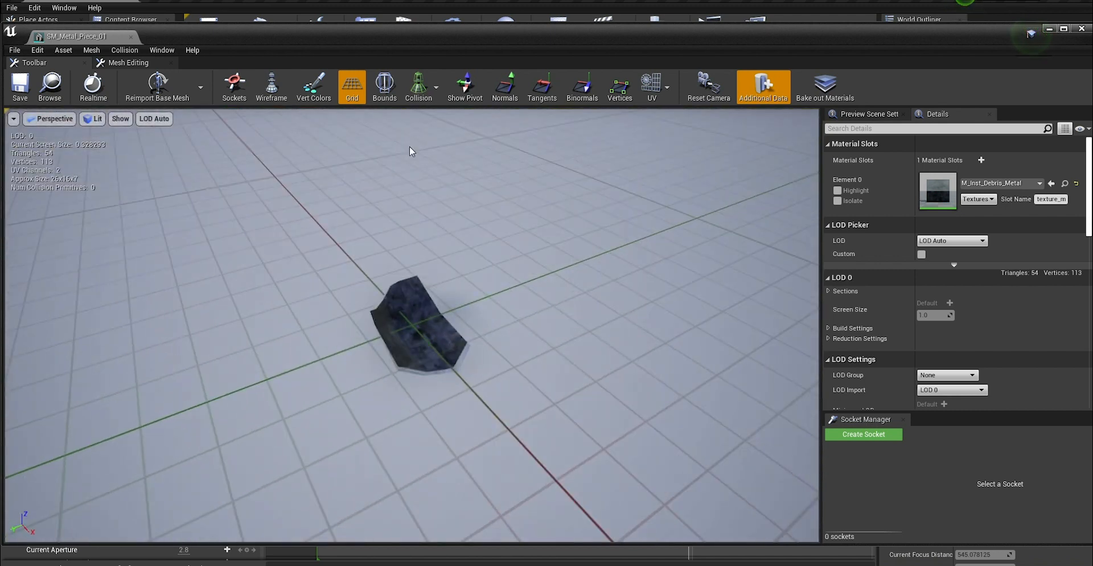
click(1082, 28)
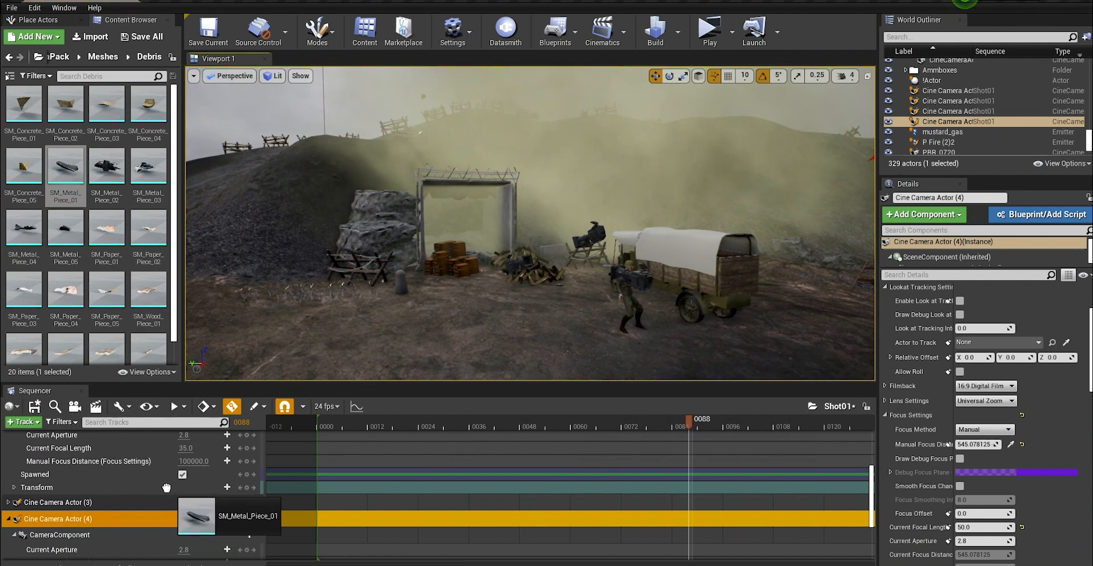
Step: Add SM_Metal_Piece_01 to the Shot01 sequence and move it in front of Cine Camera Actor (4)'s lens
drag(166, 488, 165, 489)
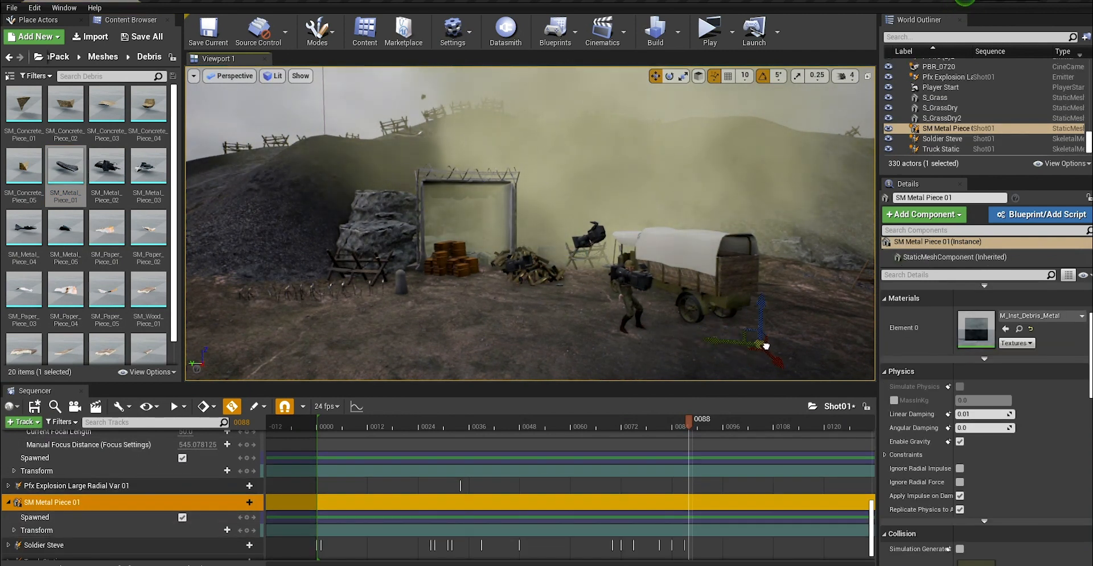
mouse_move(610, 308)
right_down()
mouse_move(626, 319)
mouse_move(611, 308)
right_up()
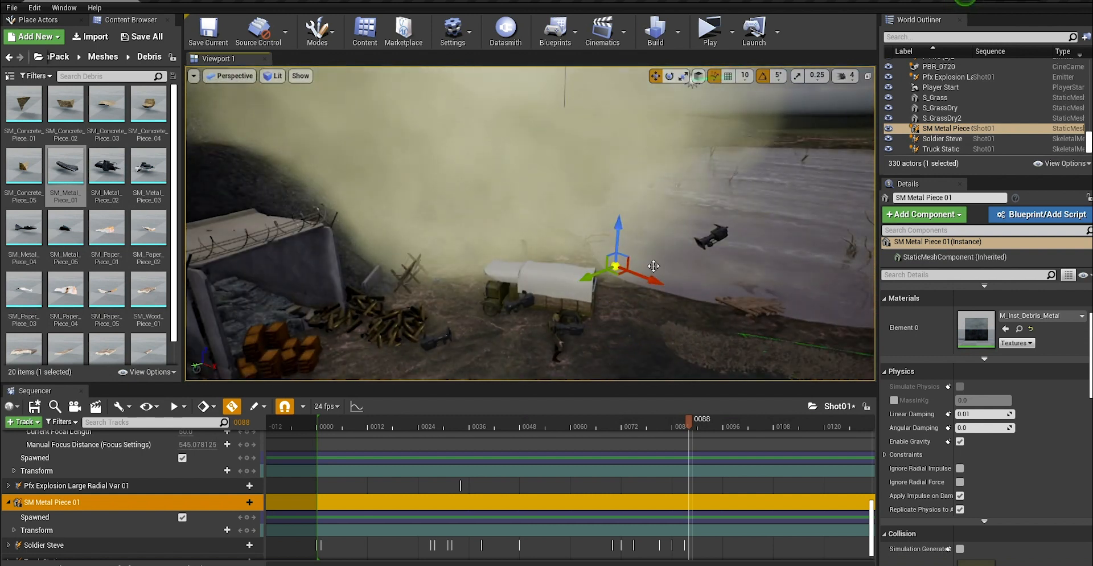
right_drag(653, 266, 582, 275)
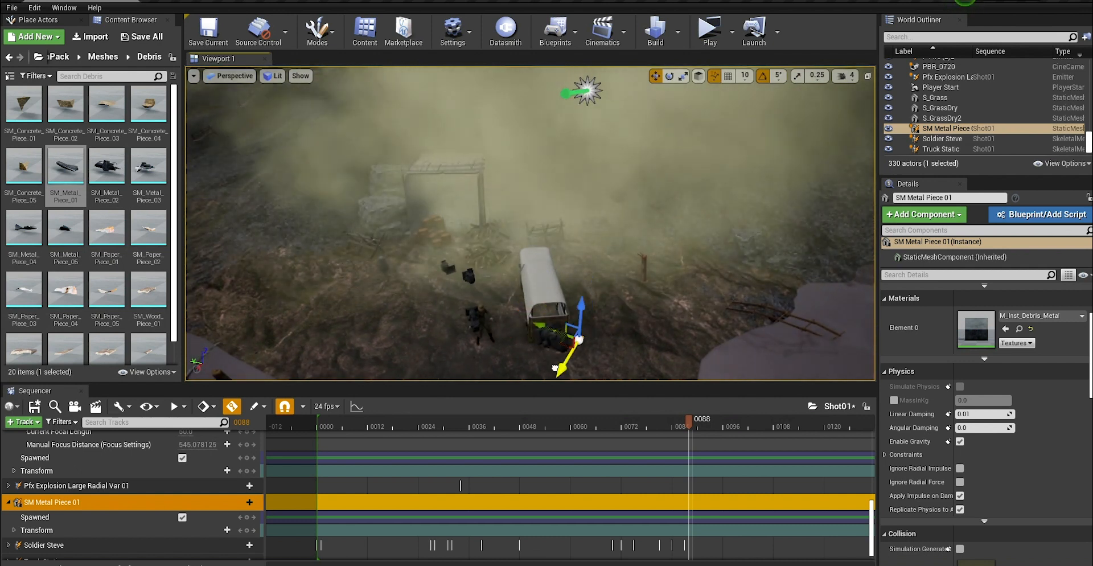
drag(555, 368, 543, 378)
right_drag(543, 375, 407, 365)
drag(380, 267, 360, 214)
right_drag(359, 214, 360, 171)
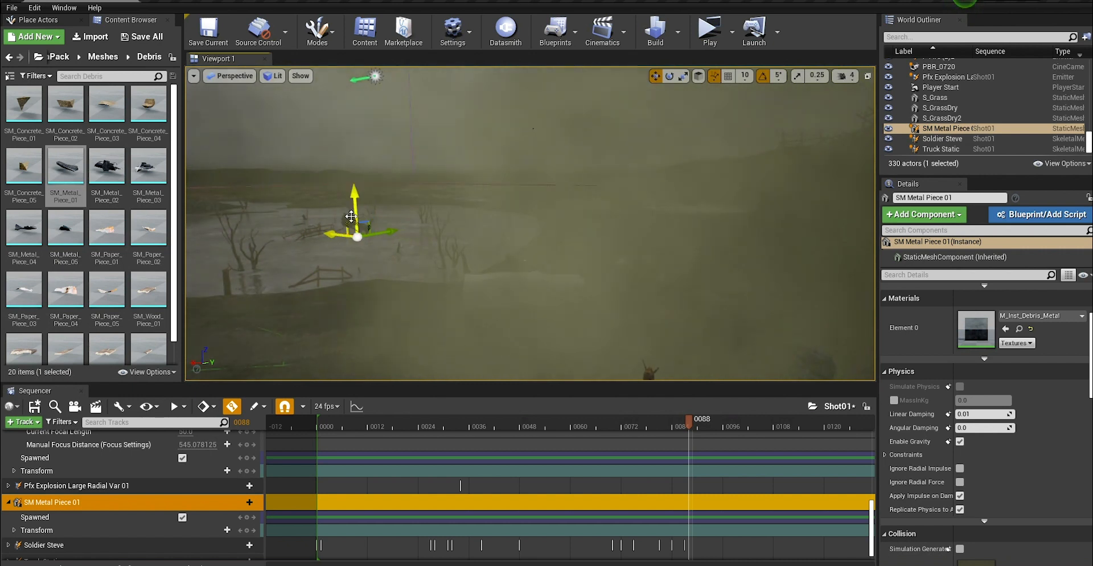
right_drag(533, 128, 524, 244)
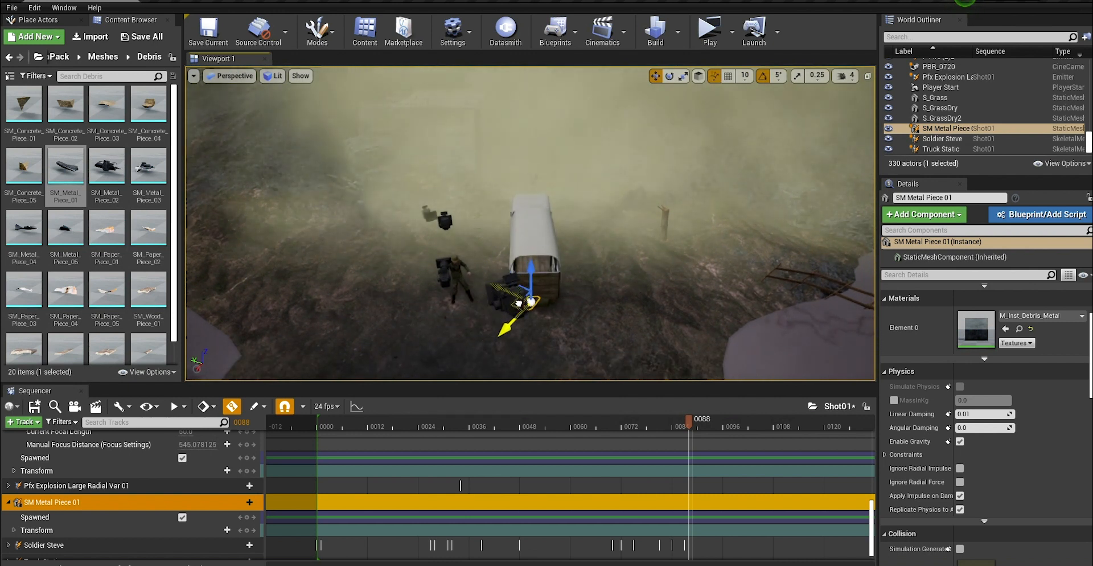
right_drag(524, 244, 433, 193)
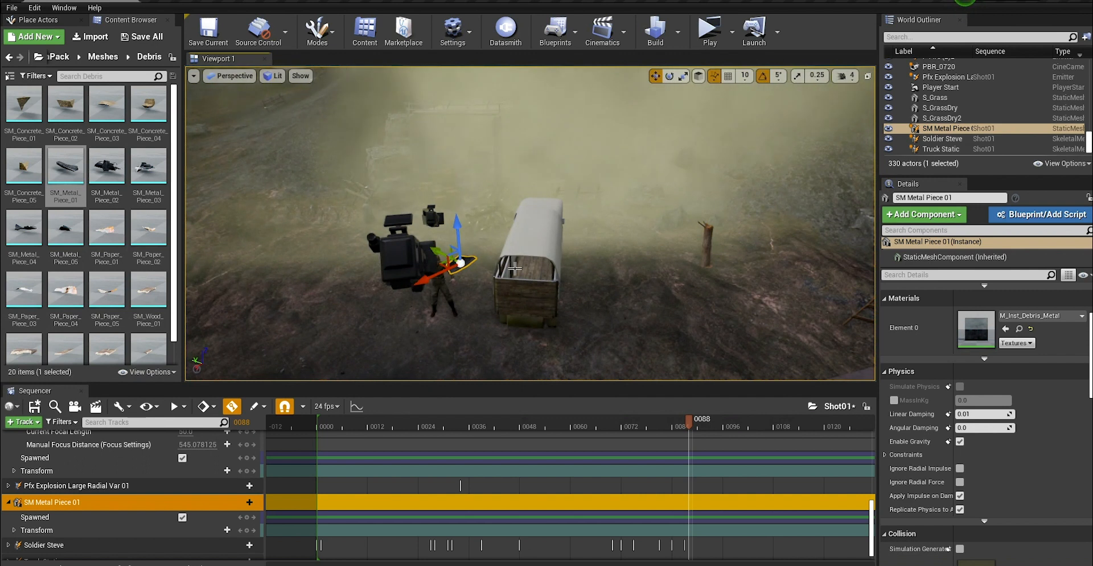
right_drag(515, 268, 427, 254)
Step: Key the metal piece's transform in front of the camera at frame 88 and near the soldier at frame 102
click(291, 236)
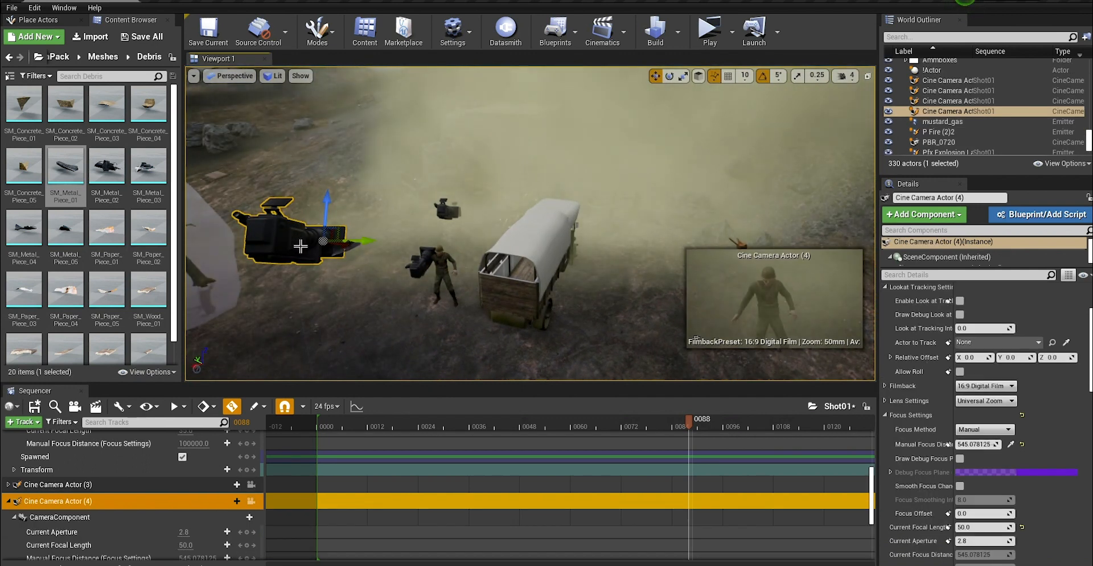
click(336, 252)
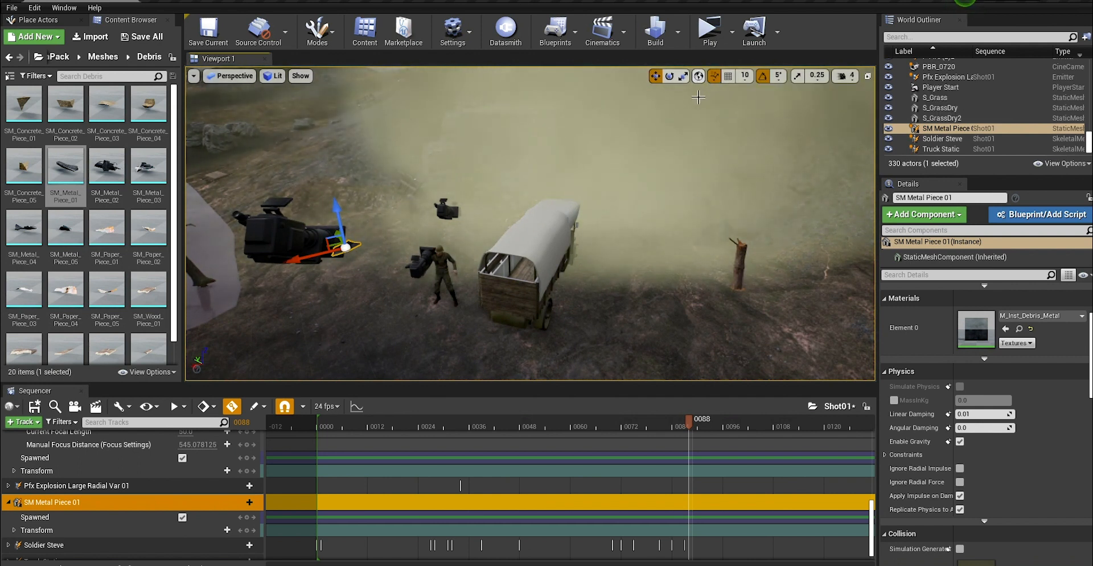
right_drag(393, 245, 410, 223)
key(f)
alt+right_drag(491, 232, 438, 241)
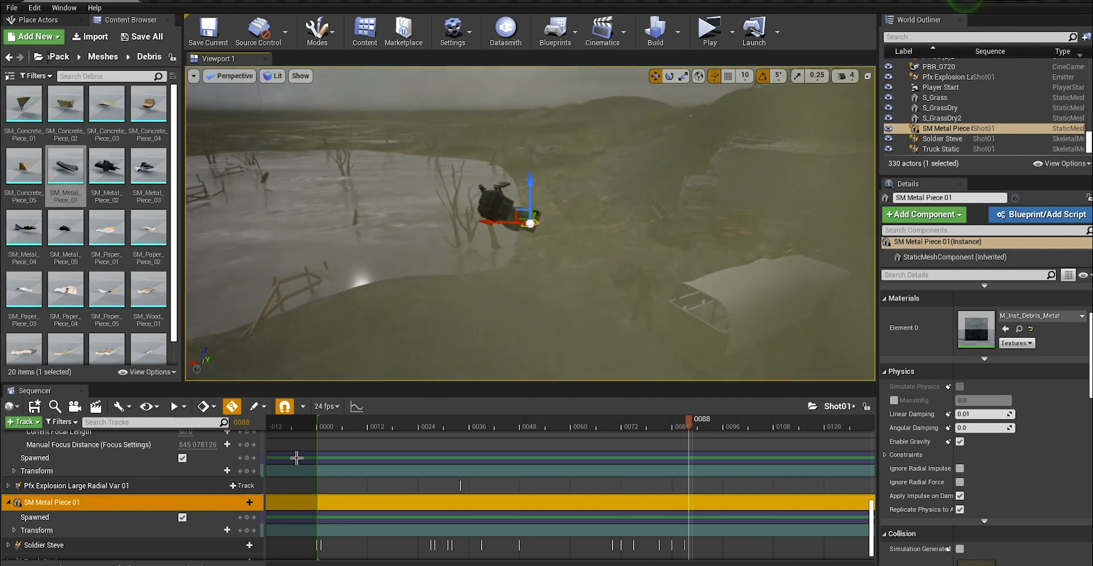
click(247, 530)
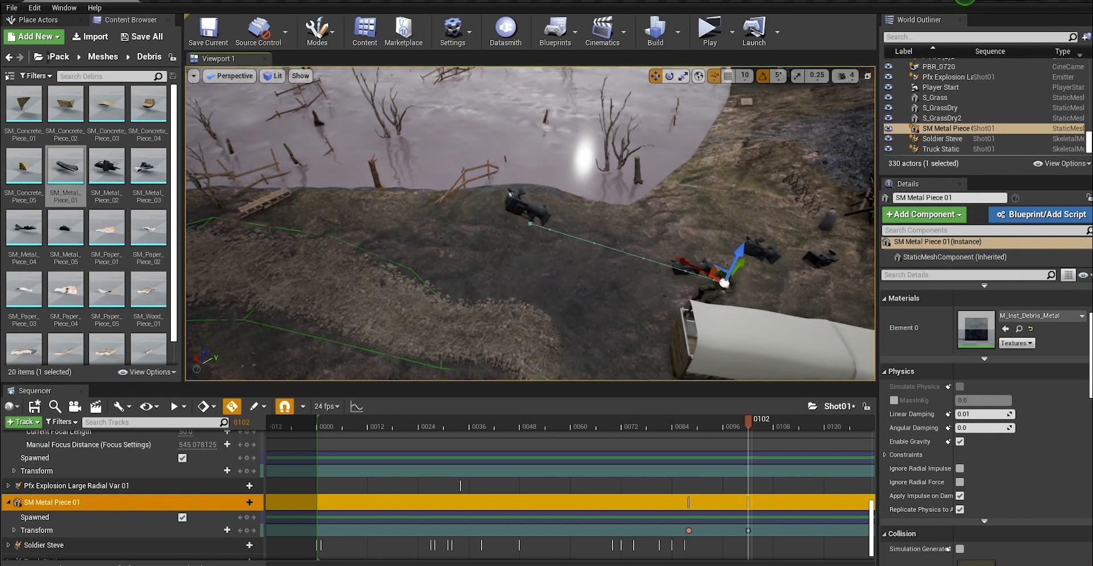
Step: Examine the metal piece's flight toward the soldier from several angles and in Cine Camera Actor (4)'s preview at frame 93
alt+drag(573, 283, 533, 220)
middle_drag(532, 250, 573, 283)
scroll(537, 273, down, 3)
alt+drag(537, 273, 688, 290)
click(506, 211)
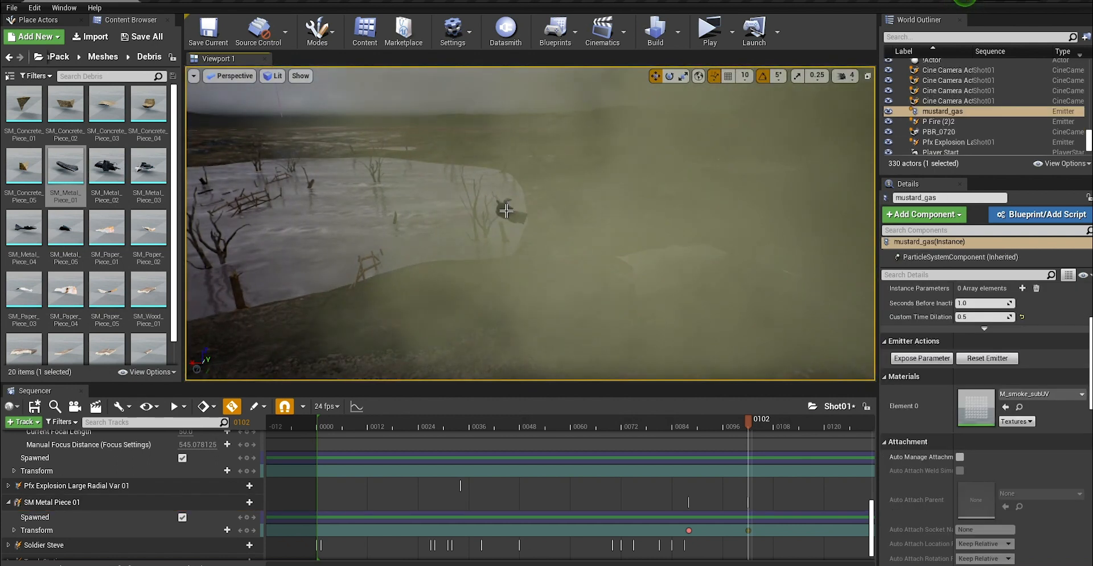
alt+drag(500, 231, 535, 279)
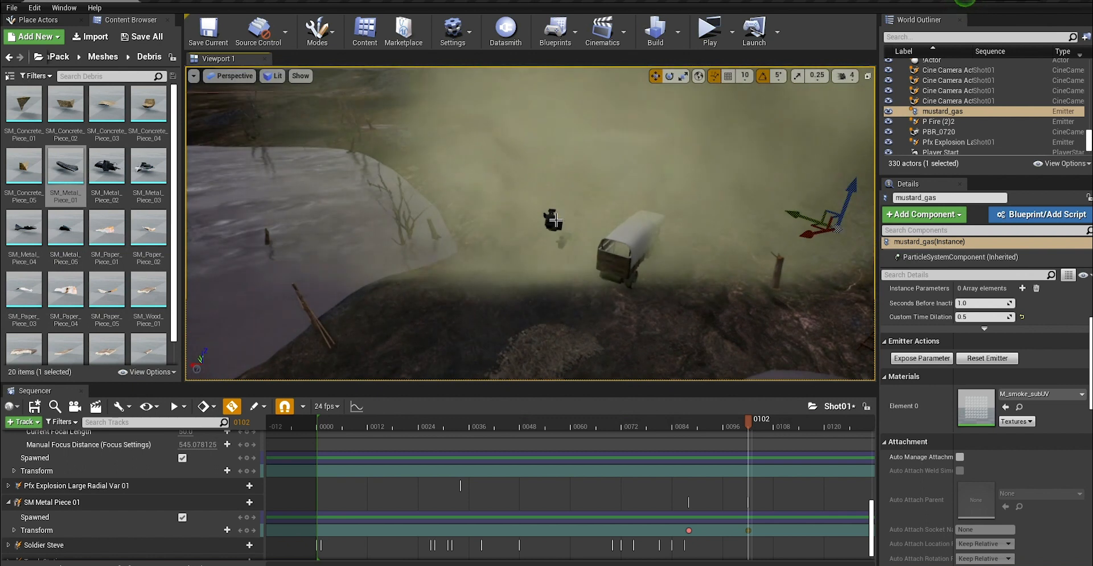
click(551, 222)
drag(740, 426, 710, 442)
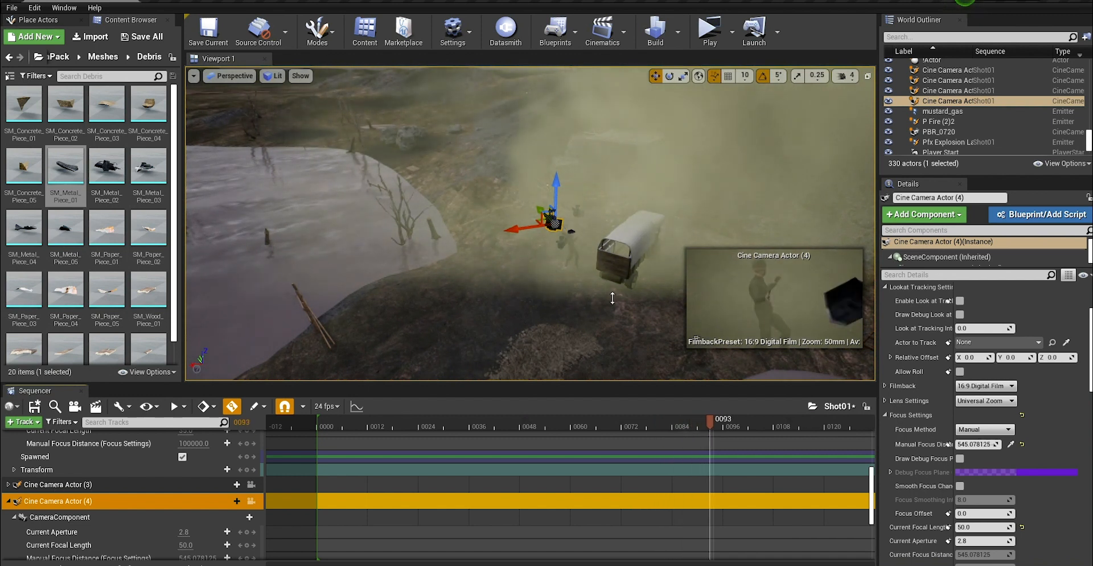
Step: Select SM Metal Piece 01 and shift its two transform keys earlier, to frames 74 and 88
click(570, 230)
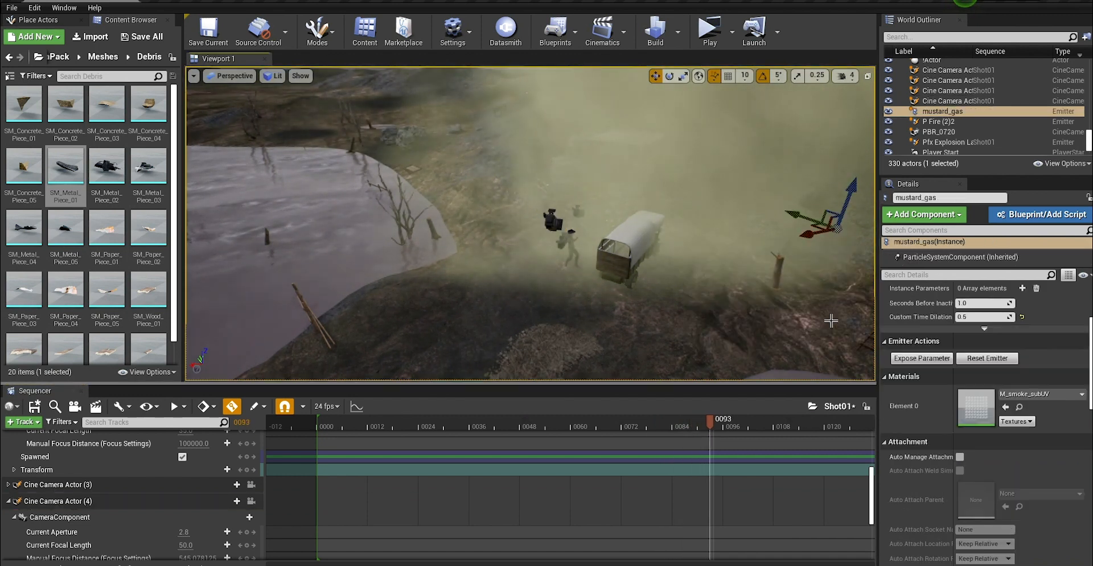
click(569, 232)
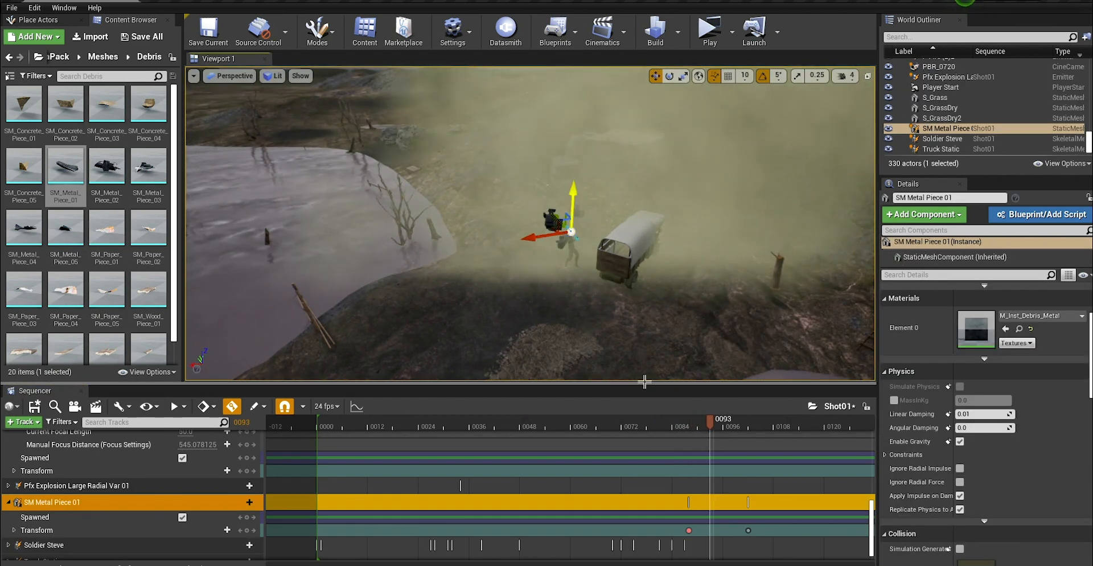
click(600, 530)
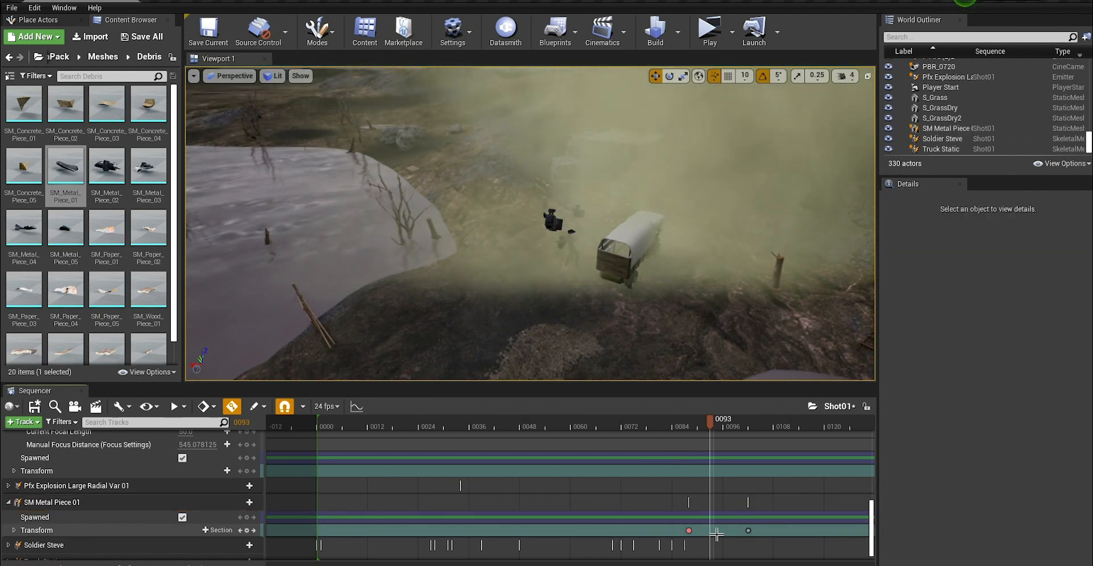
click(748, 531)
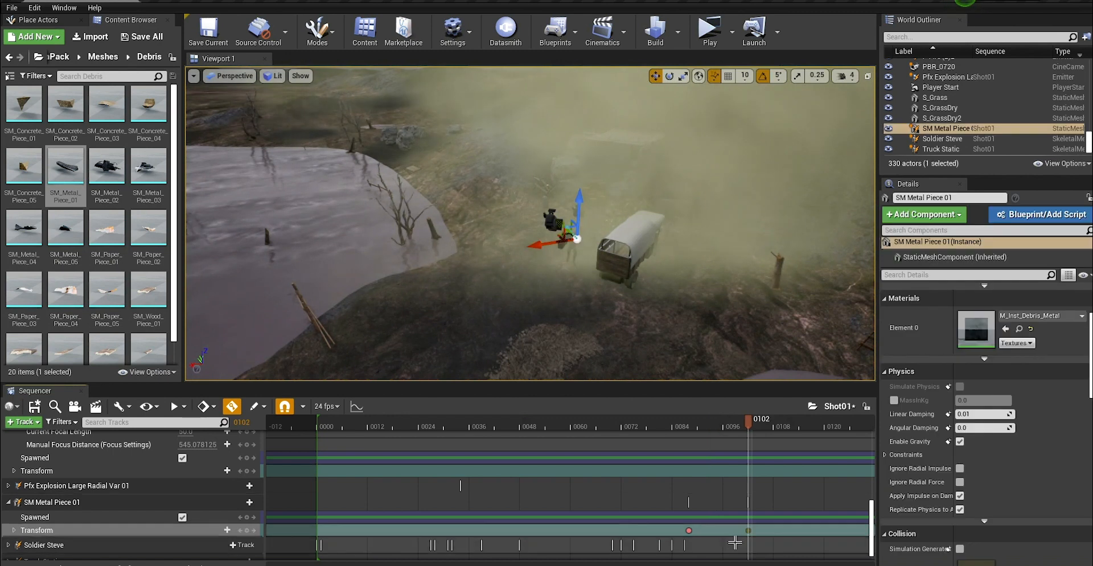
click(689, 531)
drag(689, 530, 632, 530)
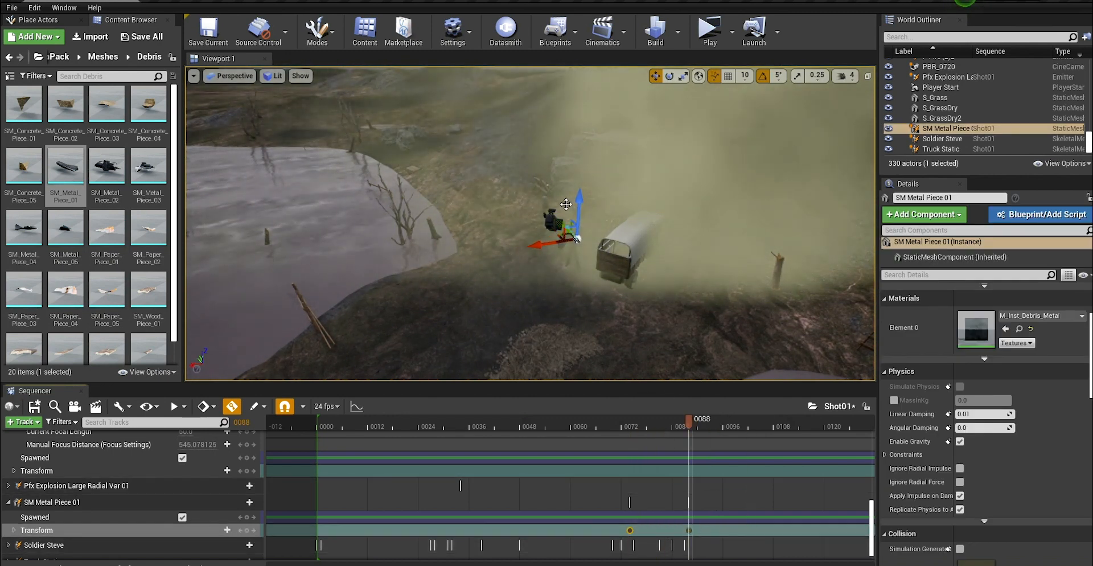
Step: Review the retimed metal piece flight in Cine Camera Actor (4)'s preview around frames 85 to 88
click(573, 245)
drag(693, 429, 669, 436)
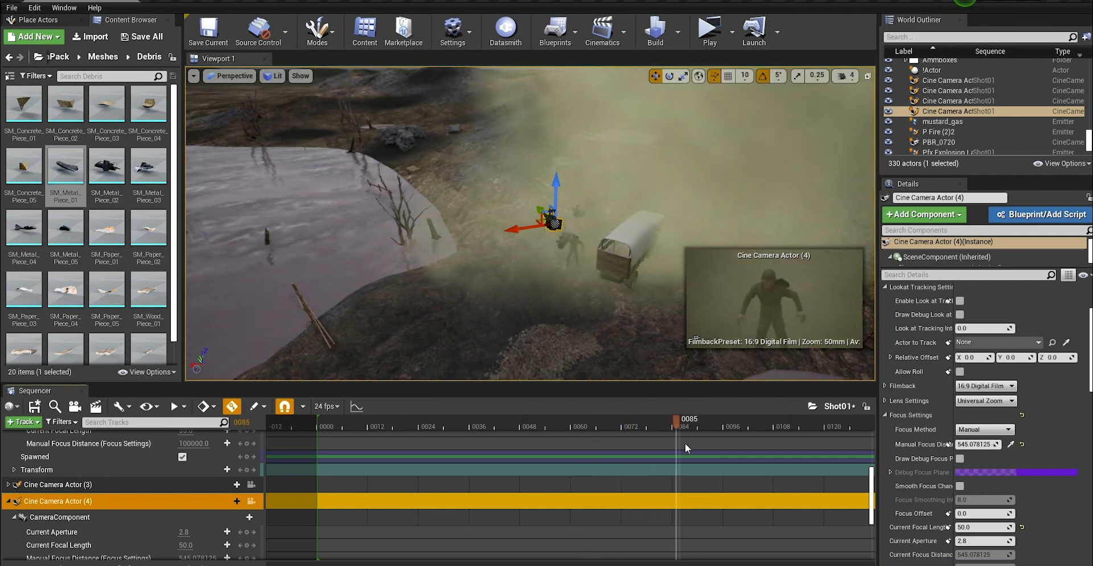
drag(745, 449, 690, 429)
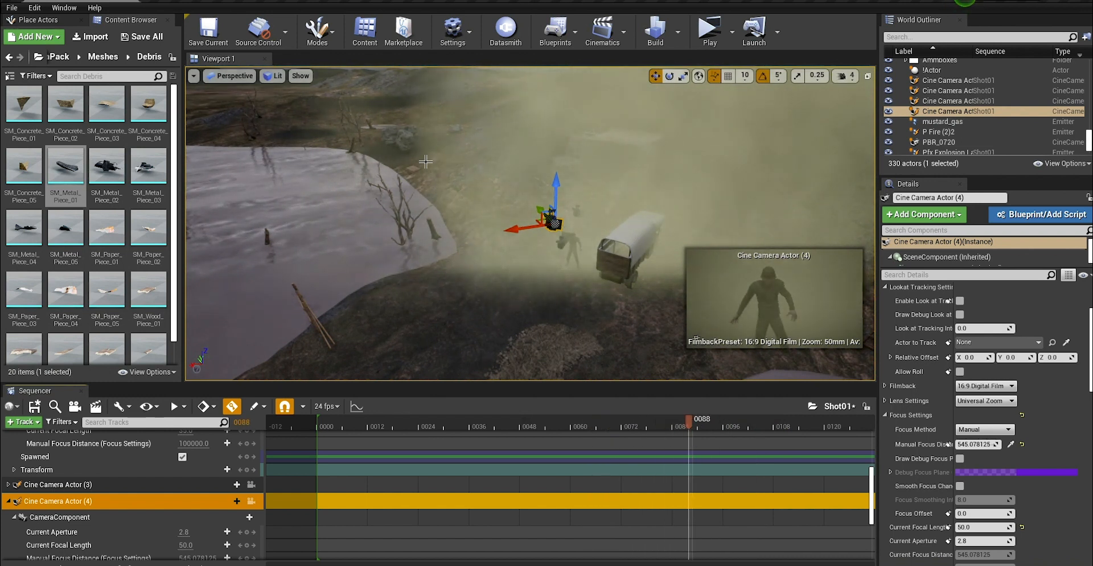
Step: Set SM Metal Piece 01's transform keys at frames 74 and 88 to linear interpolation in the curve editor
click(9, 501)
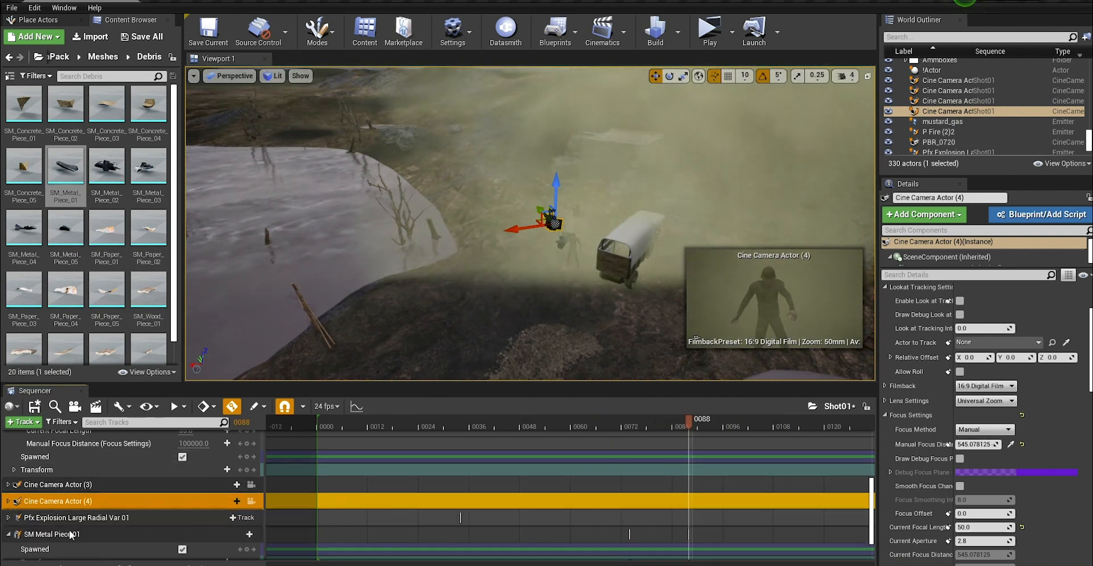
click(37, 535)
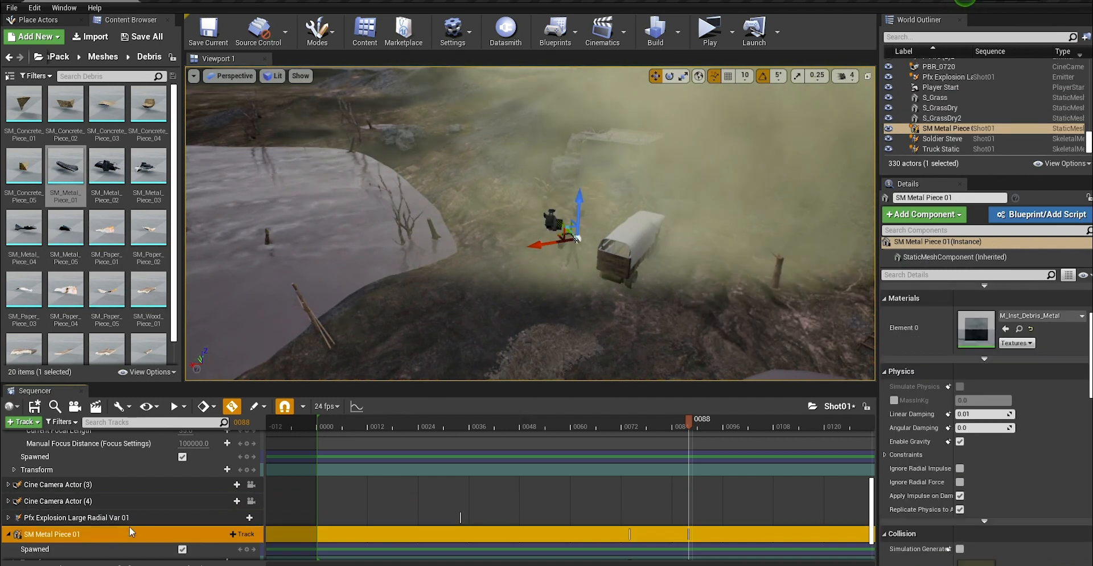
click(354, 406)
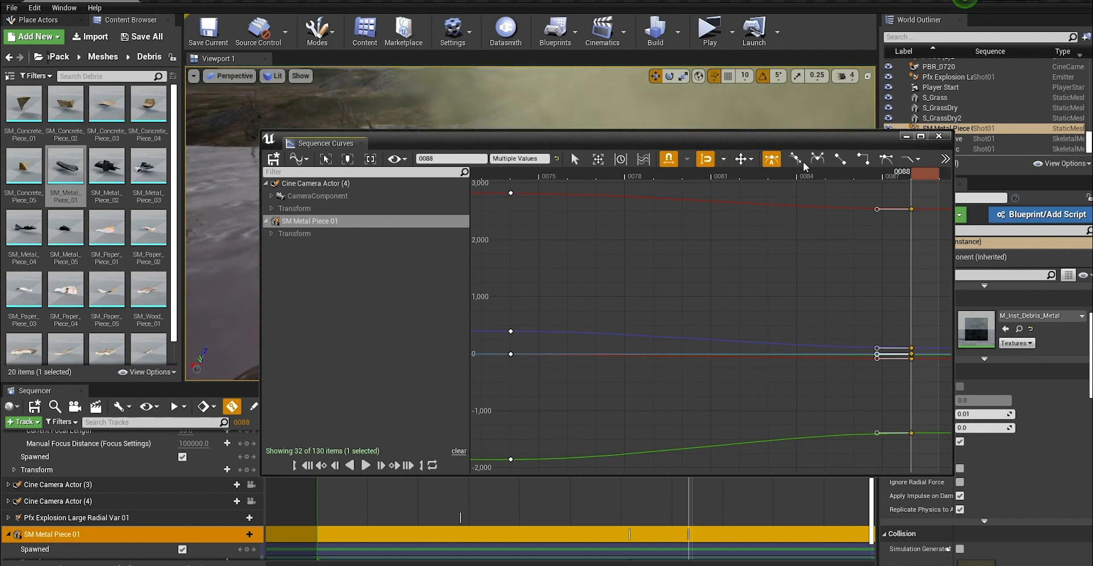
click(841, 159)
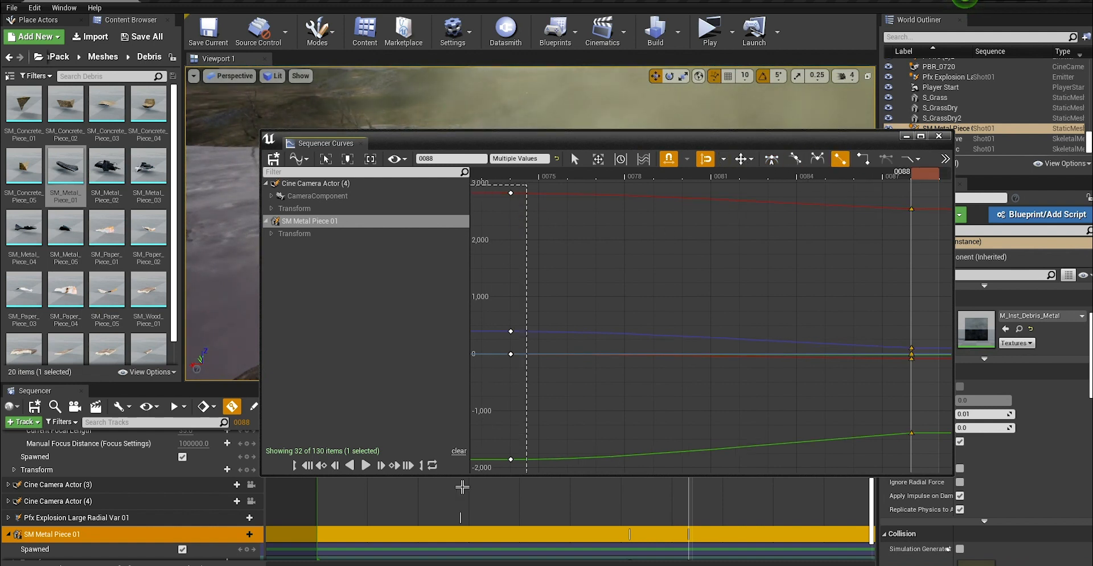
drag(463, 487, 463, 487)
click(841, 159)
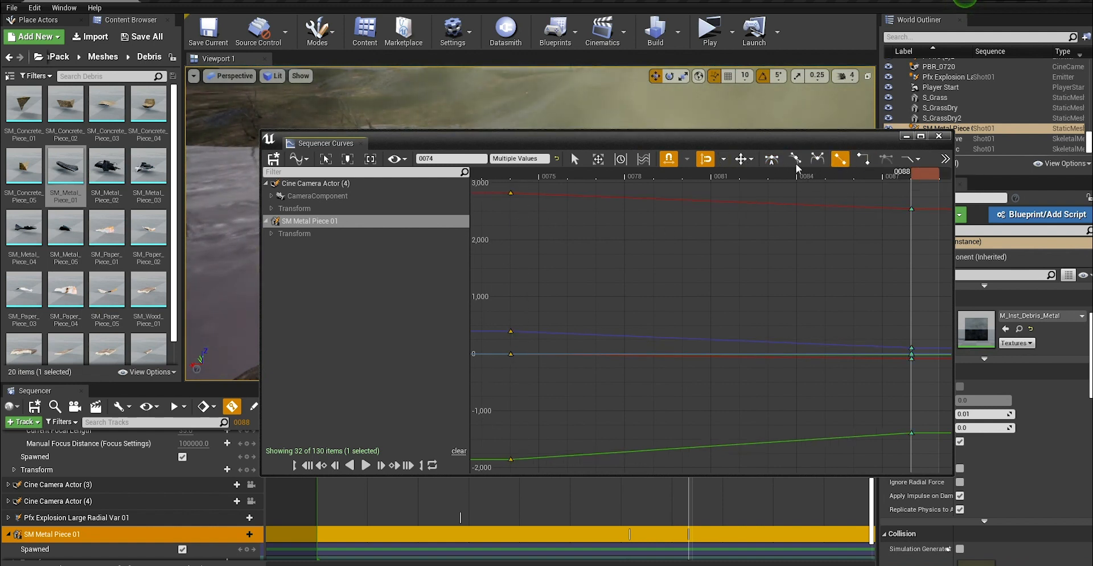
click(940, 136)
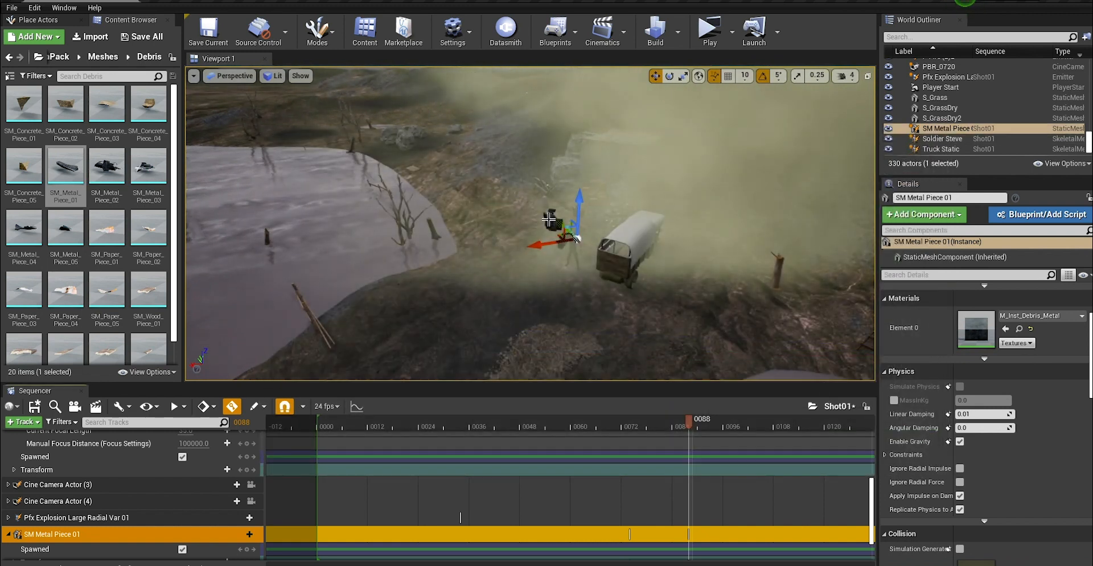
Step: Check the linear flight of the metal piece in Cine Camera Actor (4)'s preview between frames 72 and 89
click(549, 218)
drag(688, 424, 667, 411)
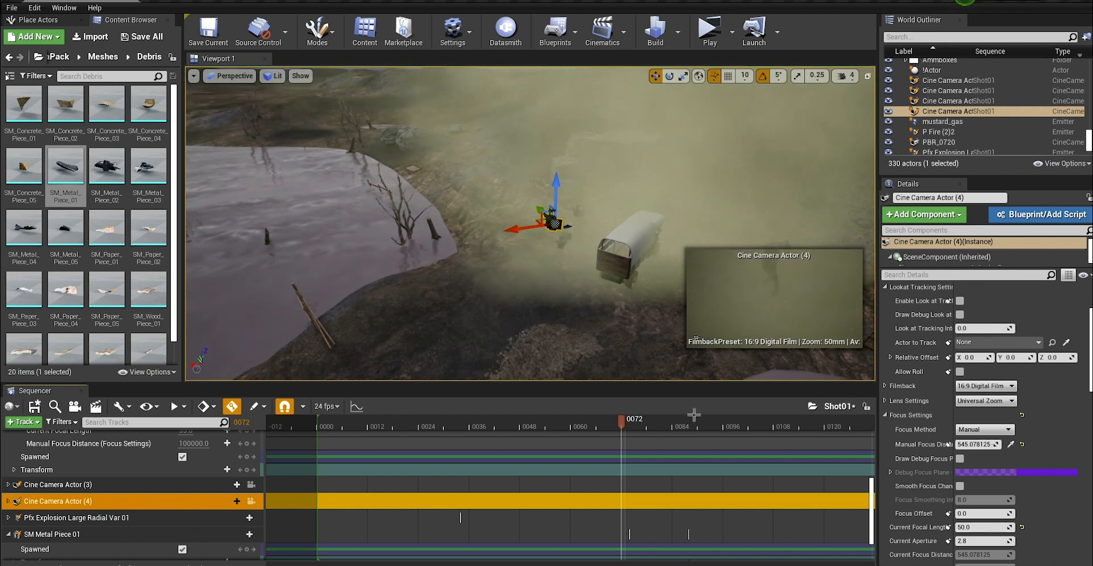
drag(647, 422, 693, 433)
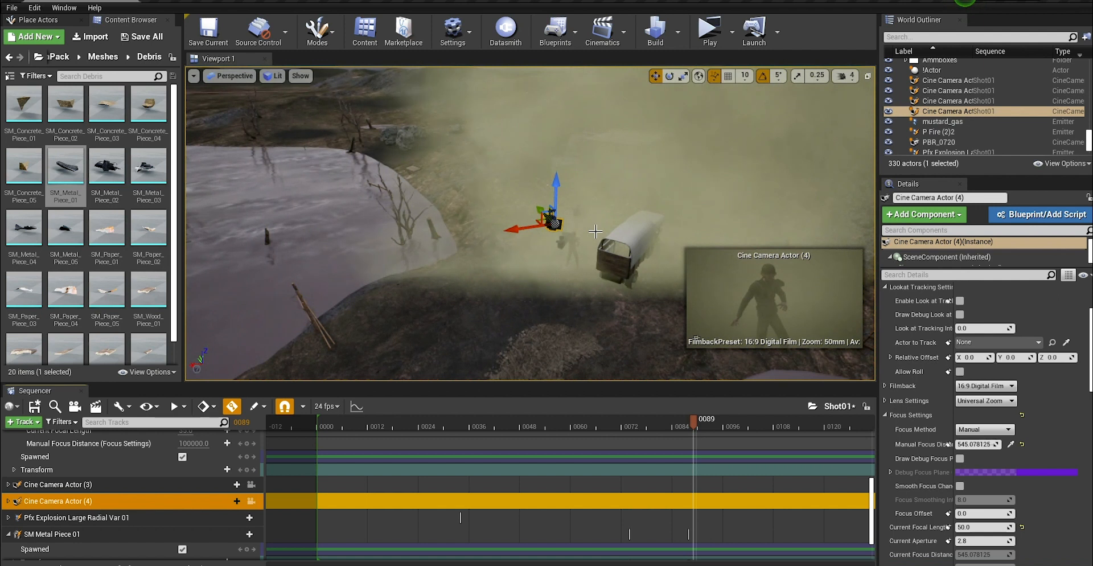
Step: Key the metal piece on the ground near the soldier at frame 101 and scrub back to frame 35
click(64, 534)
key(f)
scroll(665, 312, down, 15)
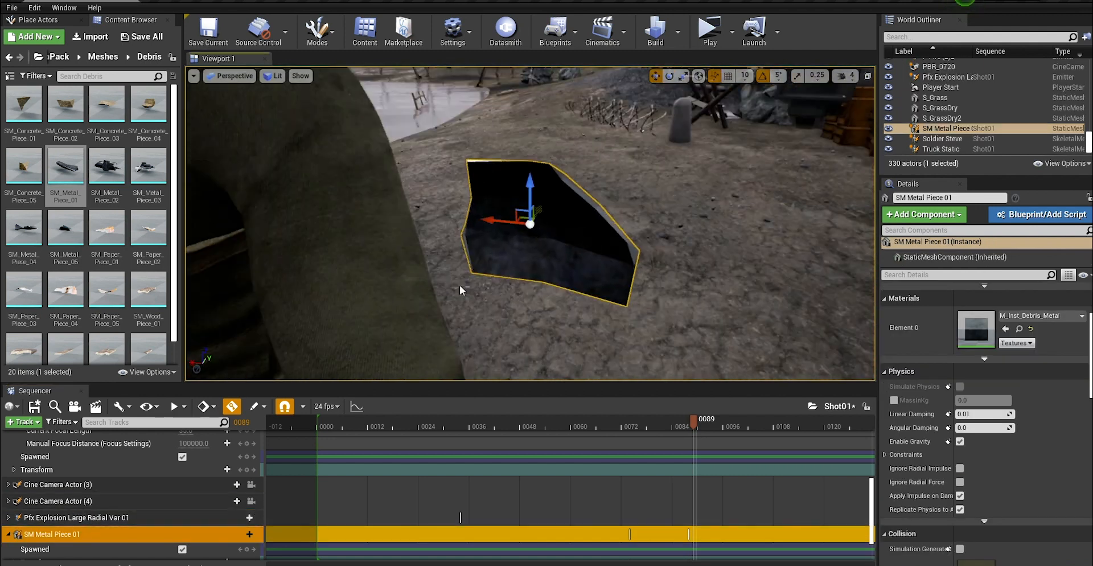
scroll(666, 312, up, 10)
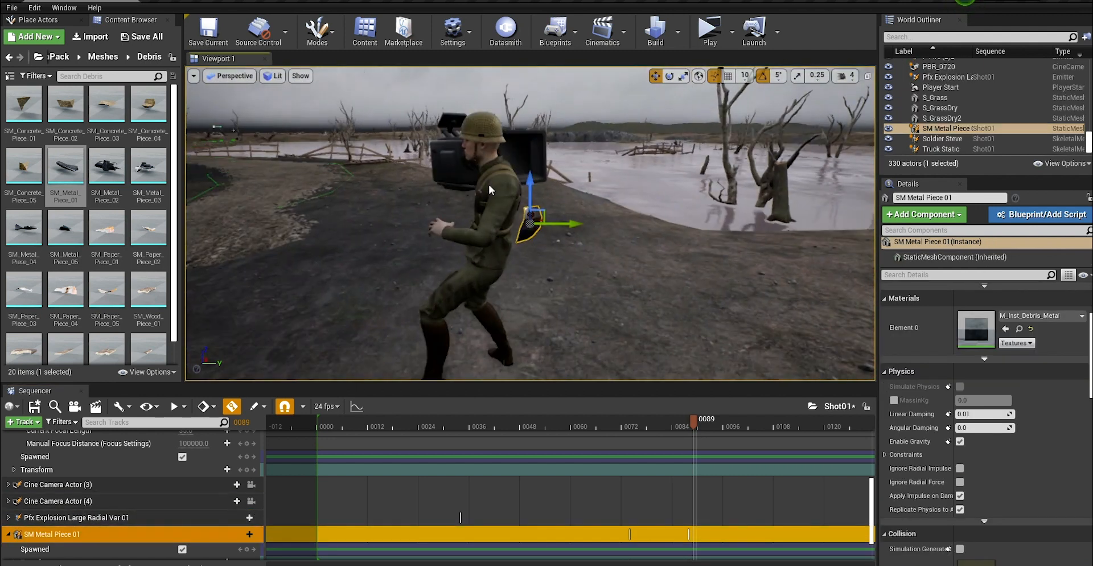
drag(694, 430, 744, 451)
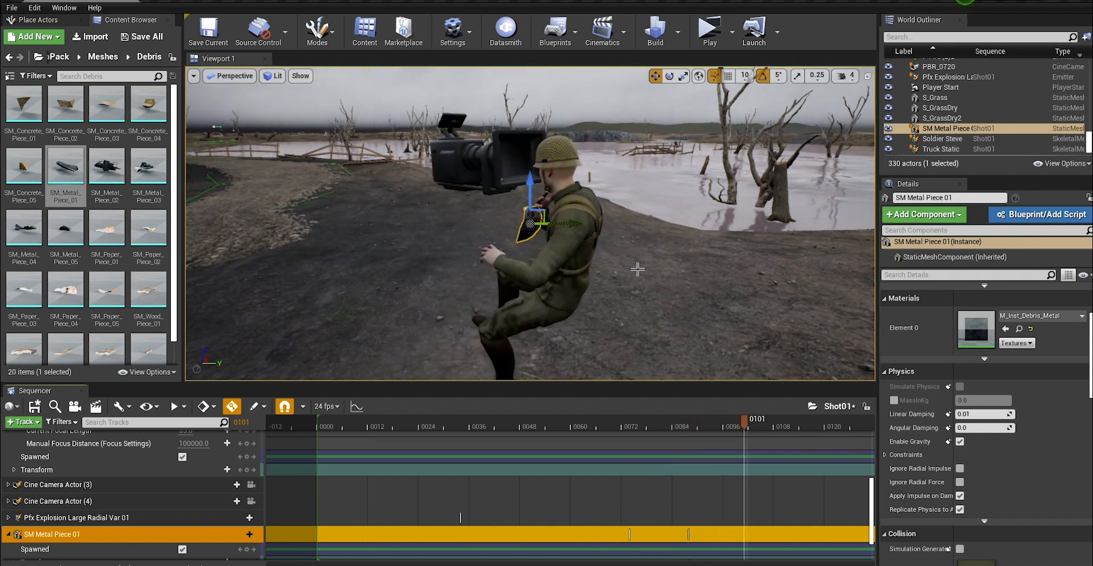
scroll(638, 269, down, 7)
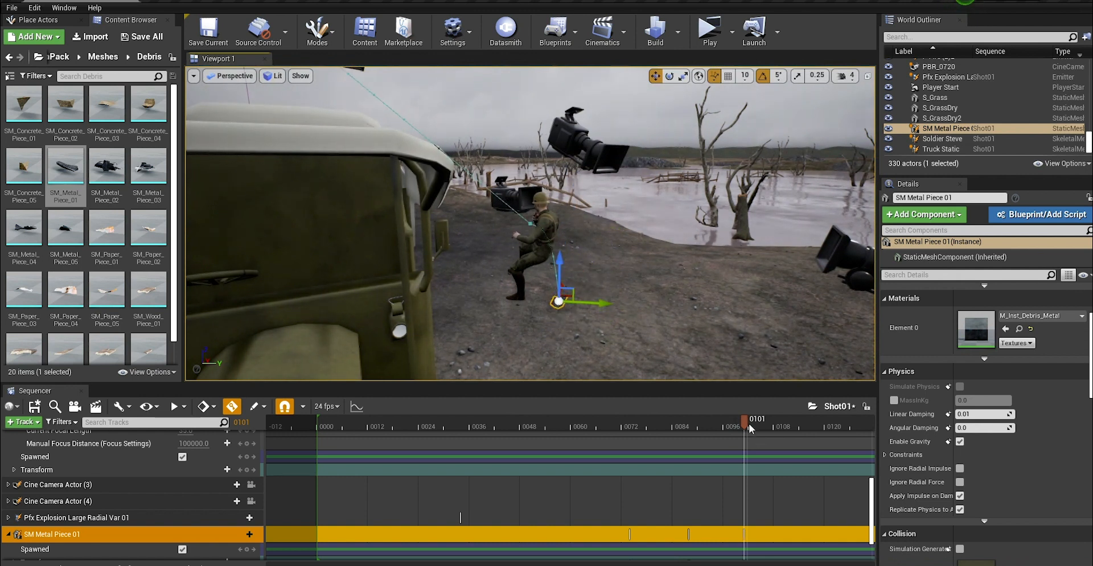
drag(749, 428, 557, 474)
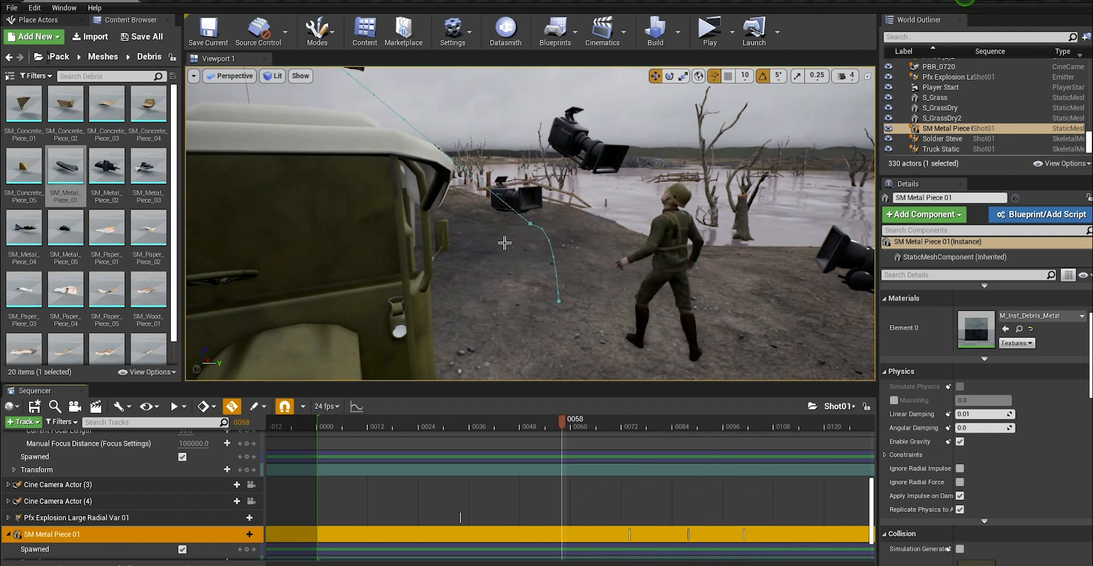
drag(562, 427, 465, 432)
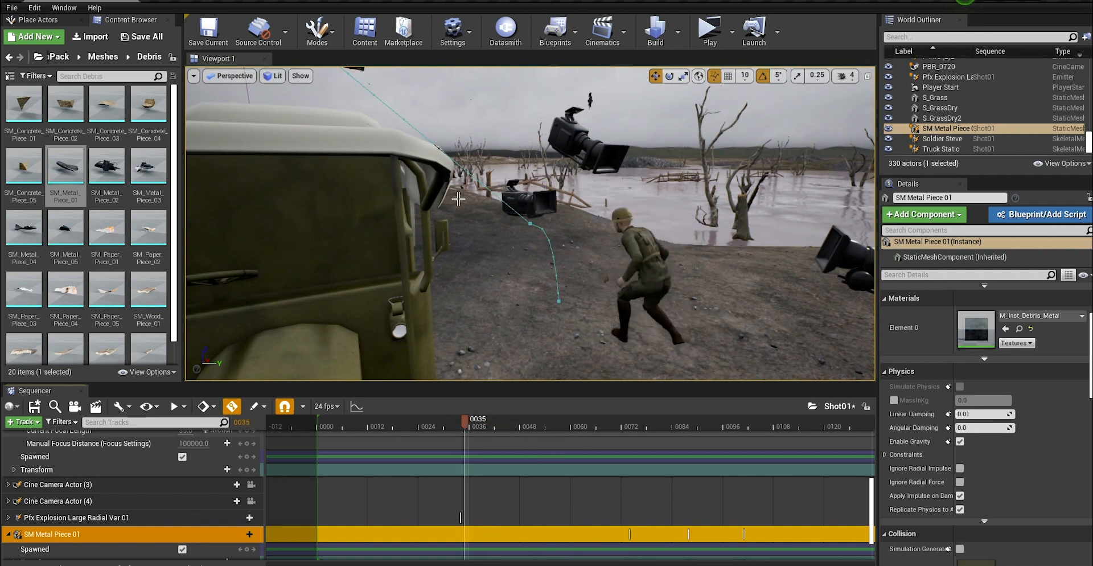
Step: Switch the viewport to the cinematic type and enable a 2.35 letterbox mask
click(229, 76)
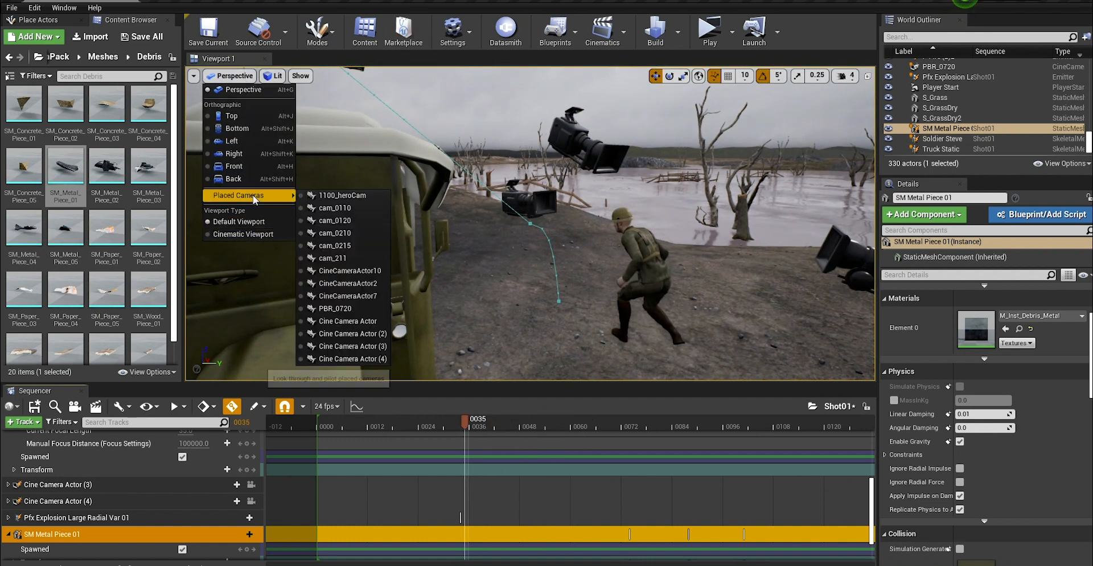
click(364, 359)
click(230, 76)
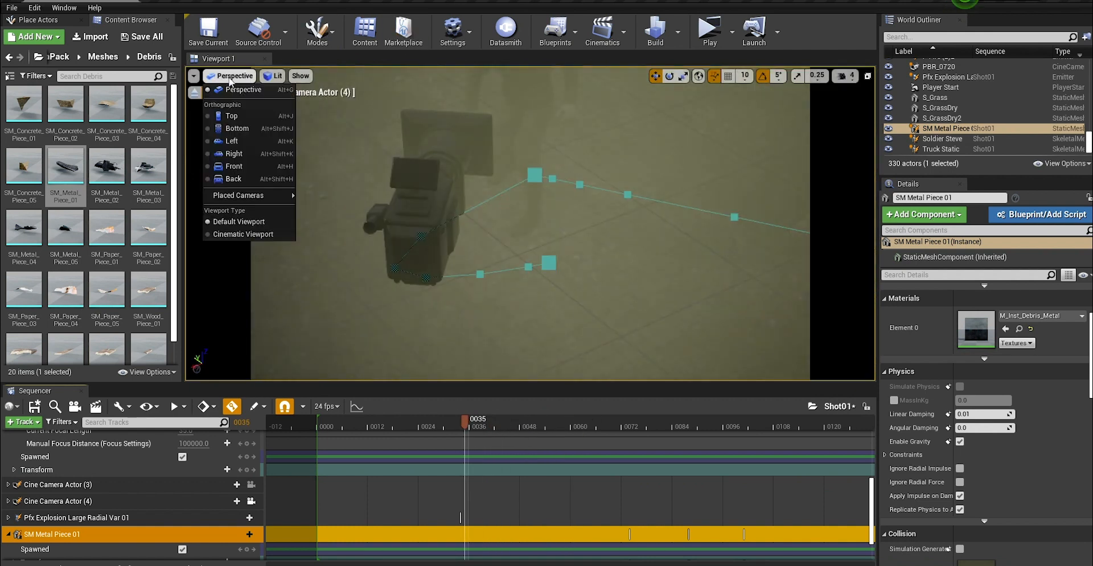
click(248, 235)
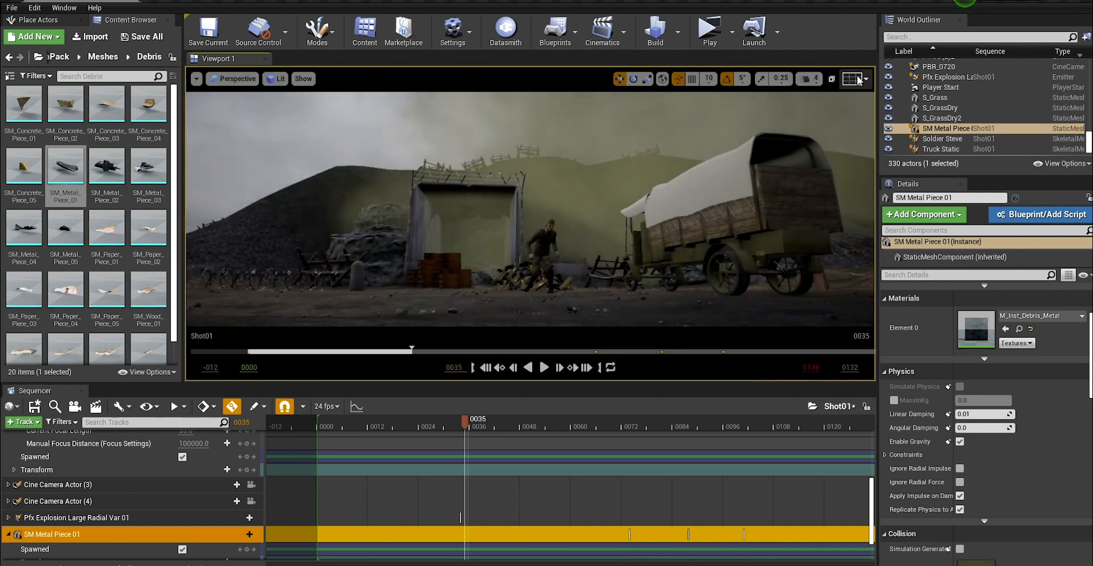
click(859, 79)
click(949, 185)
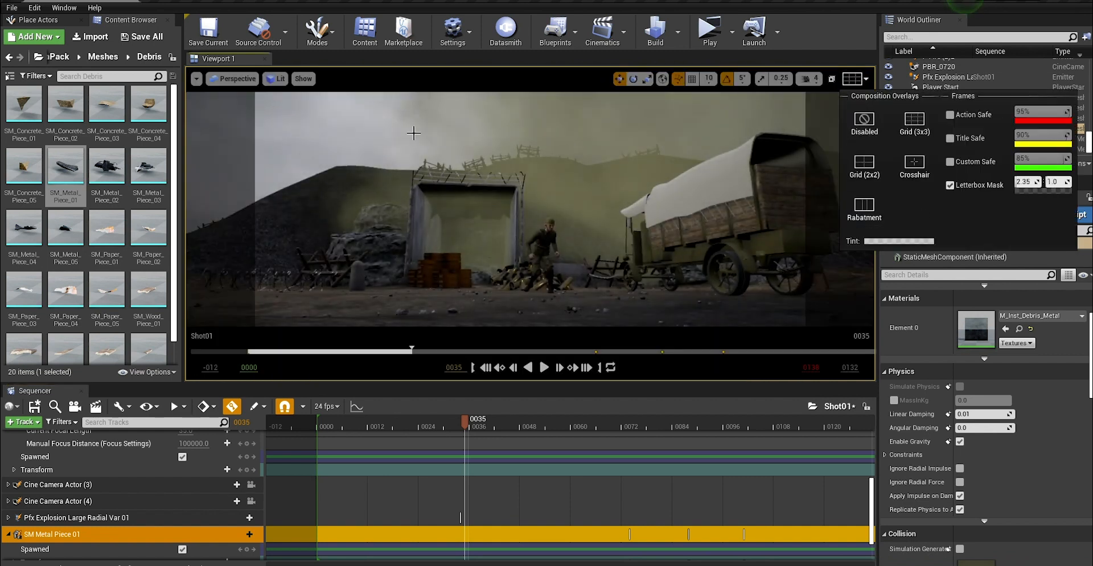
Step: Look through Cine Camera Actor (4) in the cinematic viewport
click(235, 80)
mouse_move(261, 196)
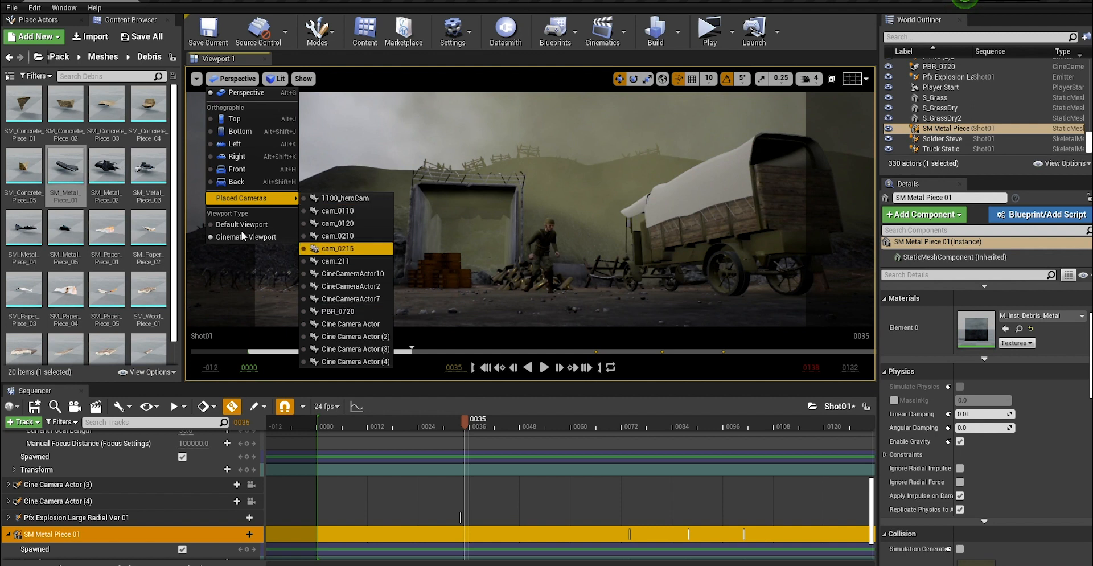
mouse_move(267, 198)
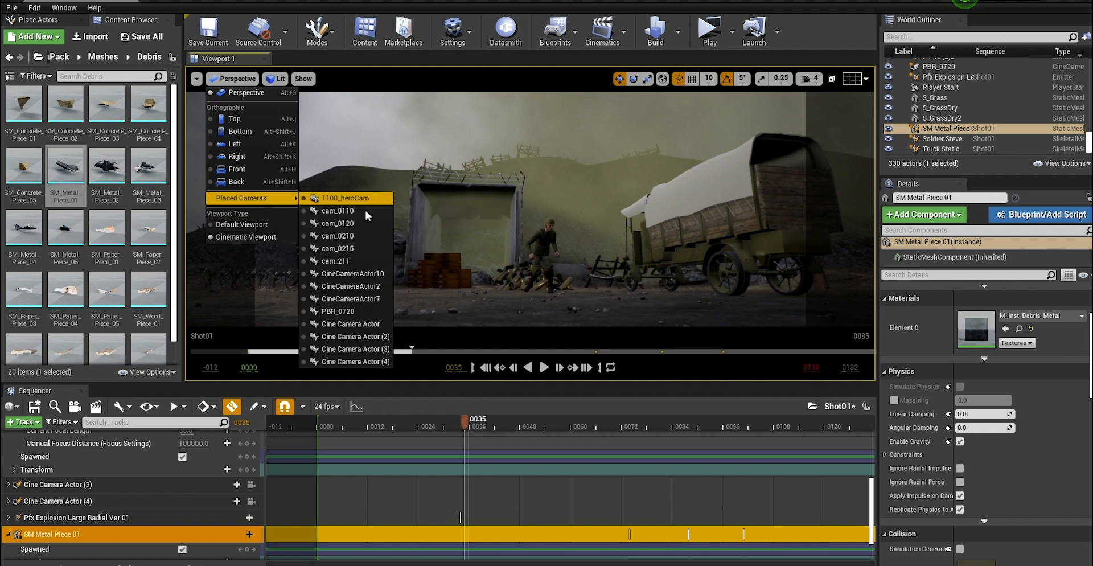
click(364, 362)
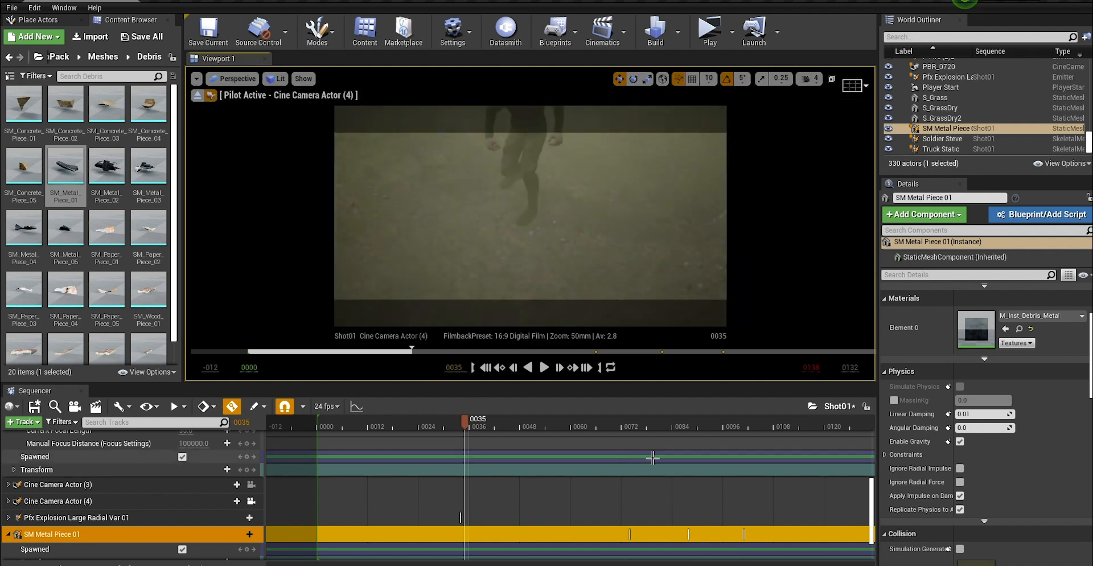
Step: Scrub and play the Shot01 sequence to review the metal piece's motion through the letterboxed camera
drag(466, 419, 527, 428)
drag(612, 433, 742, 475)
drag(652, 482, 516, 494)
key(space)
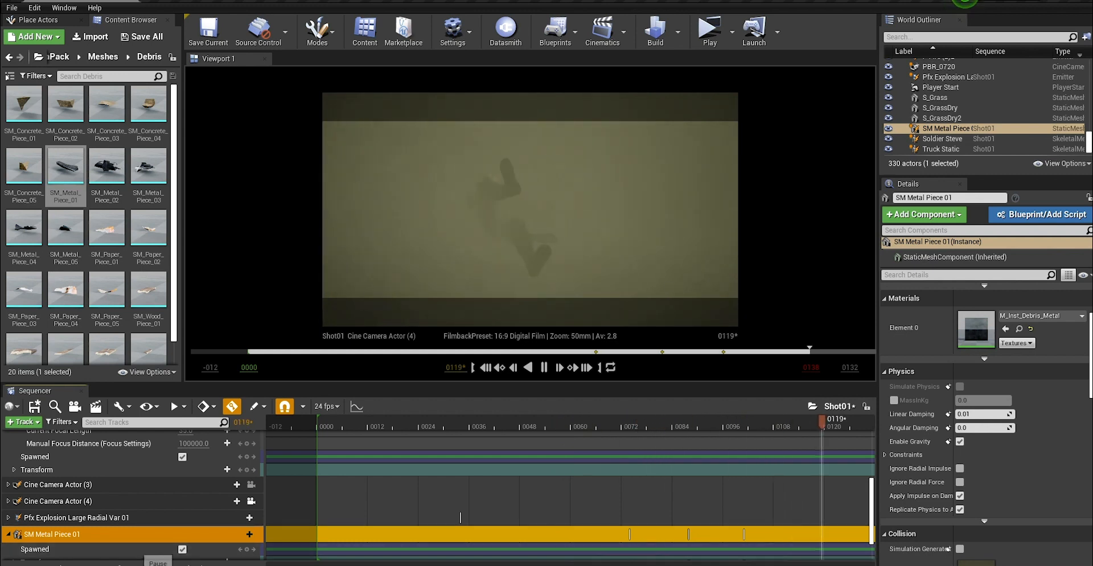
key(space)
Step: Tighten the metal piece's flight by moving its first transform key to about frame 82 and its last to frame 93
click(727, 424)
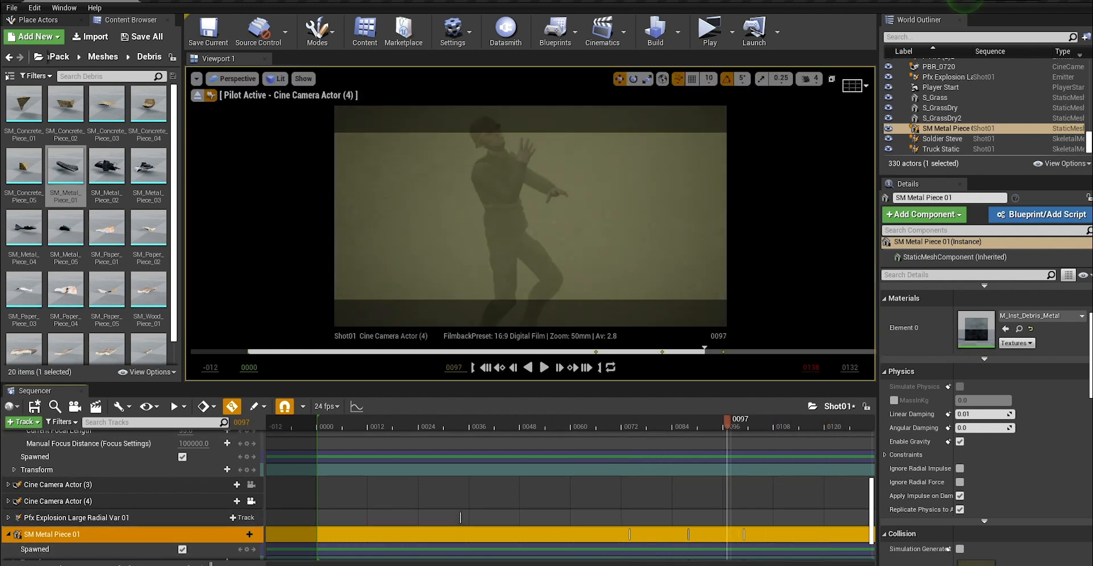
scroll(108, 530, down, 1)
click(83, 544)
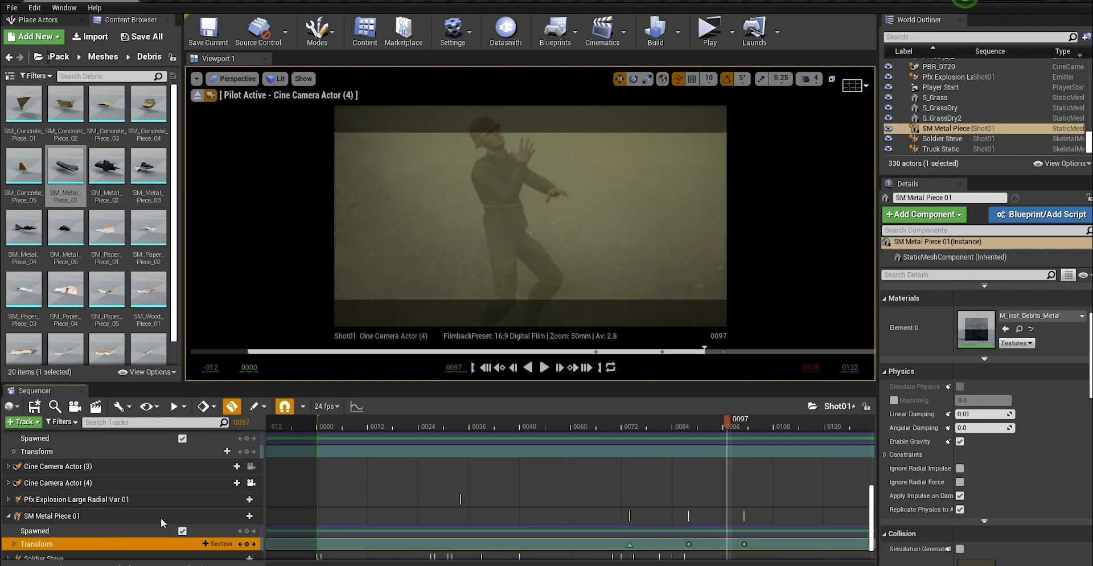
drag(631, 545, 714, 545)
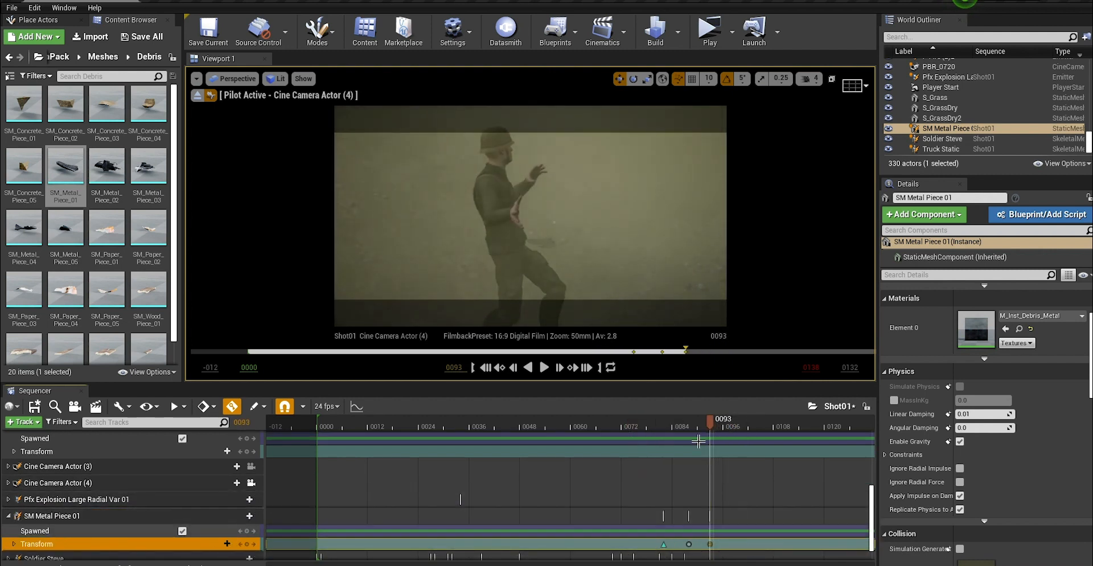
Step: Play the tightened debris animation through Cine Camera Actor (4) and inspect the shot around frame 90
drag(686, 426, 531, 448)
key(space)
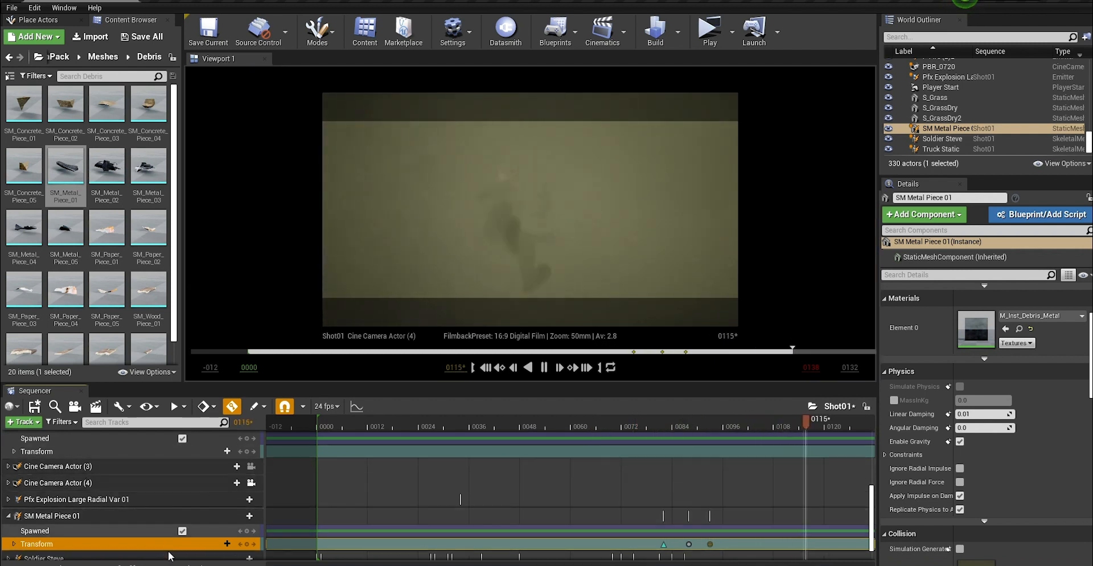
mouse_move(716, 426)
mouse_down()
mouse_move(593, 427)
mouse_move(698, 426)
mouse_up()
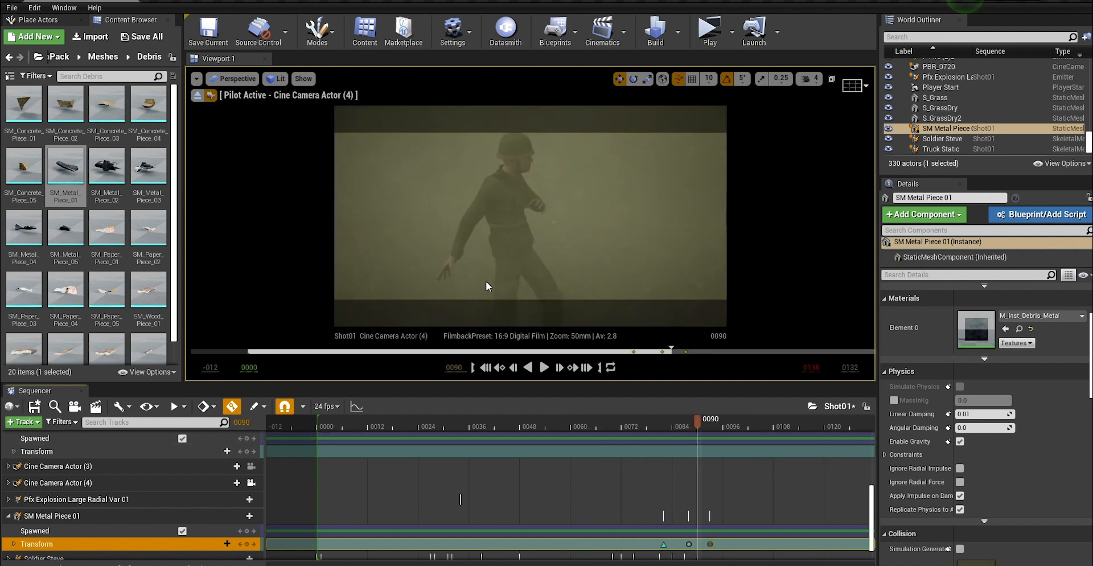
Step: Stop piloting Cine Camera Actor (4) and switch the viewport back to the default viewport type
click(197, 96)
click(233, 78)
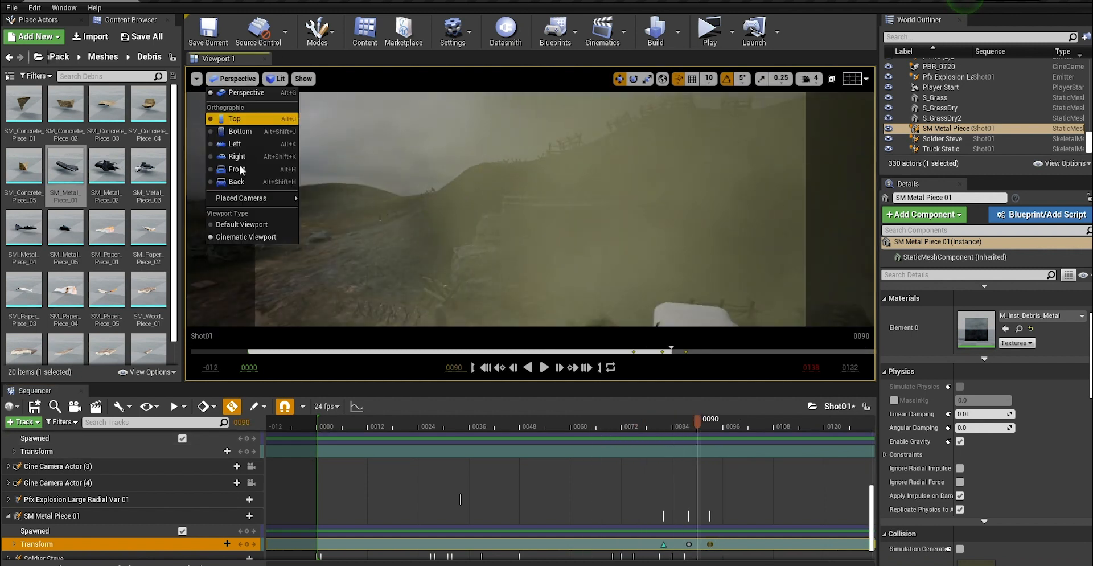
click(232, 225)
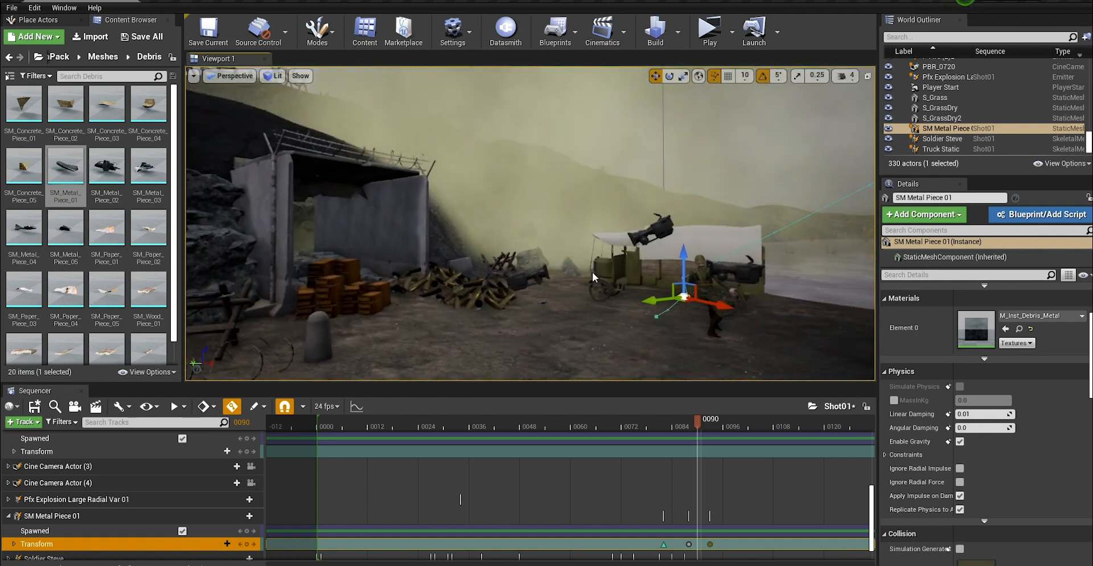
alt+drag(593, 273, 612, 246)
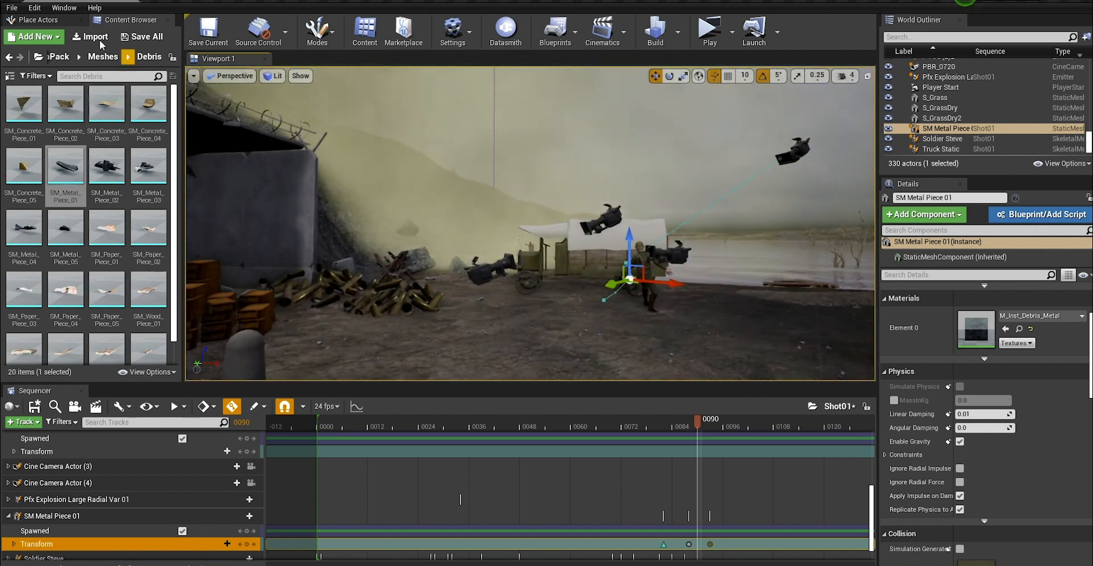
Step: Add another cine camera to the Shot01 sequence and place it low above the ground beside the soldier
click(50, 21)
drag(108, 110, 97, 472)
alt+drag(530, 251, 383, 266)
drag(330, 212, 548, 348)
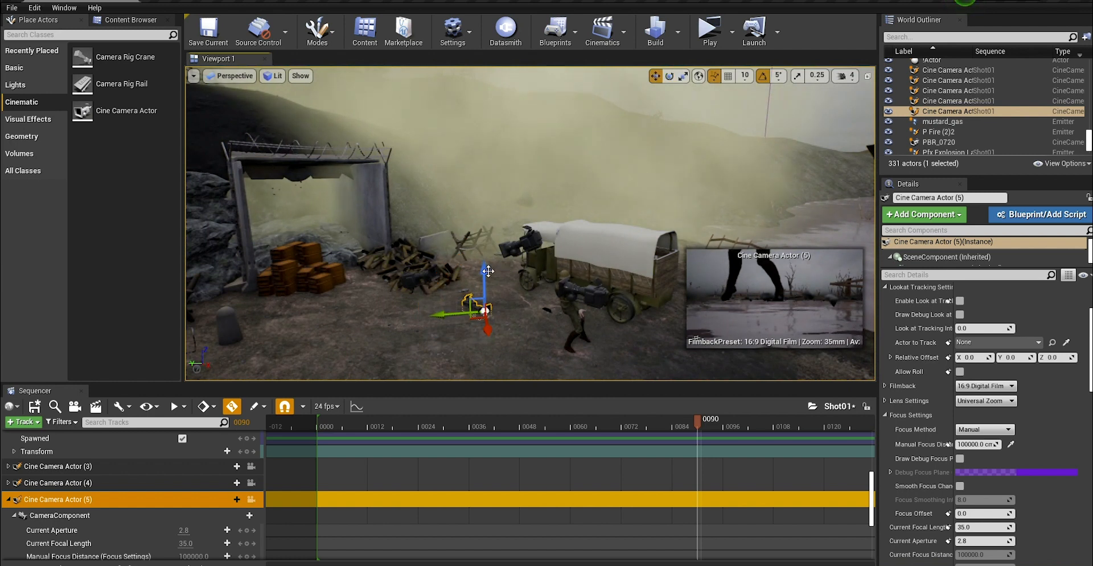
drag(488, 271, 482, 256)
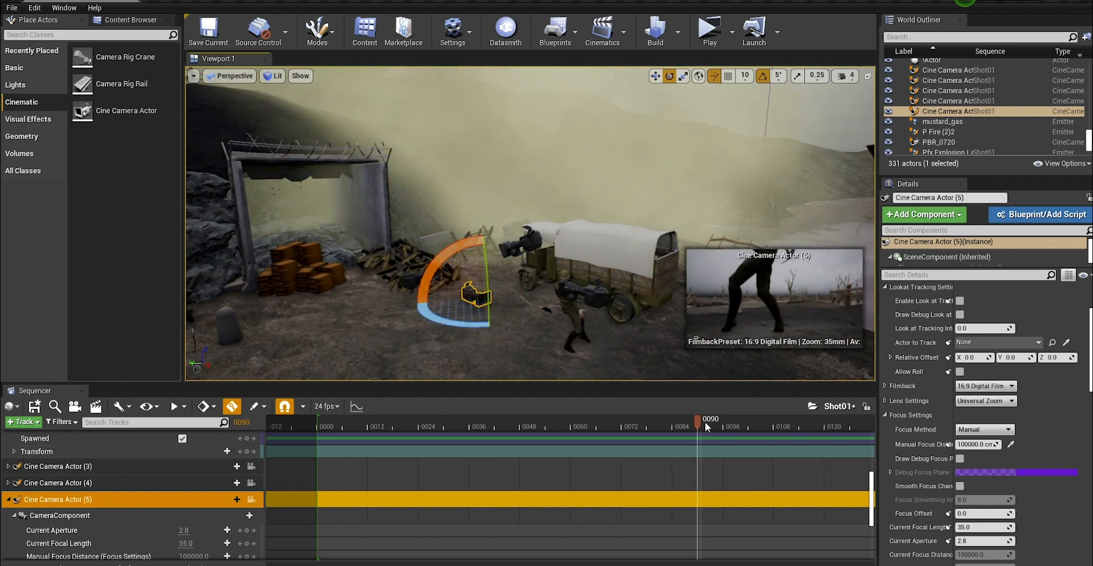
Step: With the sequence at frame 141, turn the new camera toward the truck and shift it beside the fallen soldier
drag(706, 428, 832, 427)
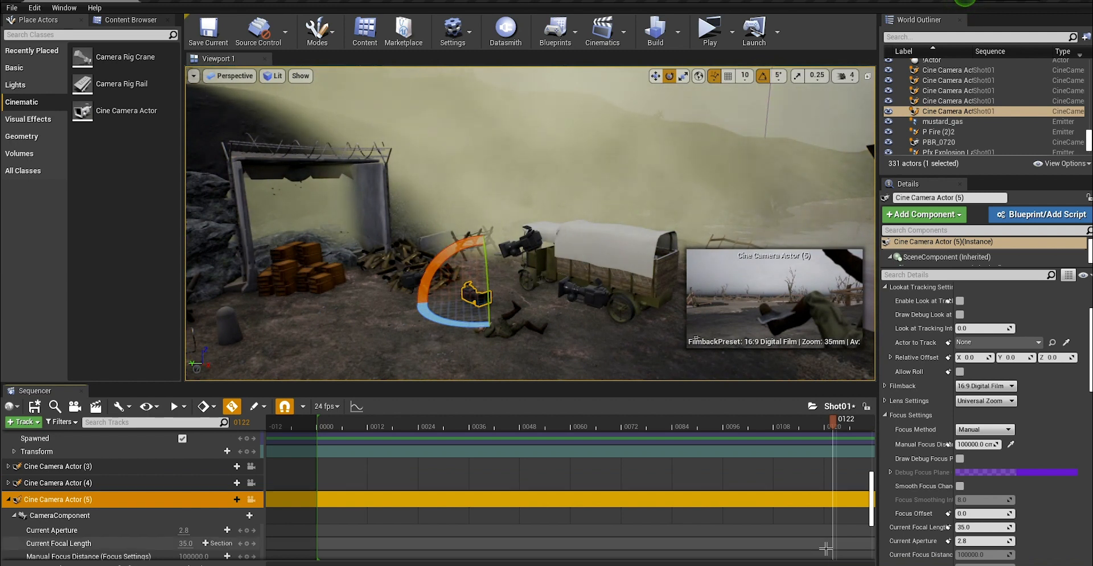
scroll(825, 548, down, 1)
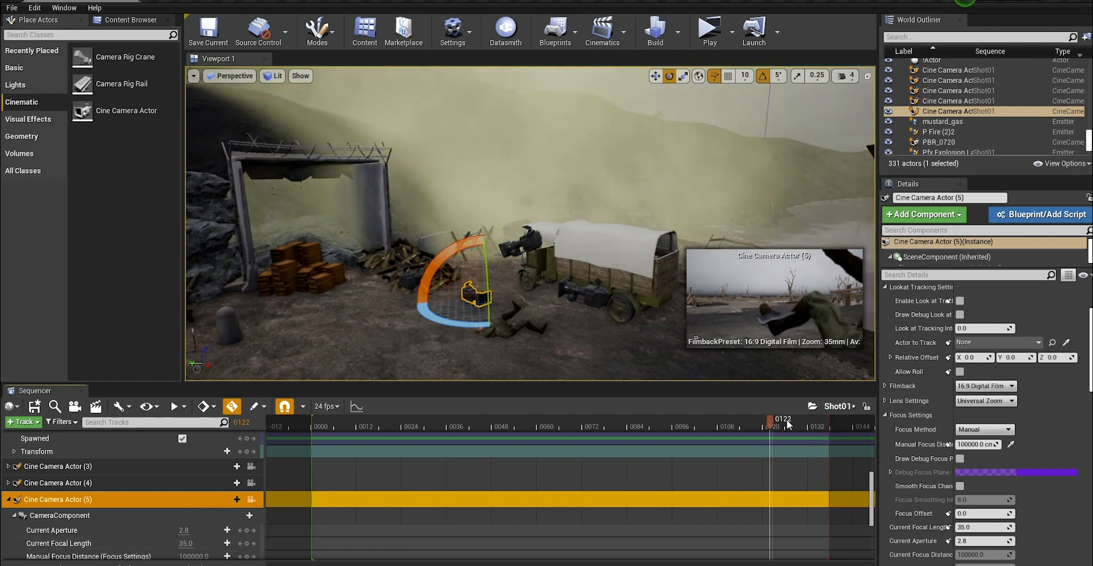
drag(788, 424, 844, 427)
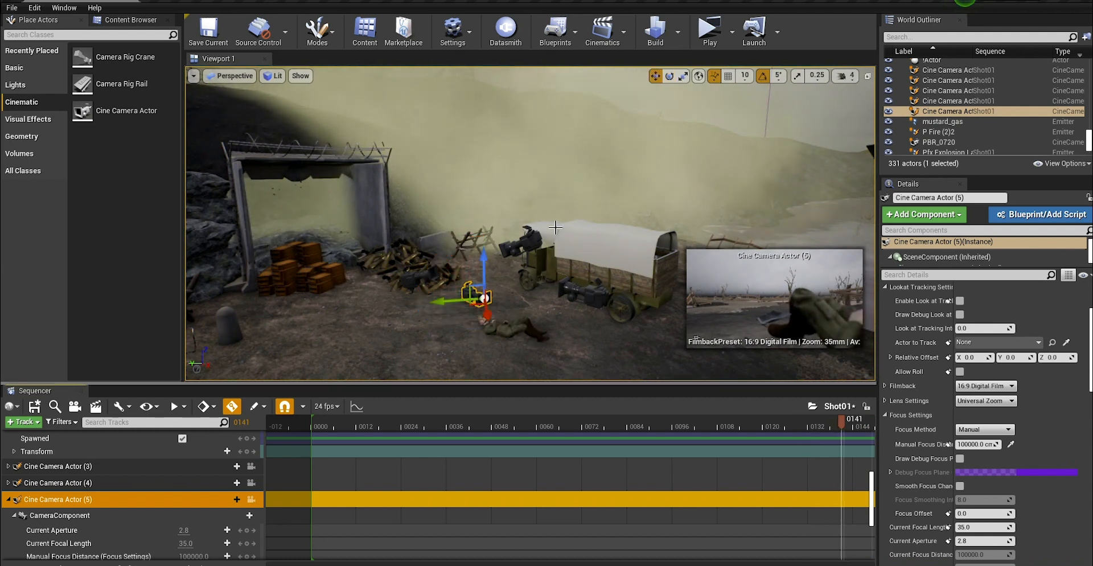
alt+drag(555, 227, 495, 310)
key(e)
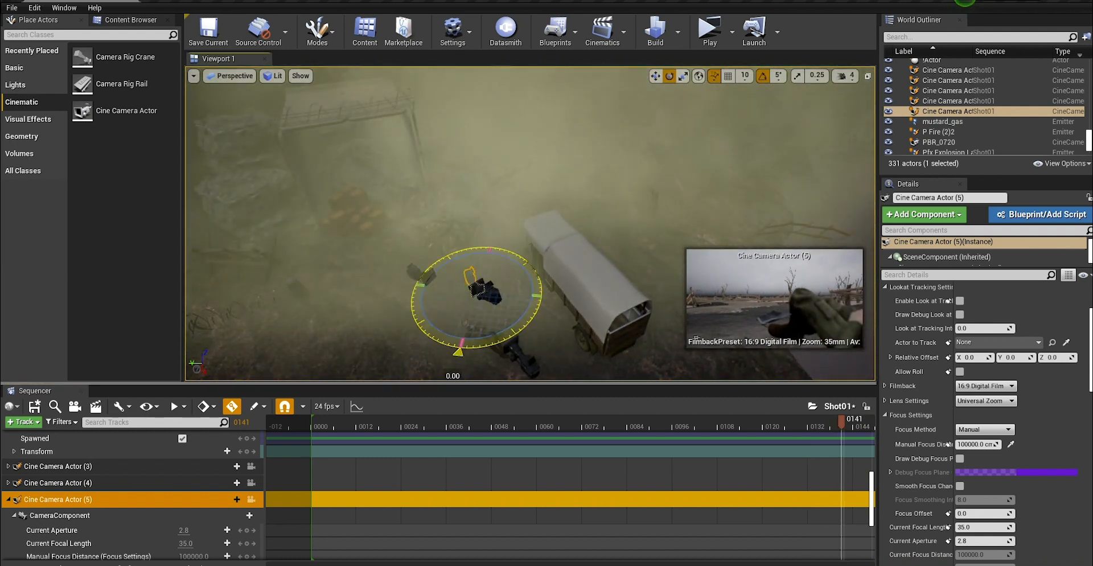
drag(441, 331, 464, 341)
key(w)
drag(451, 287, 428, 295)
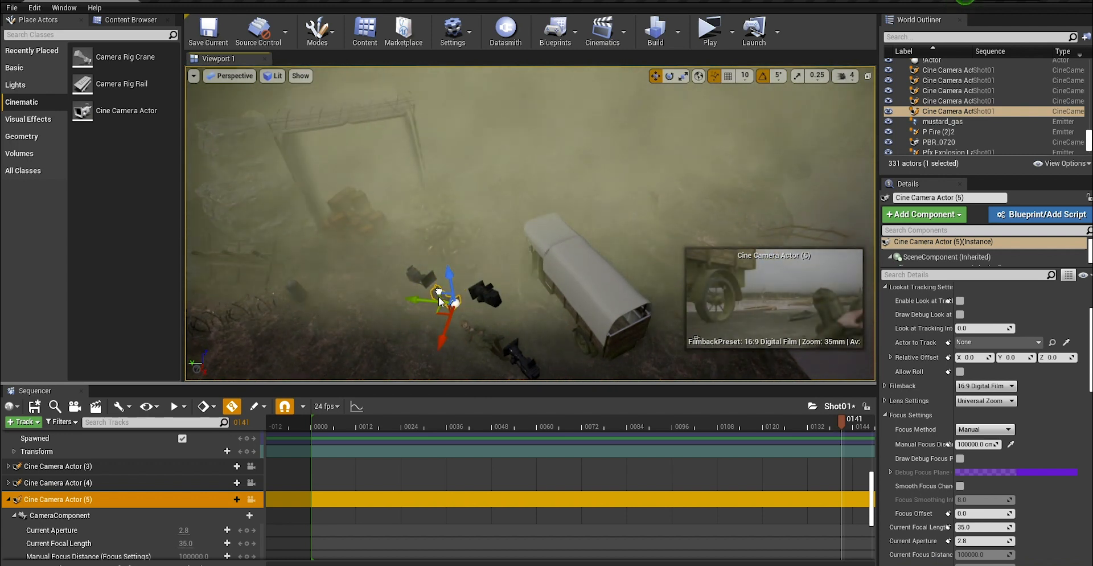
right_click(438, 297)
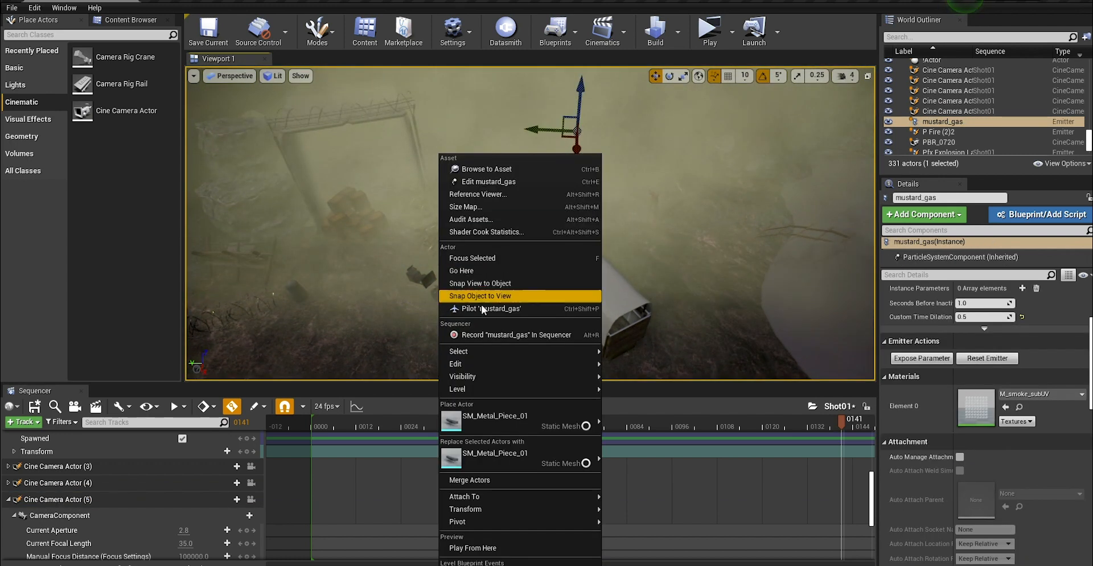
click(464, 283)
right_drag(477, 297, 477, 148)
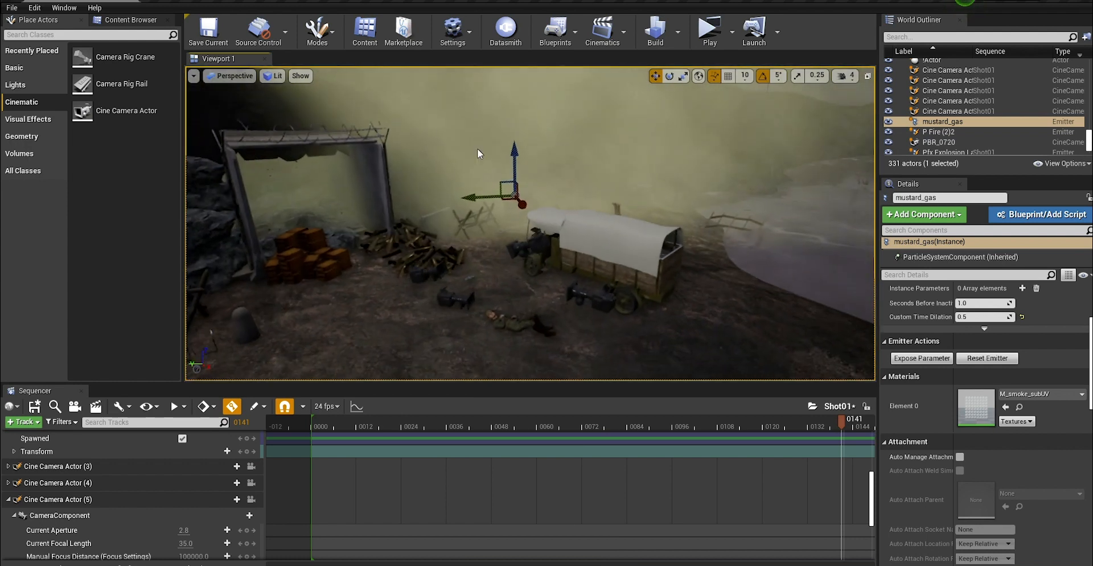
Step: Pilot Cine Camera Actor (5) and frame the fallen soldier close to the ground with the truck's wheel beside him
click(439, 306)
right_click(440, 306)
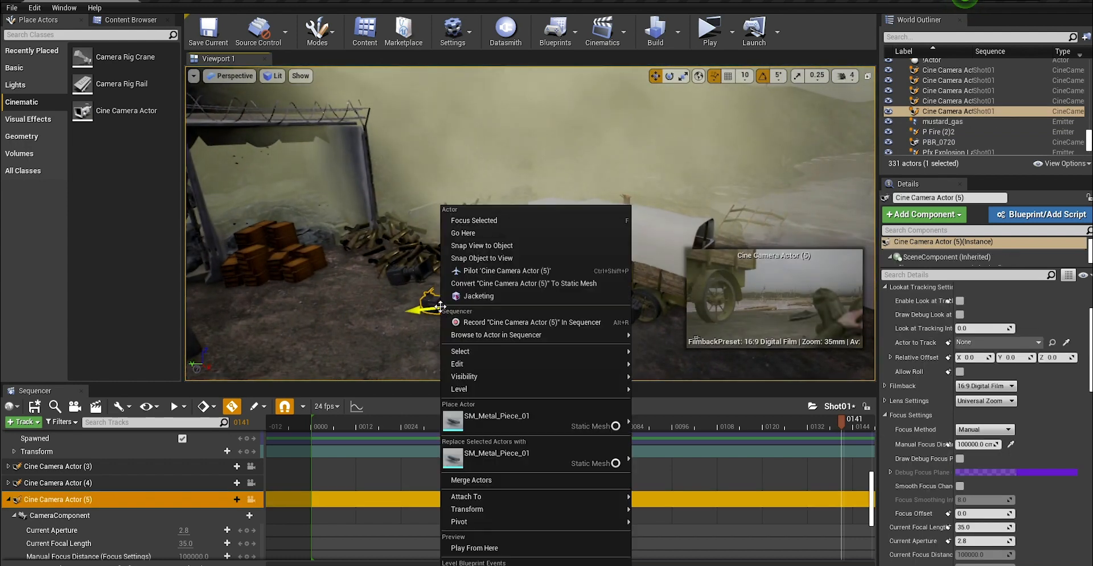
click(492, 272)
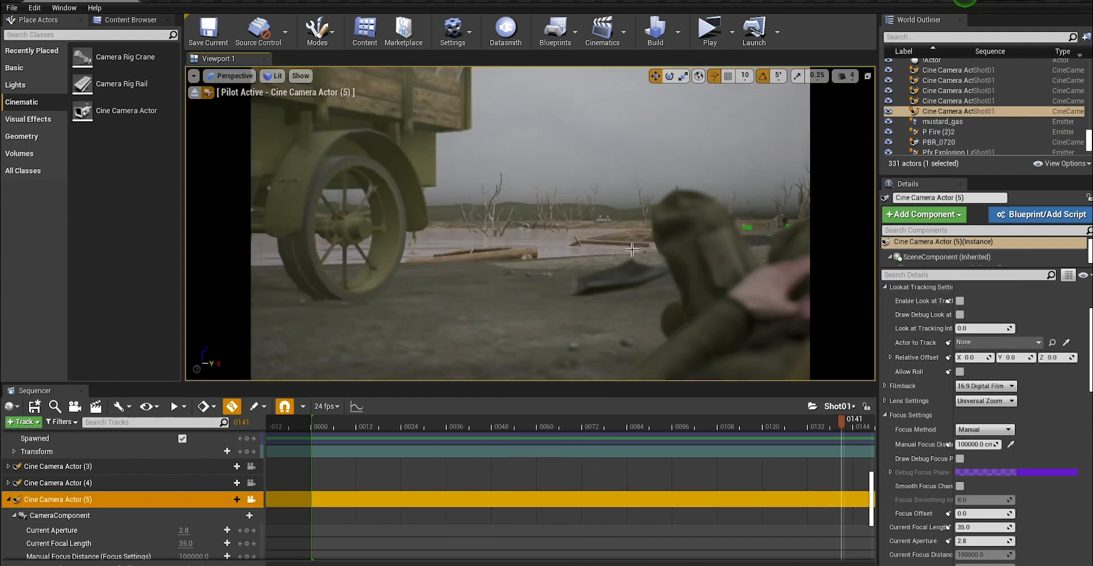
middle_drag(573, 268, 587, 319)
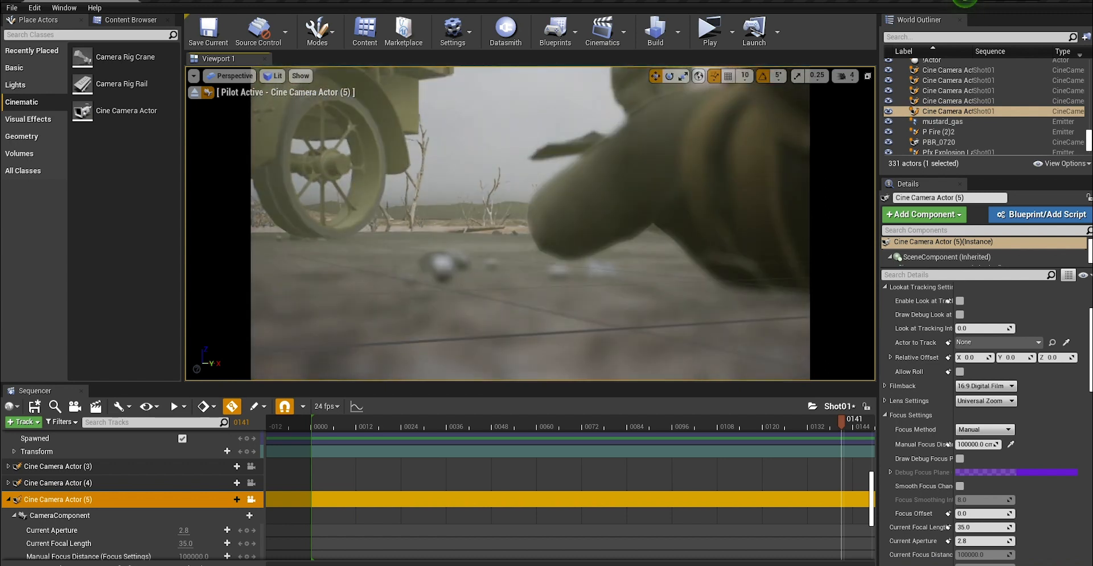
mouse_move(579, 213)
middle_down()
mouse_move(575, 165)
mouse_move(573, 201)
middle_up()
right_drag(573, 221, 570, 197)
click(571, 221)
mouse_move(569, 197)
middle_down()
mouse_move(592, 185)
mouse_move(565, 178)
mouse_move(597, 187)
mouse_move(576, 197)
middle_up()
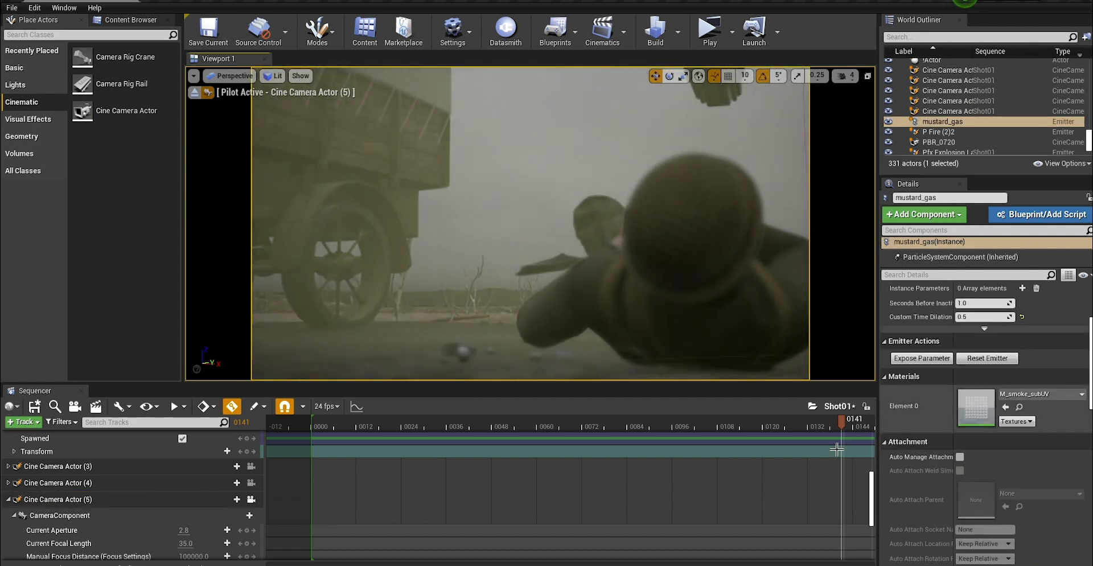
Step: Check the soldier's fall between frames 98 and 135 and adjust the piloted camera's framing to show more of his body
drag(839, 426, 681, 428)
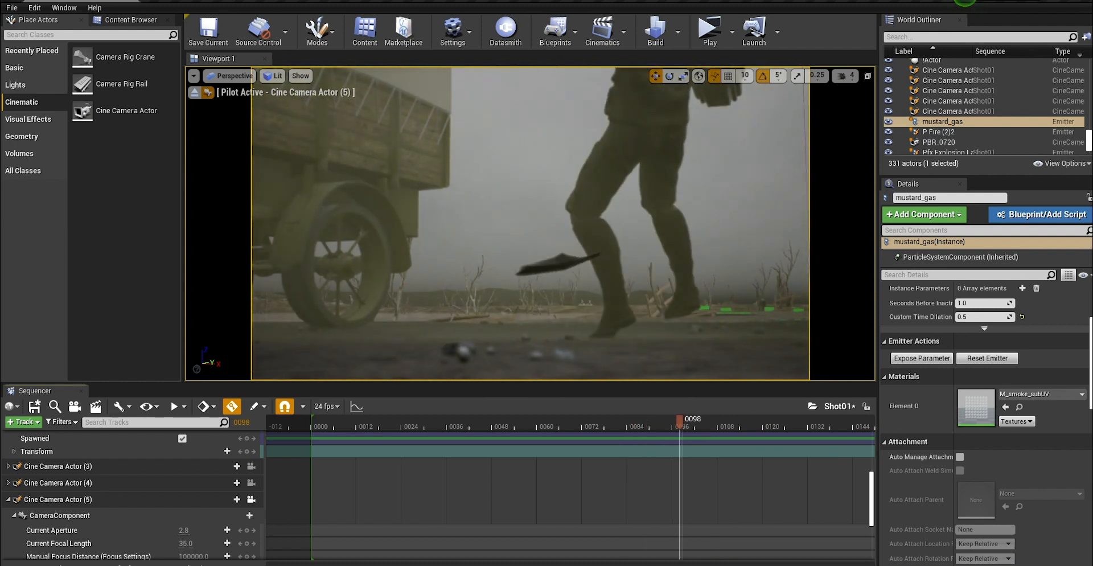
middle_drag(660, 185, 662, 172)
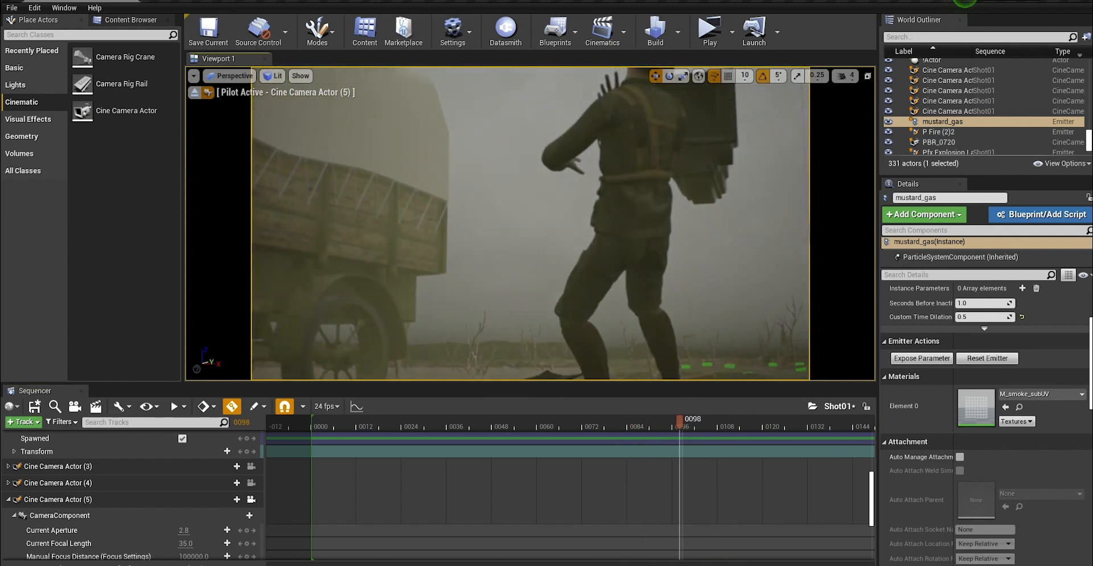
right_drag(659, 184, 665, 193)
drag(687, 425, 781, 422)
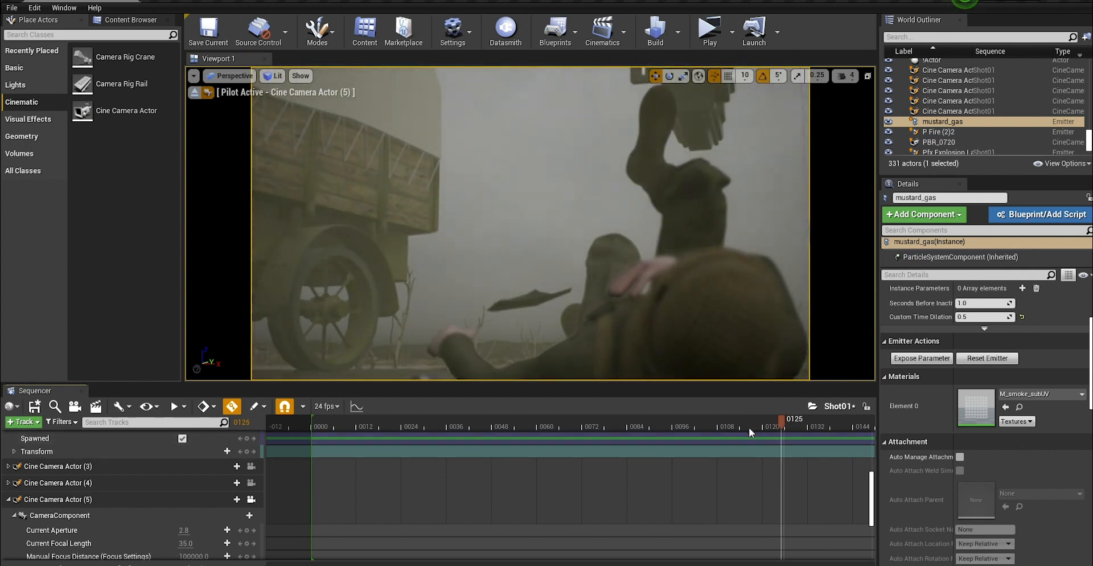
drag(686, 431, 818, 421)
middle_drag(565, 237, 557, 283)
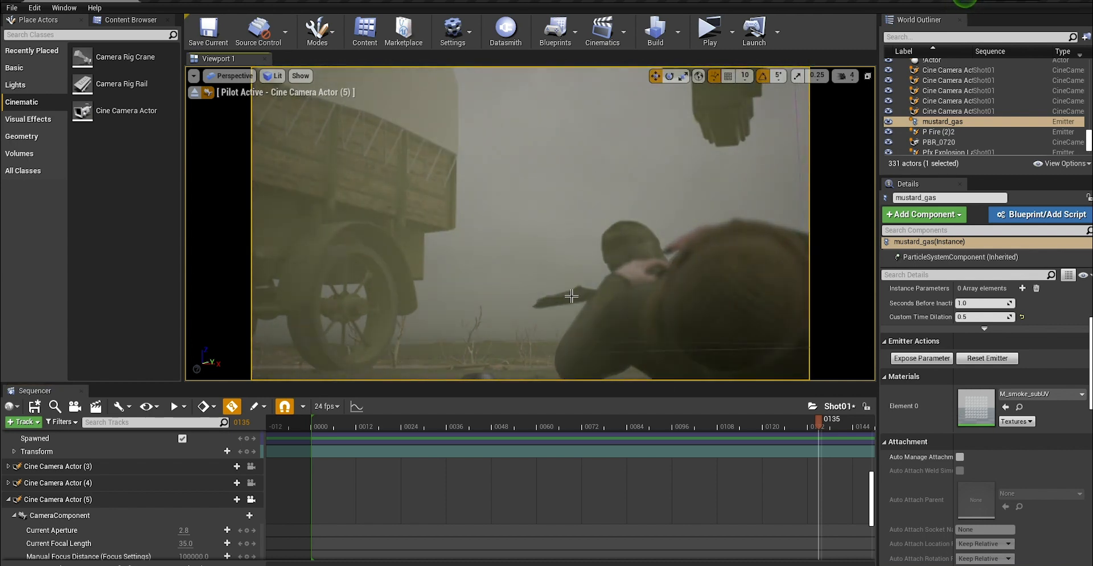
Step: Collapse the Cine Camera Actor (5) track in the sequence
click(98, 466)
click(13, 501)
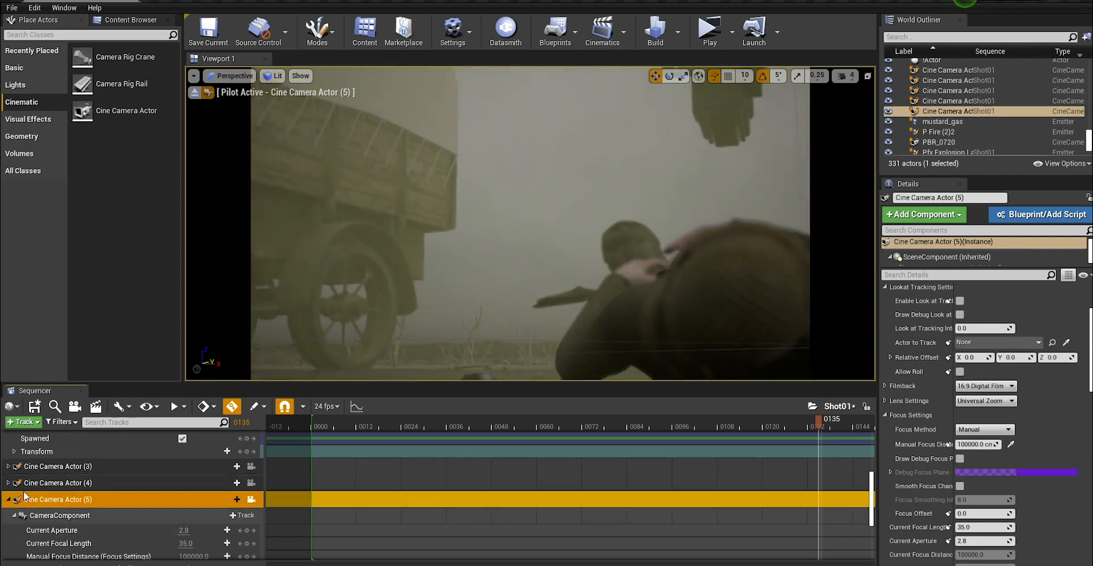
click(9, 500)
scroll(77, 460, up, 1)
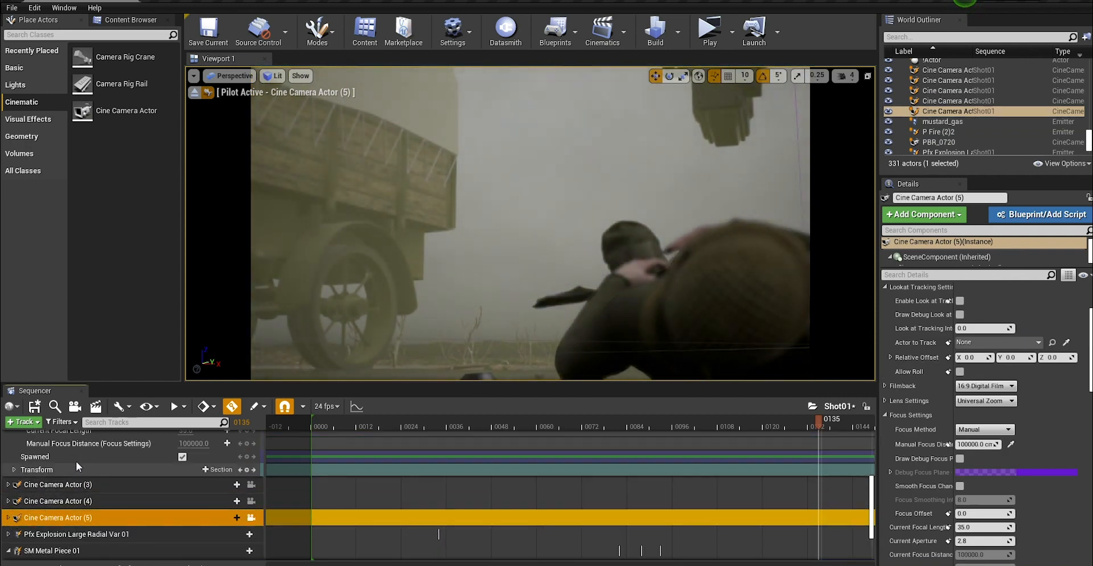
scroll(70, 465, up, 3)
click(72, 440)
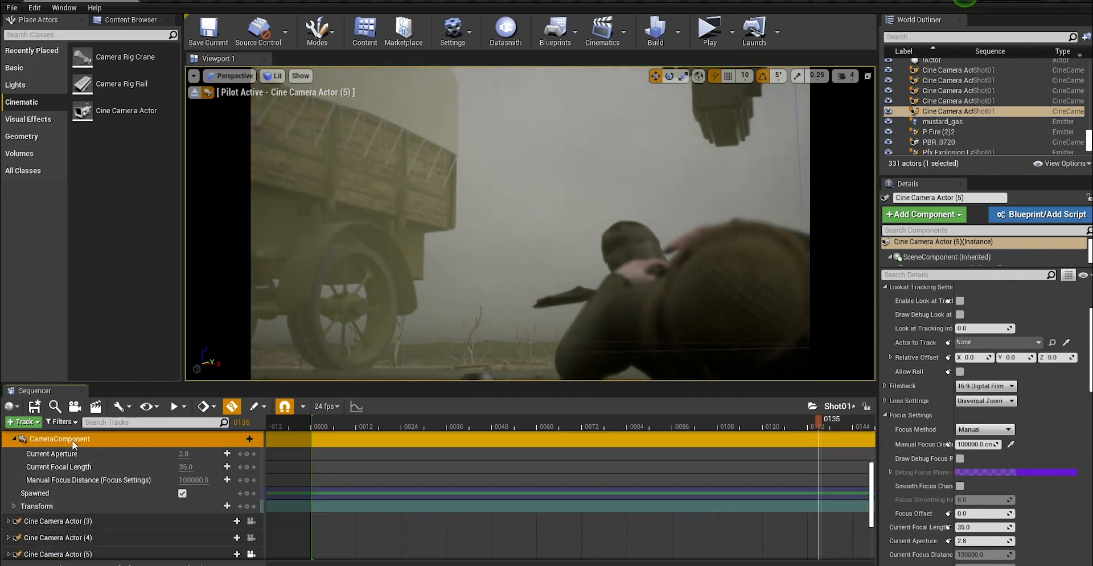
scroll(70, 503, down, 3)
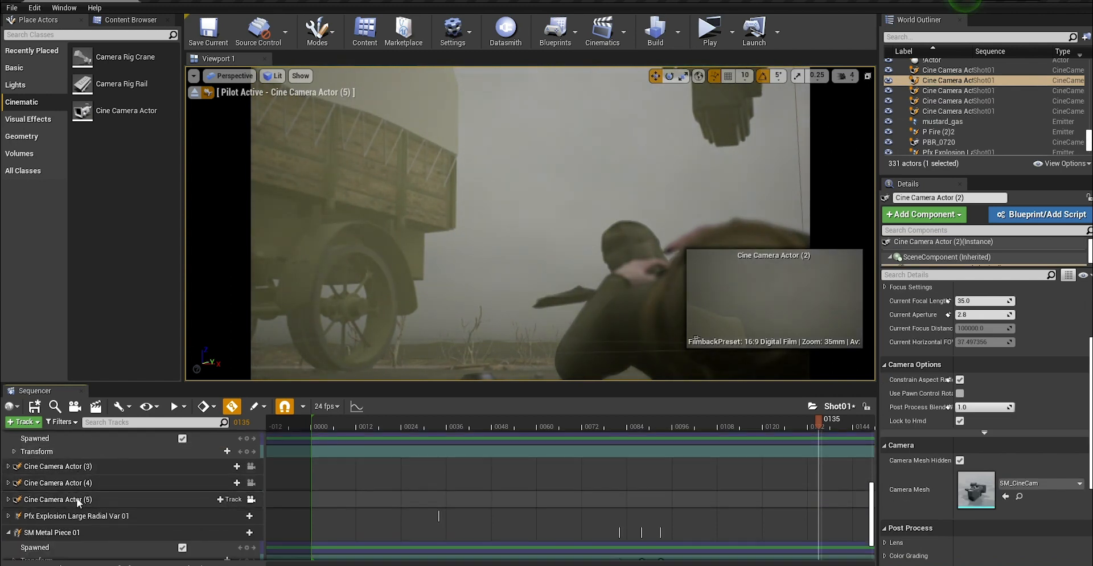
Step: At frame 90, reposition the metal piece in midair beside the soldier's torso to redirect its flight path
click(55, 531)
drag(679, 425, 662, 426)
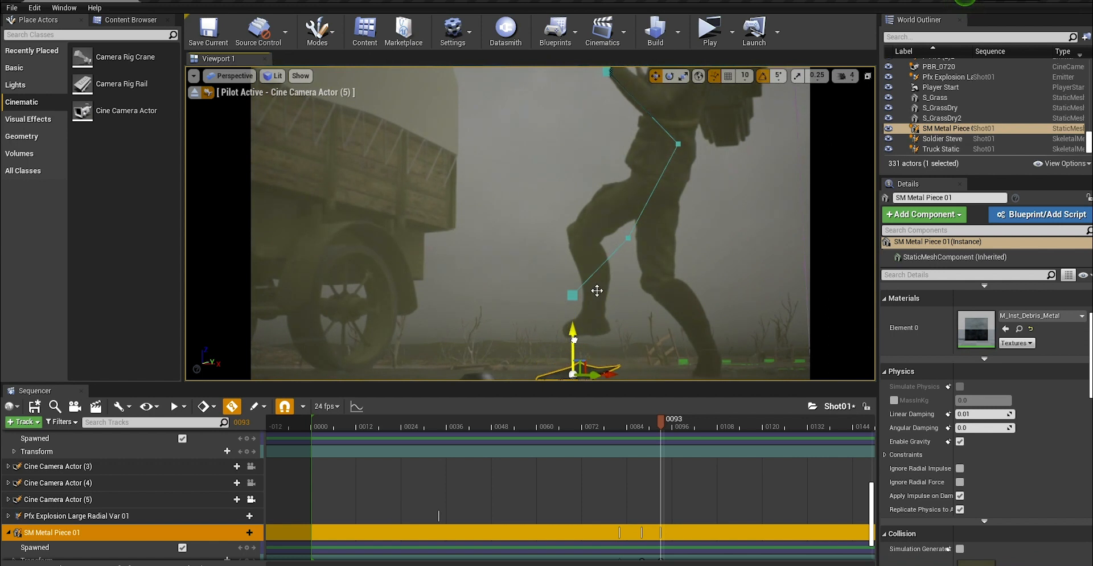
mouse_move(663, 423)
mouse_down()
mouse_move(643, 425)
mouse_move(650, 415)
mouse_up()
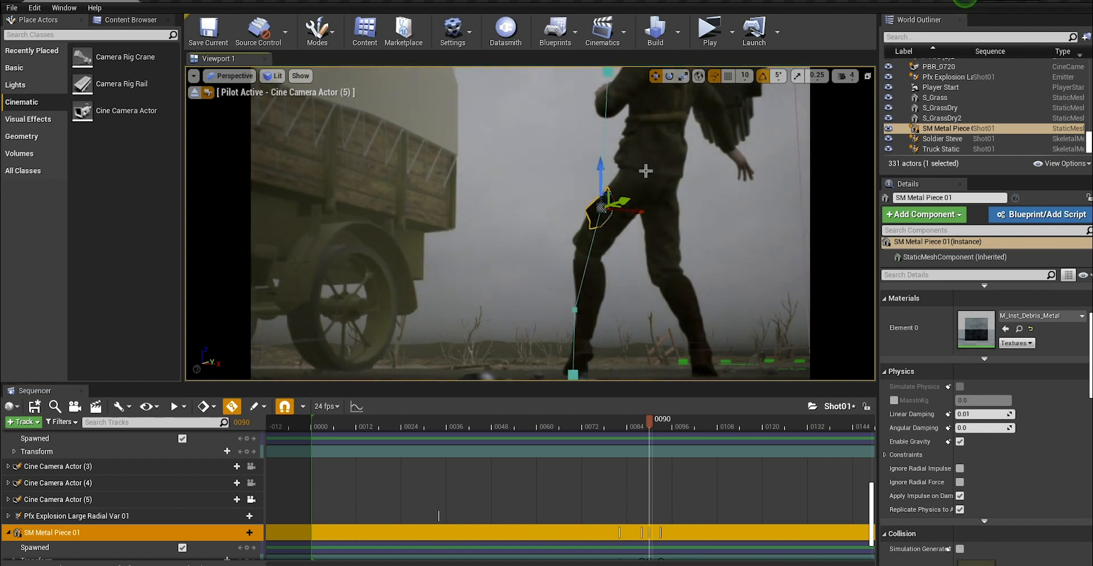
drag(643, 187, 587, 143)
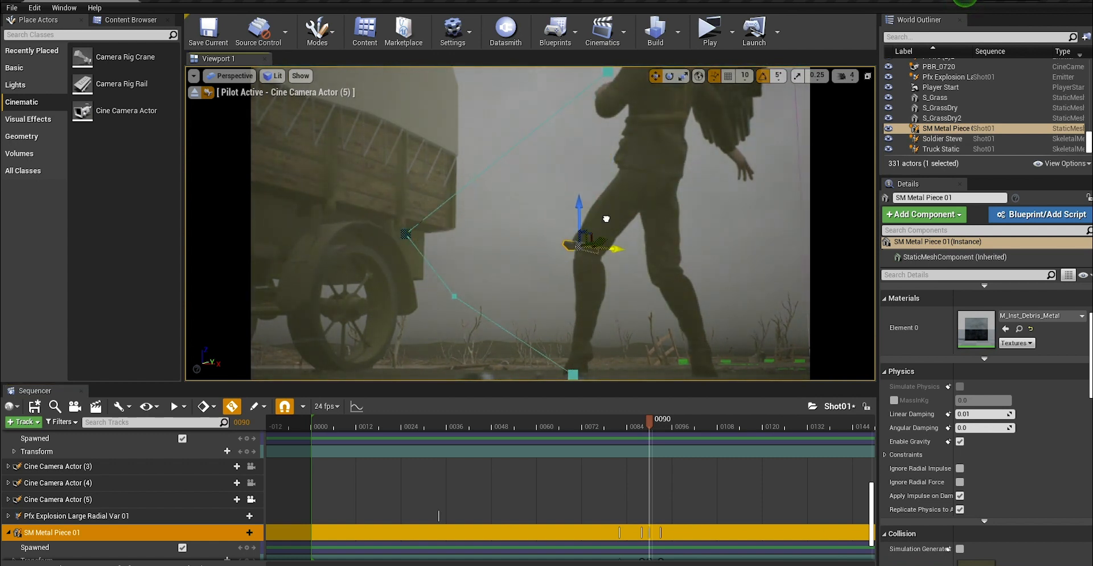
drag(605, 218, 533, 202)
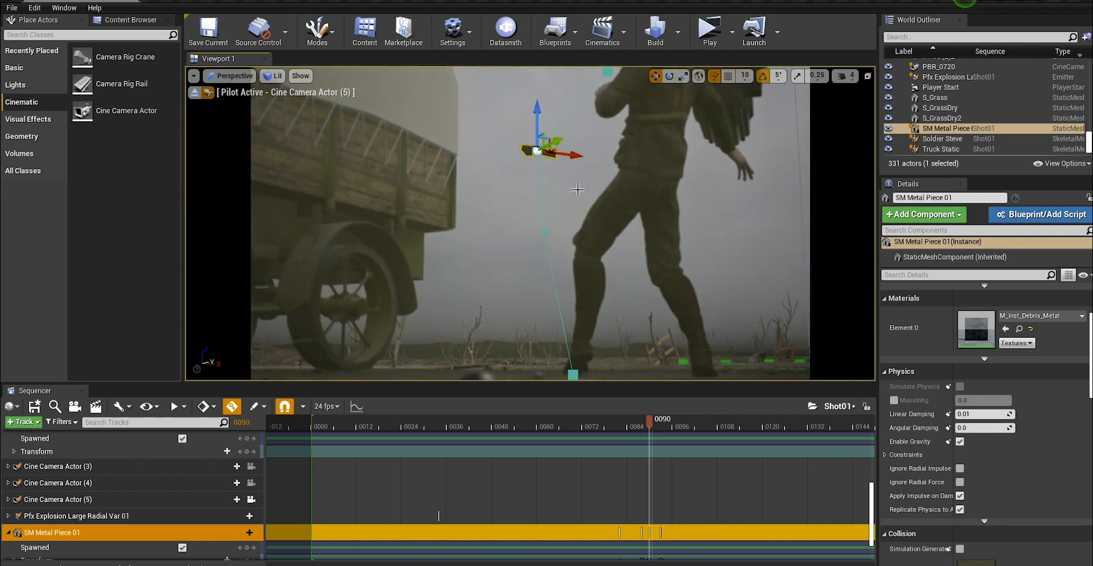
mouse_move(649, 424)
mouse_down()
mouse_move(587, 427)
mouse_move(682, 441)
mouse_move(649, 443)
mouse_up()
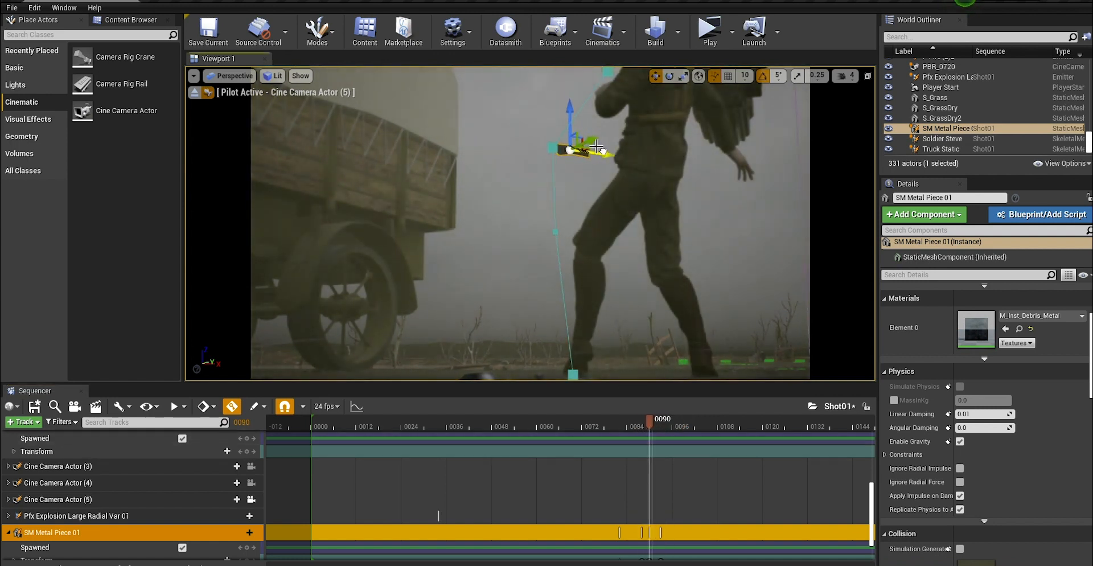
Step: Scrub through the soldier's fall to review the adjusted debris path through Cine Camera Actor (5)
drag(642, 428, 814, 435)
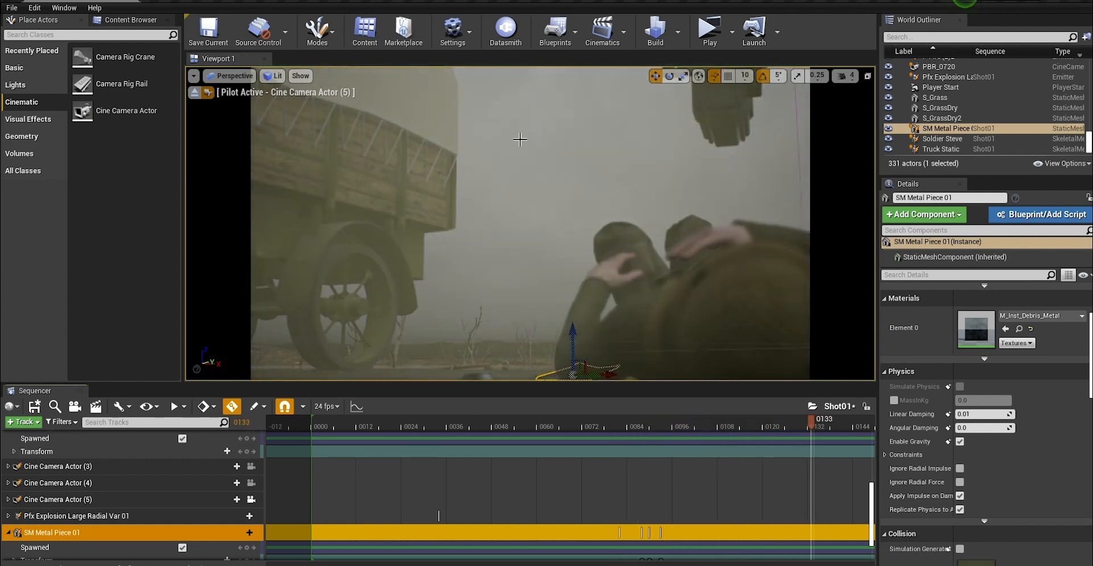
mouse_move(798, 424)
mouse_down()
mouse_move(645, 436)
mouse_move(782, 426)
mouse_up()
mouse_move(619, 429)
mouse_down()
mouse_move(717, 423)
mouse_move(604, 426)
mouse_up()
drag(674, 429, 689, 414)
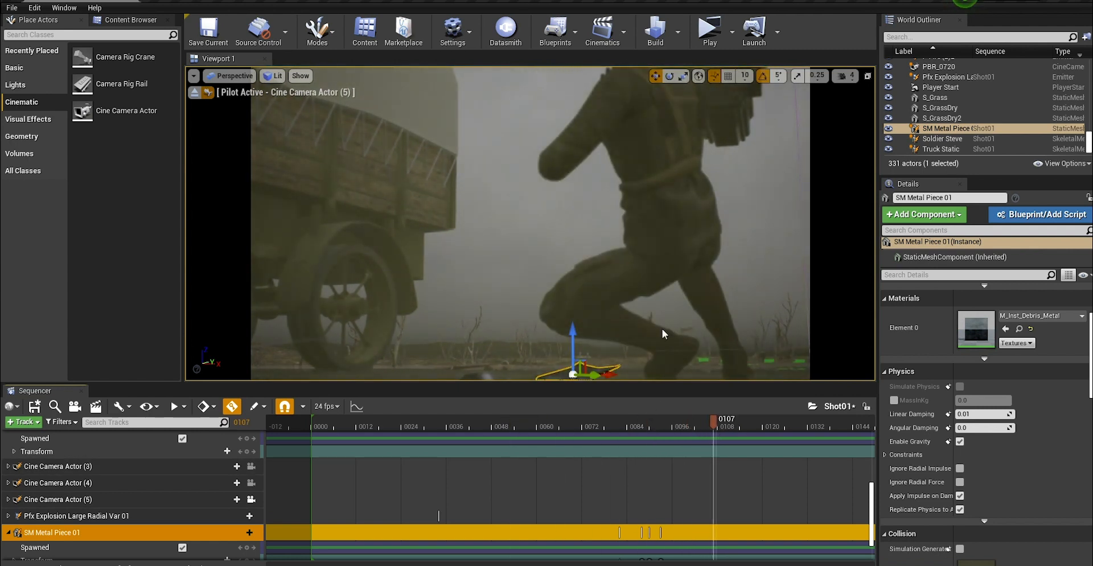
Step: Stop piloting Cine Camera Actor (5) and add another cine camera to the Shot01 sequence
click(196, 93)
right_drag(365, 199, 365, 216)
alt+drag(598, 287, 565, 274)
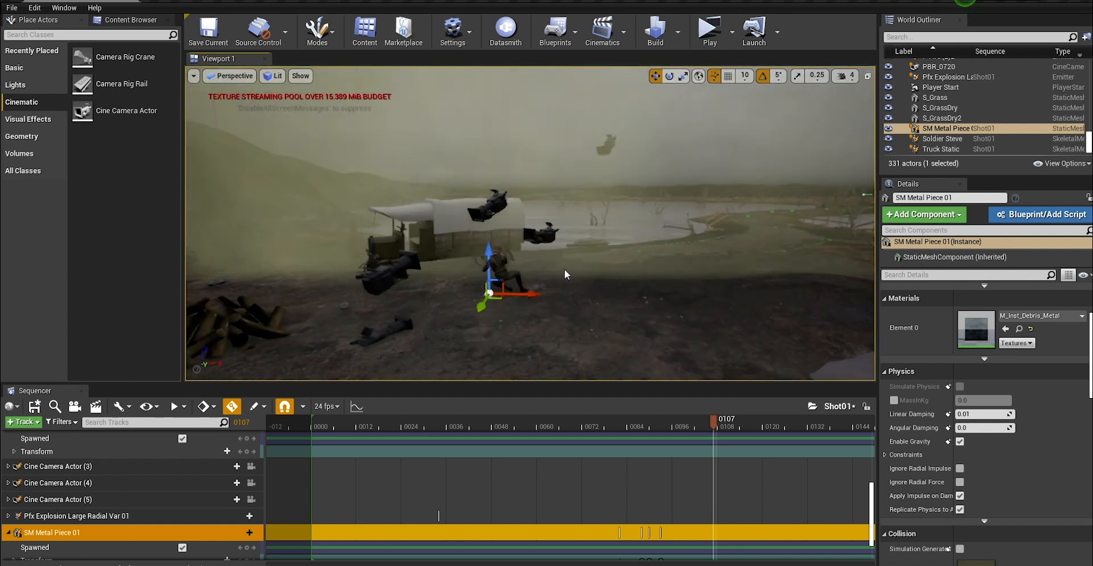
alt+drag(644, 308, 314, 114)
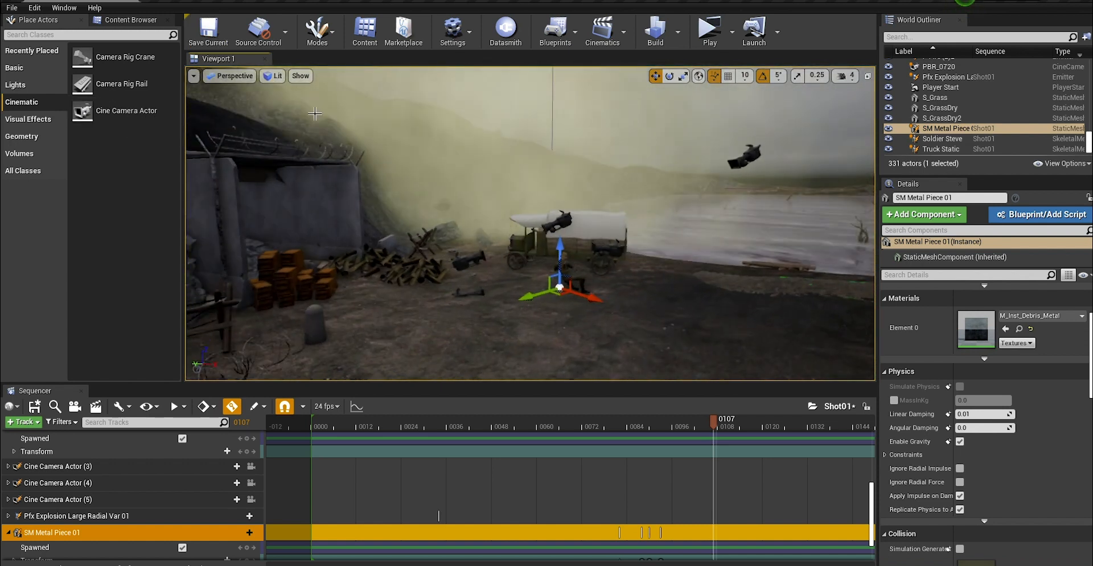
drag(125, 111, 160, 515)
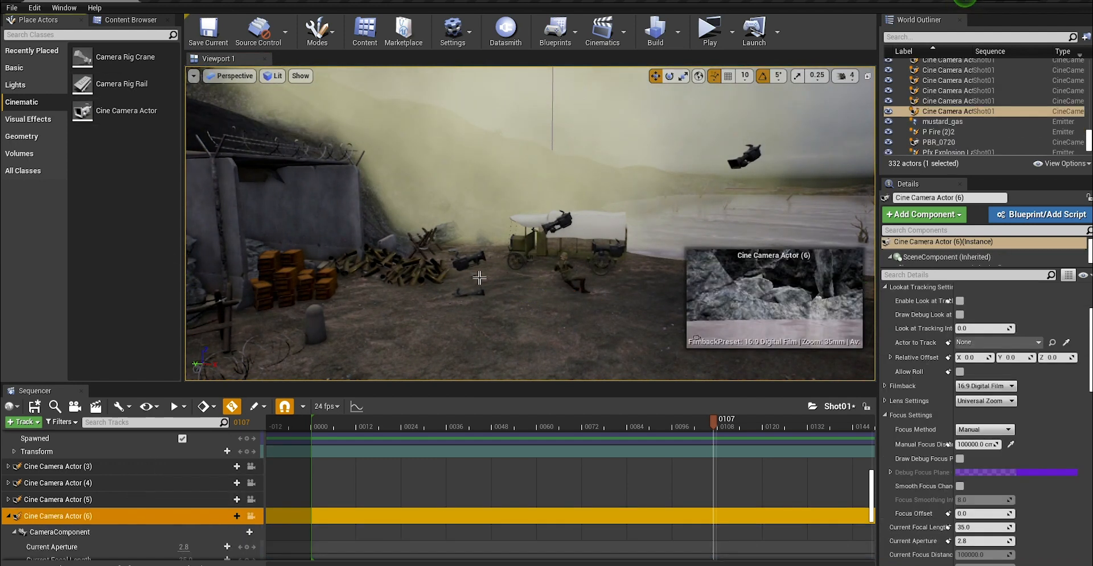
alt+drag(411, 156, 347, 191)
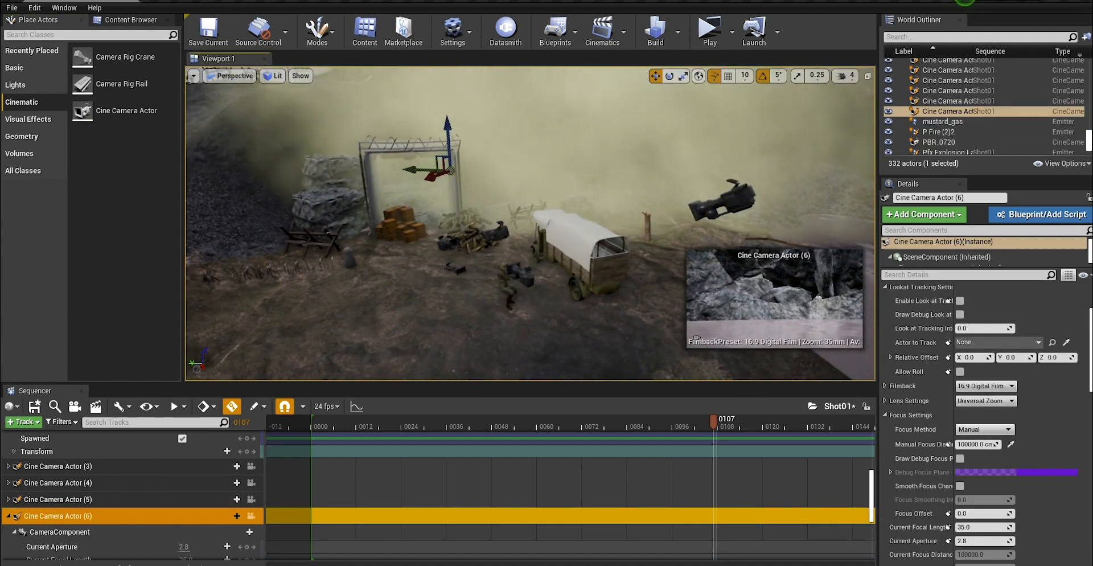
drag(440, 164, 319, 393)
right_drag(447, 308, 424, 330)
drag(341, 369, 416, 256)
right_click(415, 256)
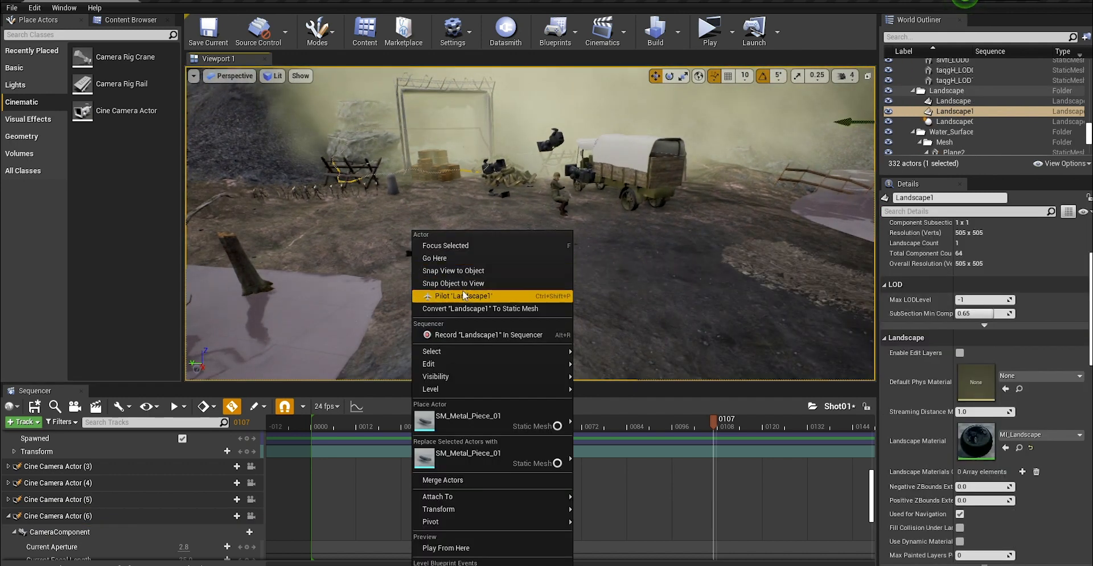
click(489, 295)
right_drag(532, 222, 539, 265)
alt+drag(527, 253, 584, 206)
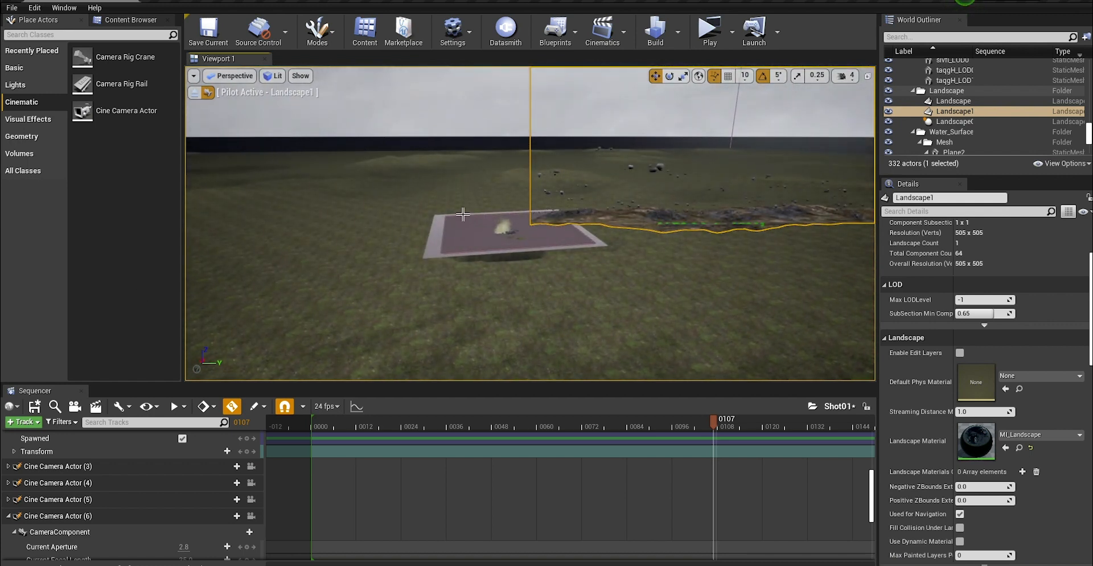
right_drag(460, 212, 456, 206)
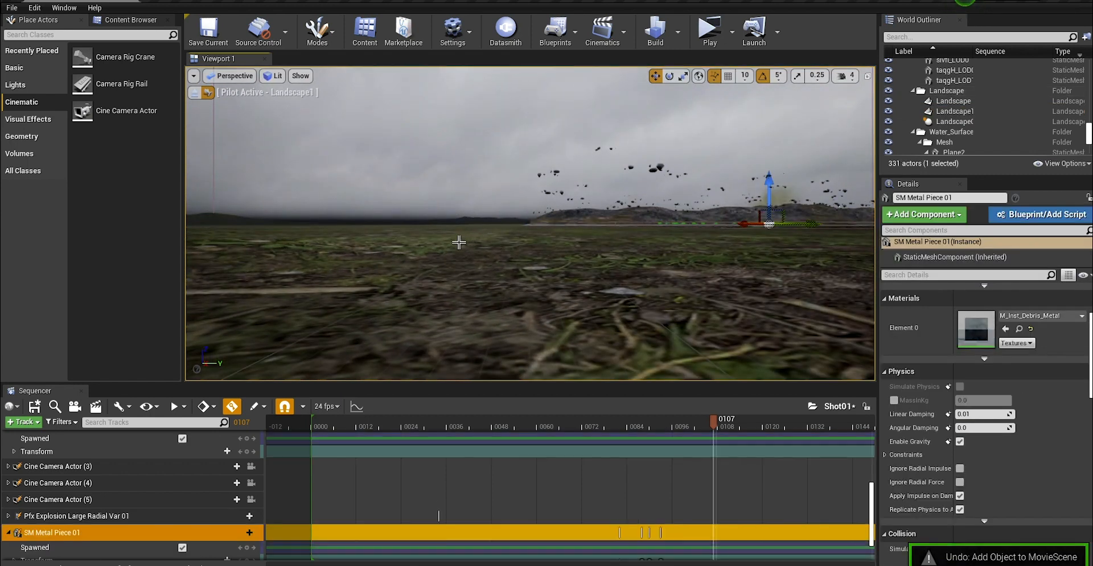
click(194, 93)
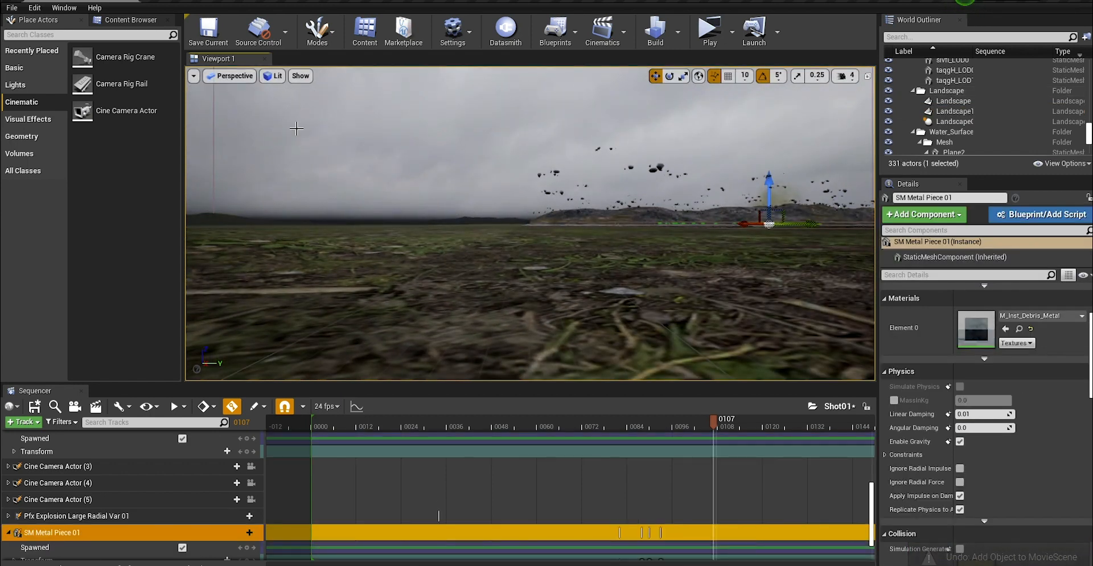
Step: Add a new cine camera actor to the Shot01 sequence
scroll(494, 209, down, 10)
right_drag(586, 242, 644, 254)
alt+drag(675, 218, 669, 265)
alt+drag(229, 296, 341, 310)
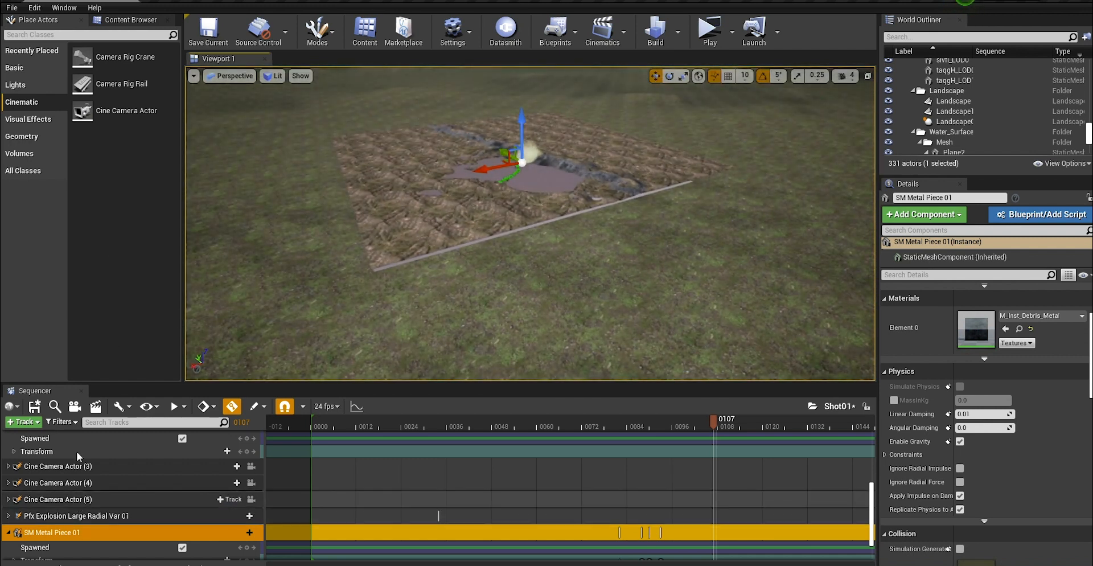
drag(107, 108, 142, 476)
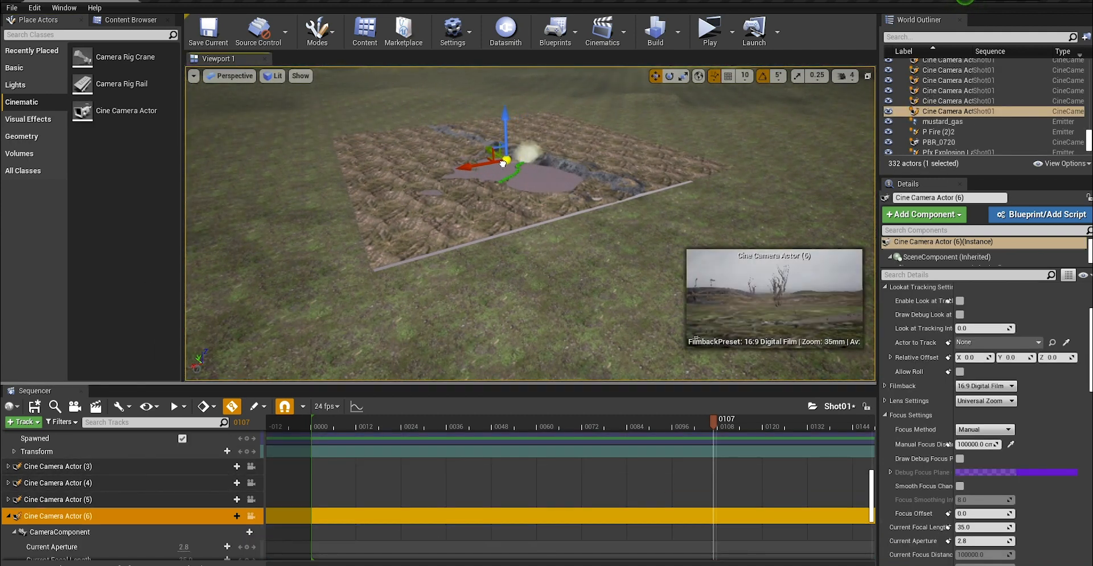
Step: Pilot Cine Camera Actor (6) and frame the truck and flying debris from low over the water
key(f)
scroll(578, 260, down, 15)
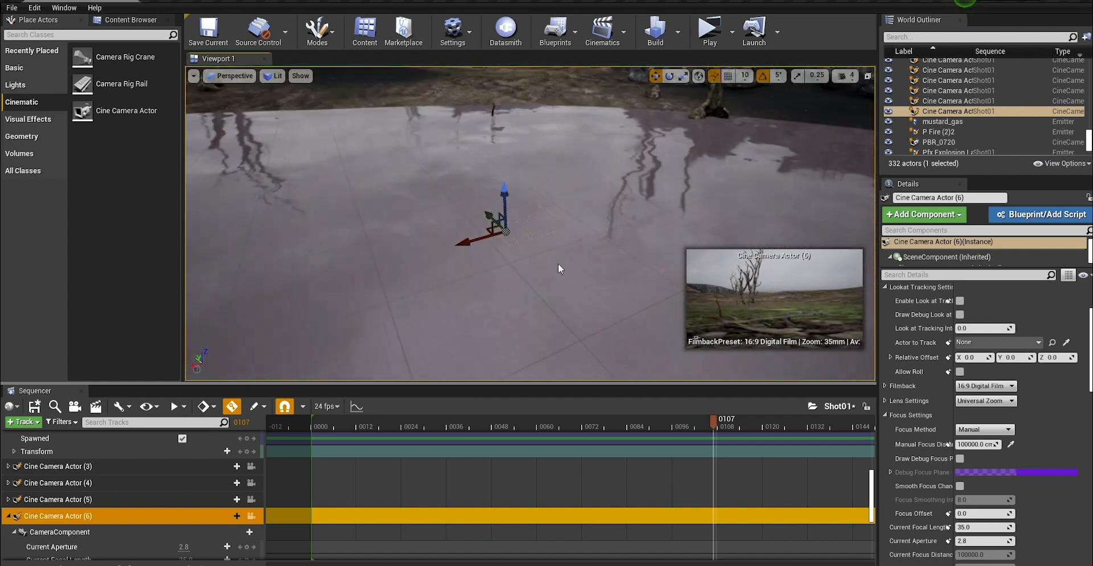
mouse_move(543, 253)
alt+mouse_down()
mouse_move(652, 228)
mouse_move(543, 253)
alt+mouse_up()
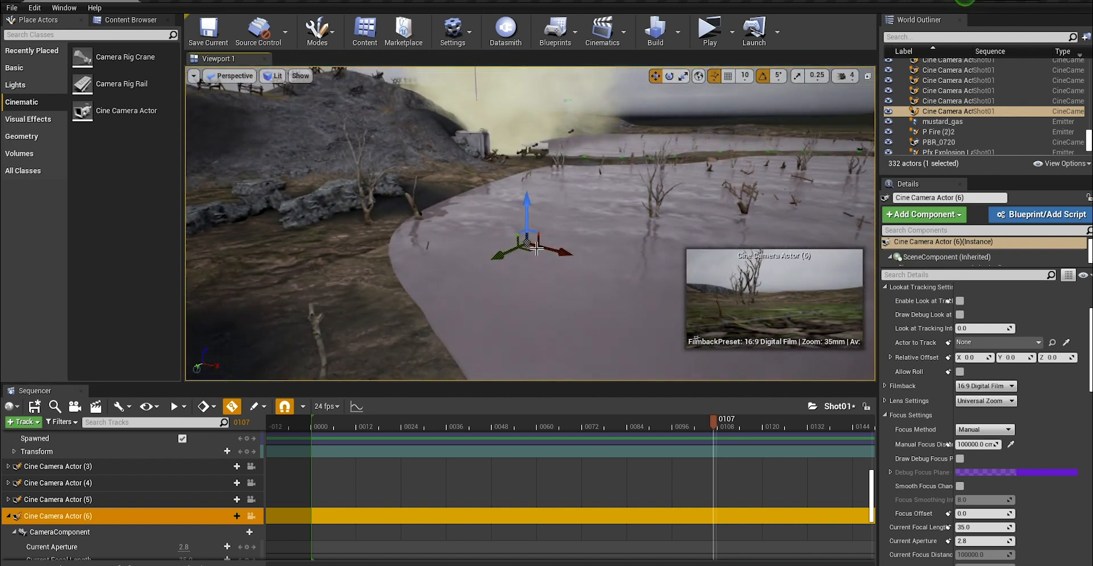
right_click(525, 247)
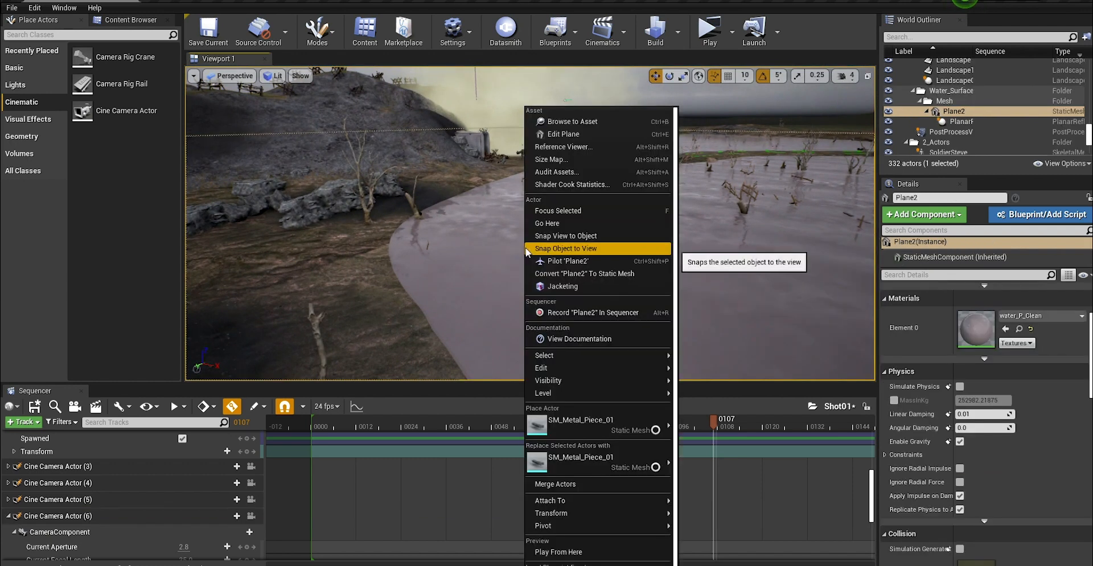
click(86, 516)
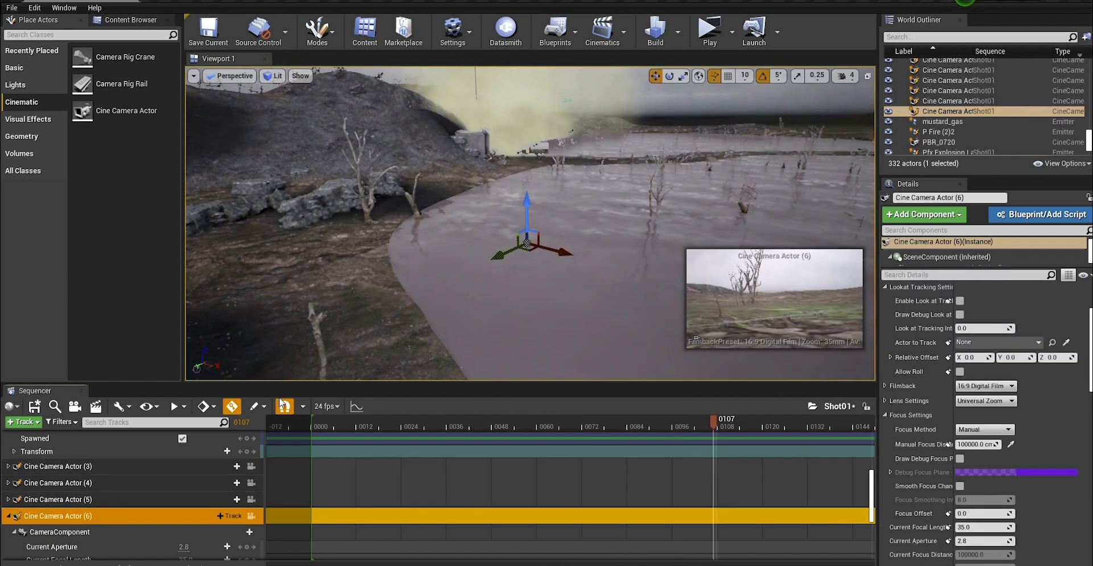
right_click(909, 110)
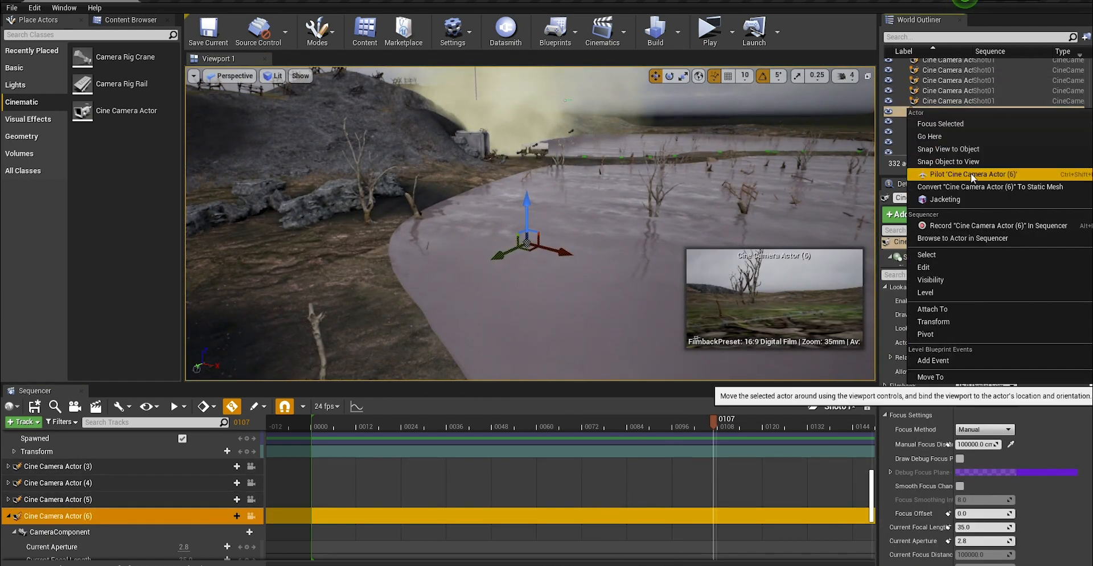
click(968, 173)
right_drag(581, 217, 544, 165)
right_drag(643, 125, 692, 123)
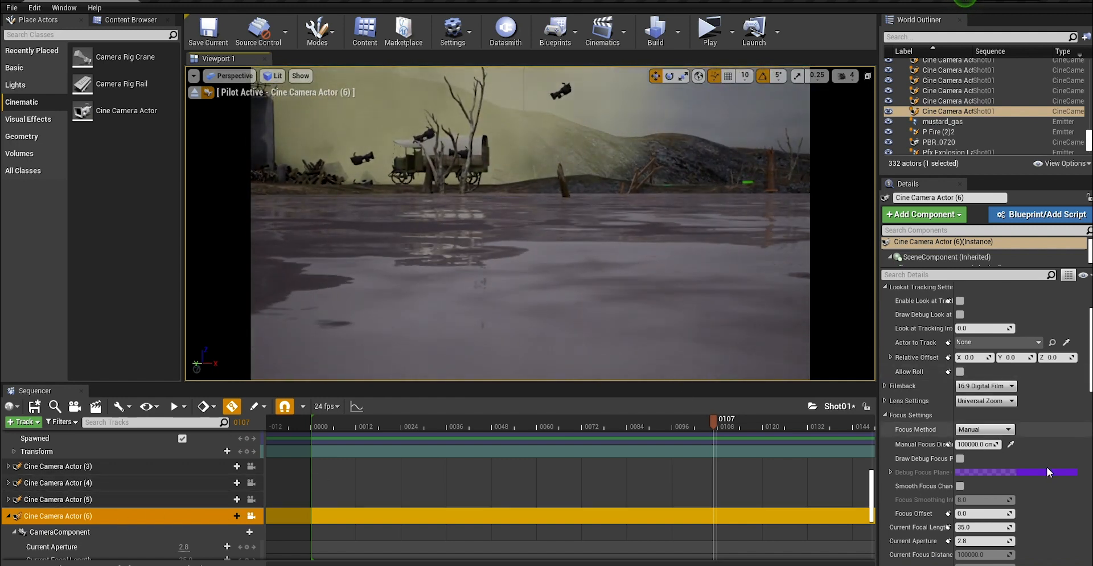
Step: Set Cine Camera Actor (6)'s focal length to 21 mm and reframe the truck across the water between the dead trees
click(975, 527)
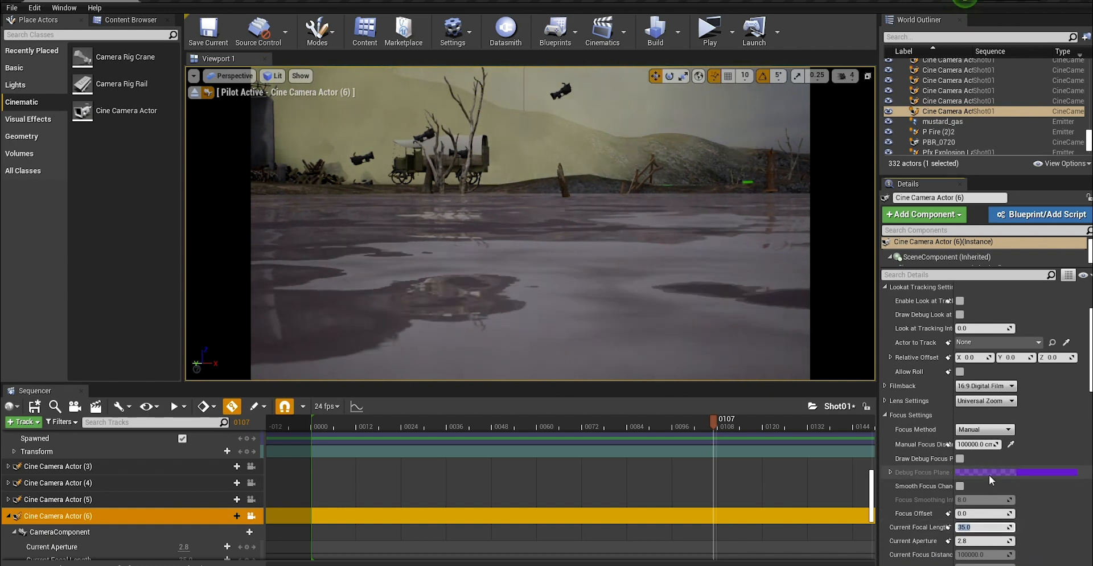
text(21)
key(Return)
right_drag(530, 212, 537, 192)
key(d)
right_drag(472, 256, 469, 259)
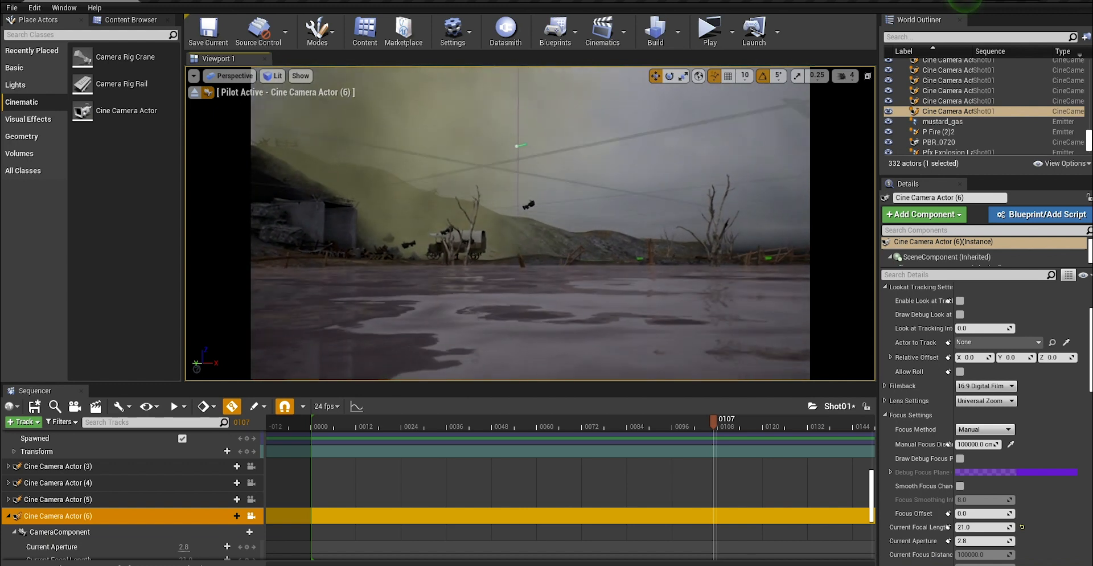
Step: In Foliage mode, move the dead tree in front of the truck sideways to clear the view, and return to Select mode
click(466, 260)
click(475, 217)
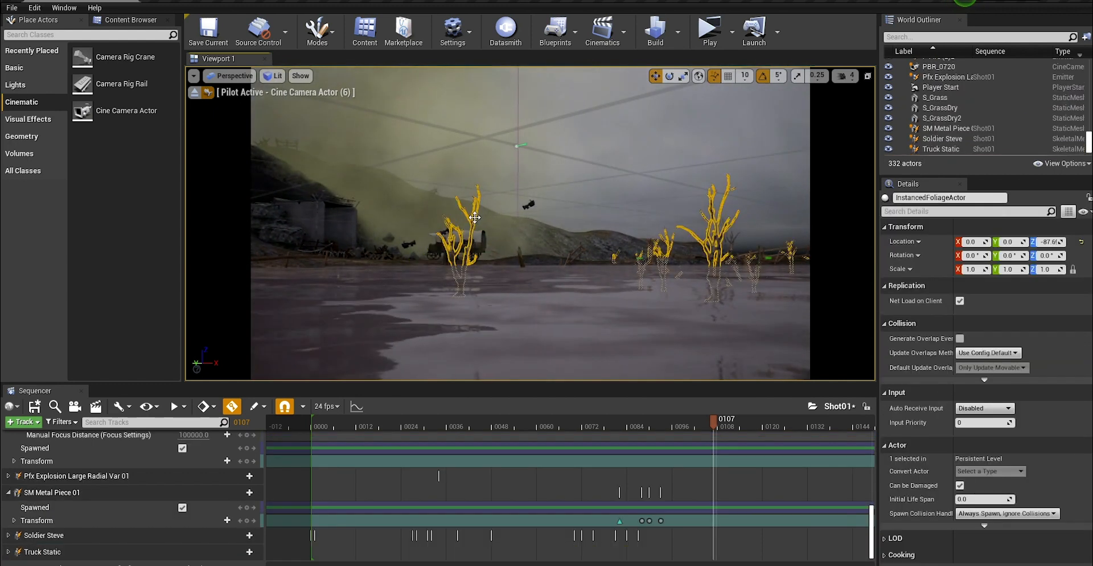
click(315, 34)
click(336, 92)
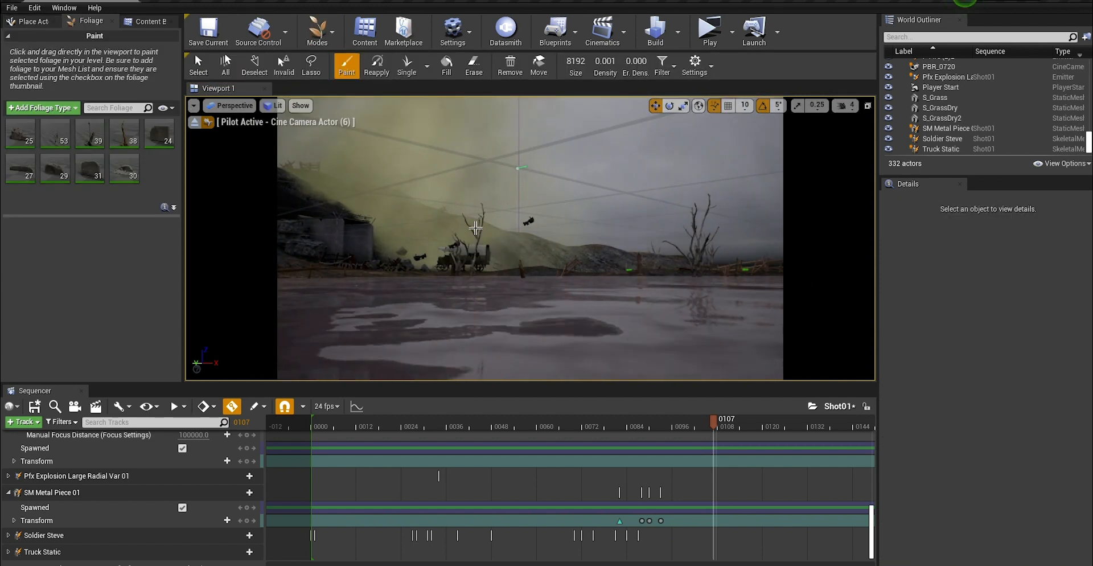
click(198, 64)
click(486, 241)
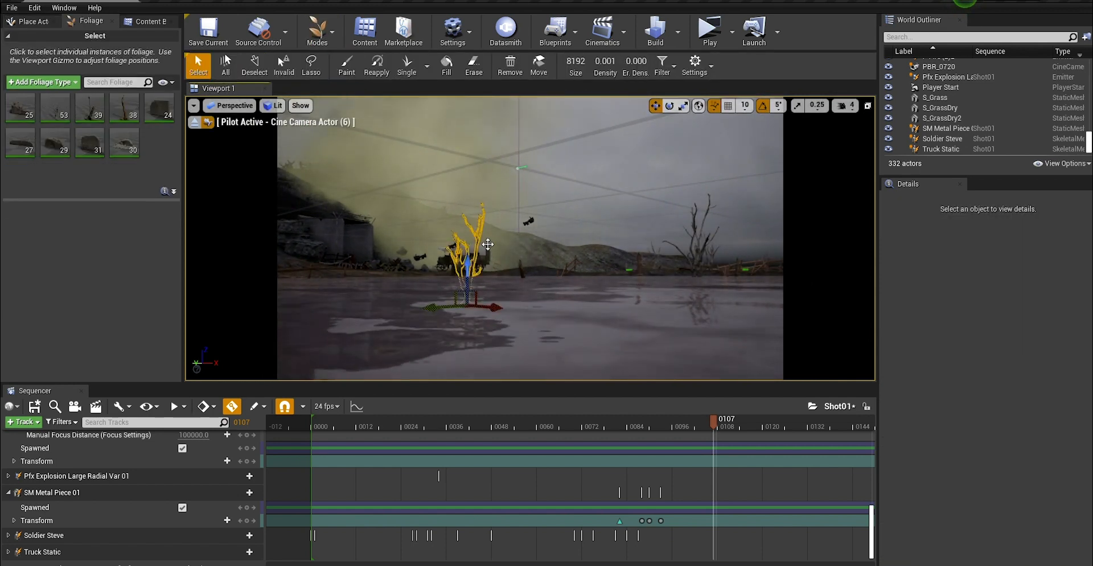
drag(440, 312, 304, 312)
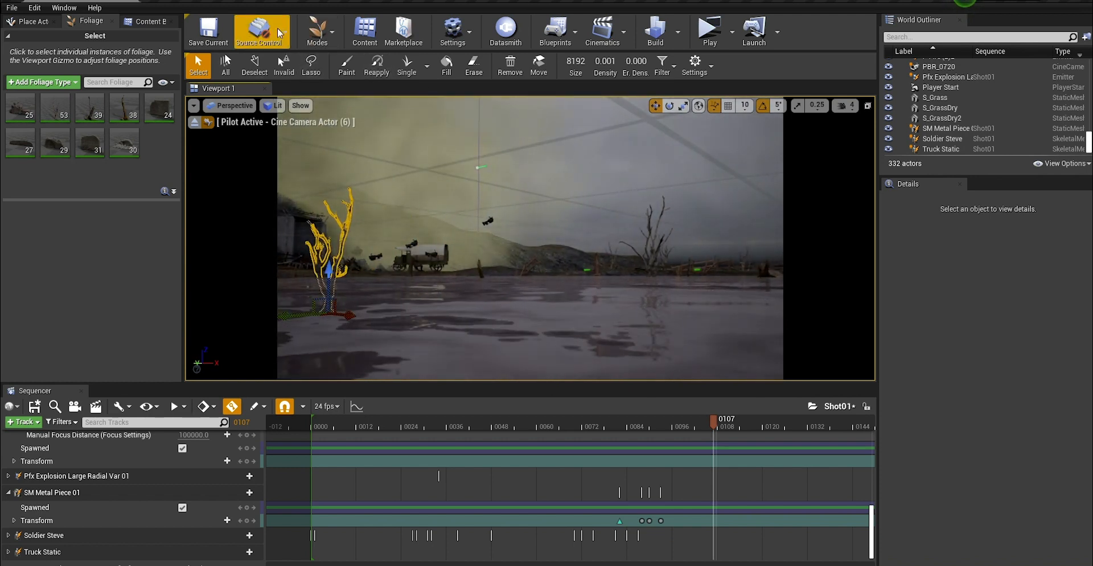
click(331, 36)
click(332, 65)
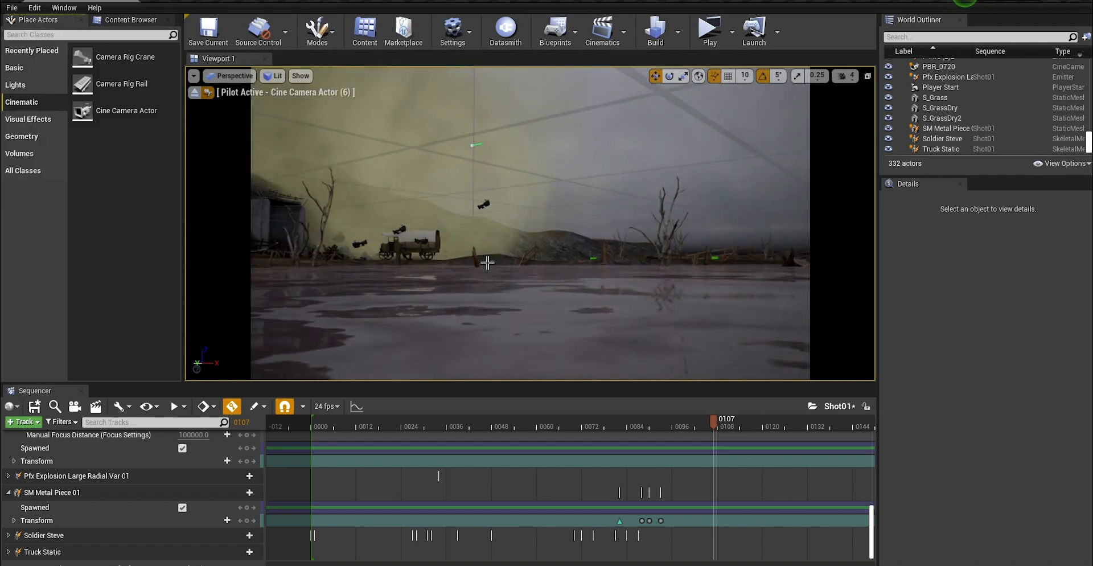
Step: Look through Cine Camera Actor (6) in a cinematic viewport and play the shot from its start
click(231, 76)
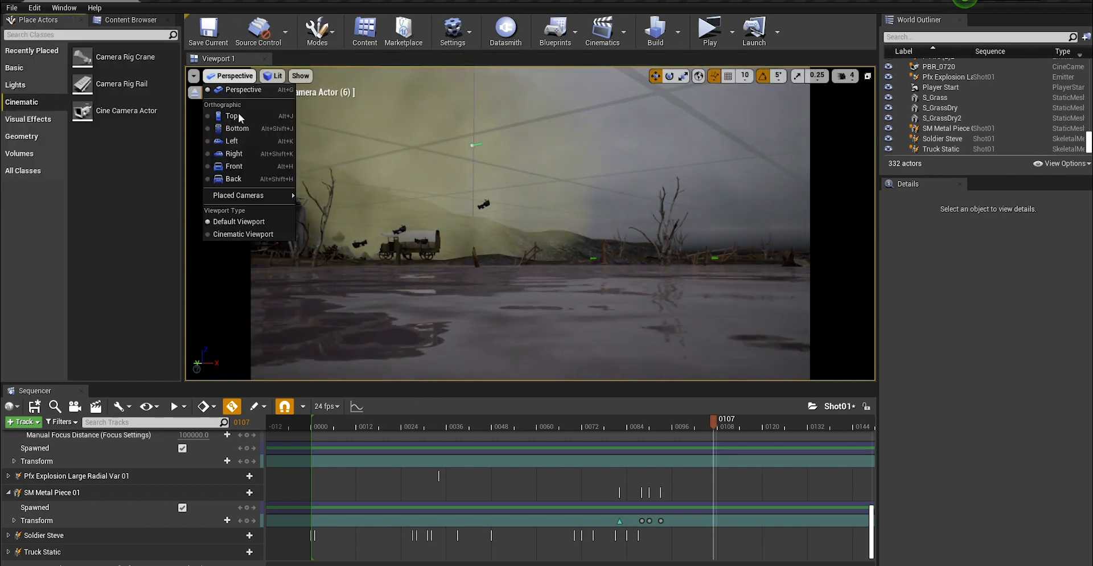
click(243, 234)
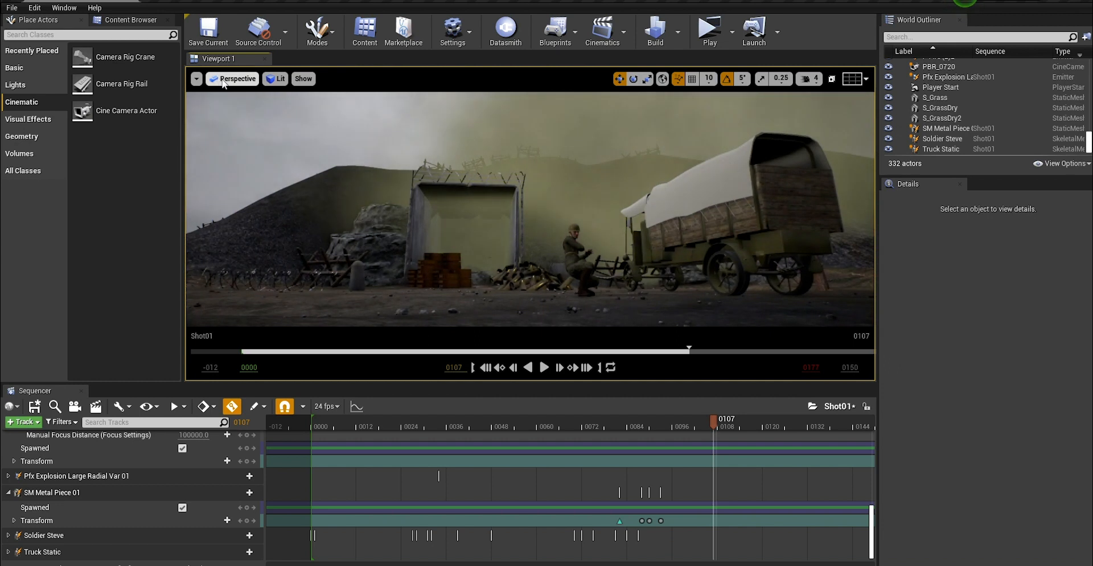
click(224, 79)
mouse_move(251, 198)
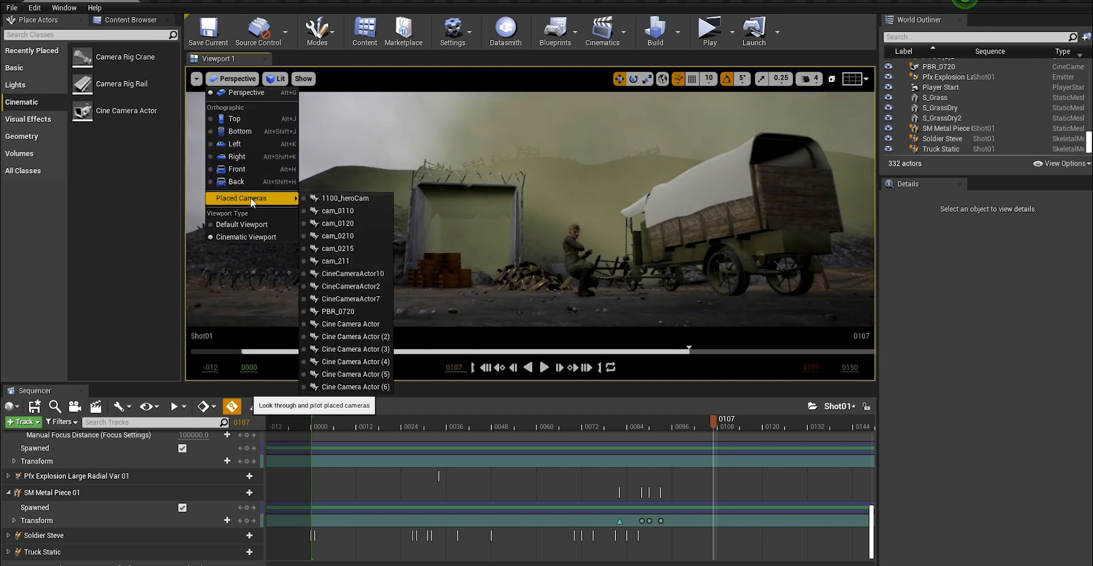
click(368, 388)
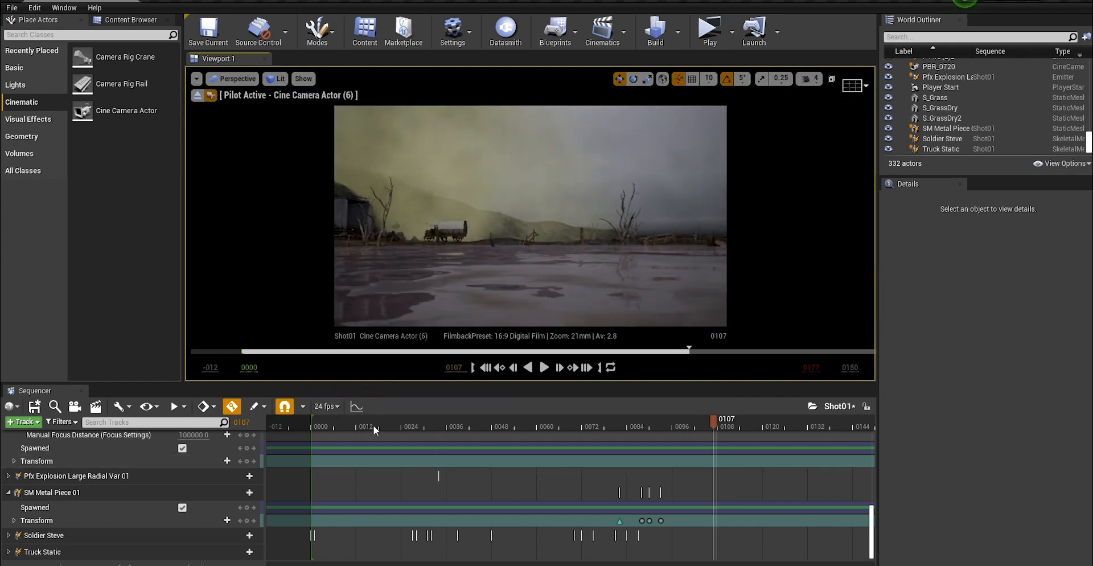
click(301, 425)
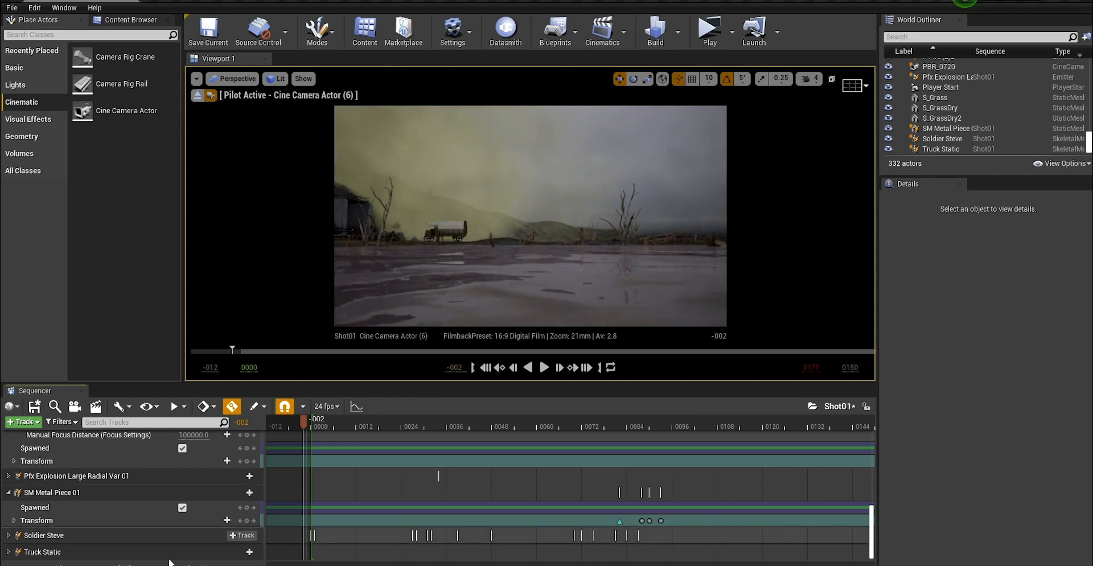
key(space)
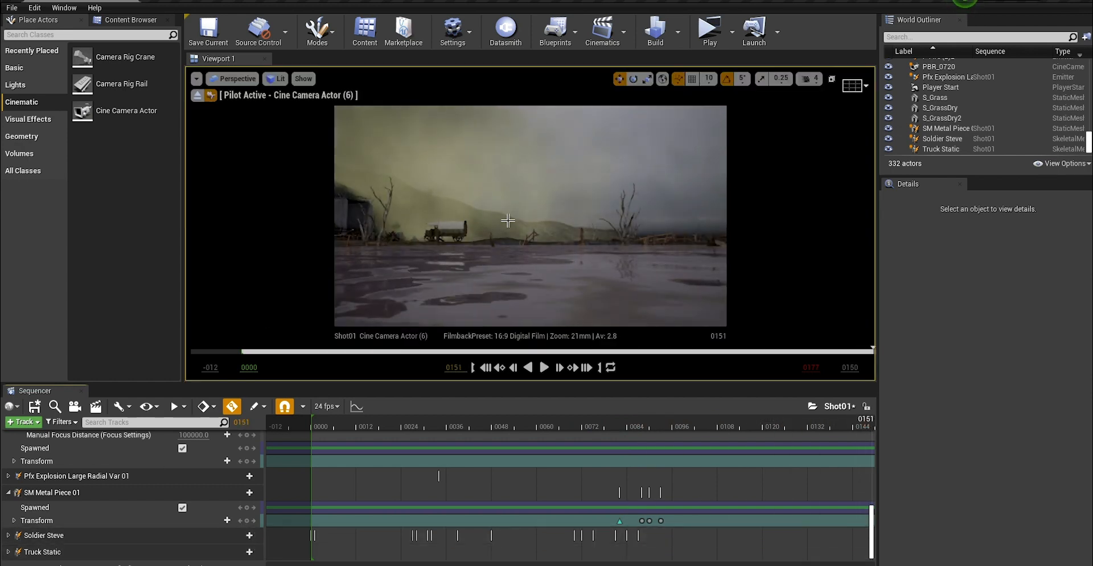
Step: Turn on a letterbox overlay and reframe Cine Camera Actor (6) with the leaning dead trunk in the foreground beside the distant truck
right_drag(507, 224, 509, 230)
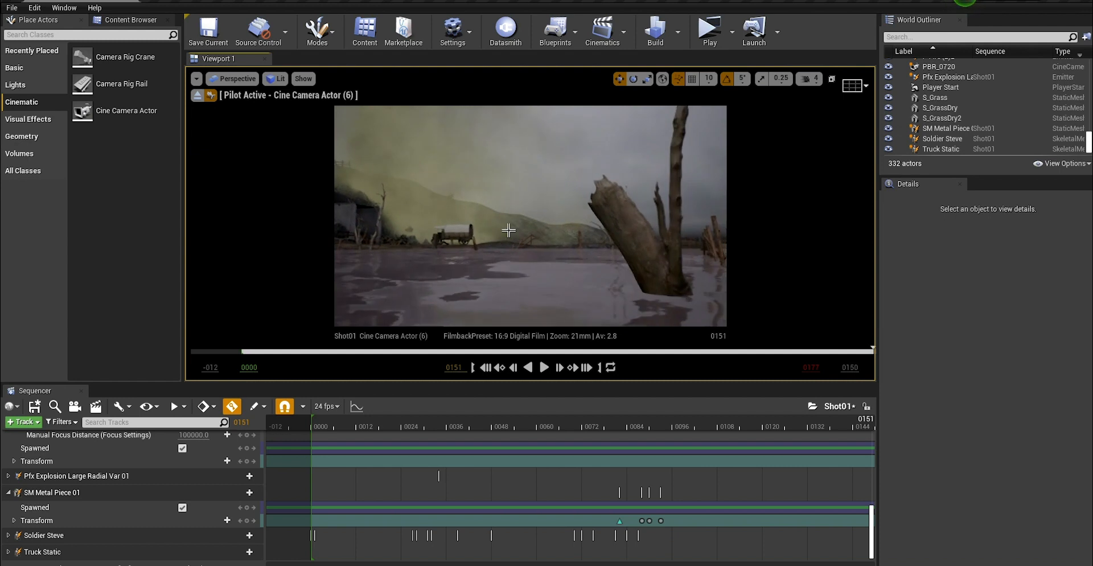
click(860, 87)
click(972, 198)
key(w)
right_drag(528, 214, 529, 214)
middle_drag(497, 226, 515, 230)
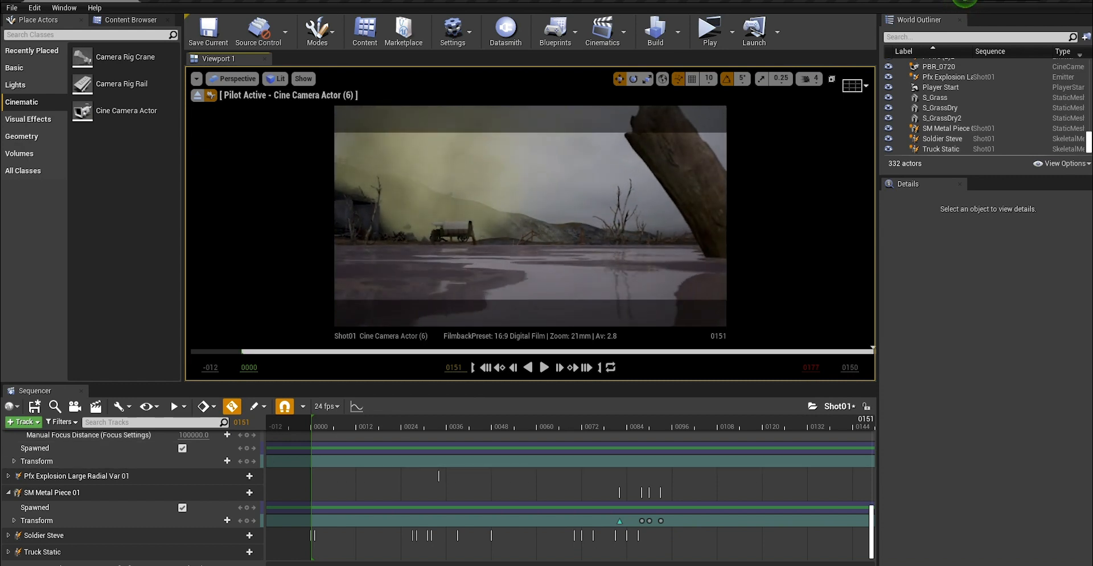
Step: Play the reframed shot through Cine Camera Actor (6) and stop piloting the camera
key(space)
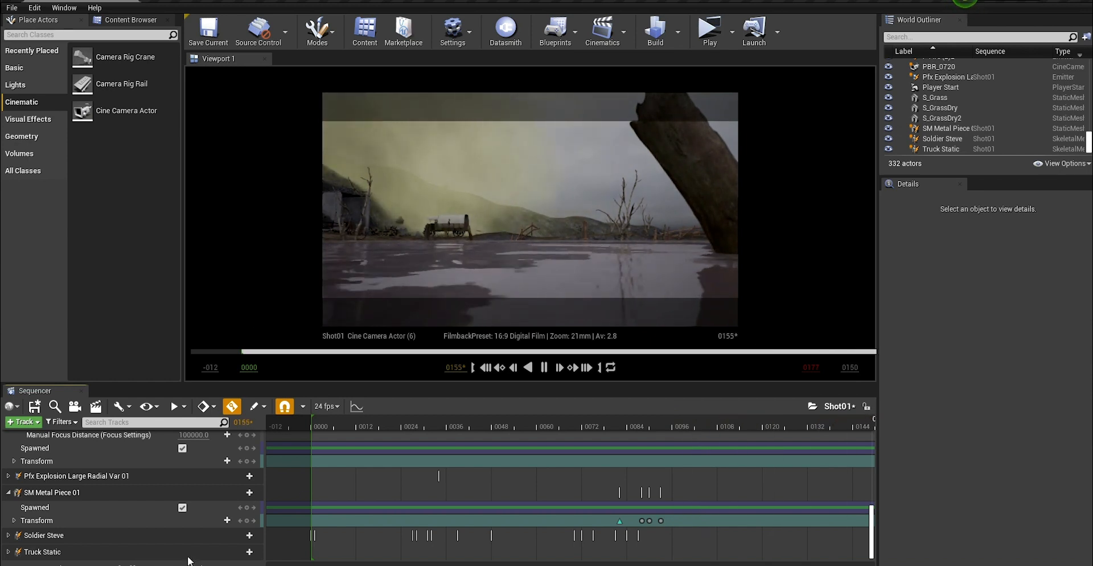
click(315, 323)
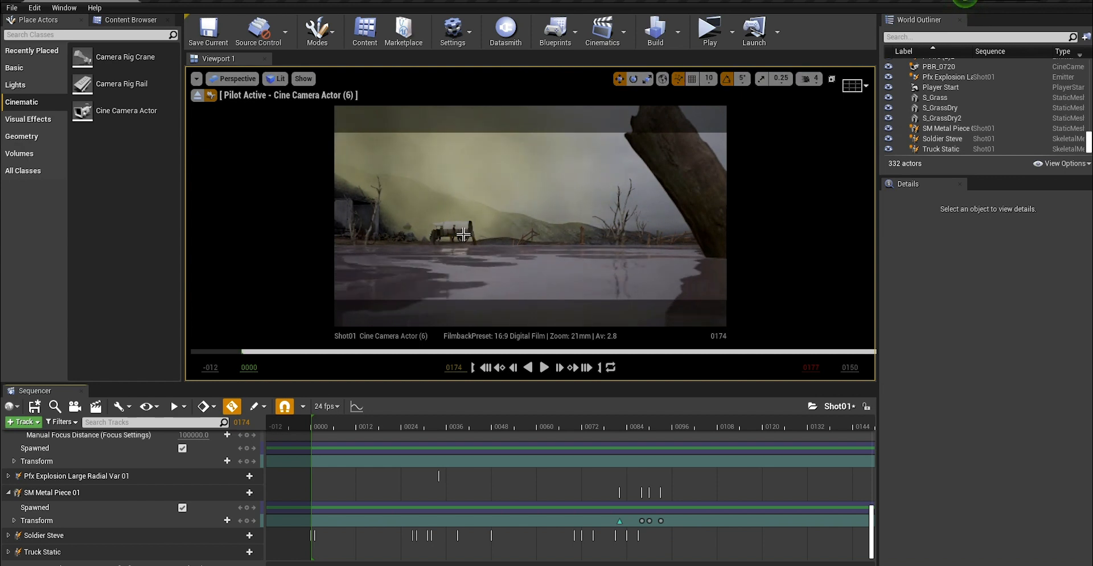
click(198, 97)
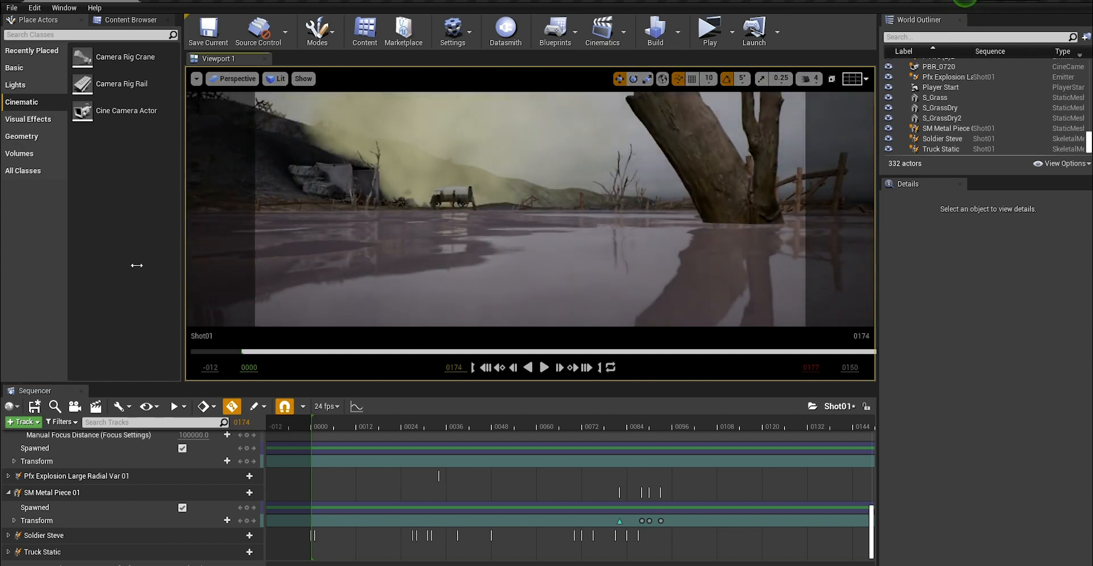
Step: Browse the project content to the Demo folder inside Cinematics > Sequences
click(138, 22)
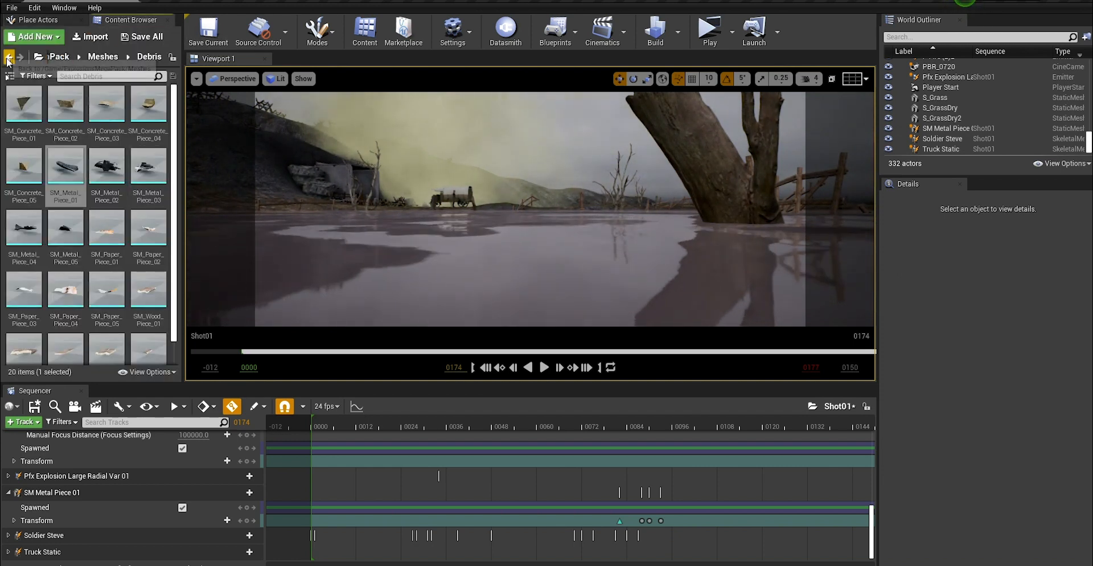
click(9, 57)
click(74, 56)
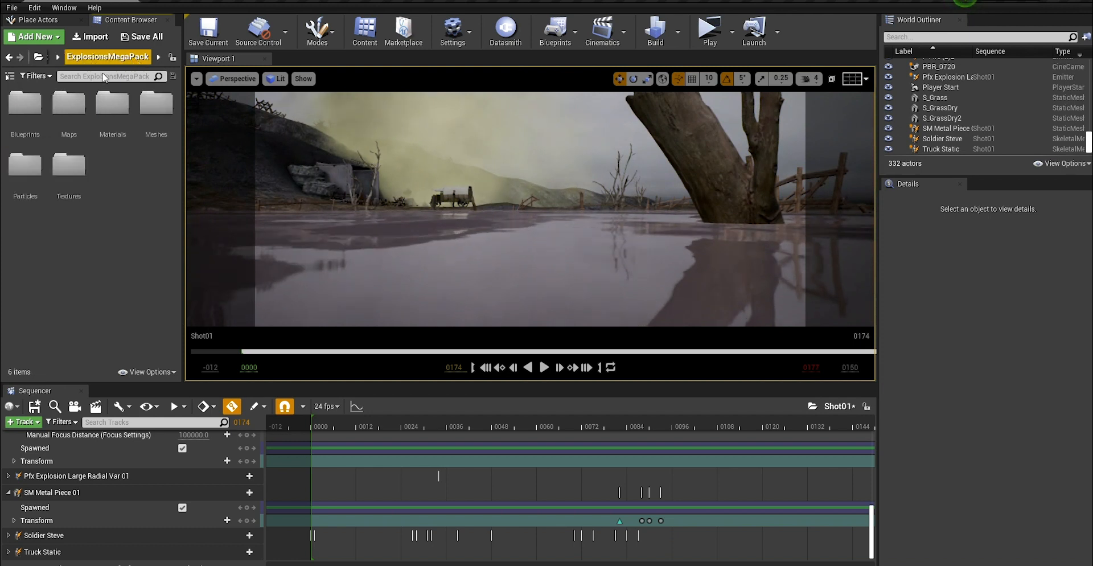
click(58, 57)
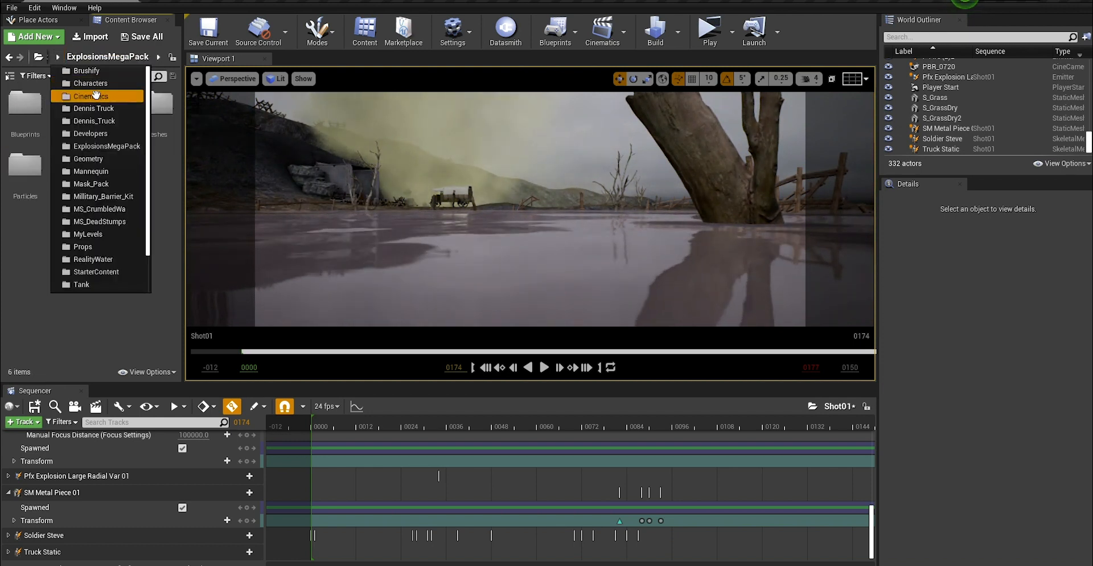
click(95, 94)
double_click(37, 117)
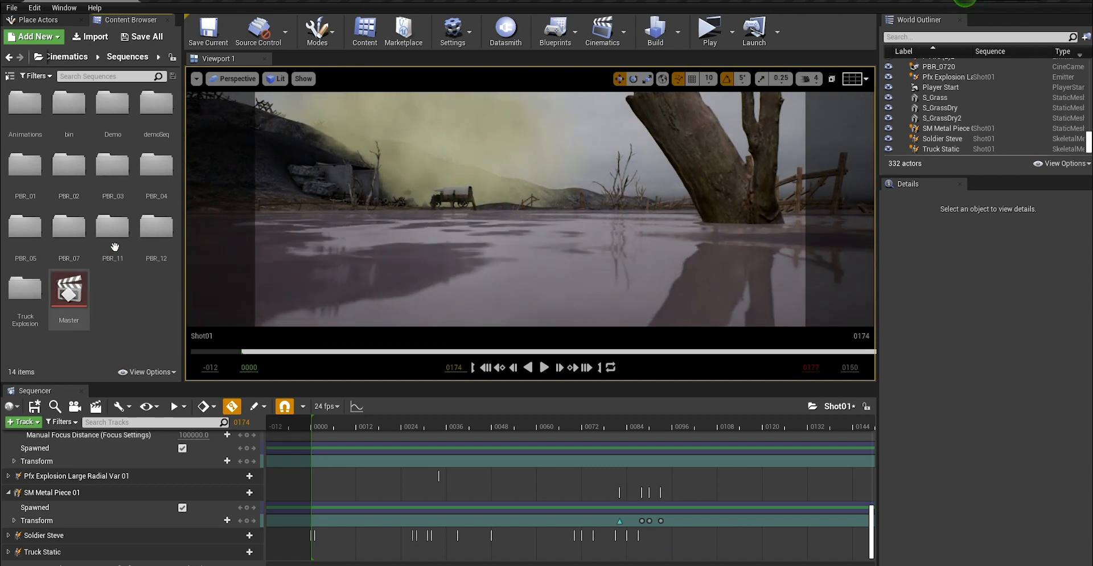
click(108, 101)
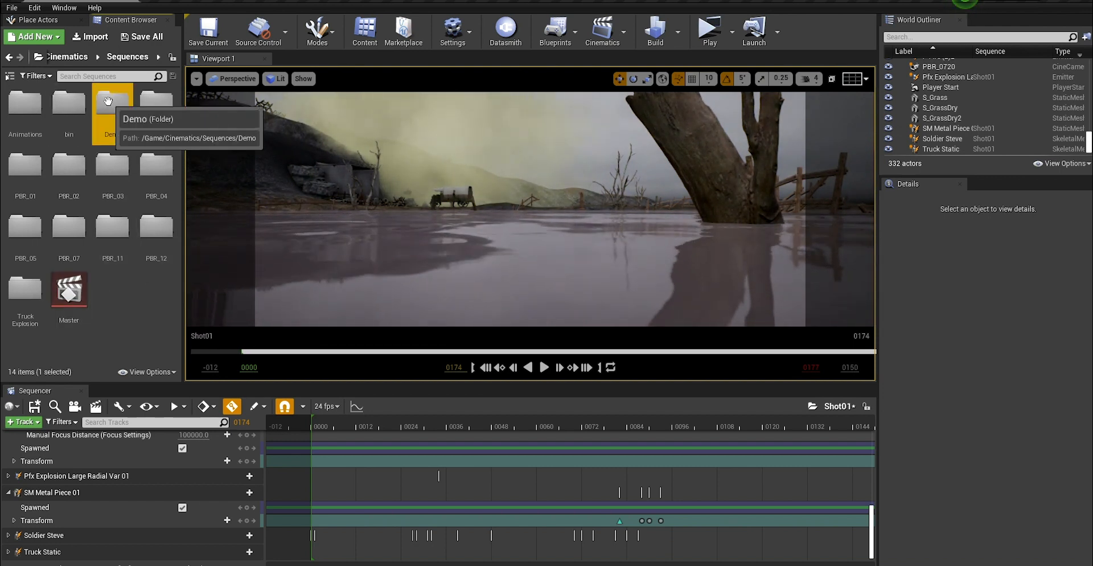
double_click(108, 101)
Step: Duplicate the Shot01 sequence five times in the Demo folder
click(20, 101)
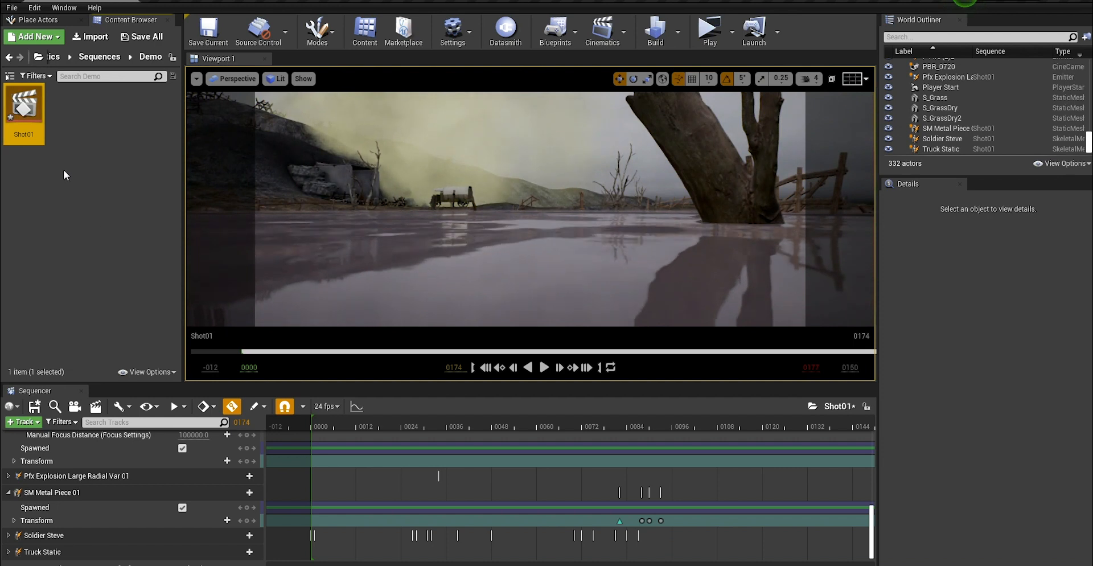
click(36, 130)
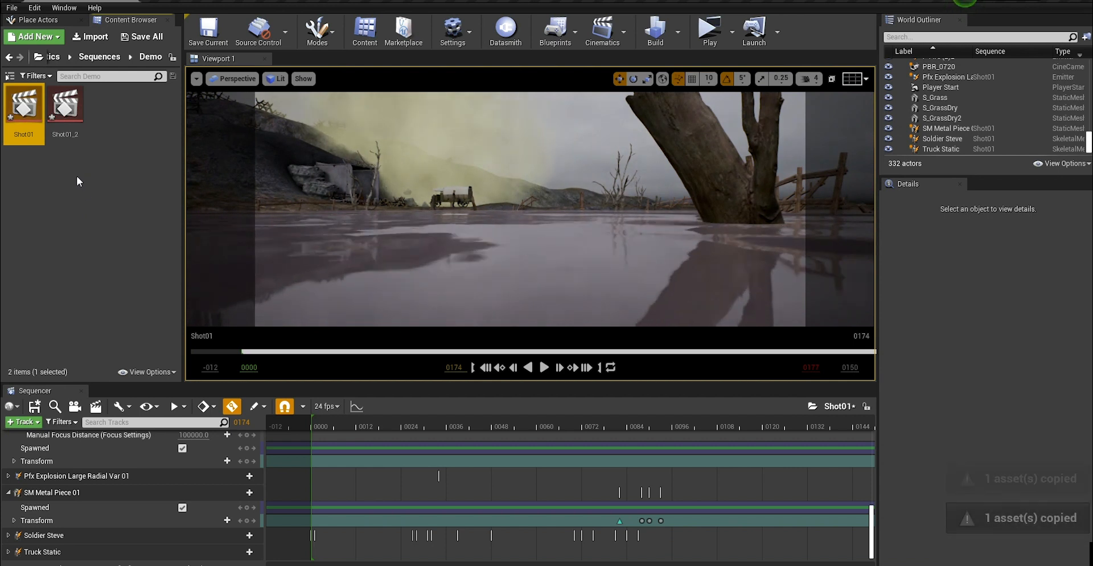
key(ctrl+v)
key(ctrl+v)
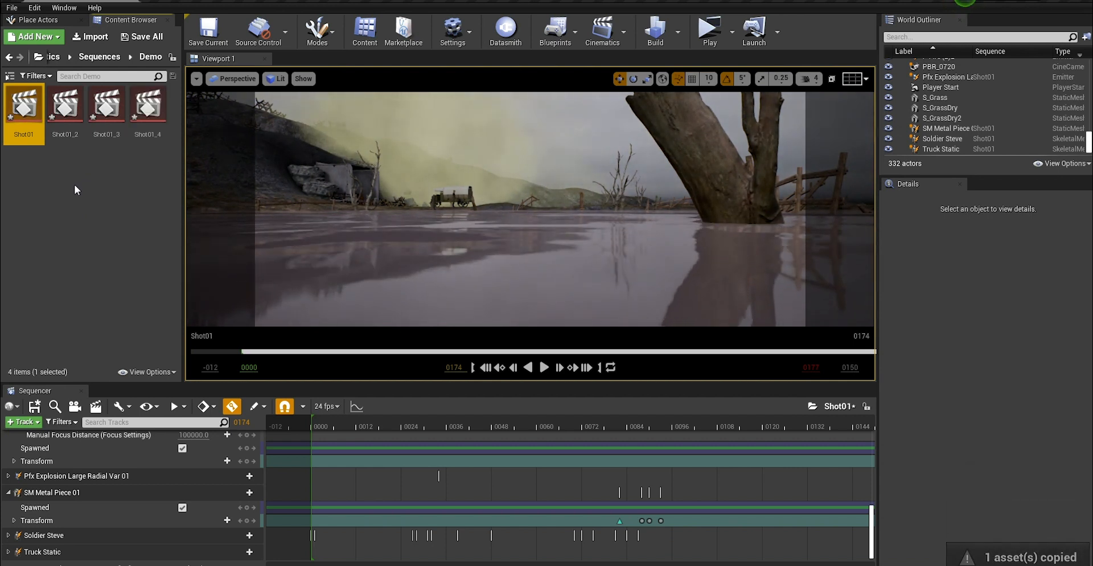
key(ctrl+v)
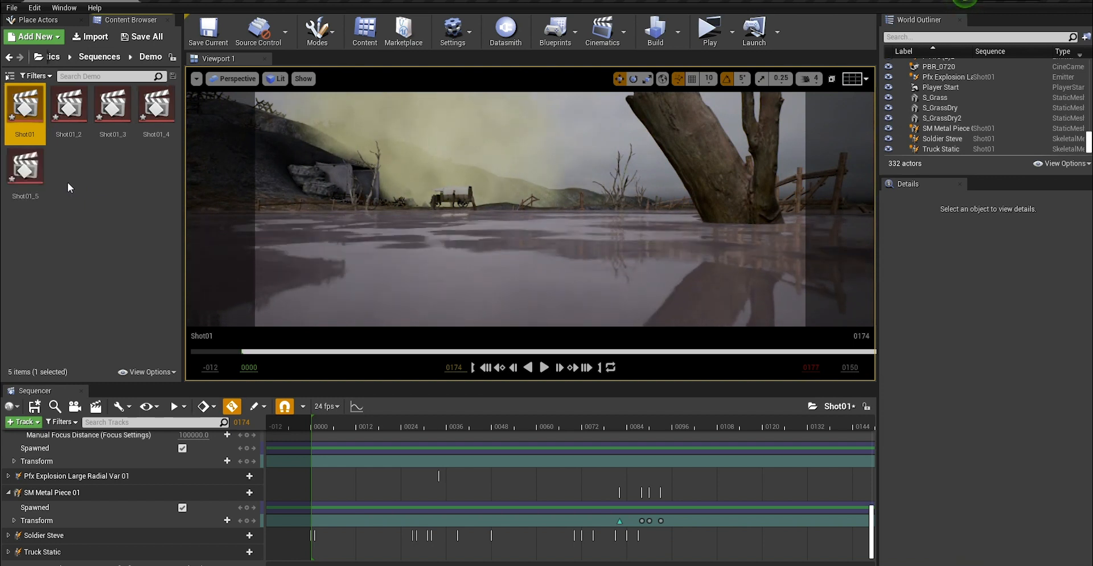
key(ctrl+c)
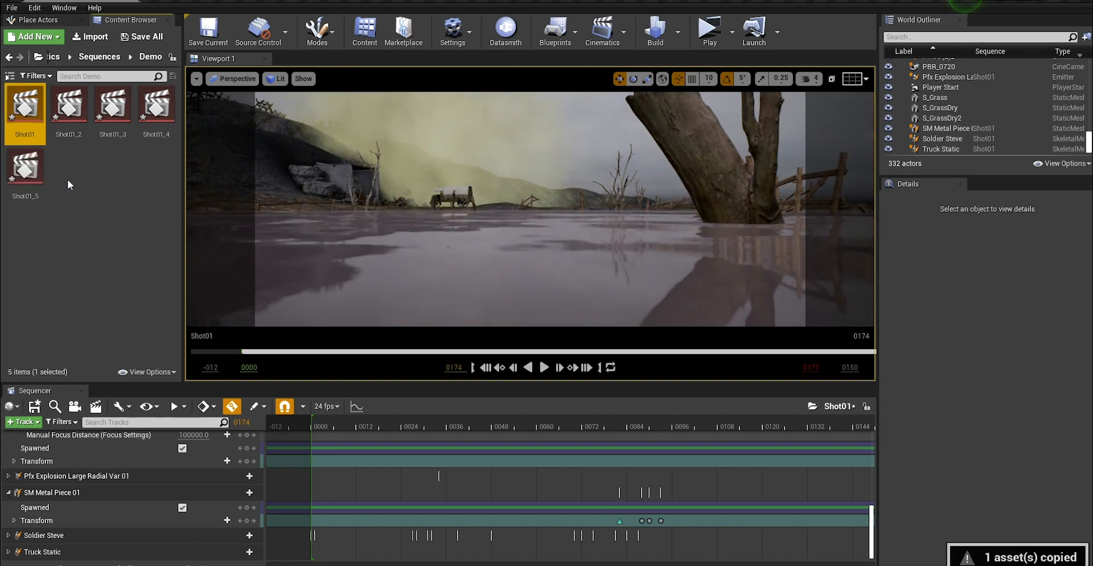
Step: Create a new Level Sequence named MasterSeq in the Demo folder
right_click(73, 249)
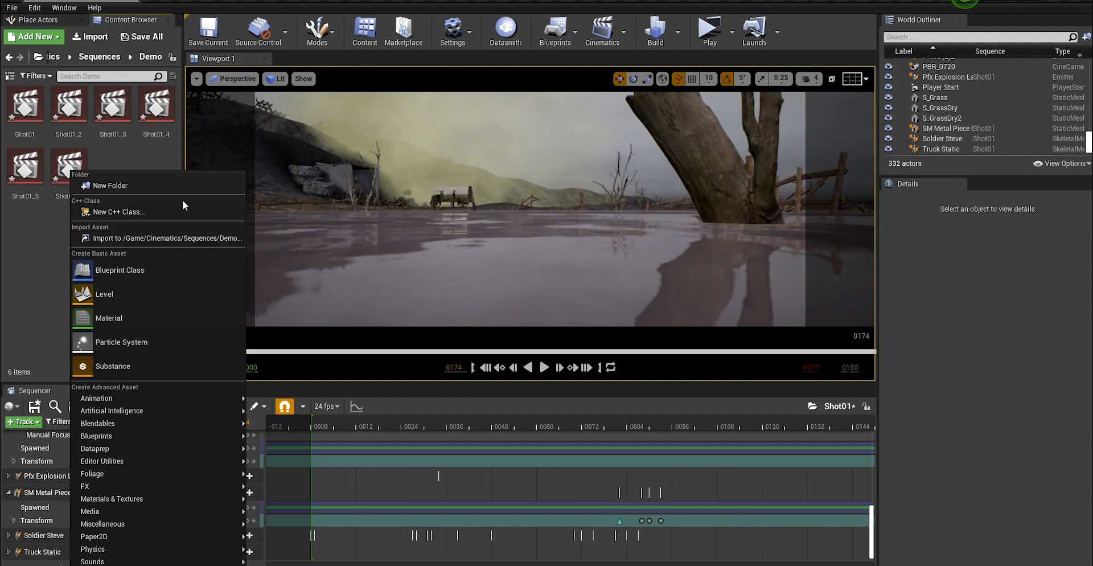
mouse_move(131, 394)
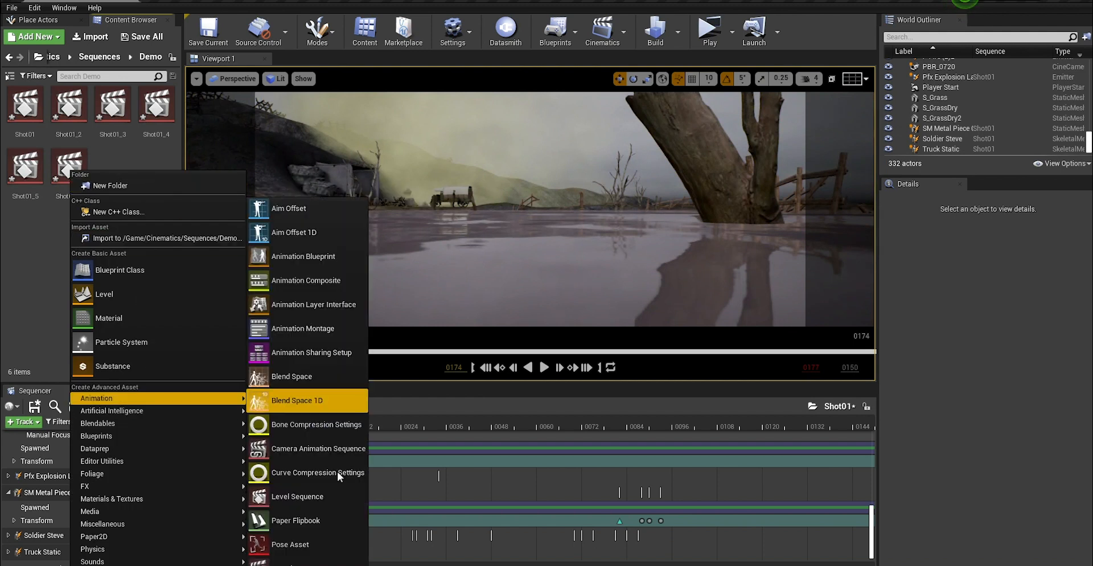
click(306, 497)
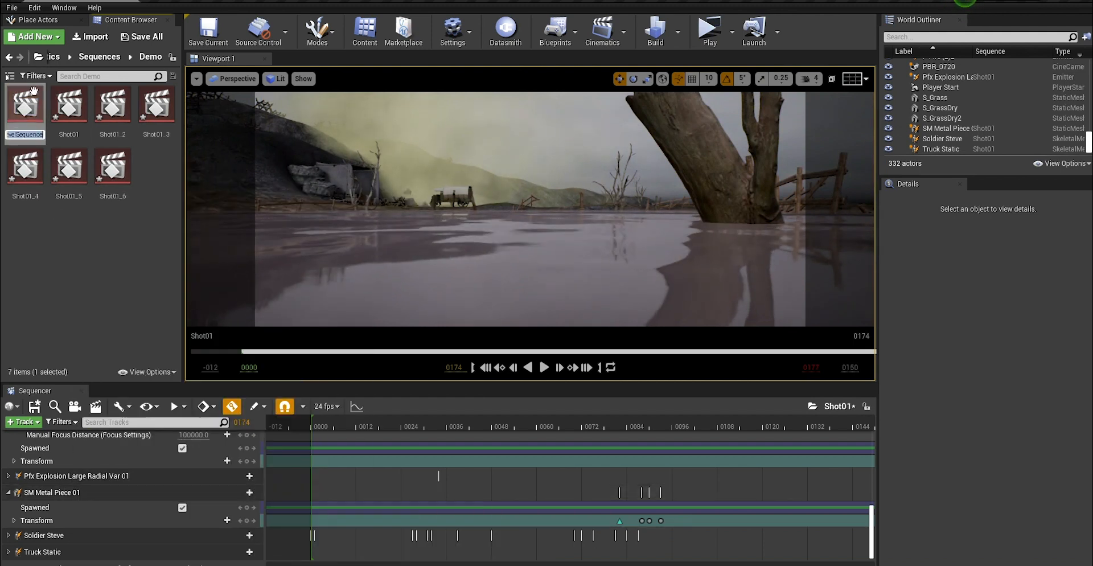
text(MasterSeq)
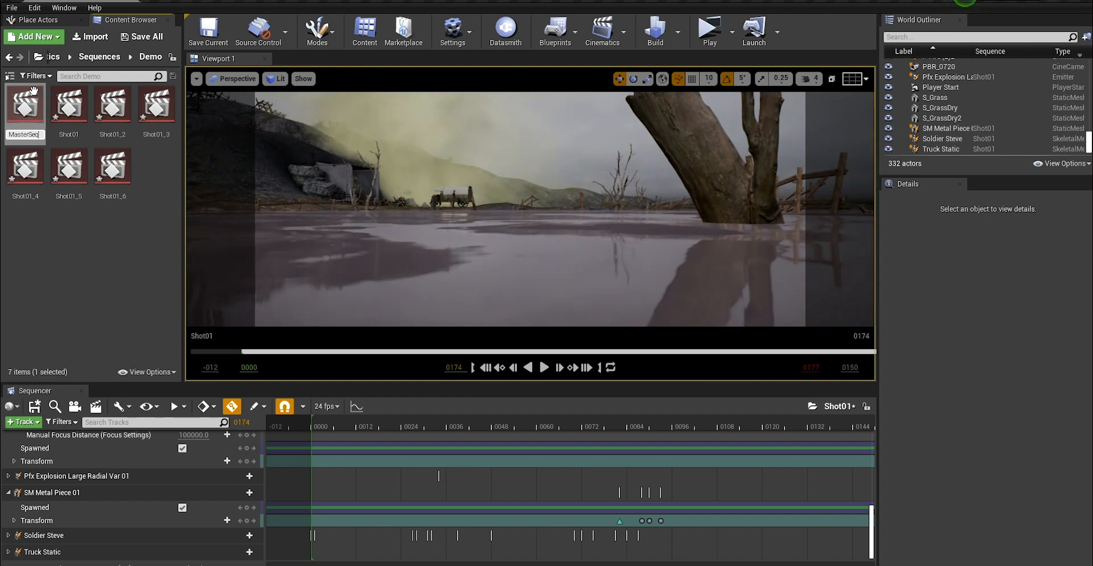
key(Return)
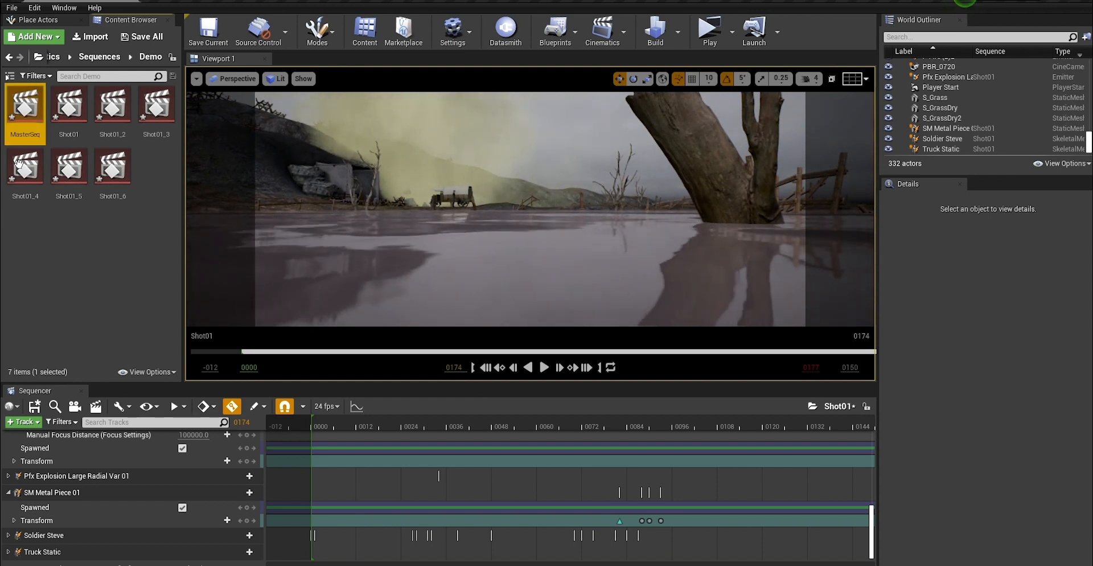
Step: Open MasterSeq, set its display rate to 24 fps and add Shot01 as a shot starting at frame 0
double_click(20, 100)
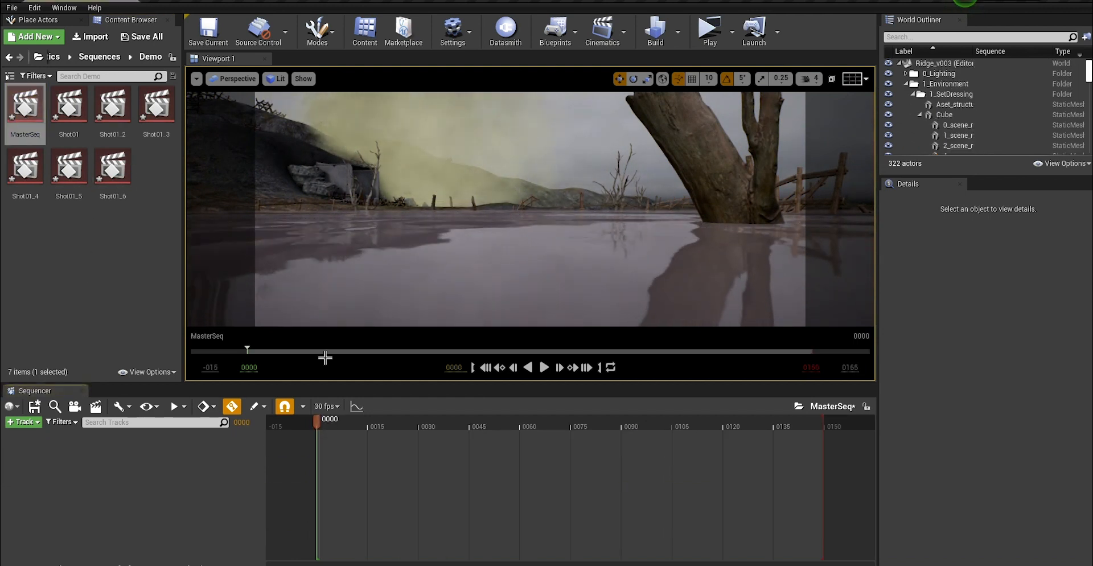
click(325, 406)
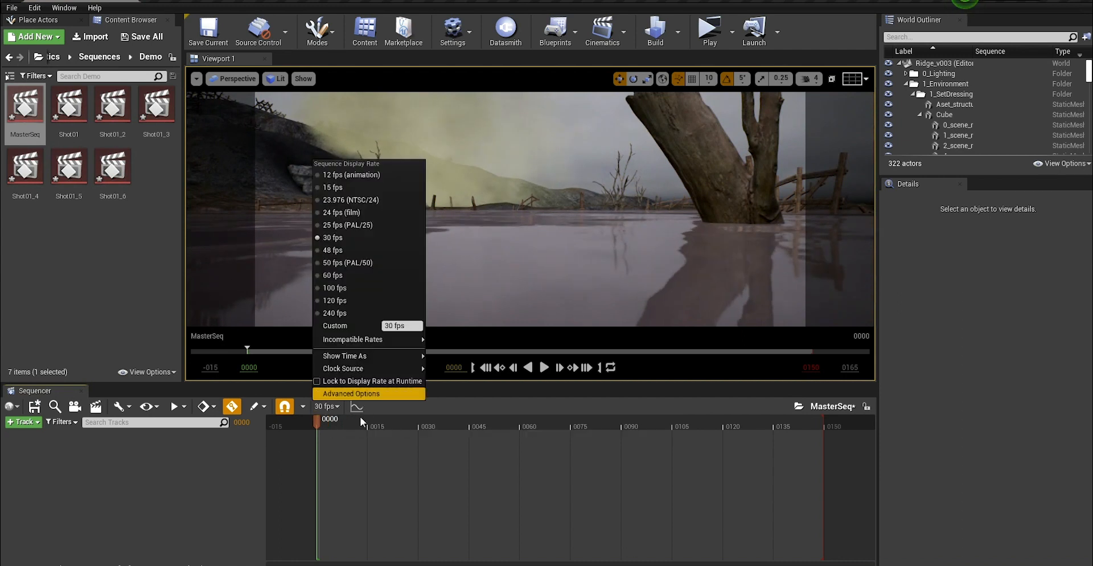
click(342, 213)
drag(69, 106, 131, 480)
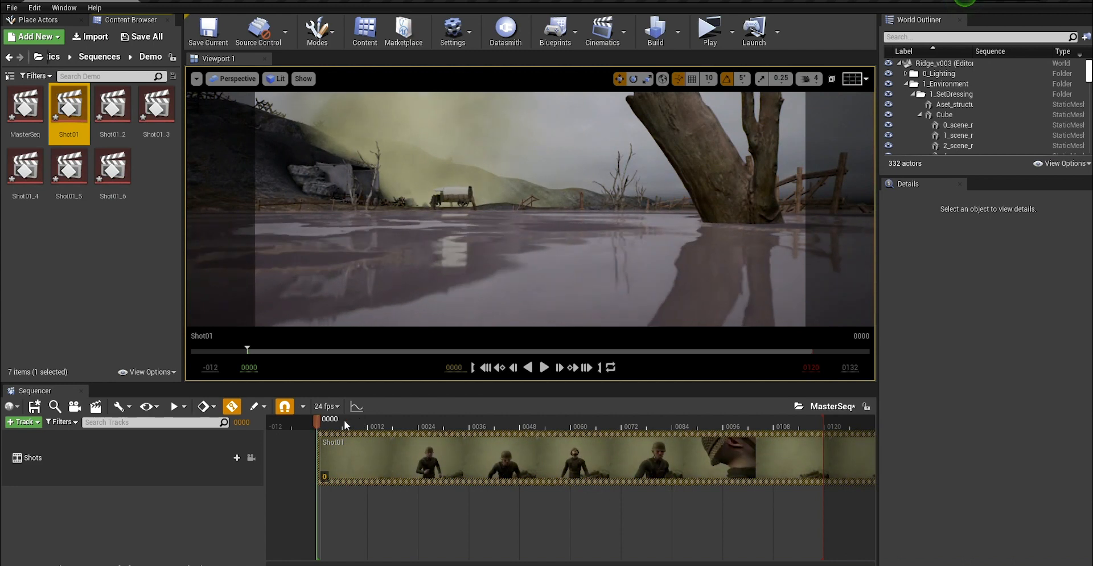
Step: Scrub Shot01 to frame 52 in MasterSeq, and extend the view range to frame 200 and the playback end to about frame 191
drag(344, 419, 288, 420)
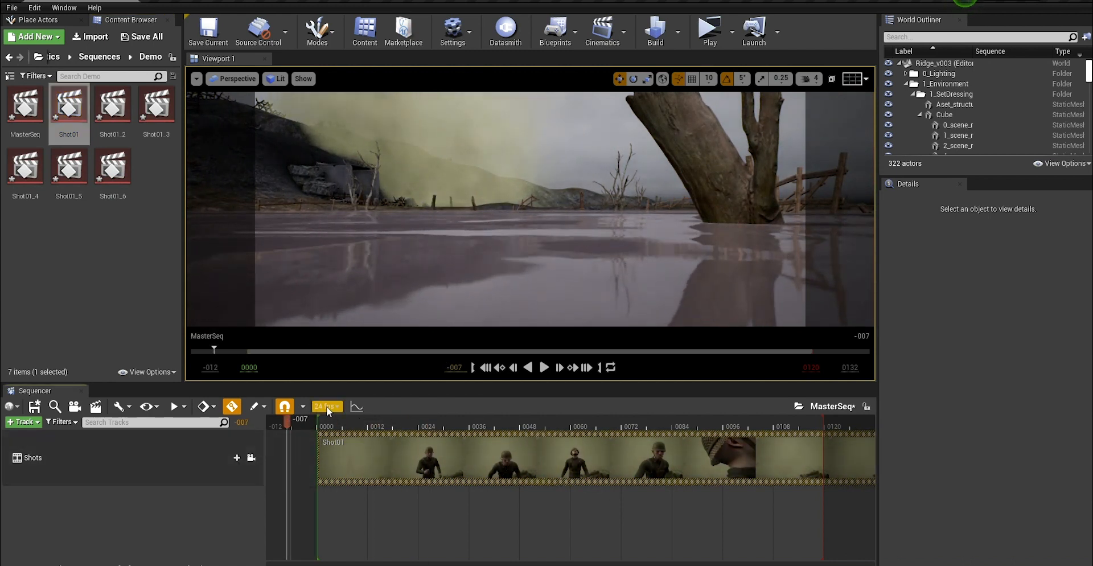
click(344, 423)
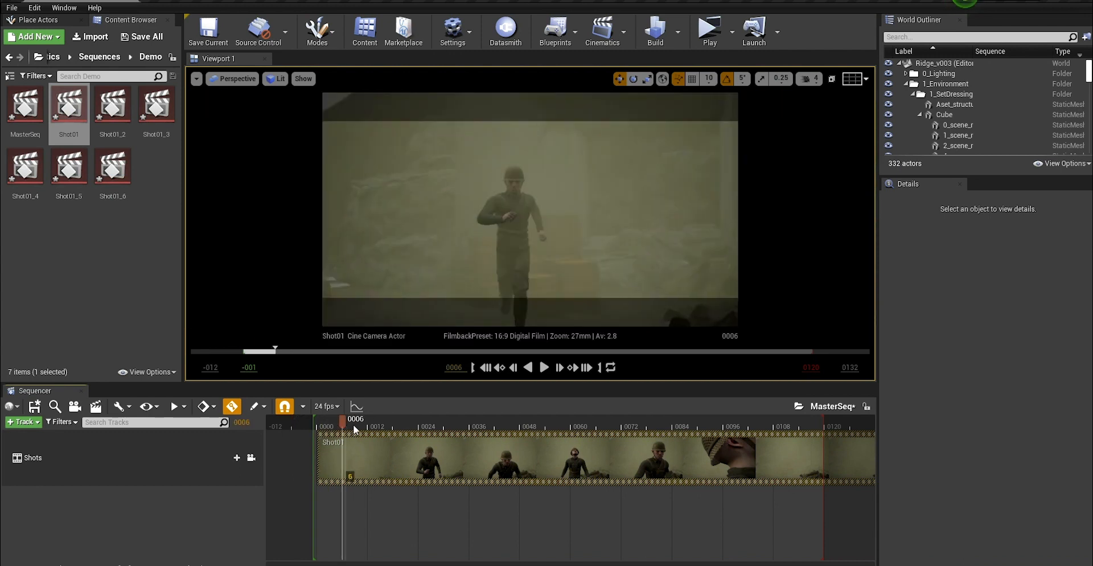
drag(354, 428, 539, 428)
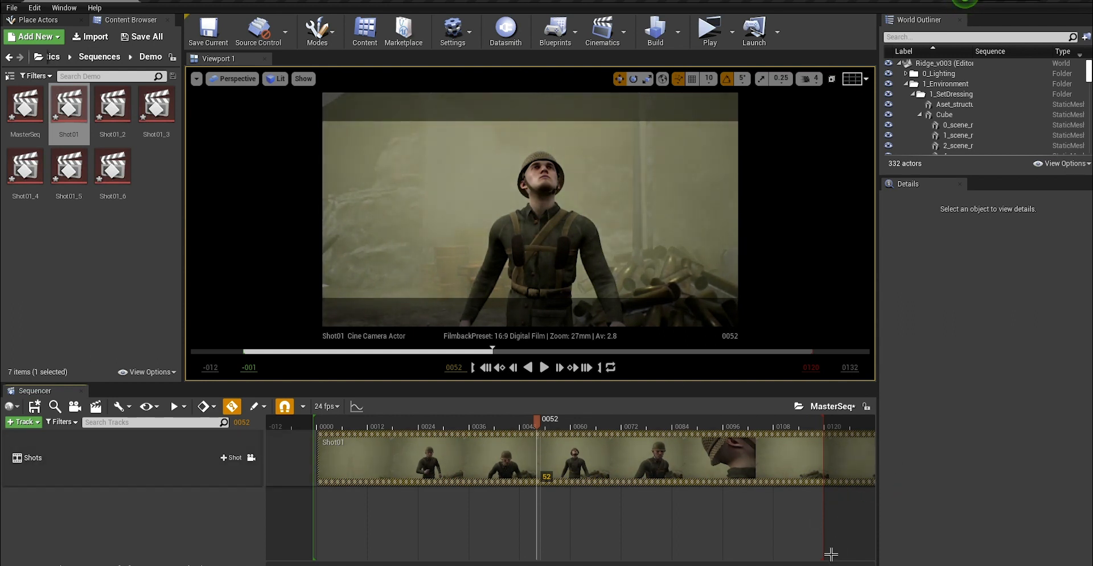
key(Return)
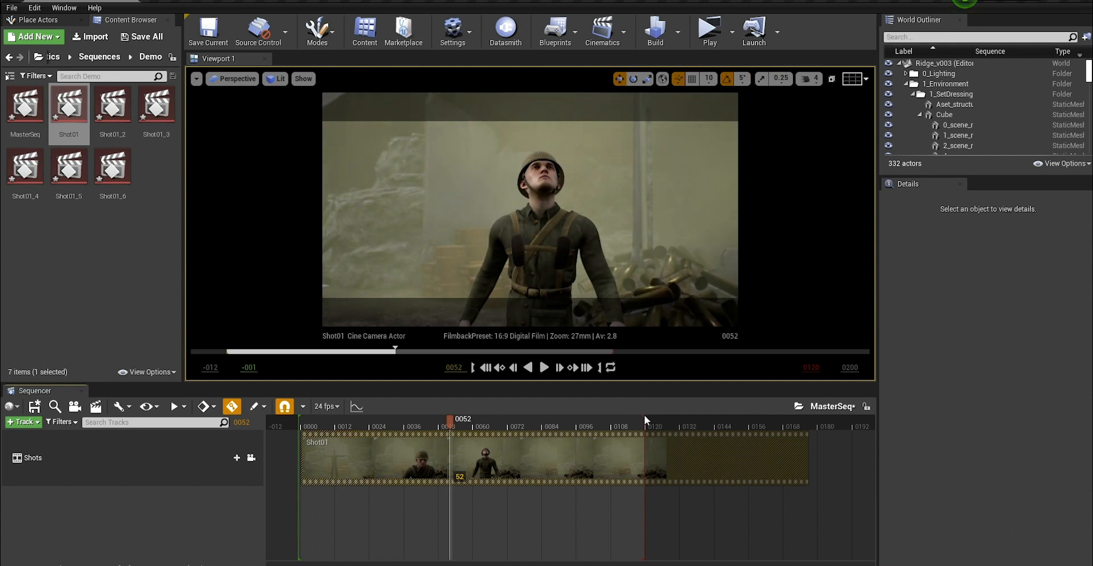
drag(645, 417, 850, 417)
Step: Trim Shot01 to end at frame 52 and place Shot01_2 directly after it on the Shots track
drag(809, 456, 450, 452)
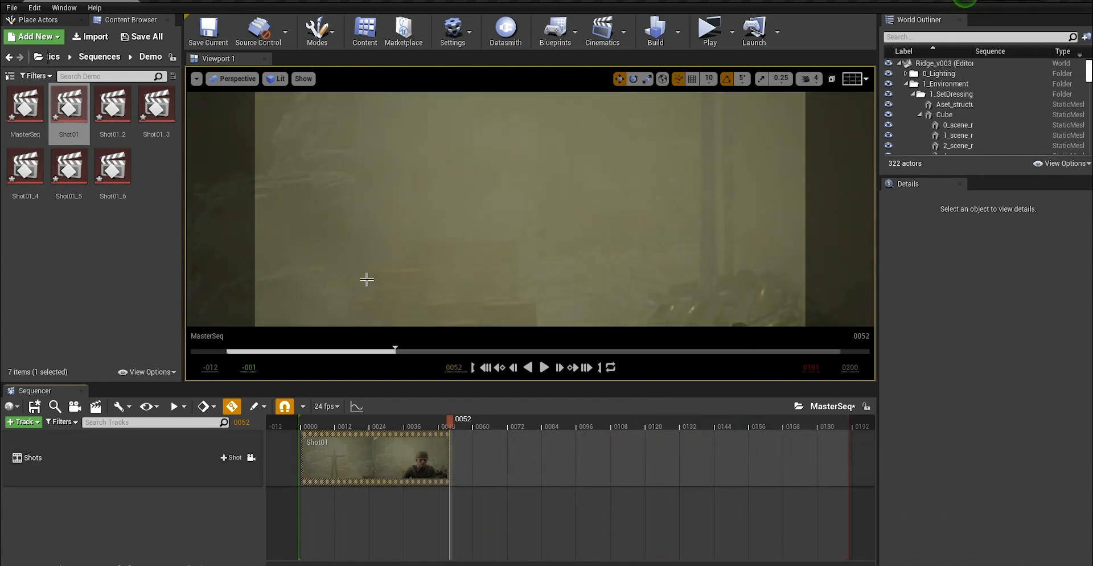
drag(122, 124, 456, 450)
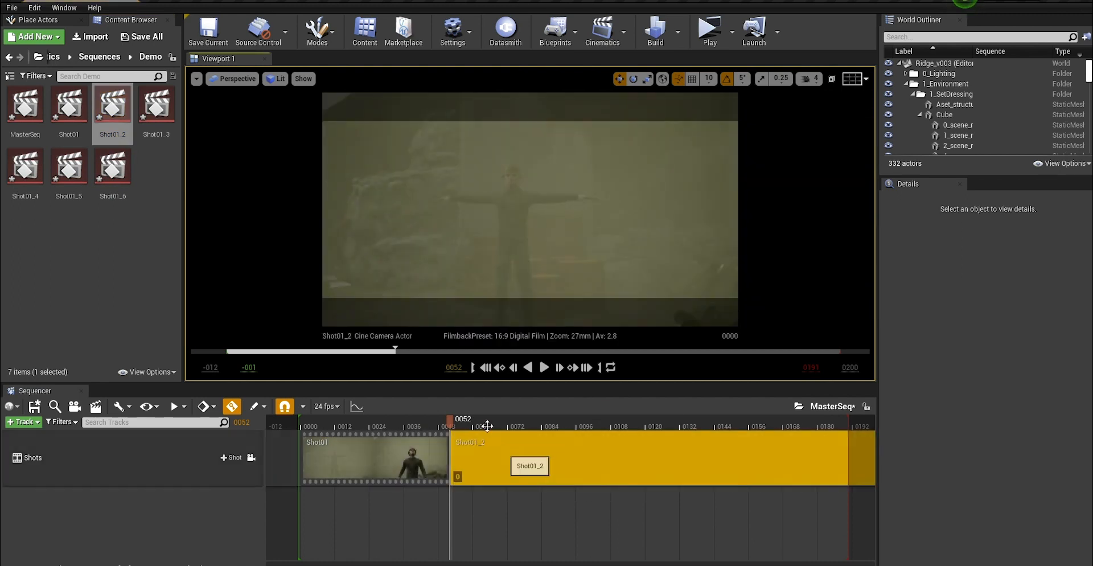
Step: Open the Shot01_2 sequence and replace its camera cut with Cine Camera Actor (2) from frame 0
drag(460, 415, 378, 423)
double_click(357, 449)
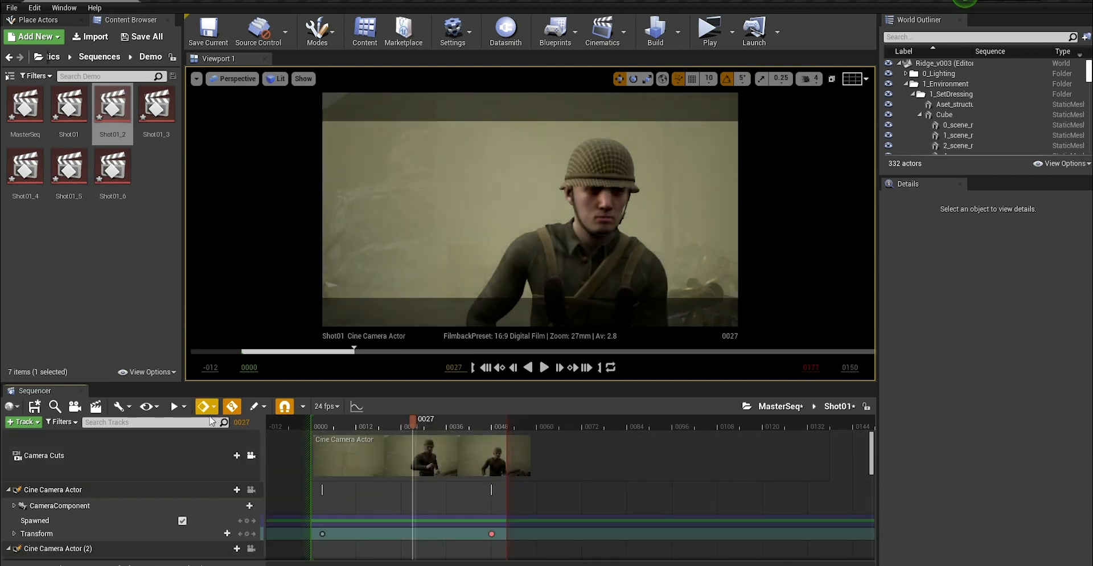
double_click(109, 114)
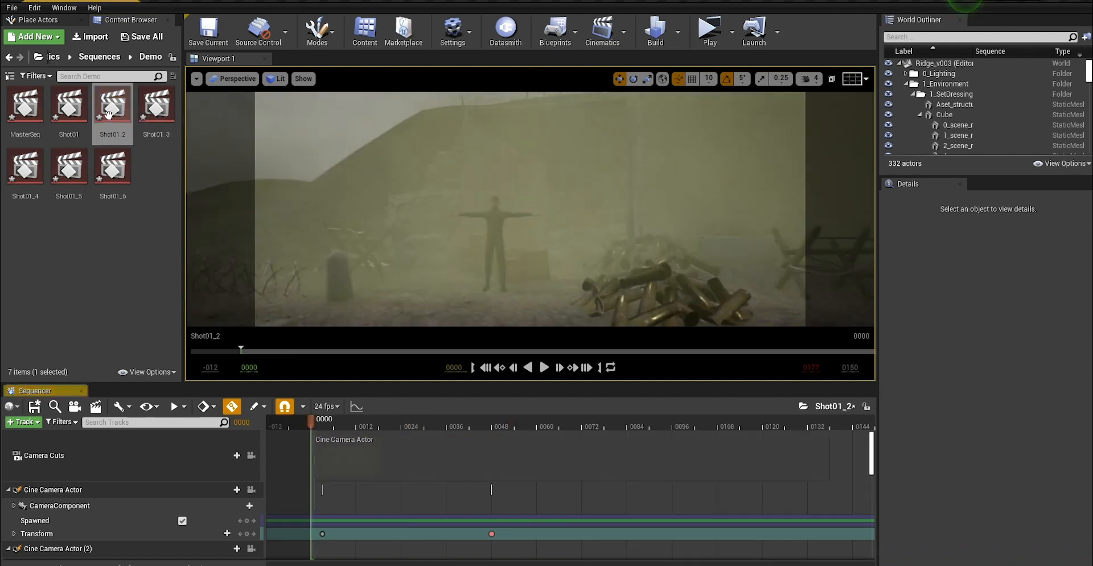
click(236, 455)
click(279, 342)
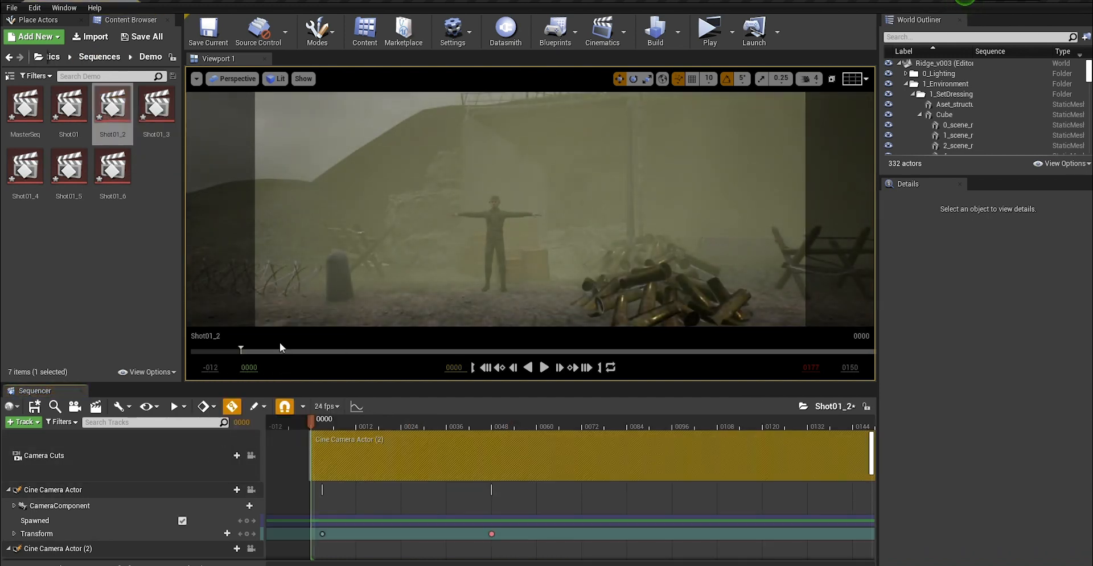
click(298, 468)
drag(343, 425, 368, 423)
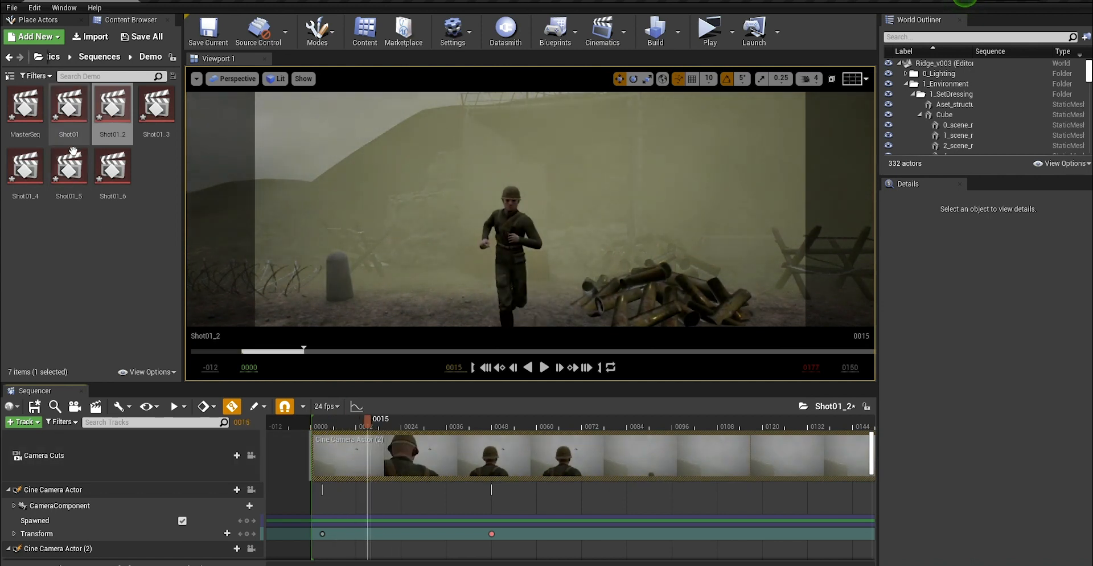
Step: Return to MasterSeq and preview the Shot01_2 section through the shot cameras up to about frame 106
double_click(25, 105)
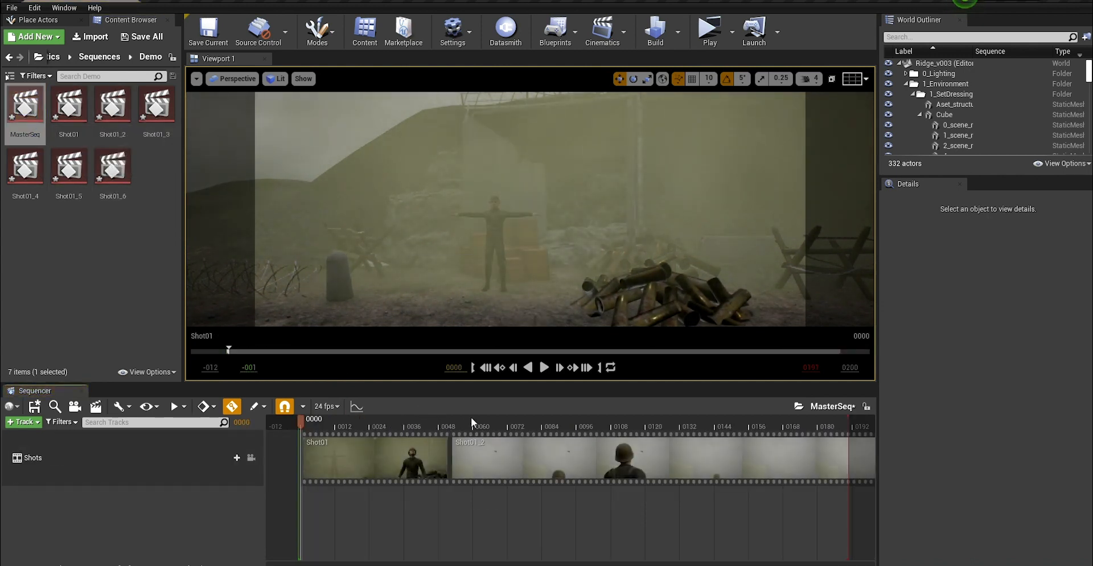
drag(472, 422, 613, 419)
click(251, 458)
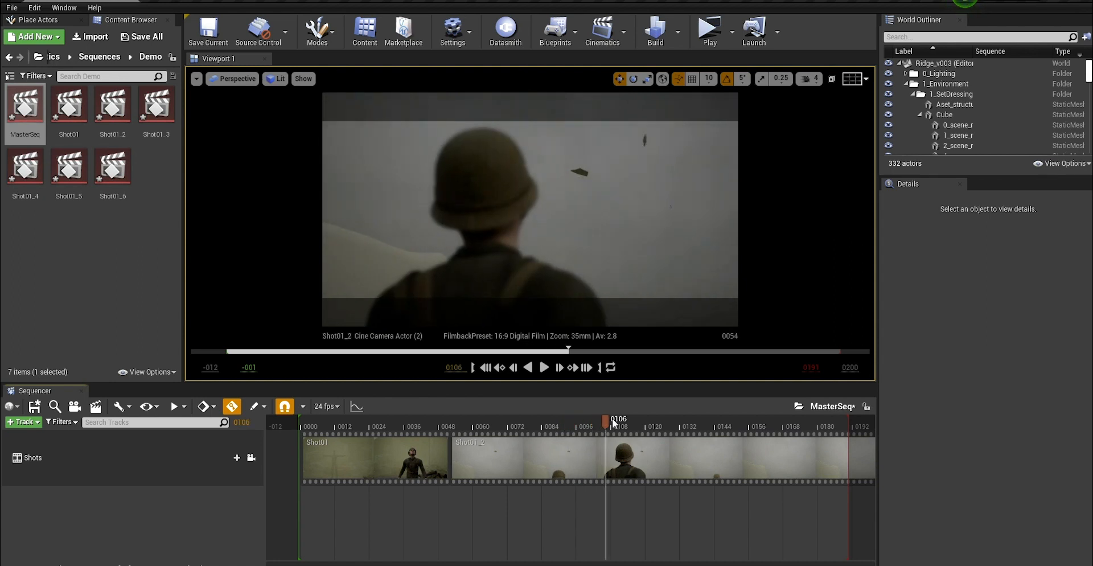
Step: Move the cut between Shot01 and Shot01_2 slightly earlier, to about frame 51
drag(452, 458, 592, 456)
click(454, 459)
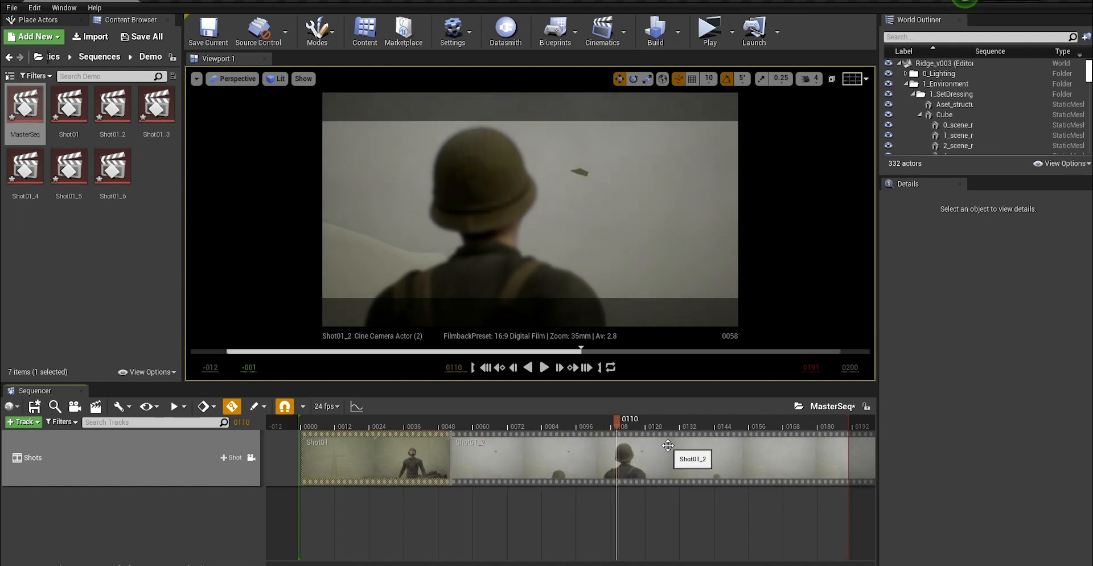
drag(674, 446, 670, 446)
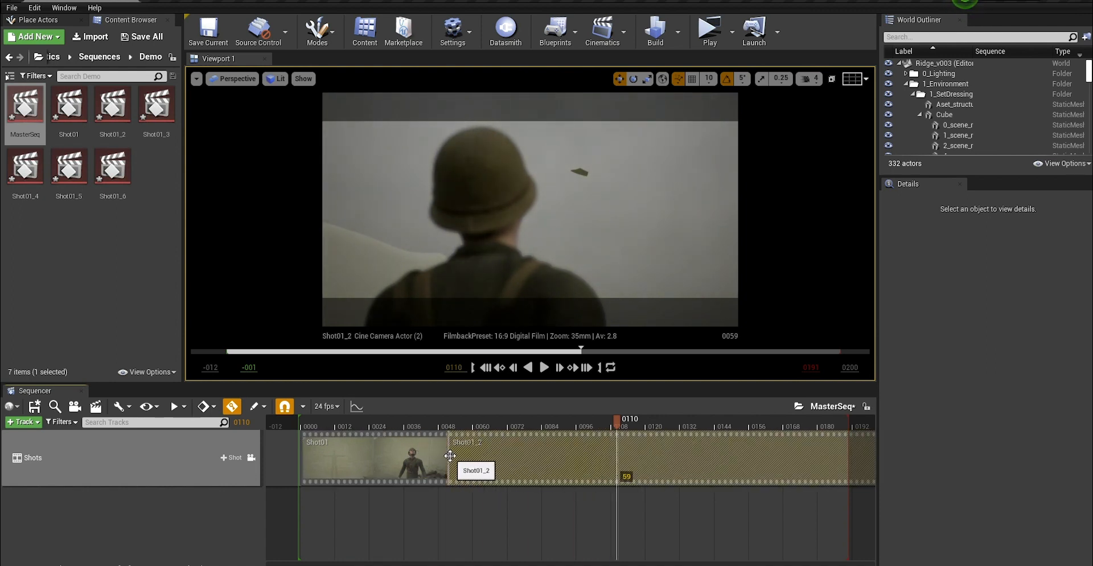
mouse_move(447, 456)
mouse_down()
mouse_move(538, 458)
mouse_move(436, 458)
mouse_move(446, 461)
mouse_up()
click(483, 501)
click(482, 468)
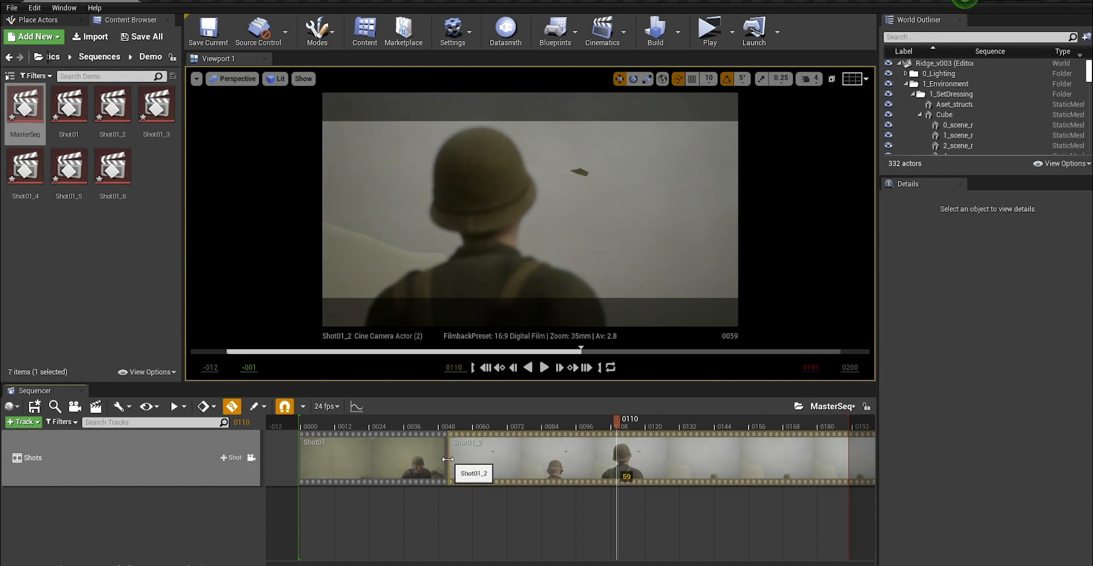
Step: Trim the start of Shot01_2 to frame 110 and place the playhead at the end of Shot01, frame 50
drag(447, 459, 612, 461)
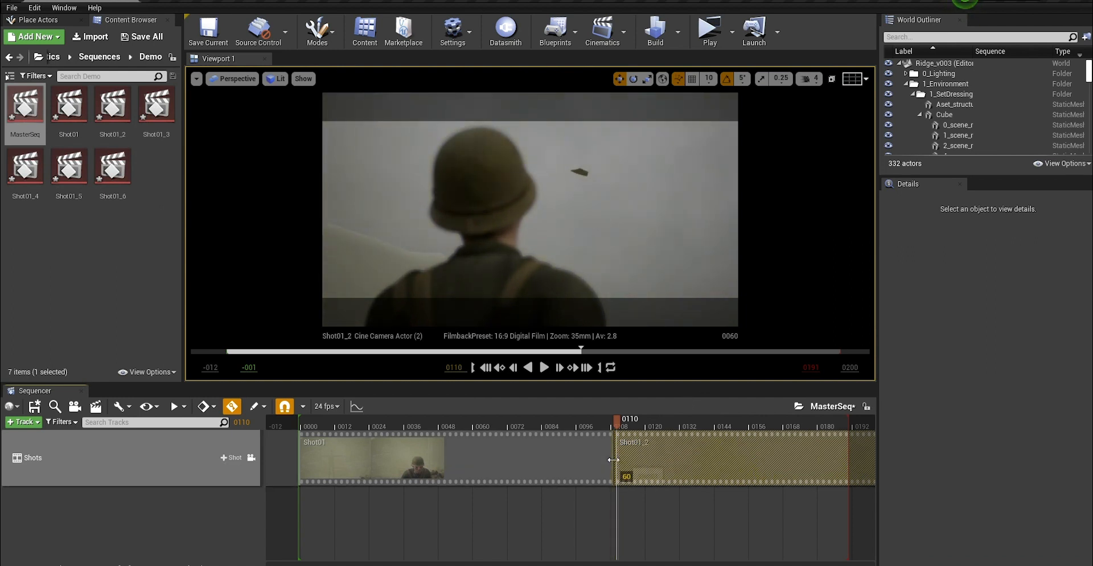
drag(613, 460, 595, 460)
mouse_move(430, 425)
mouse_down()
mouse_move(387, 422)
mouse_move(444, 423)
mouse_up()
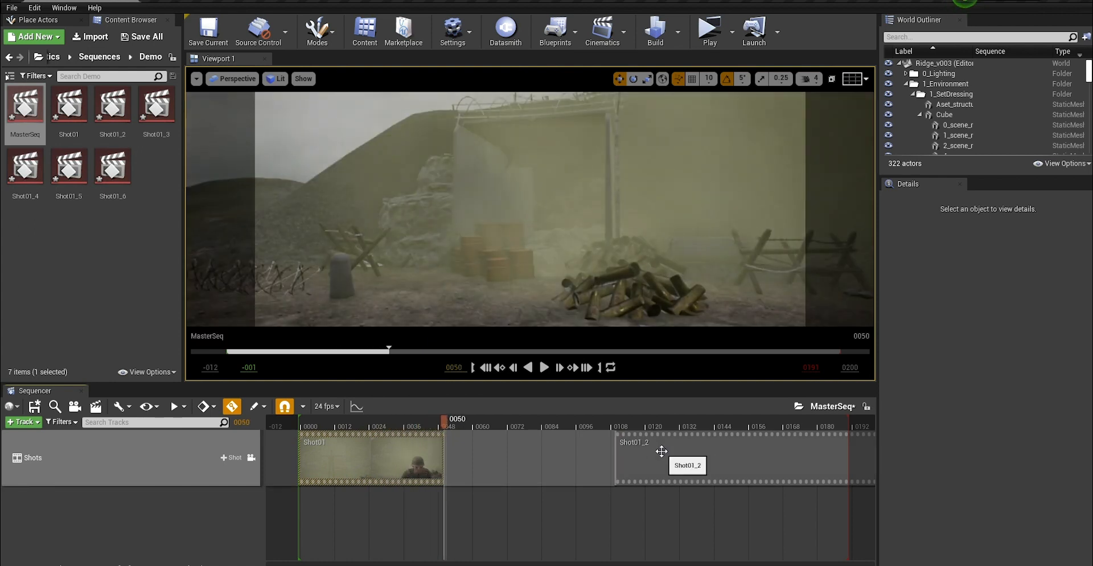
Step: Place the Shot01_2 section directly after Shot01 at frame 50, open that shot and set the playhead to frame 59
drag(678, 455, 496, 456)
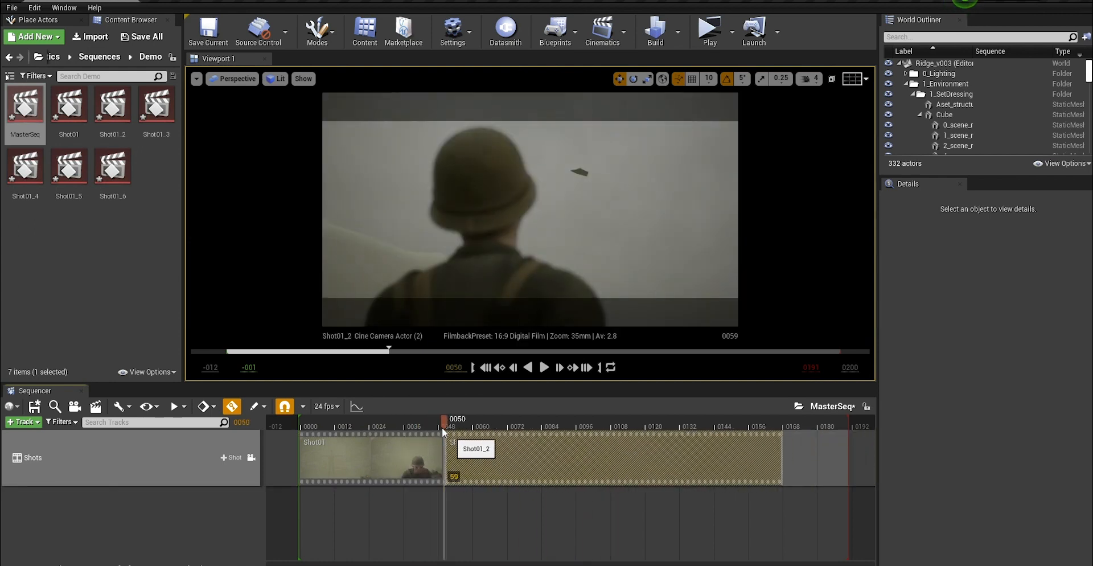
double_click(478, 440)
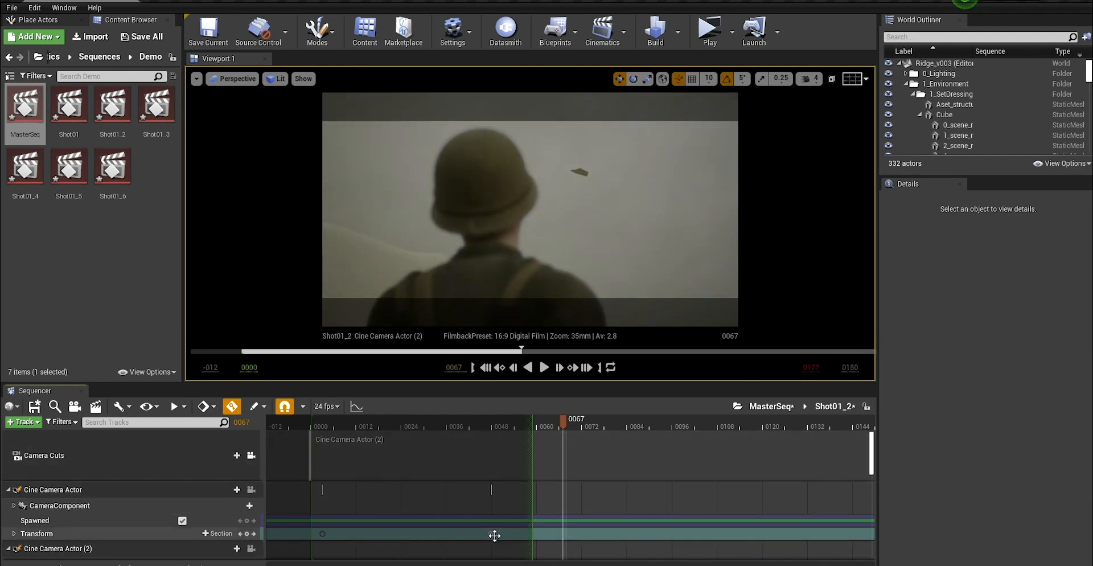
click(12, 491)
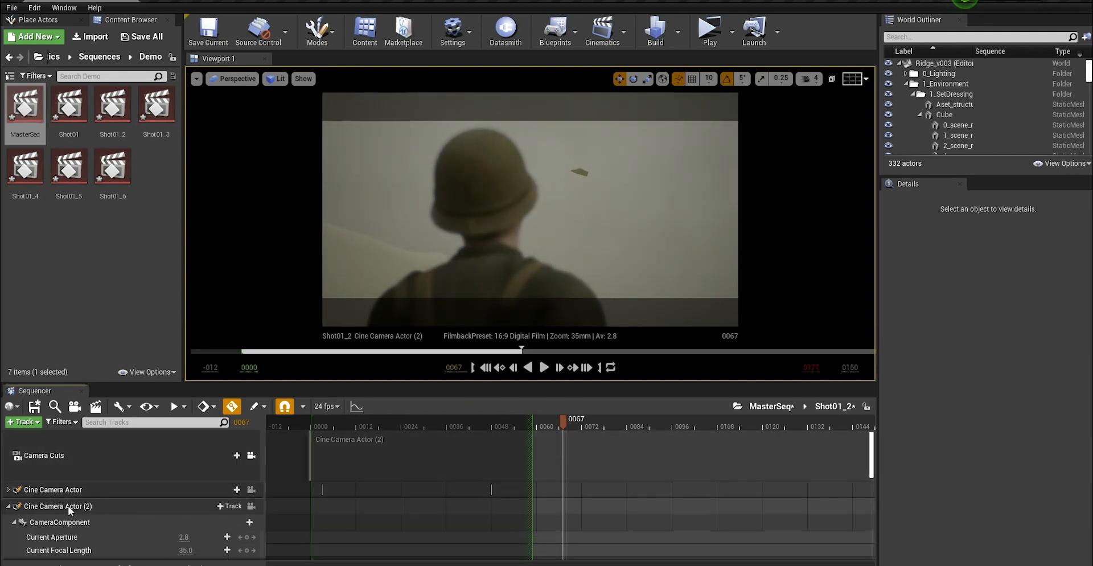
scroll(63, 501, down, 5)
scroll(62, 506, down, 5)
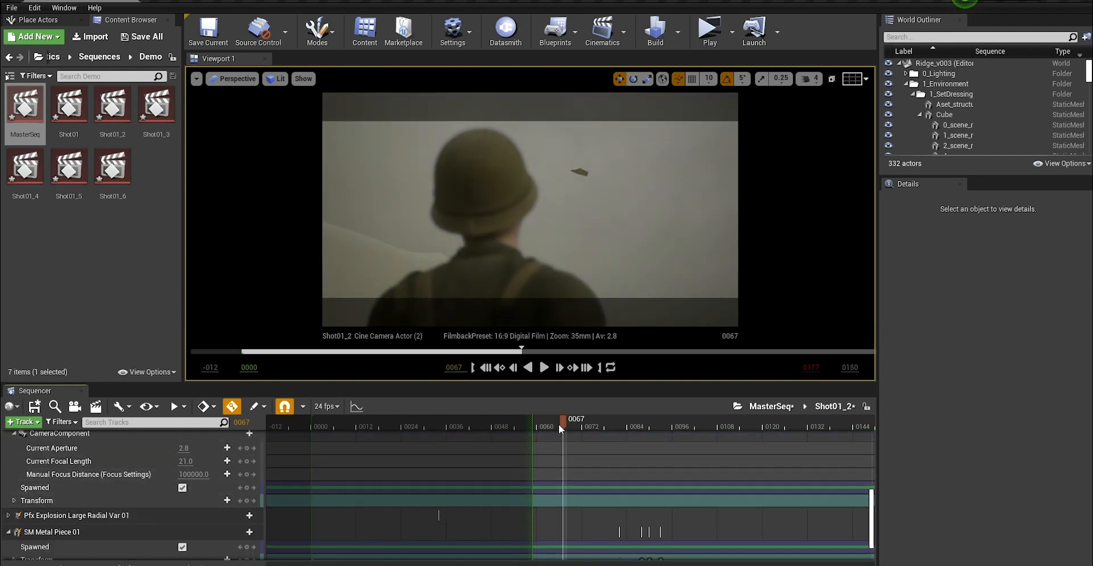
drag(539, 424, 535, 424)
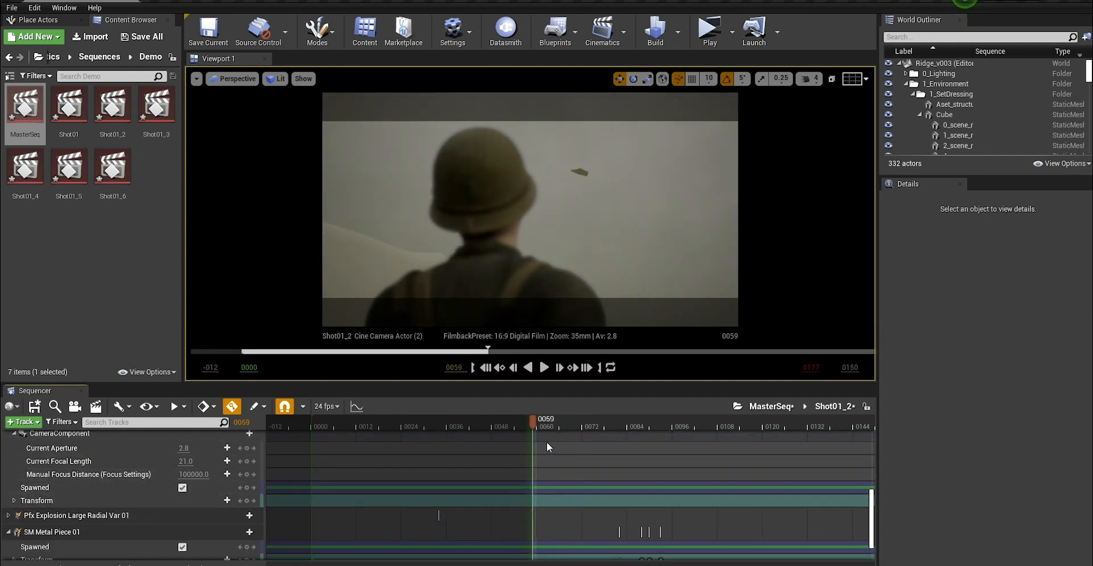
Step: Move the Particle System trigger key of Pfx Explosion Large Radial Var 01 to frame 59
click(9, 515)
scroll(68, 516, down, 2)
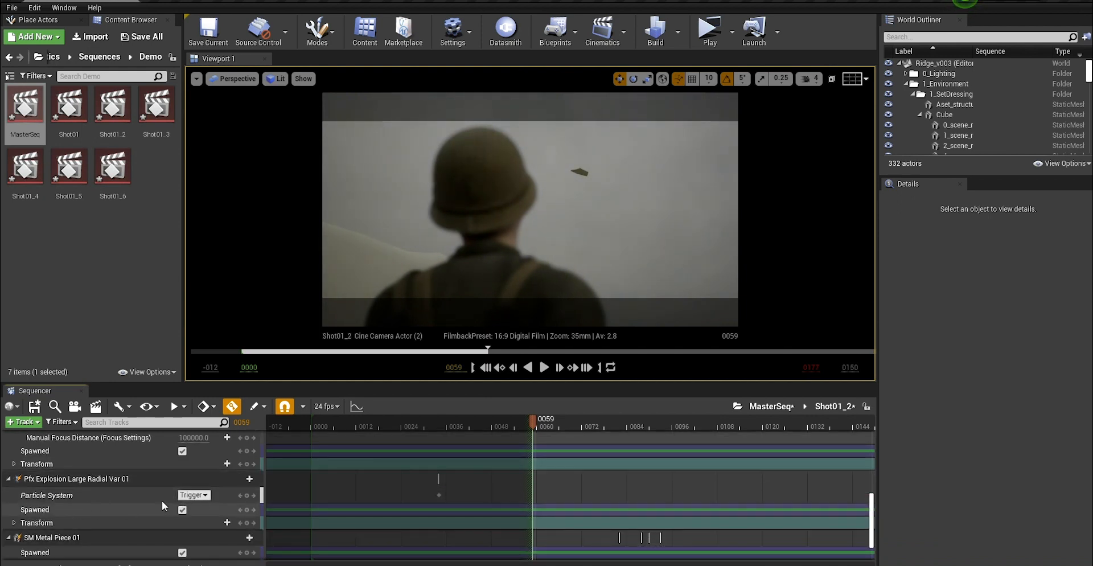
click(65, 521)
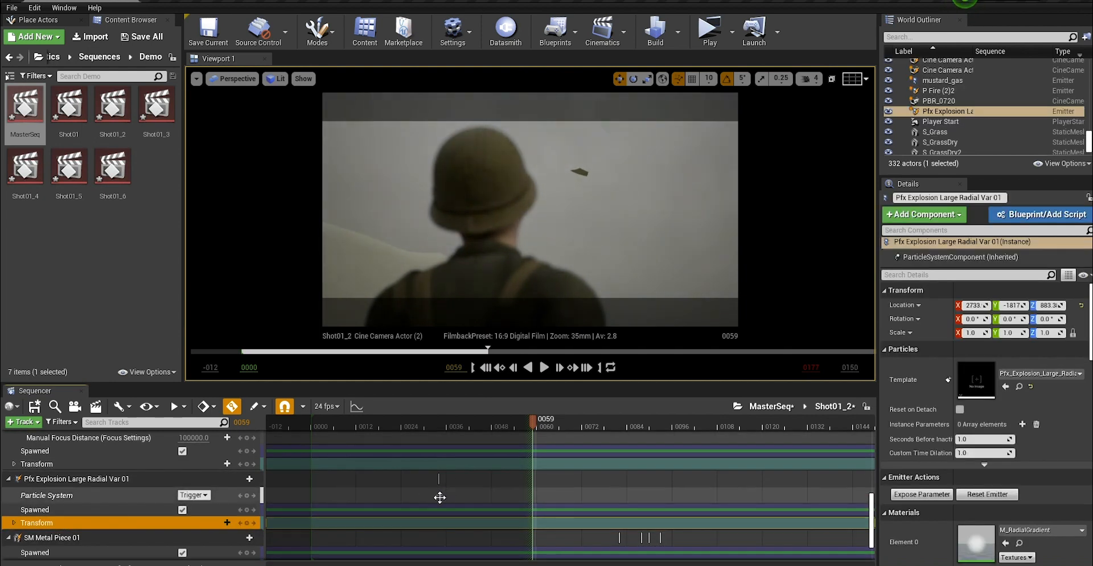
drag(439, 497, 540, 498)
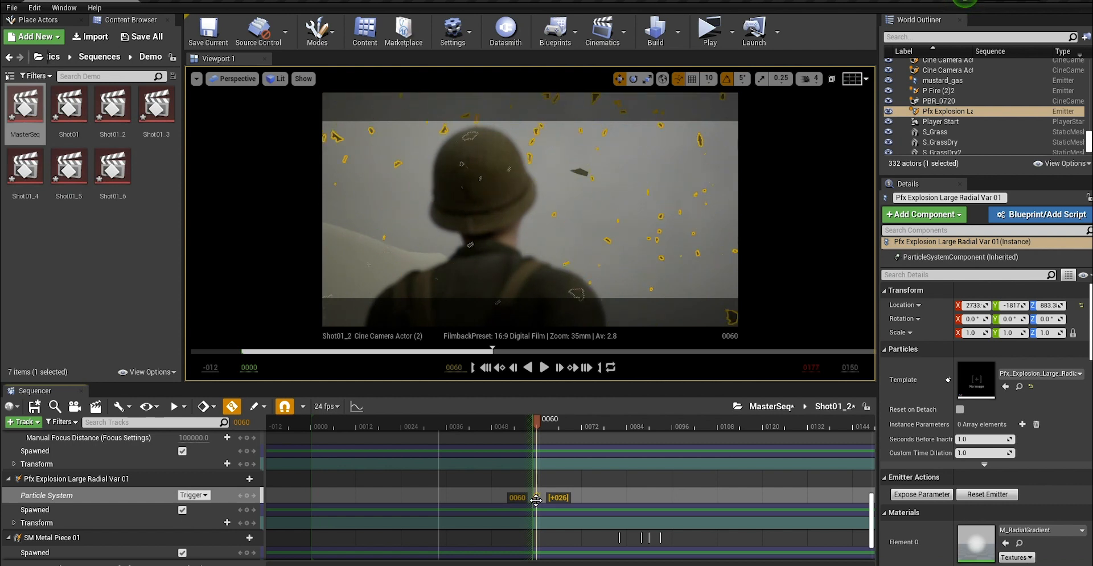
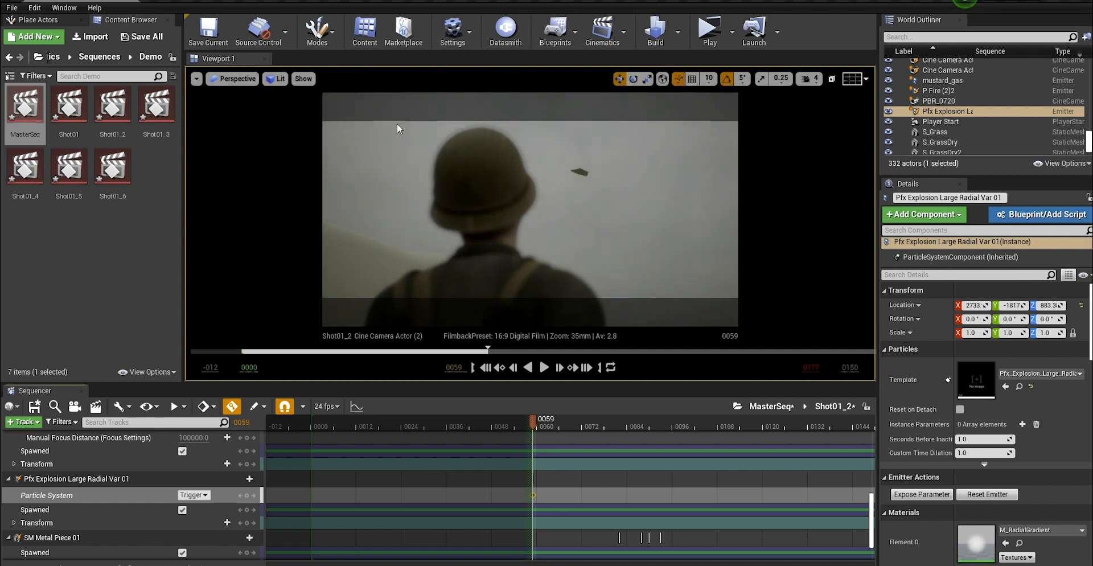
Step: Switch to the default viewport and move the explosion emitter to about X 2991, Z 705
click(240, 79)
mouse_move(246, 198)
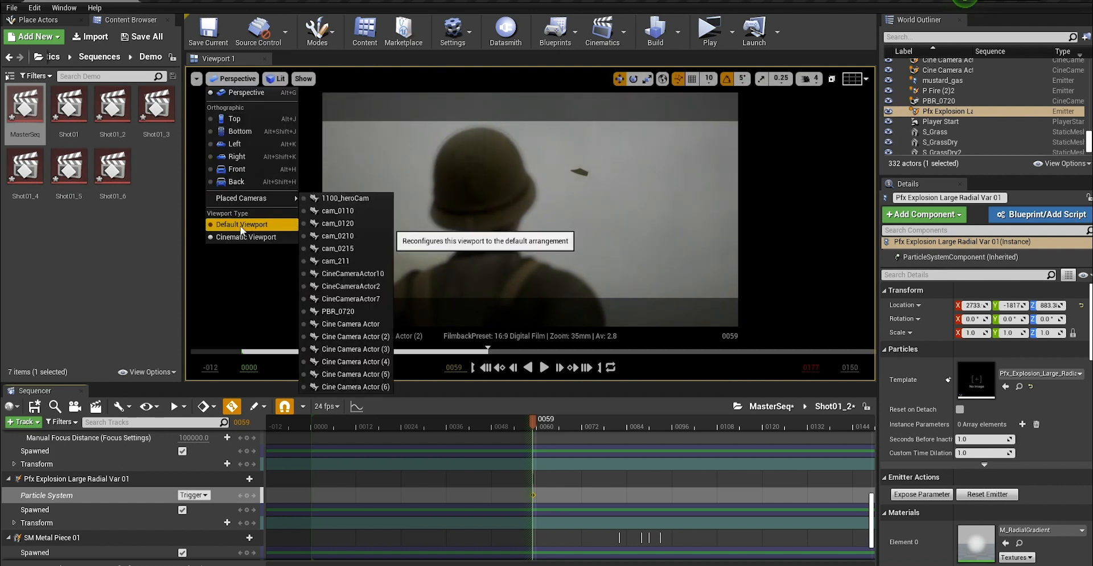
click(241, 226)
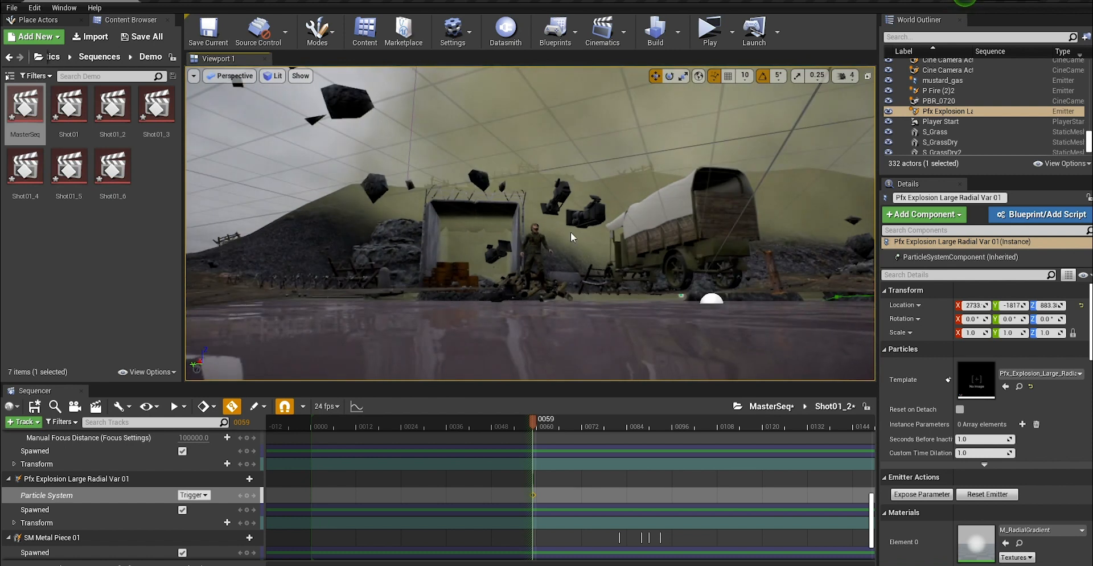
right_drag(573, 238, 688, 167)
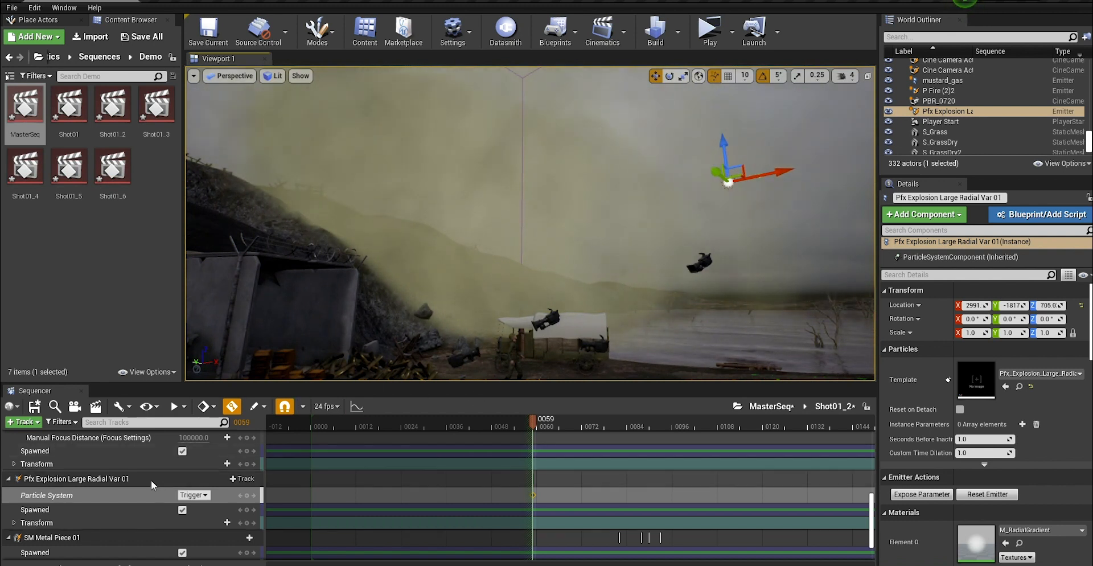
Step: Lower the explosion emitter to about Z 590, checking its framing through the camera cut view
scroll(152, 480, up, 5)
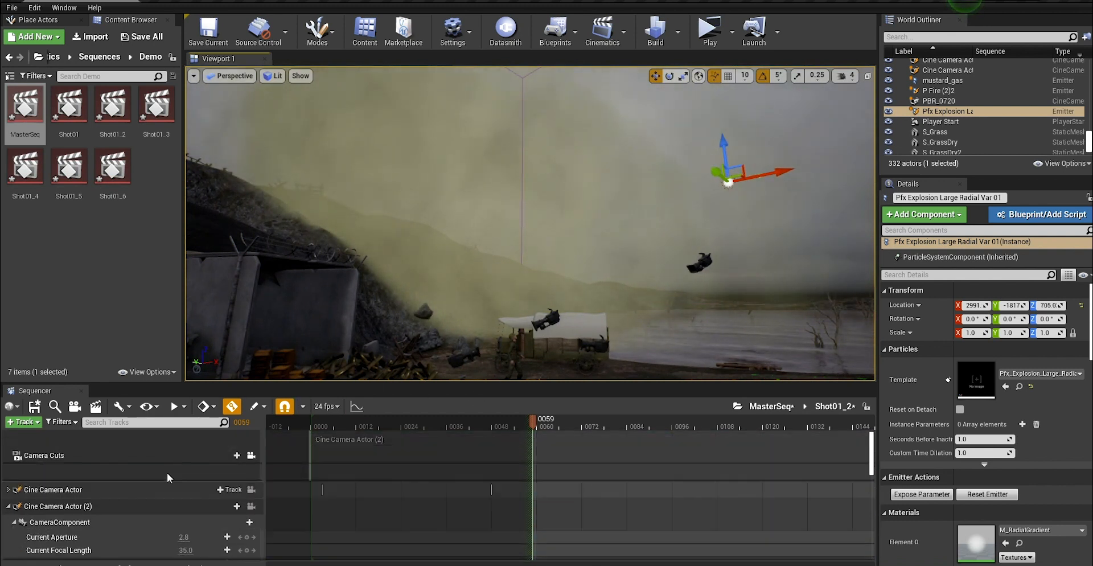
click(254, 456)
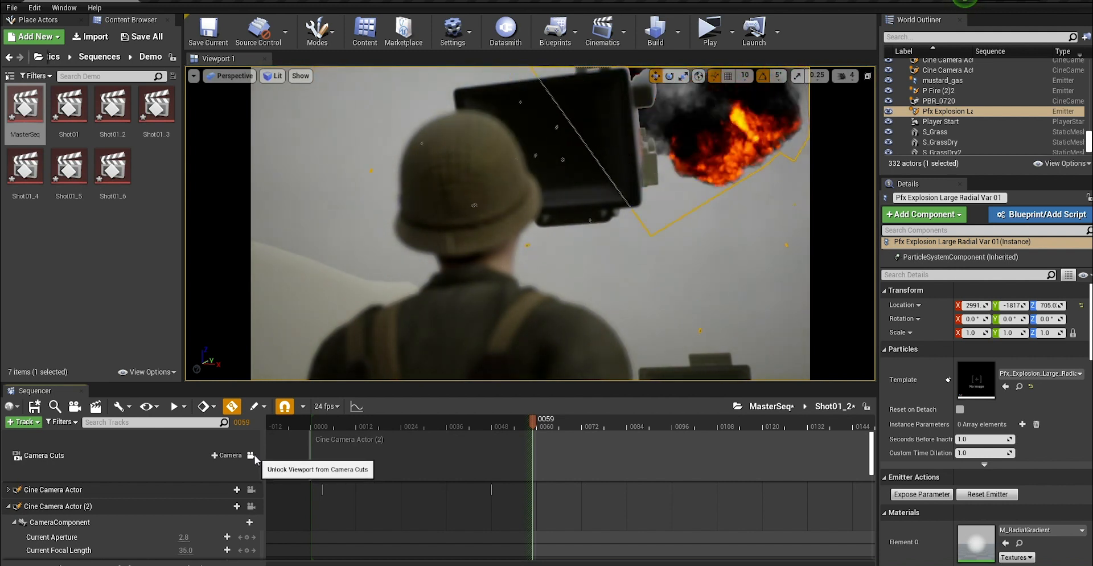
click(255, 456)
drag(611, 83, 611, 103)
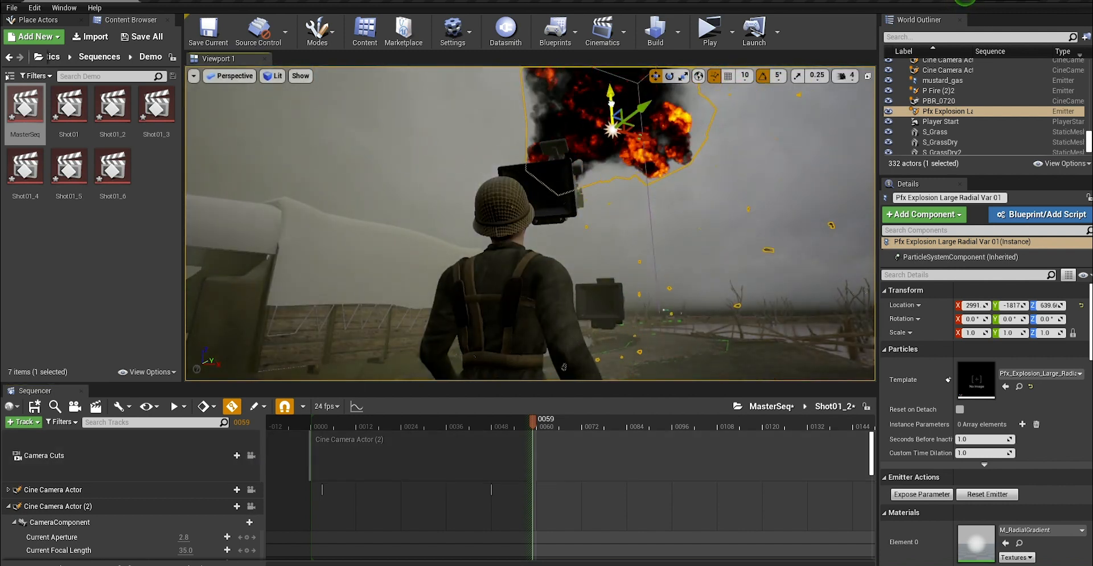
click(251, 456)
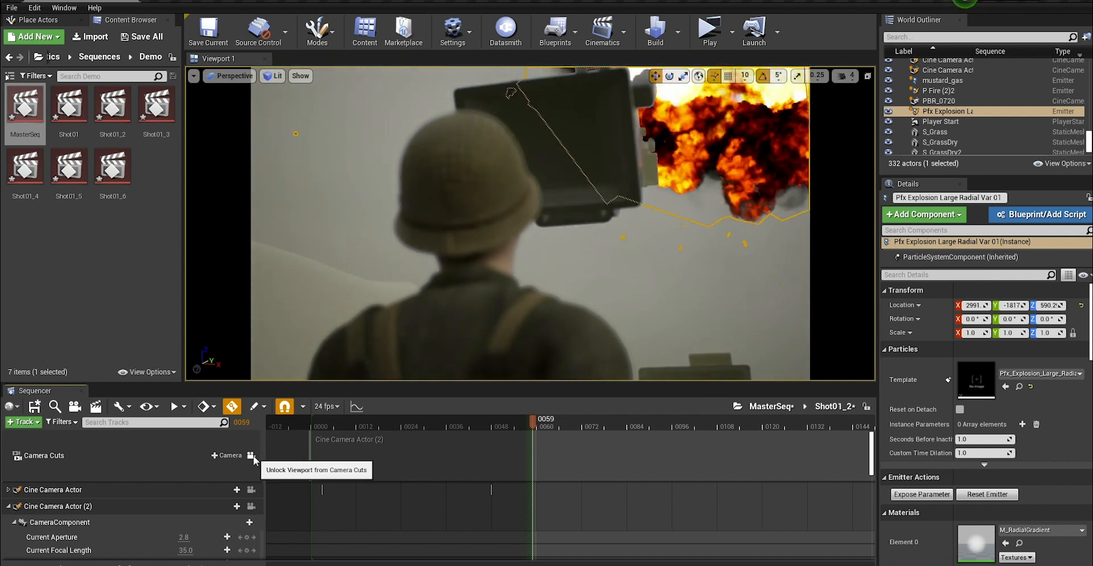
click(254, 457)
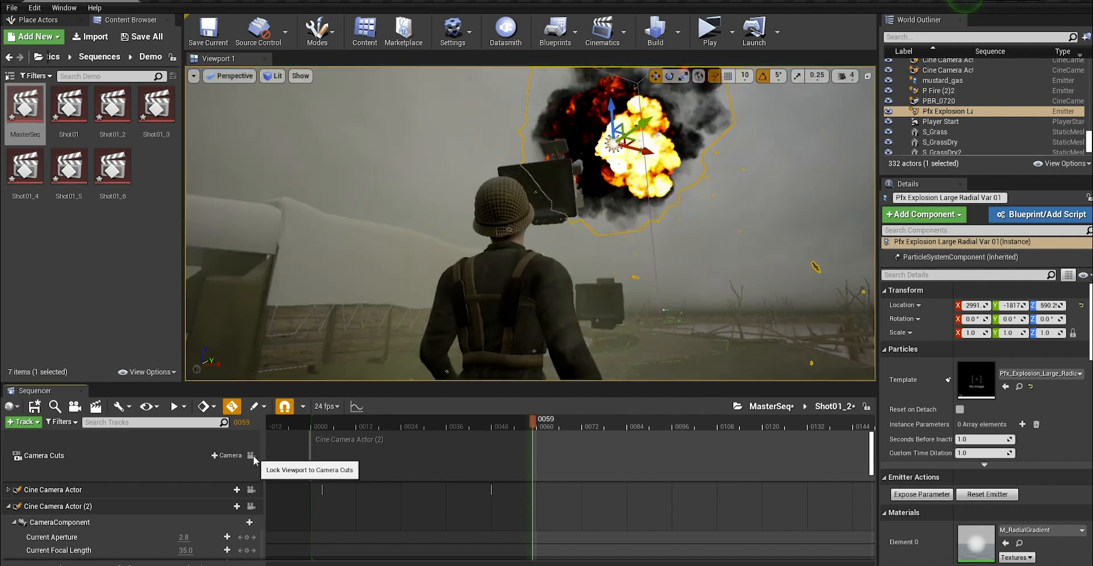
Step: Return to MasterSeq and preview the transition from Shot01 into Shot01_2 with the viewport locked to the shot cameras
click(771, 406)
drag(443, 421, 366, 426)
key(space)
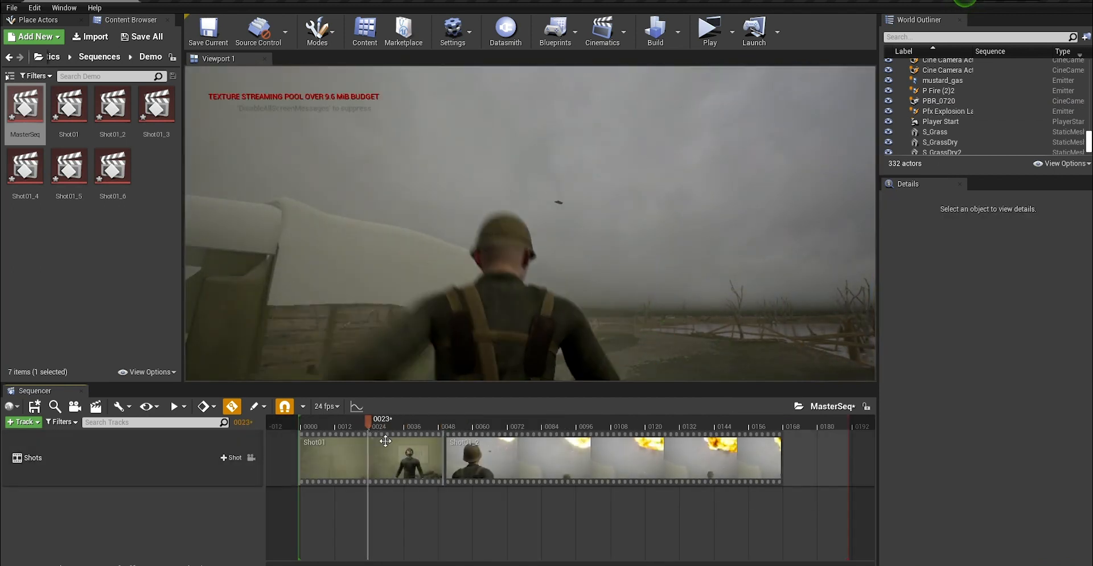
key(space)
click(254, 458)
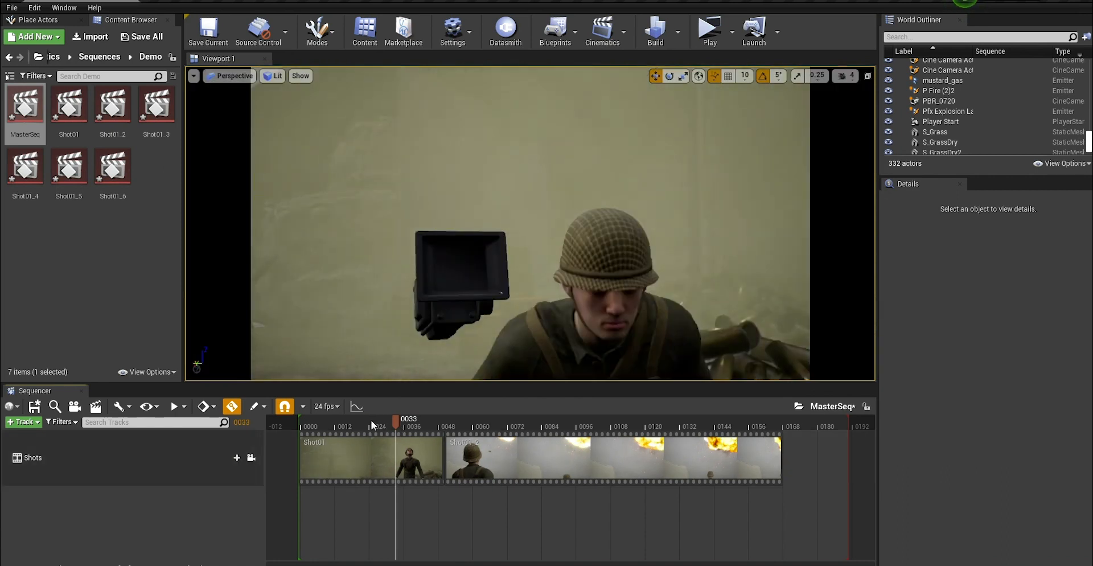
click(353, 425)
key(space)
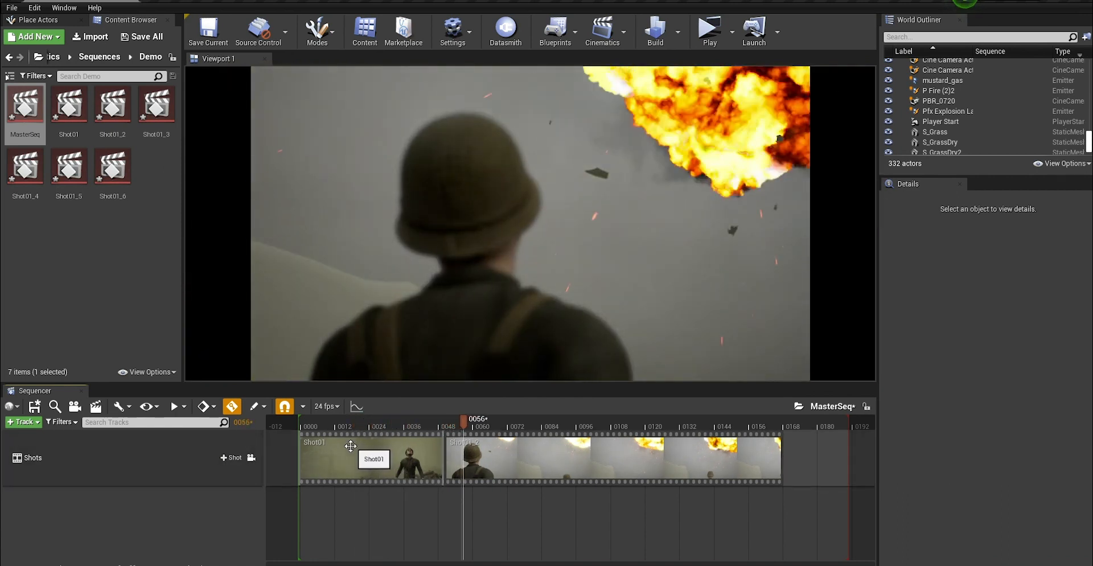
drag(534, 423, 485, 436)
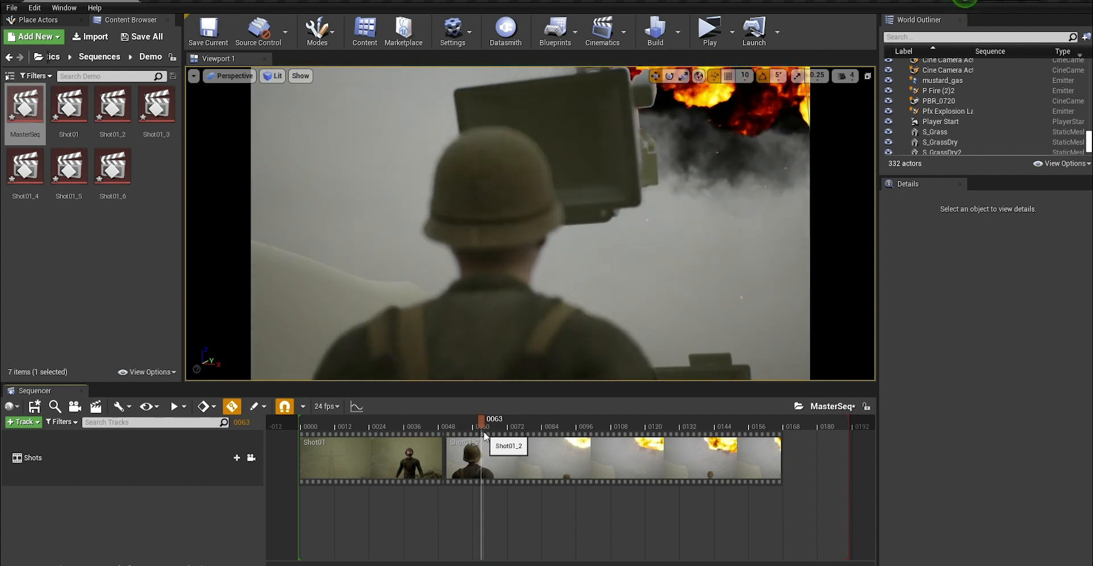
Step: In Shot01_2, delete Soldier Steve's second Running-2 and the Shoulder_Hit_And_Fall animation sections, and extend Idle_LookUp to about frame 90
double_click(493, 452)
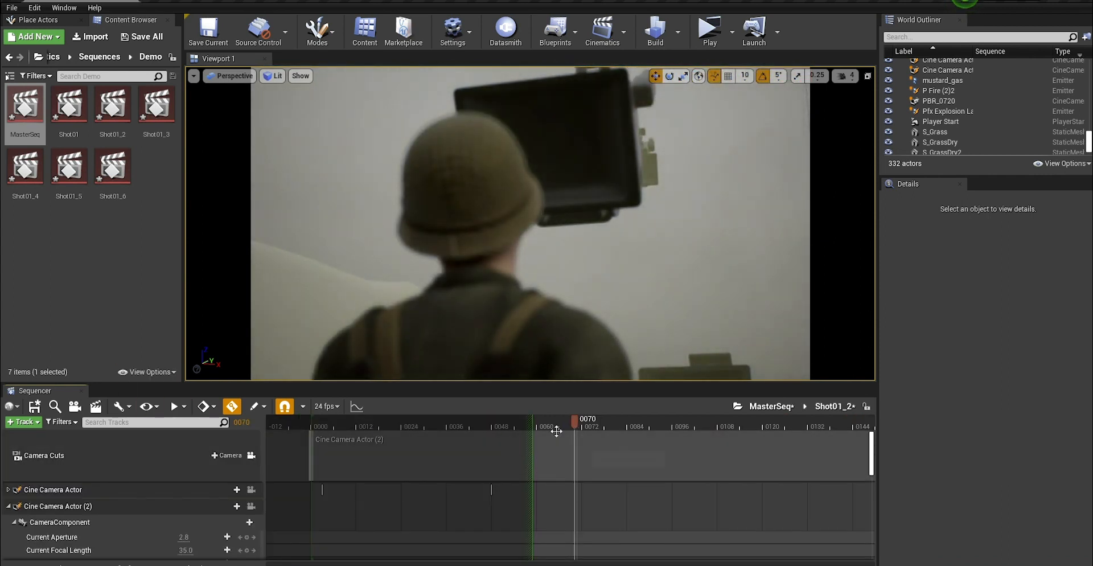
click(9, 506)
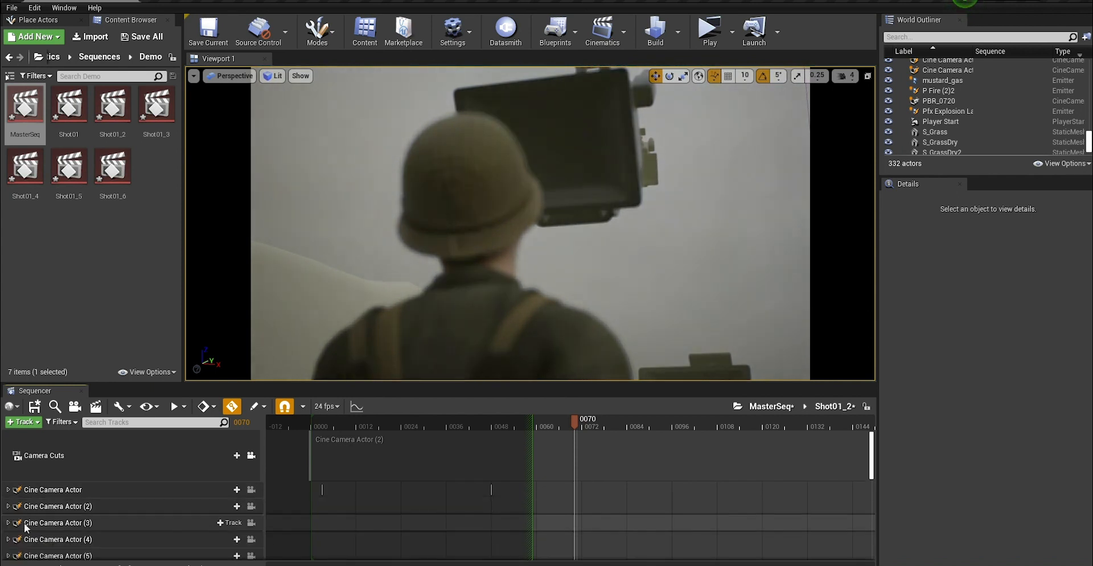
scroll(63, 513, down, 4)
scroll(70, 508, down, 5)
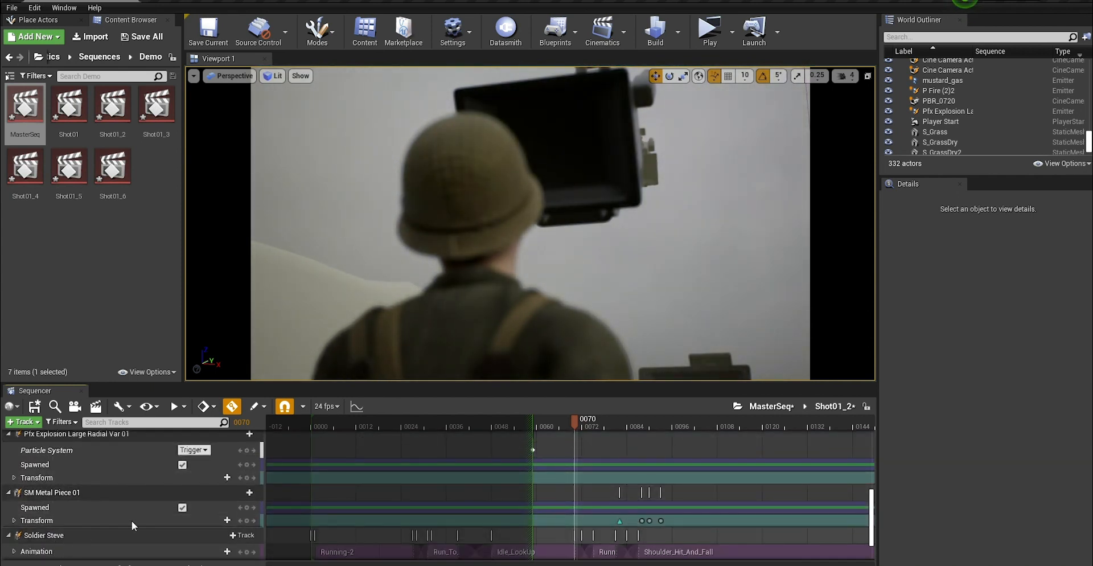
click(603, 549)
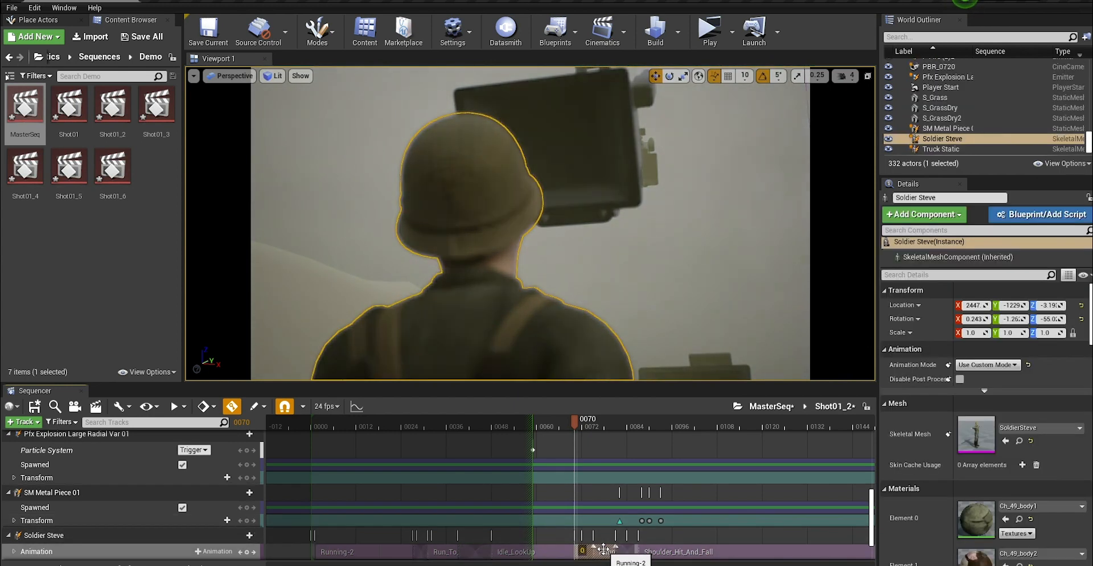
key(Delete)
click(637, 551)
key(Delete)
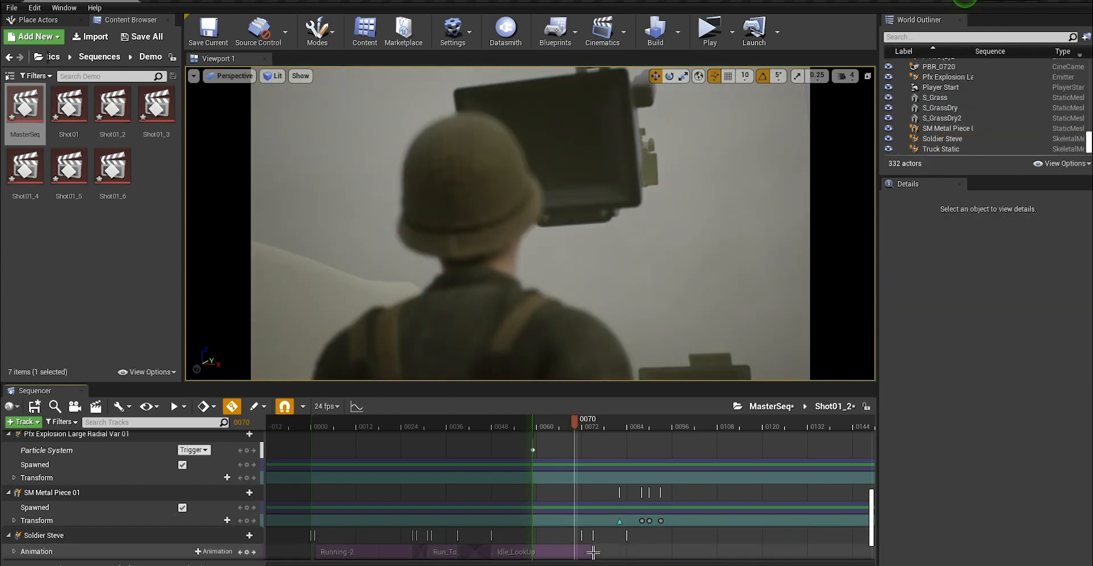
drag(592, 552, 649, 552)
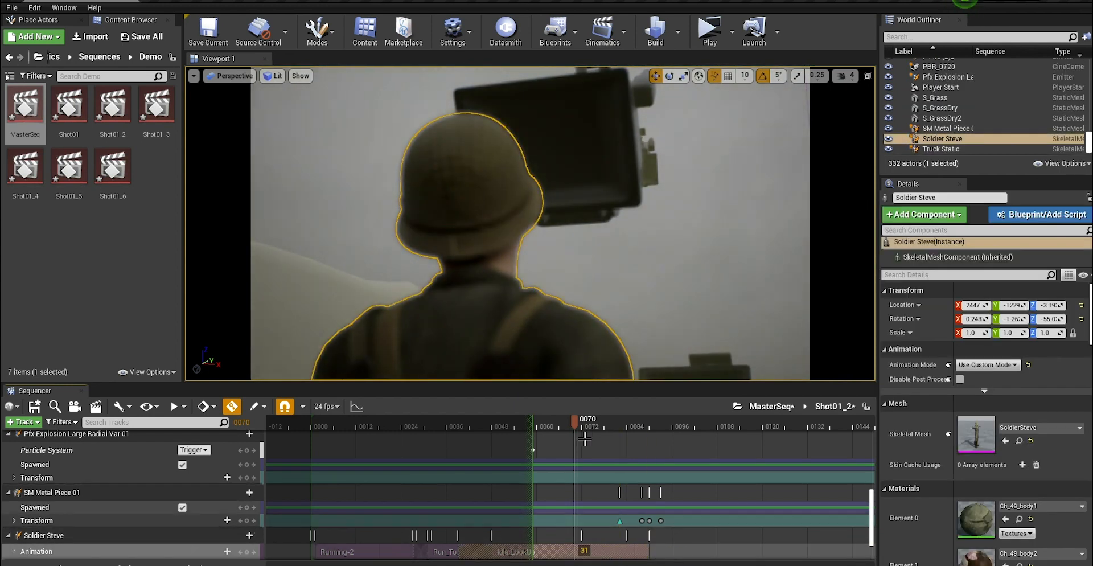
Step: Review the start of Shot01_2 in MasterSeq, then reopen the shot and inspect the soldier's motion around frame 68
click(771, 406)
mouse_move(479, 421)
mouse_down()
mouse_move(439, 427)
mouse_move(544, 426)
mouse_move(460, 427)
mouse_up()
double_click(483, 455)
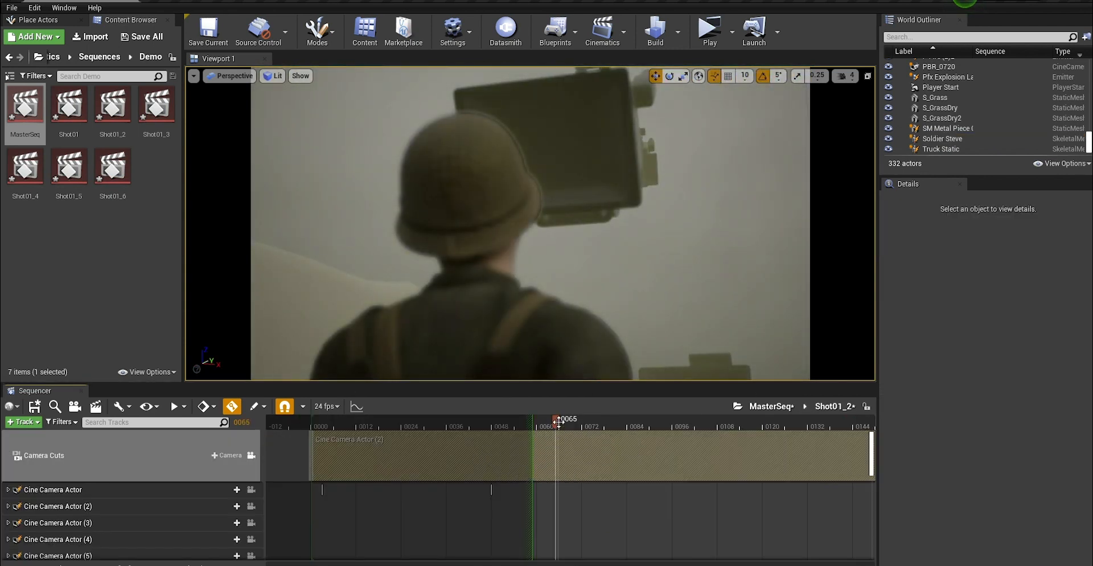
mouse_move(558, 422)
mouse_down()
mouse_move(547, 424)
mouse_move(624, 420)
mouse_move(573, 426)
mouse_up()
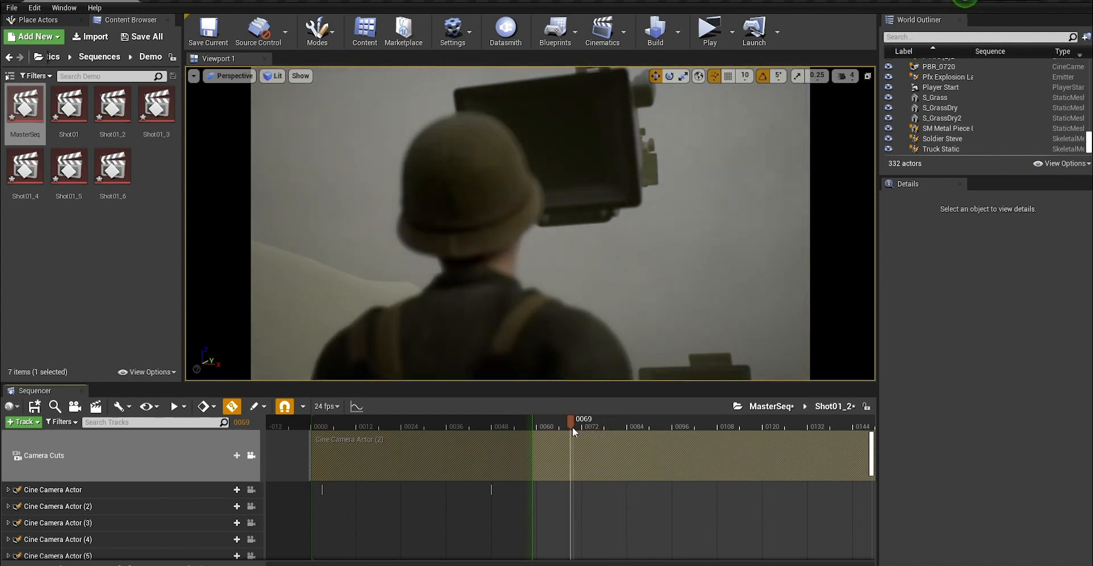
scroll(111, 510, down, 10)
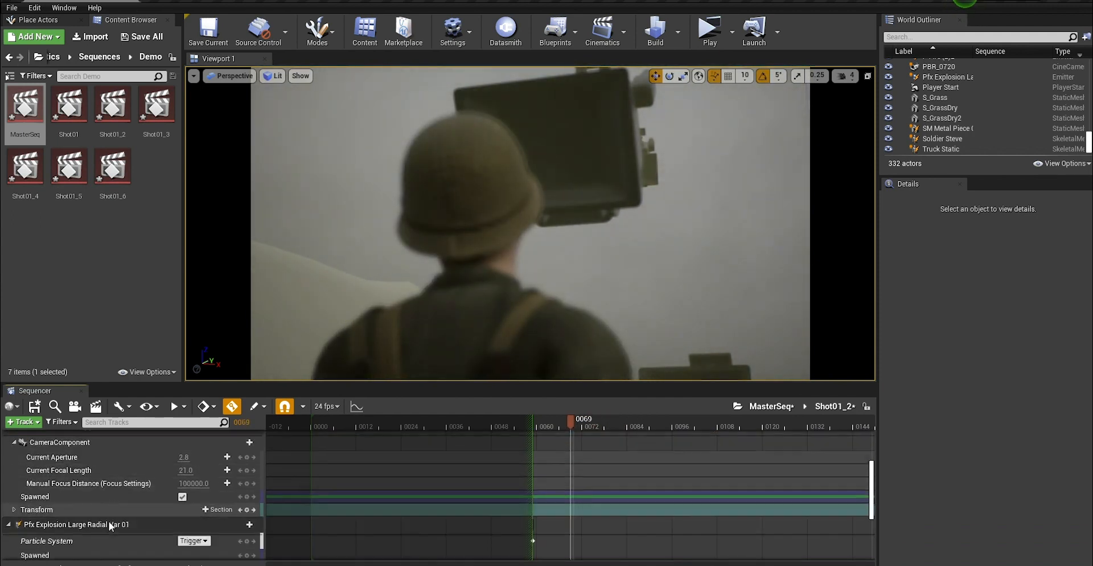
scroll(94, 513, down, 1)
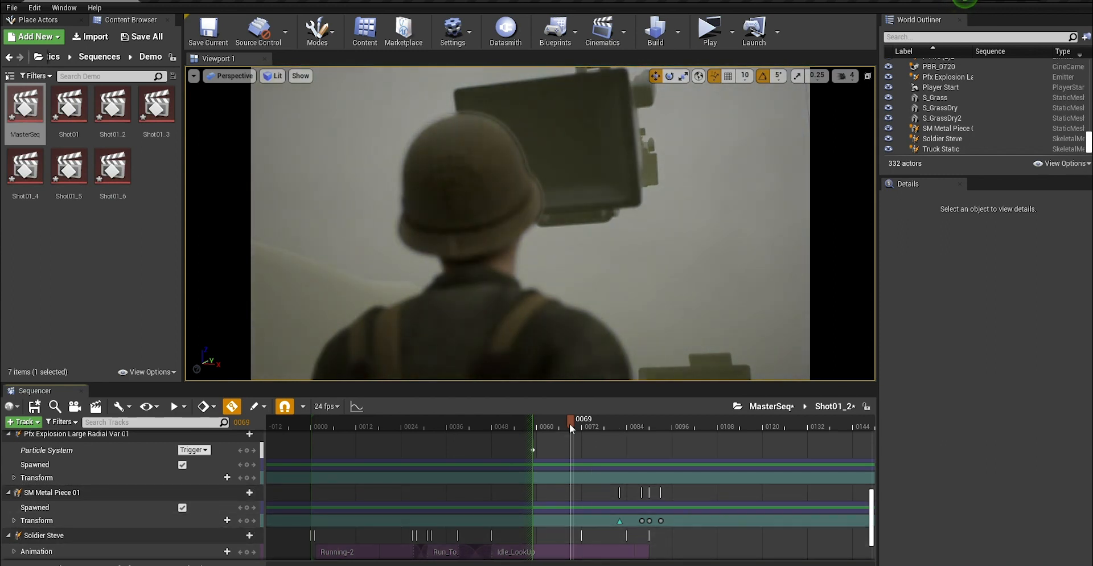
mouse_move(570, 422)
mouse_down()
mouse_move(541, 422)
mouse_move(619, 416)
mouse_move(567, 421)
mouse_up()
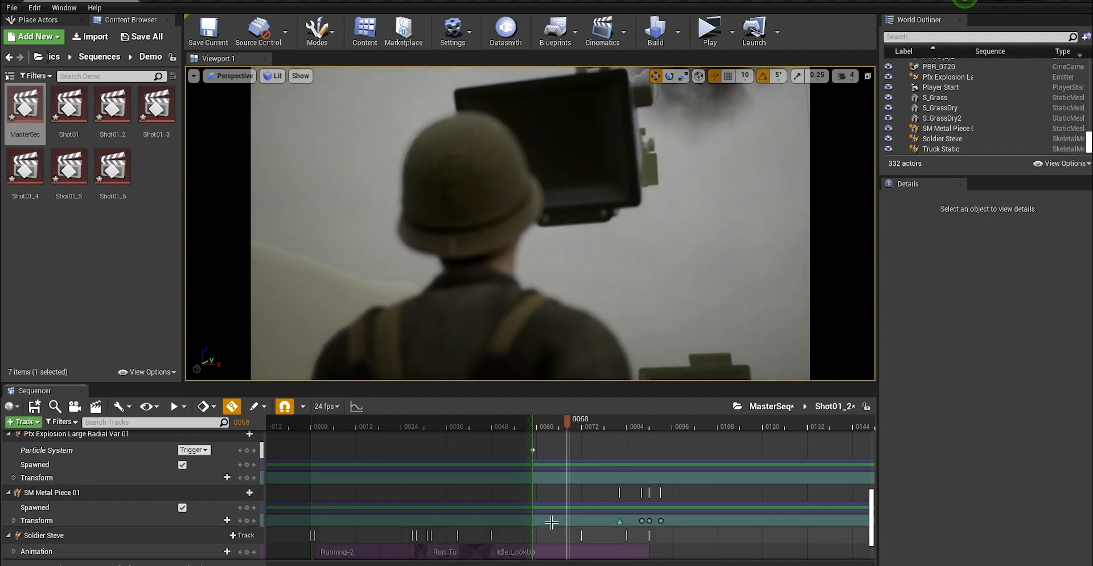
Step: Delete Soldier Steve's transform keys at frames 72 and 84, then review Shot01_2 in MasterSeq up to frame 79
scroll(264, 540, down, 3)
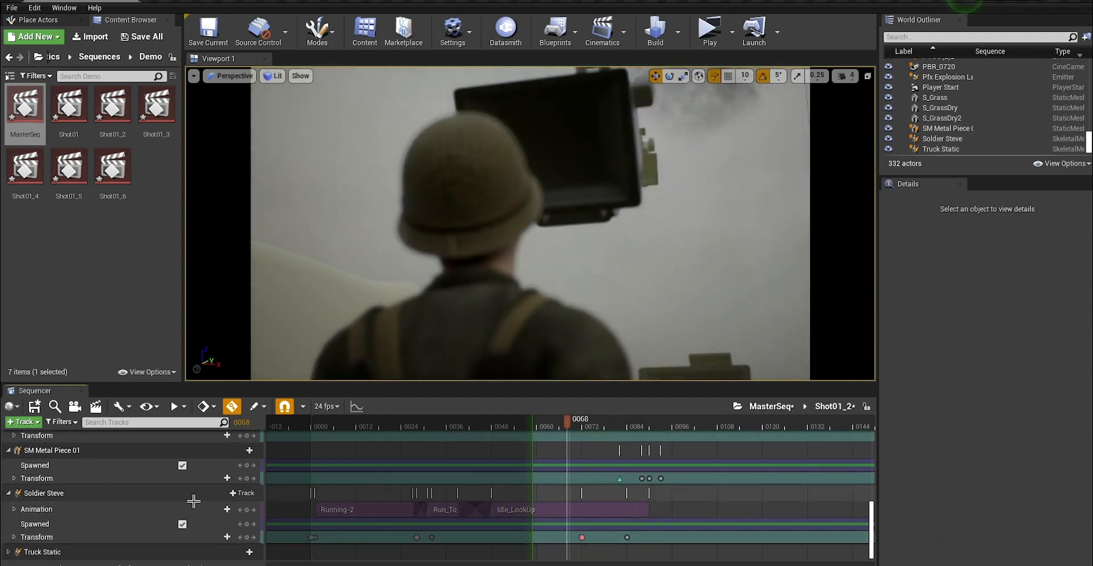
click(583, 537)
key(Delete)
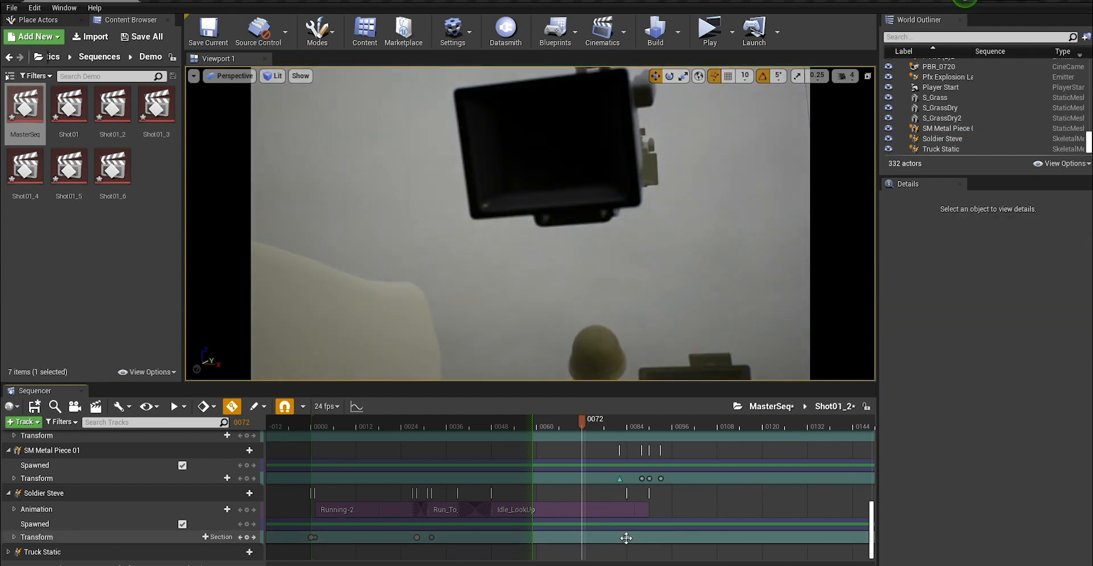
click(627, 537)
key(Delete)
drag(623, 422, 528, 421)
click(767, 405)
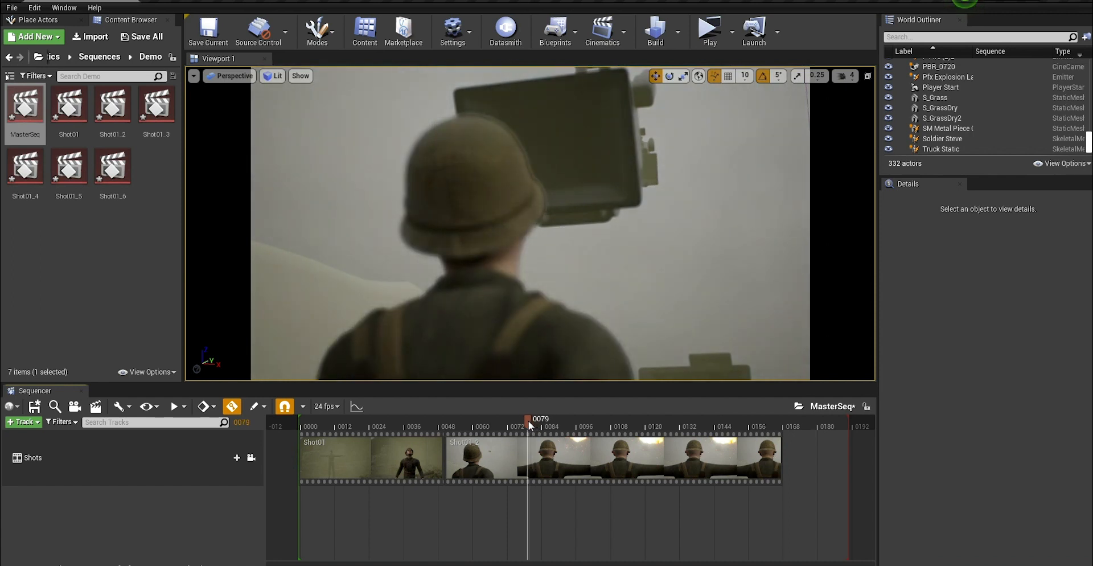
Step: Trim the end of Shot01_2 in MasterSeq to about frame 81 and bring the playhead back to frame 79
drag(783, 445, 537, 435)
drag(455, 423, 527, 419)
Step: Add Shot01_3 to MasterSeq at frame 79 and open it for editing
drag(149, 108, 592, 456)
drag(528, 422, 602, 419)
double_click(570, 459)
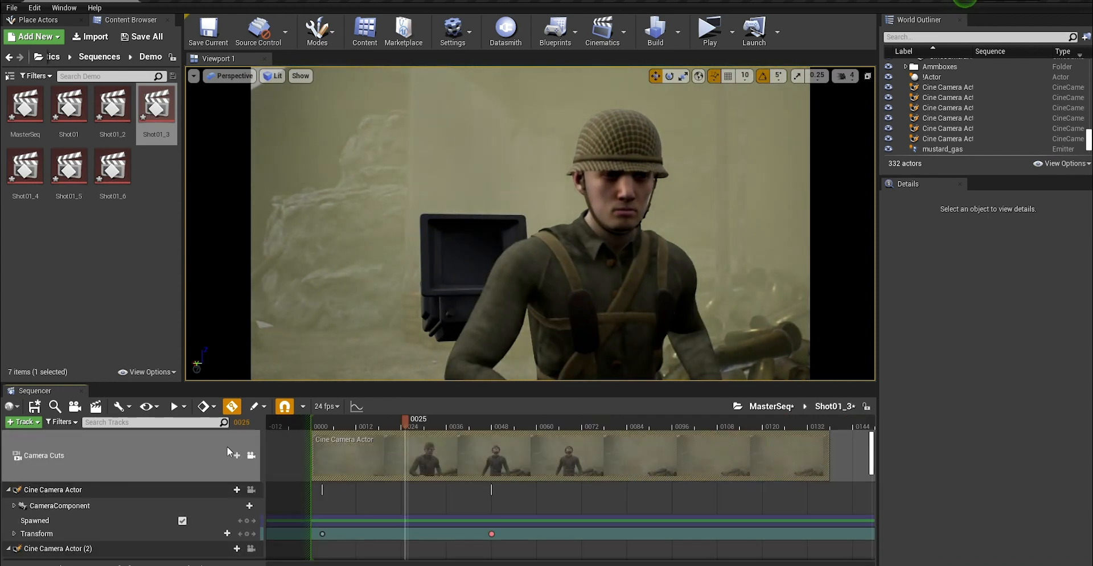
click(231, 458)
mouse_move(243, 472)
click(197, 460)
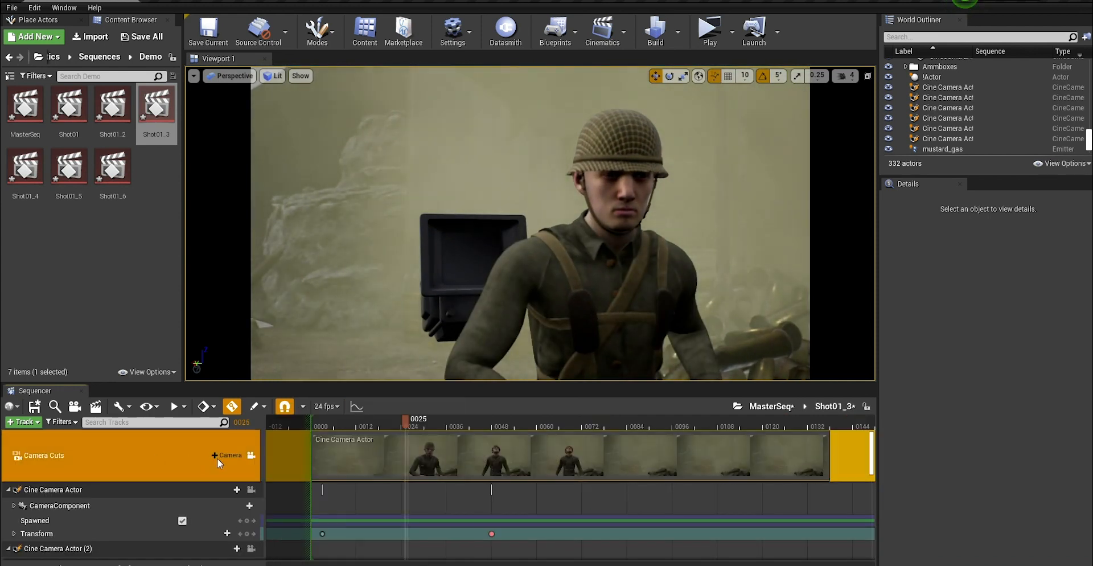
click(218, 454)
mouse_move(241, 495)
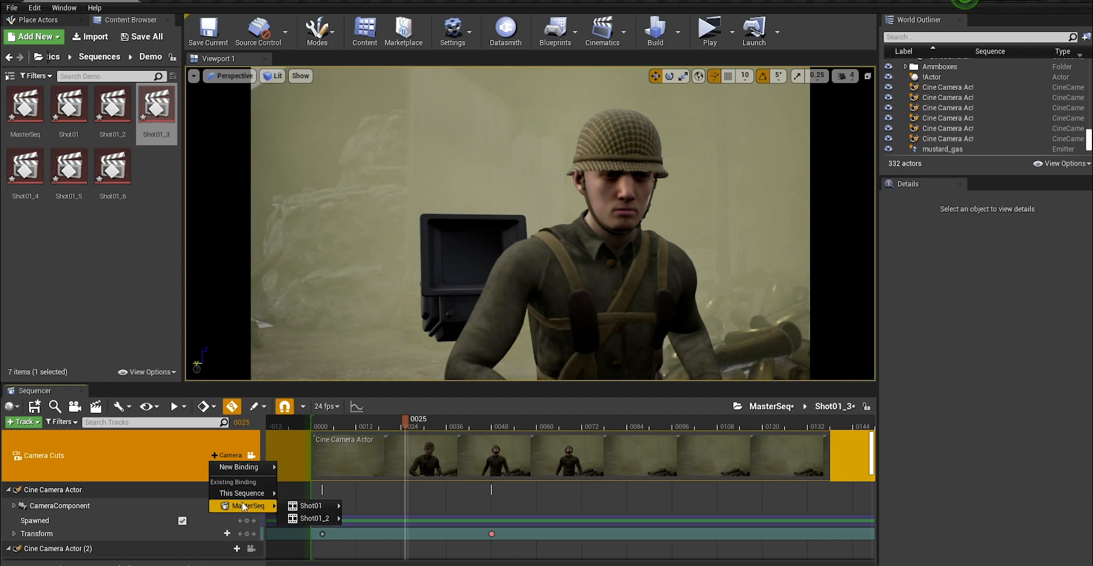
mouse_move(310, 505)
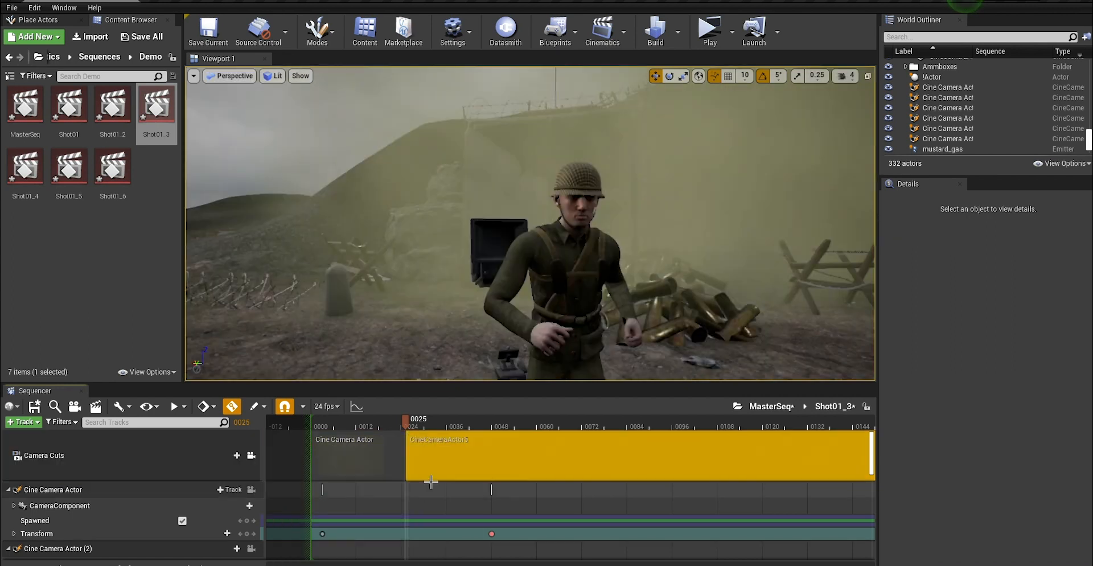
Step: Delete both the Cine Camera Actor and CineCameraActor5 sections from Shot01_3's Camera Cuts track
click(419, 486)
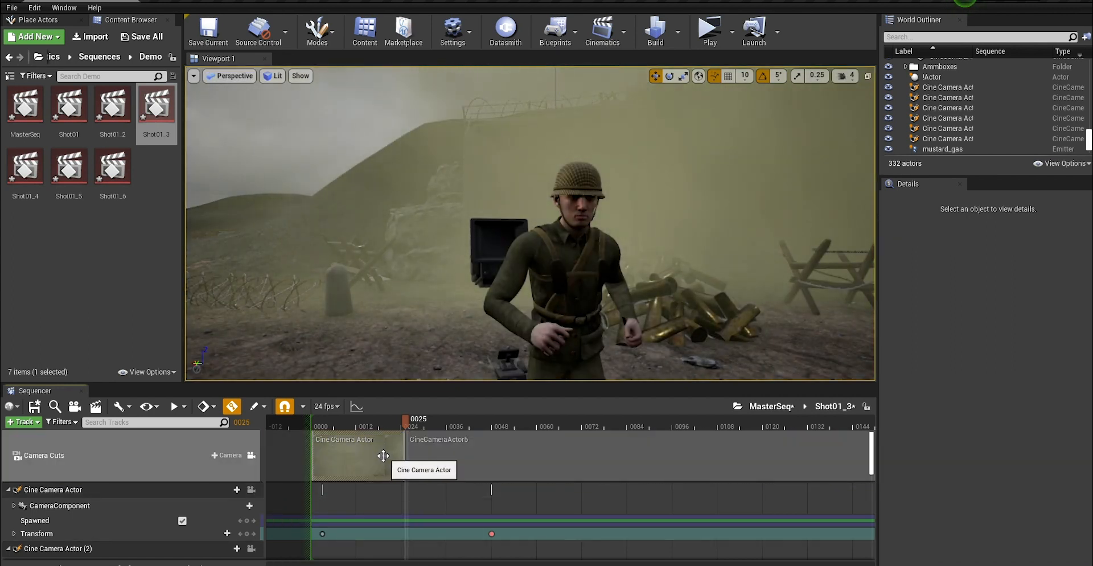
key(Delete)
click(469, 422)
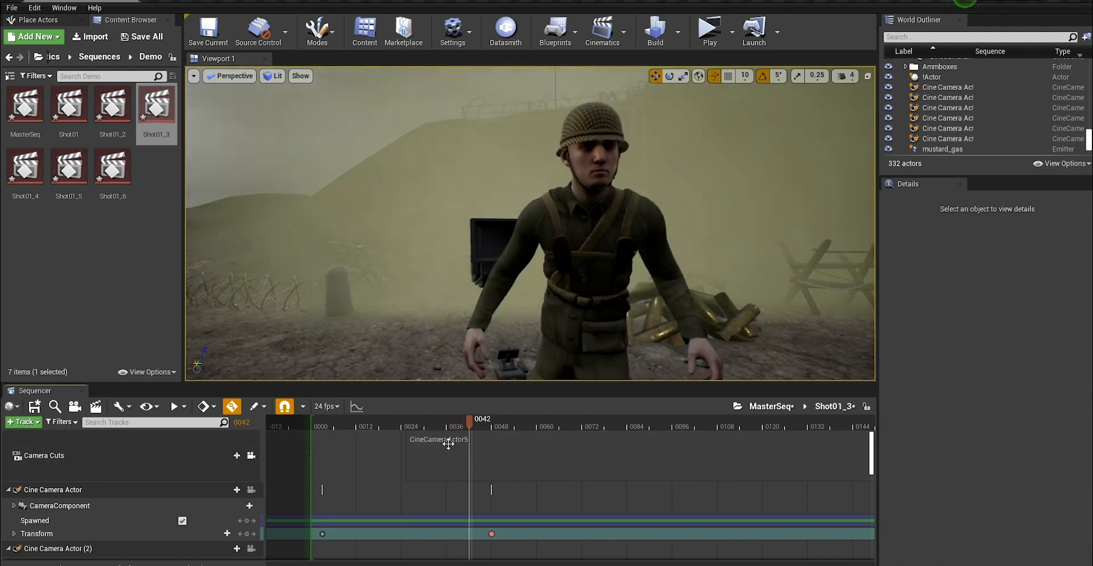
click(469, 454)
key(Delete)
Step: Add Shot01_3's own Cine Camera Actor (3) to its Camera Cuts track and adjust the section to start at frame 0
click(234, 451)
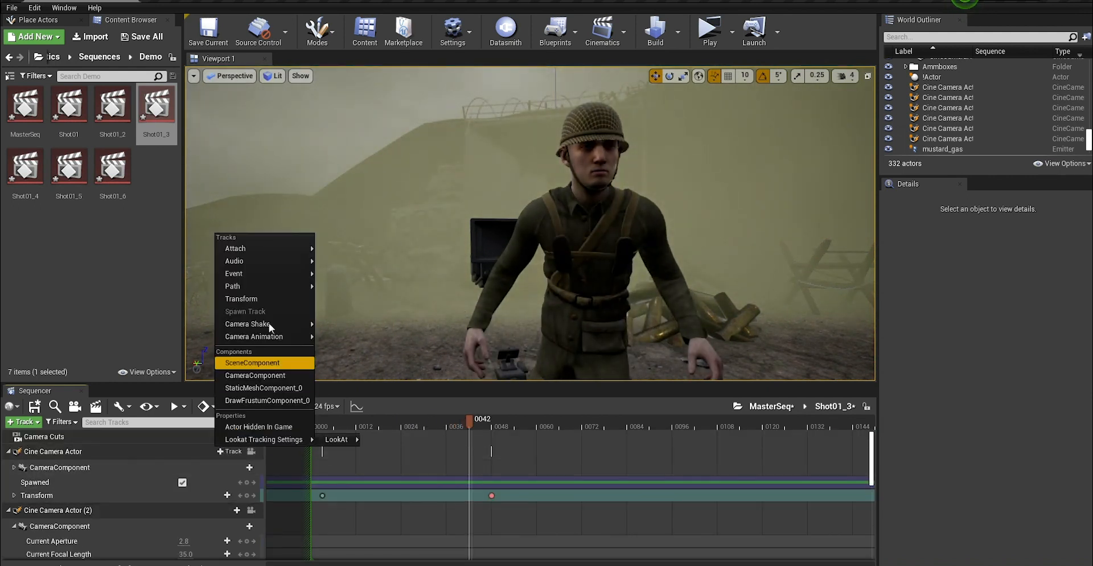
click(114, 435)
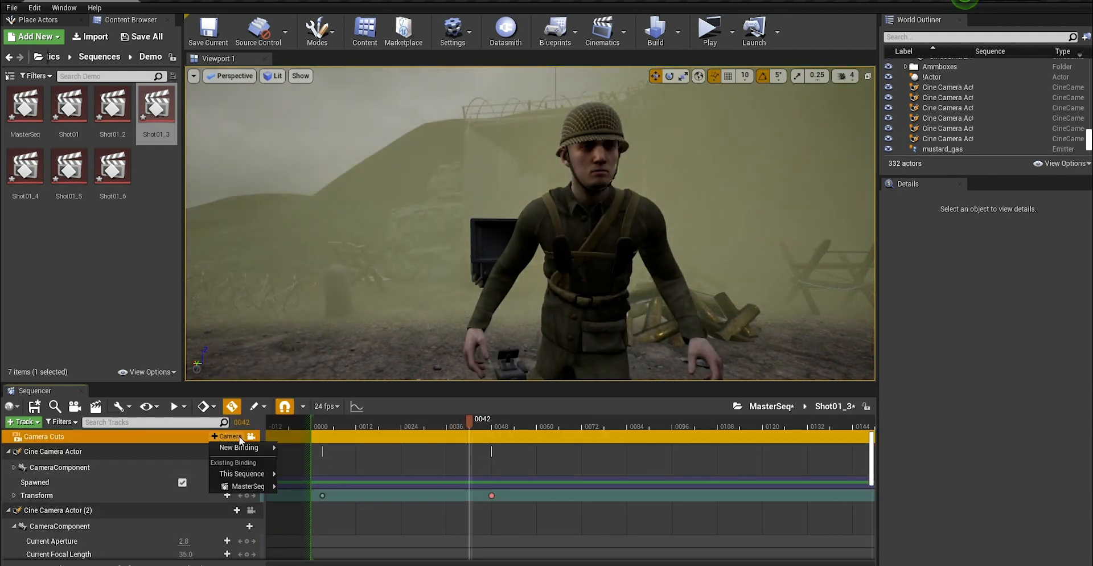
mouse_move(249, 487)
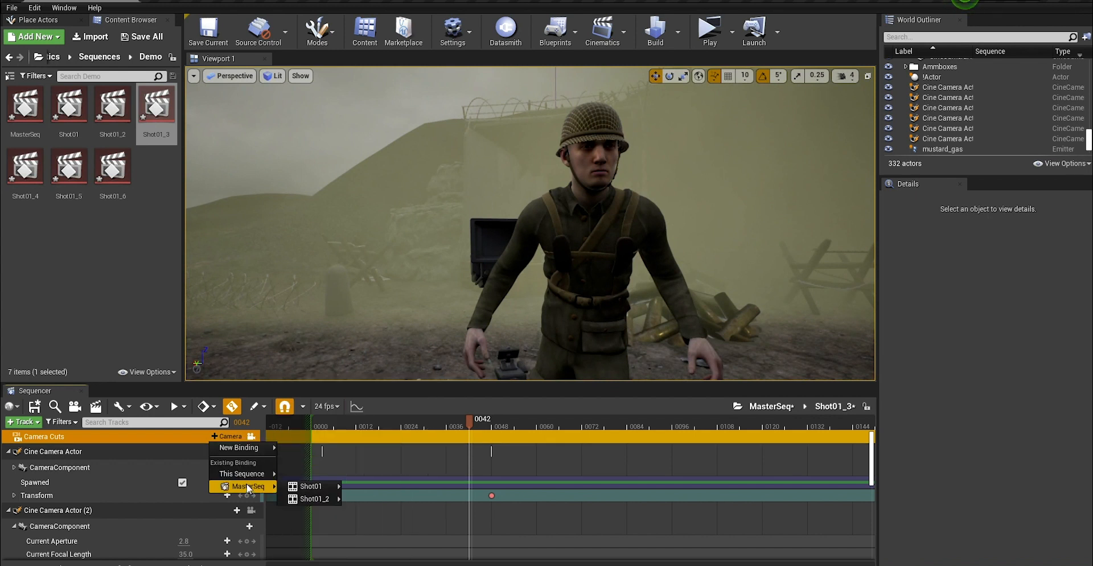
click(341, 485)
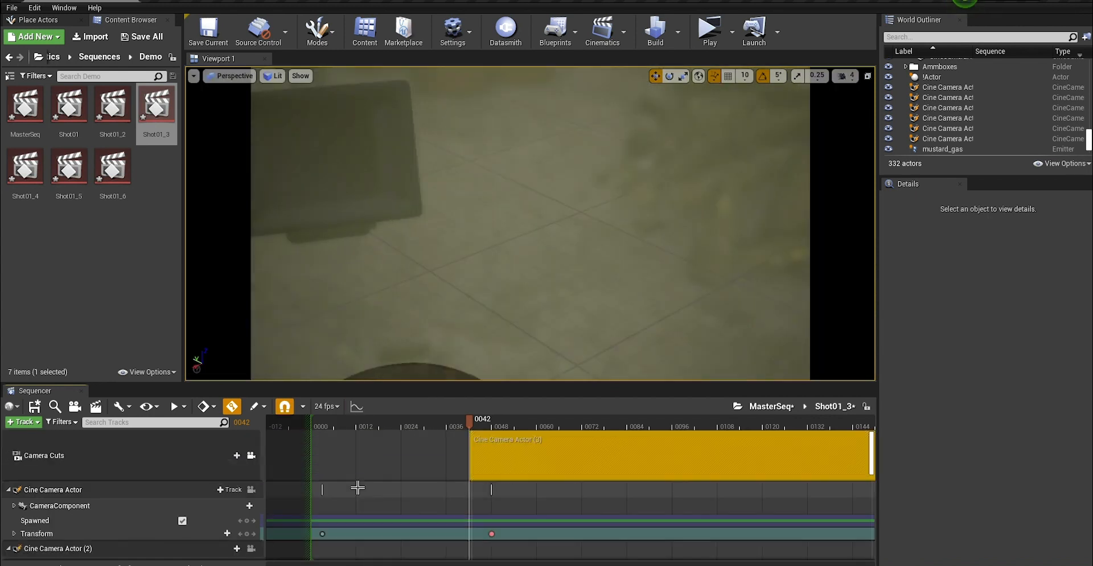
drag(472, 449, 302, 449)
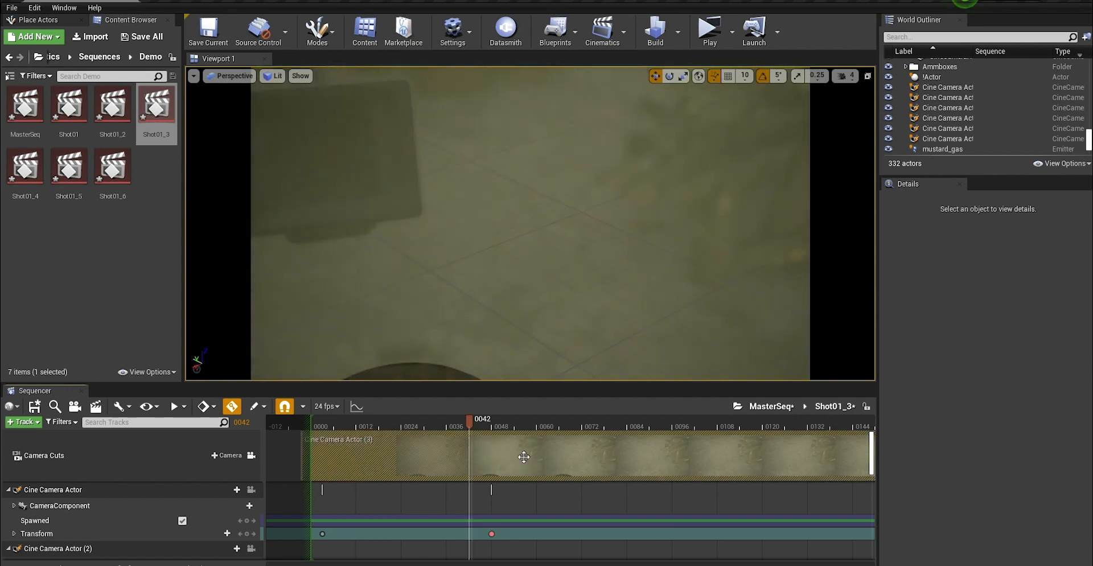
drag(420, 422, 492, 427)
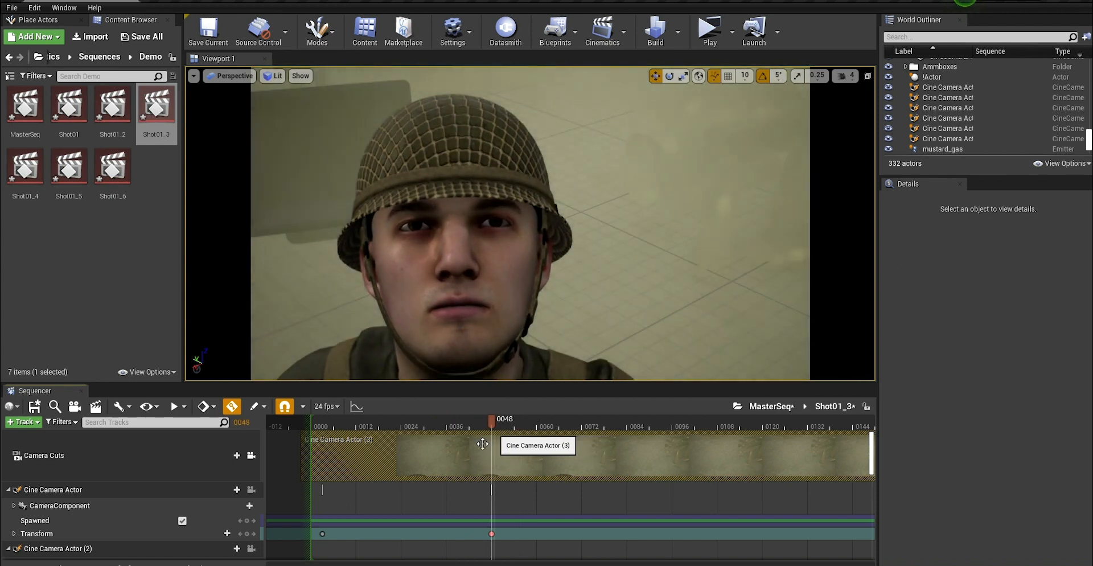
drag(300, 449, 312, 448)
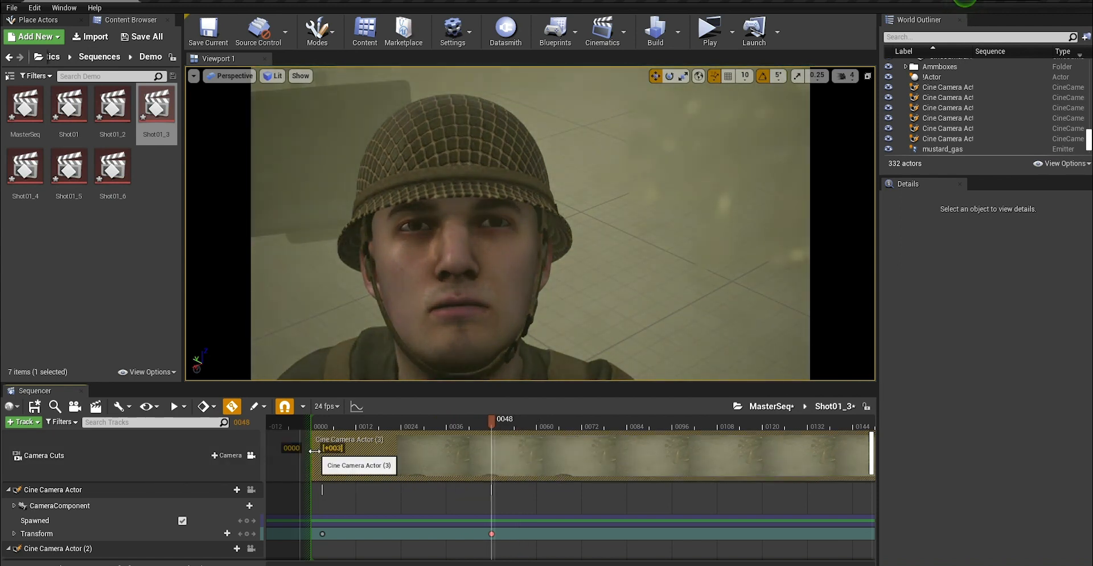
Step: Preview Shot01_3 up to frame 72, then move it in MasterSeq onto the other shots' row directly after Shot01_2
drag(491, 425, 566, 418)
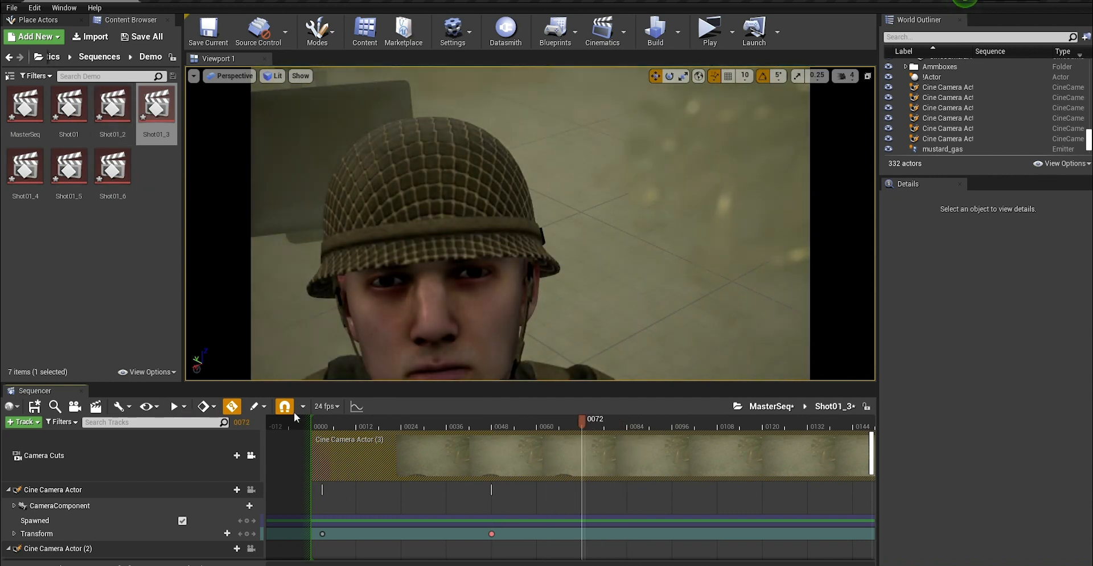
click(772, 406)
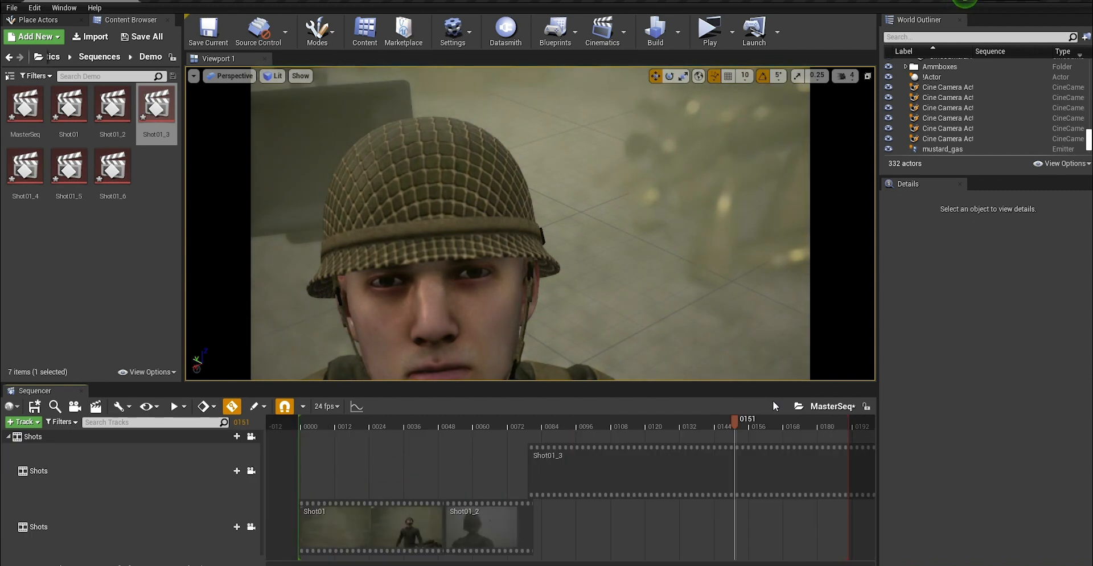
drag(655, 426, 610, 433)
drag(594, 472, 600, 491)
drag(613, 425, 656, 423)
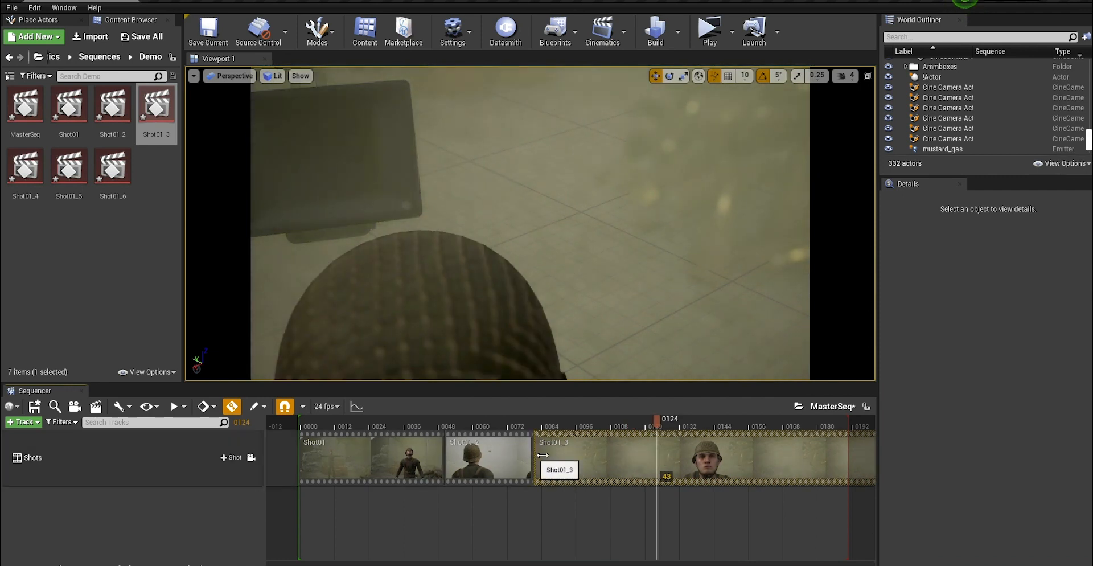
Step: Cut off the early part of Shot01_3 so it opens later in its action right after Shot01_2, and review the transition up to frame 102
drag(547, 446, 572, 452)
click(671, 421)
click(496, 422)
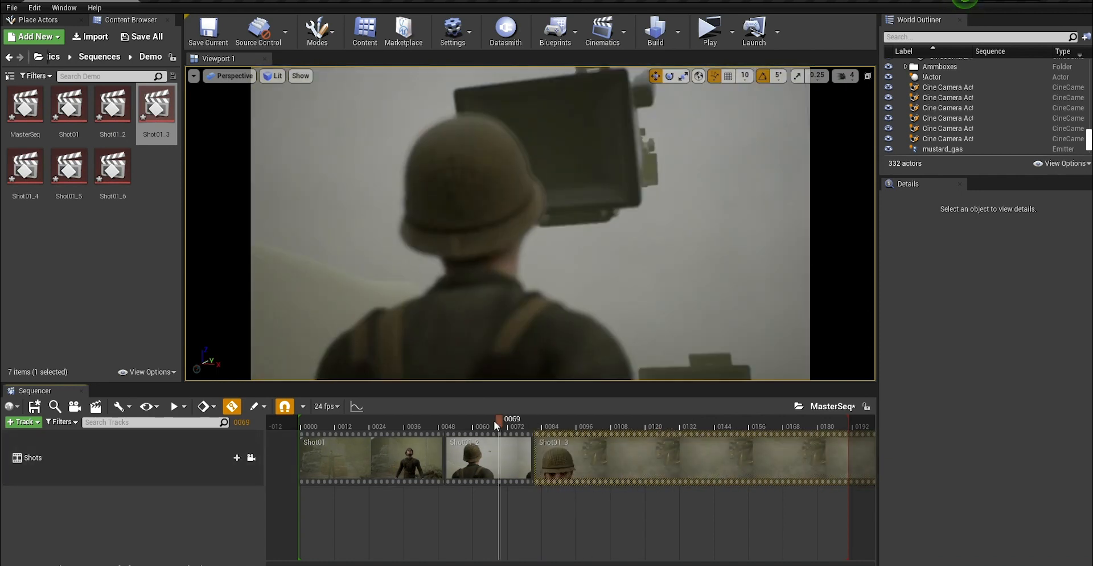
drag(535, 424, 596, 420)
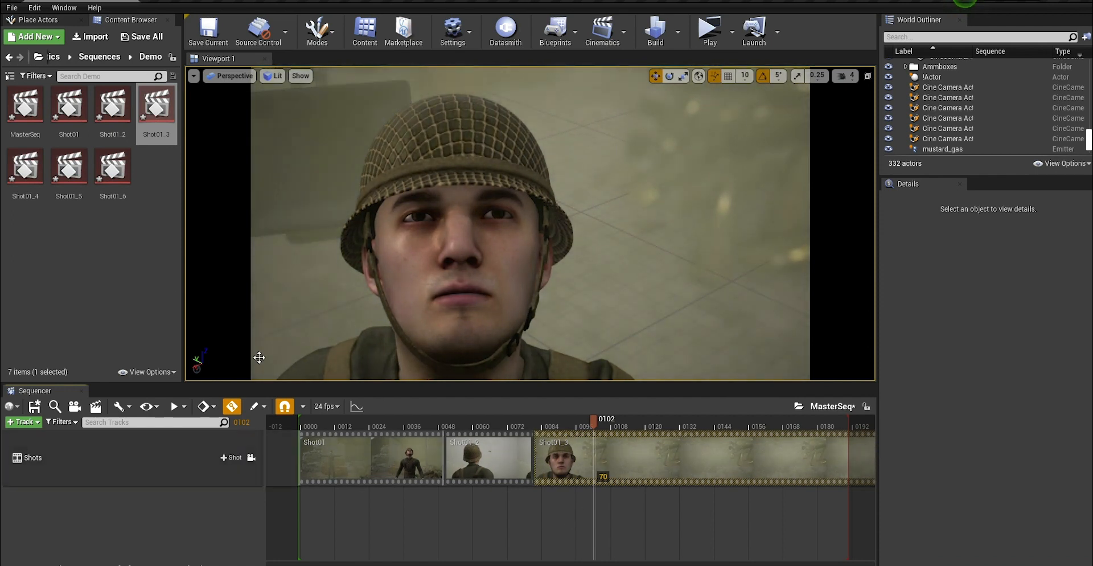
Step: Add Shot01_4 to MasterSeq at frame 102 and open it for editing
drag(25, 167, 301, 280)
drag(631, 444, 630, 455)
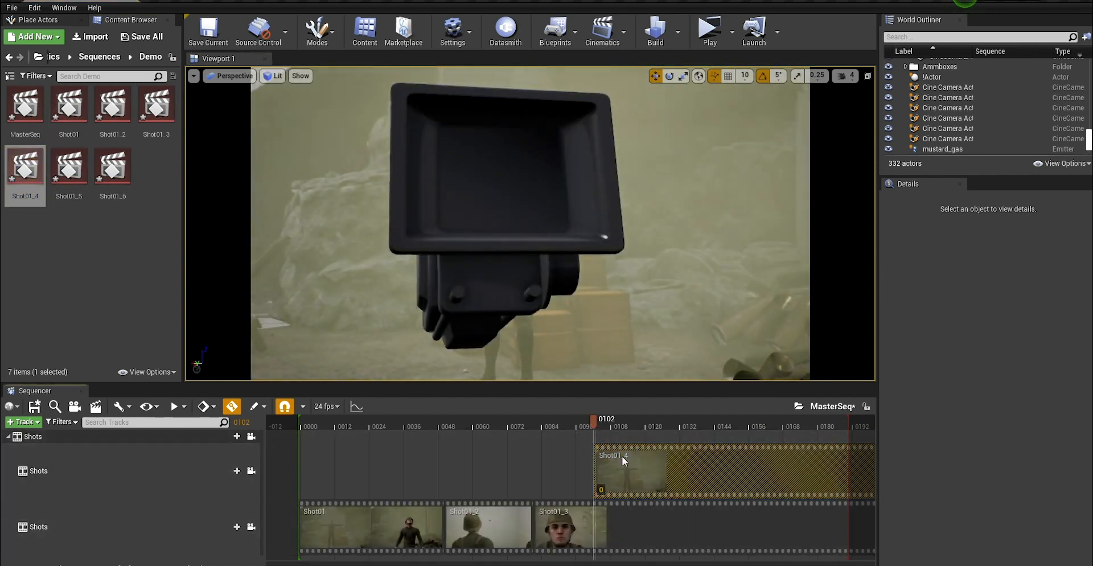
double_click(622, 455)
Step: Switch Shot01_4's camera cut to its own Cine Camera Actor (4) and preview the shot up to frame 84
click(224, 455)
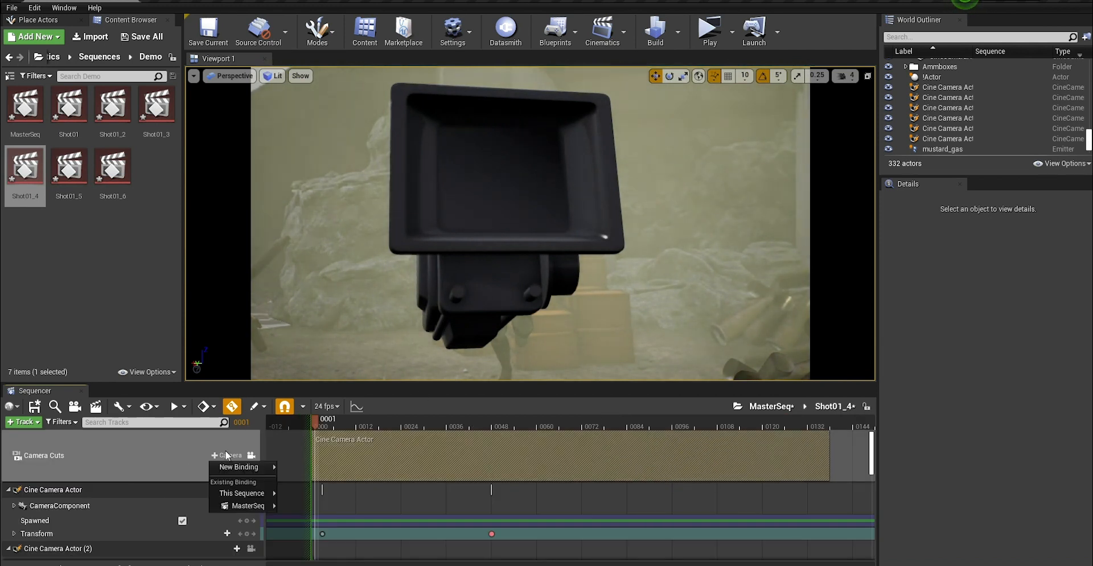
click(223, 446)
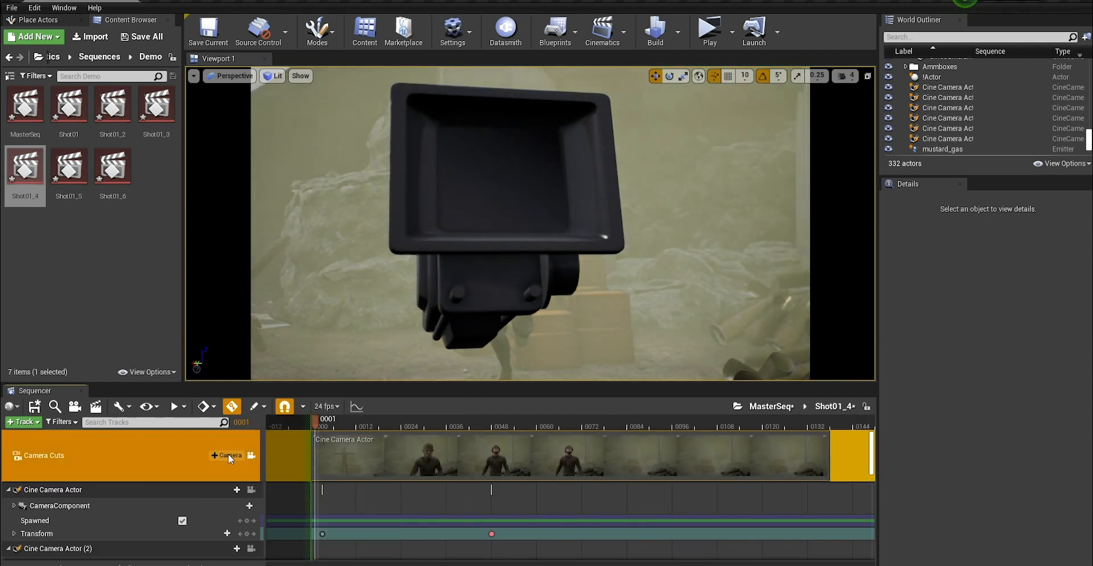
click(228, 453)
mouse_move(242, 467)
mouse_move(243, 497)
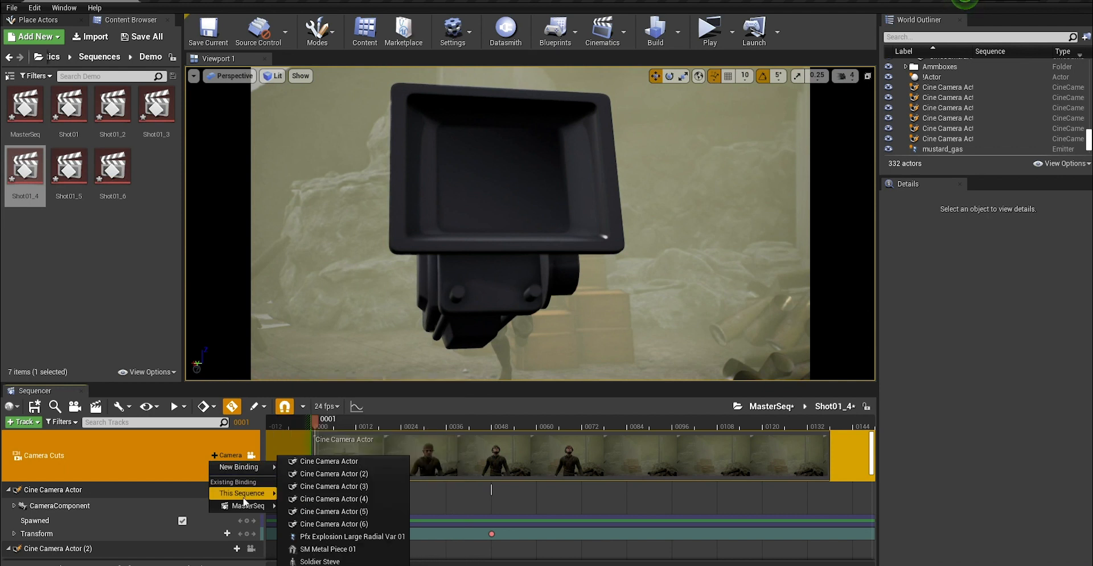
click(340, 494)
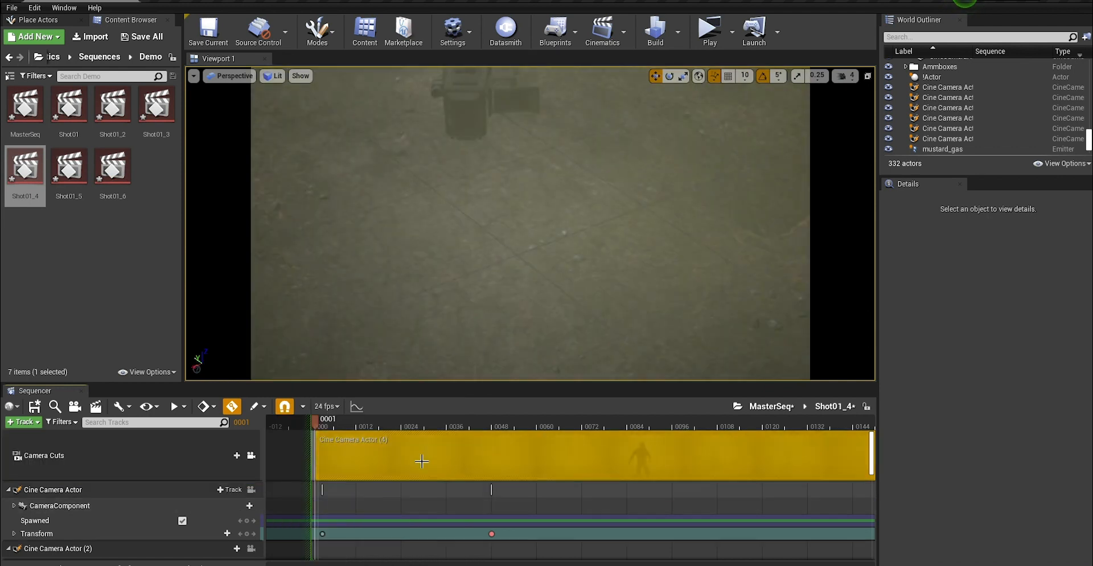
drag(336, 425, 535, 425)
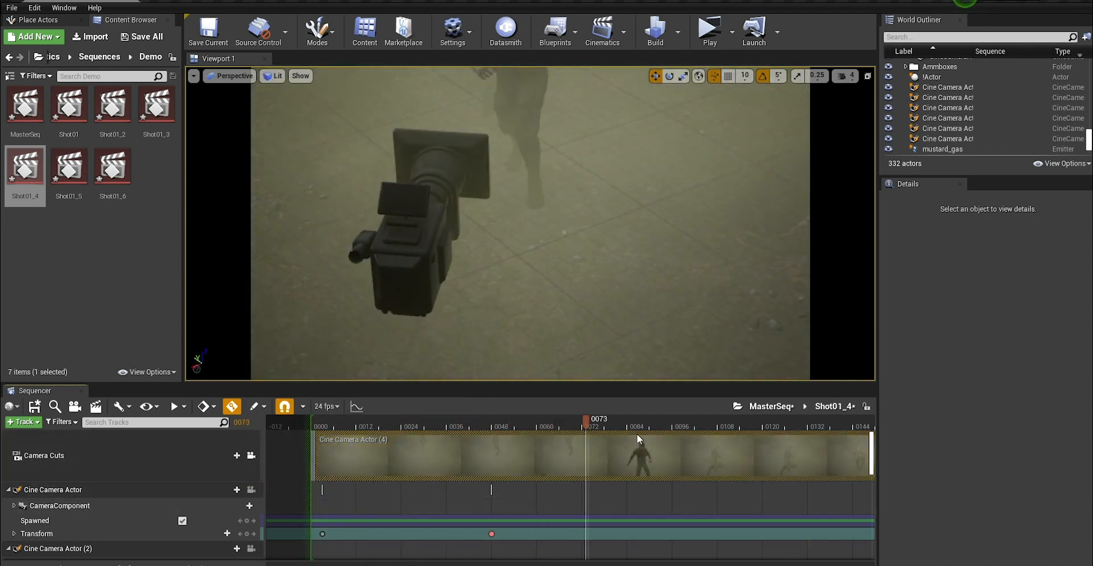
mouse_move(636, 433)
mouse_down()
mouse_move(674, 435)
mouse_move(596, 429)
mouse_move(655, 431)
mouse_move(627, 431)
mouse_up()
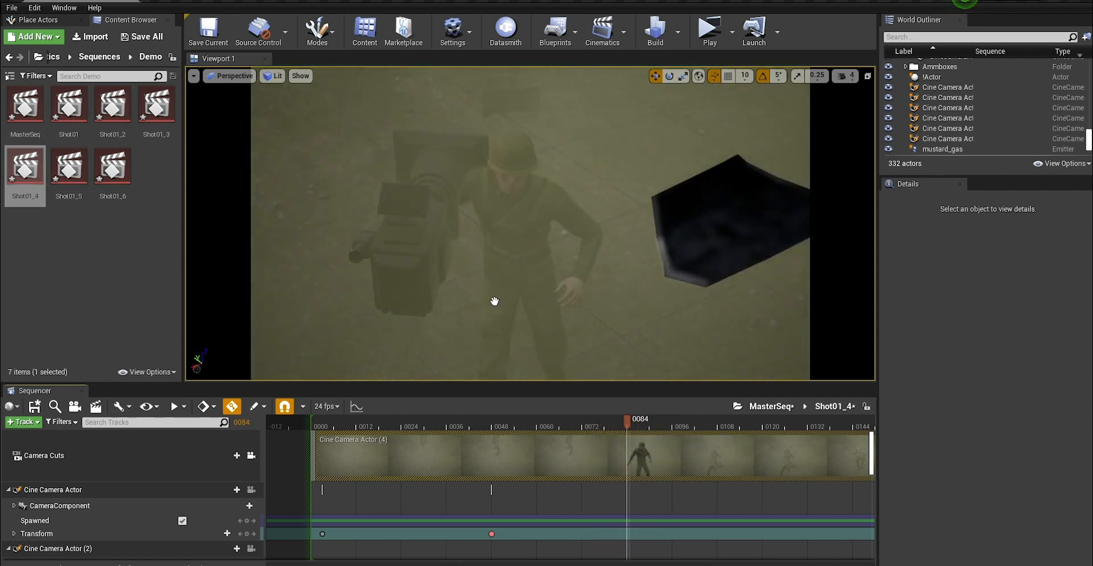
Step: In MasterSeq, start Shot01_4 at about frame 122 and trim the end of Shot01_3 to meet it
click(771, 406)
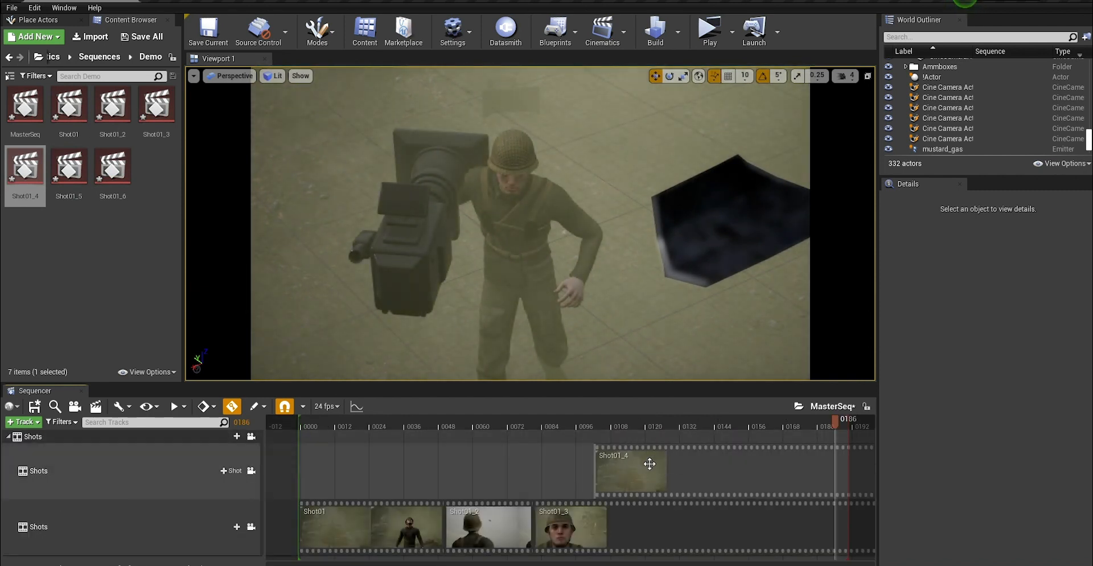
drag(549, 425, 616, 426)
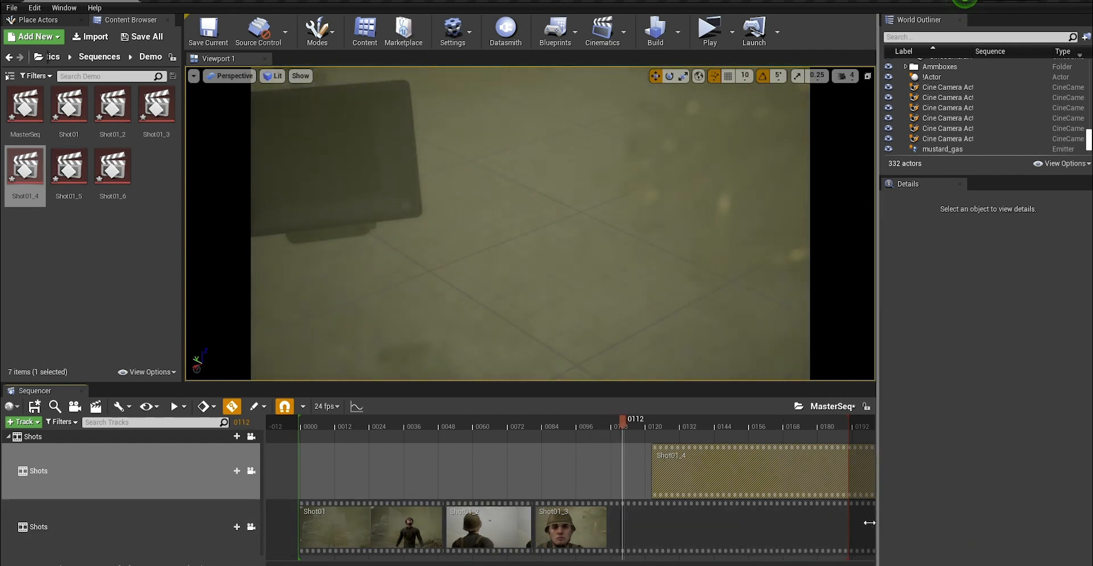
click(640, 528)
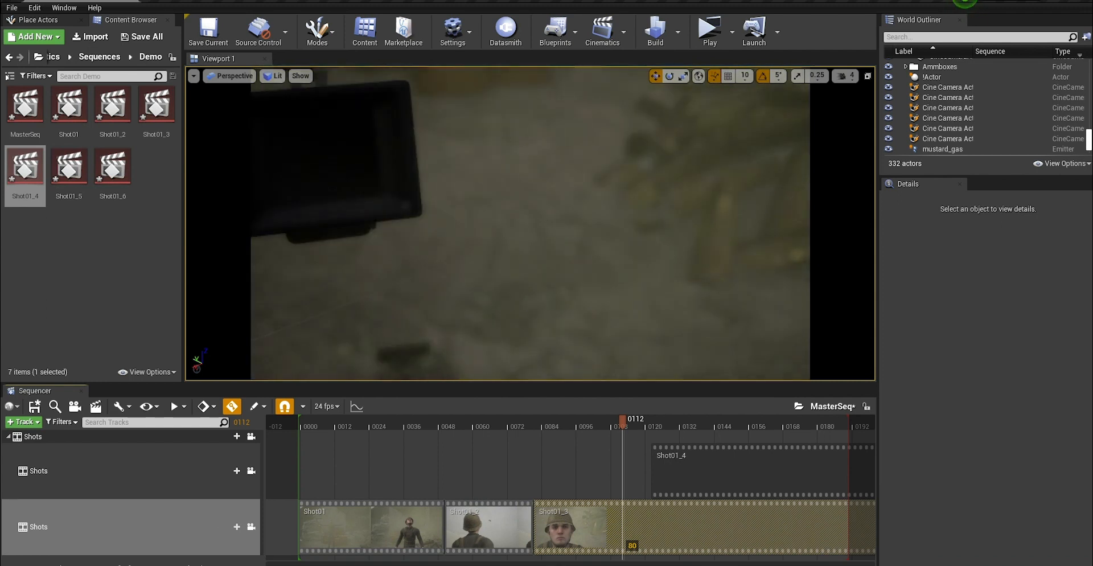
ctrl+scroll(818, 555, down, 2)
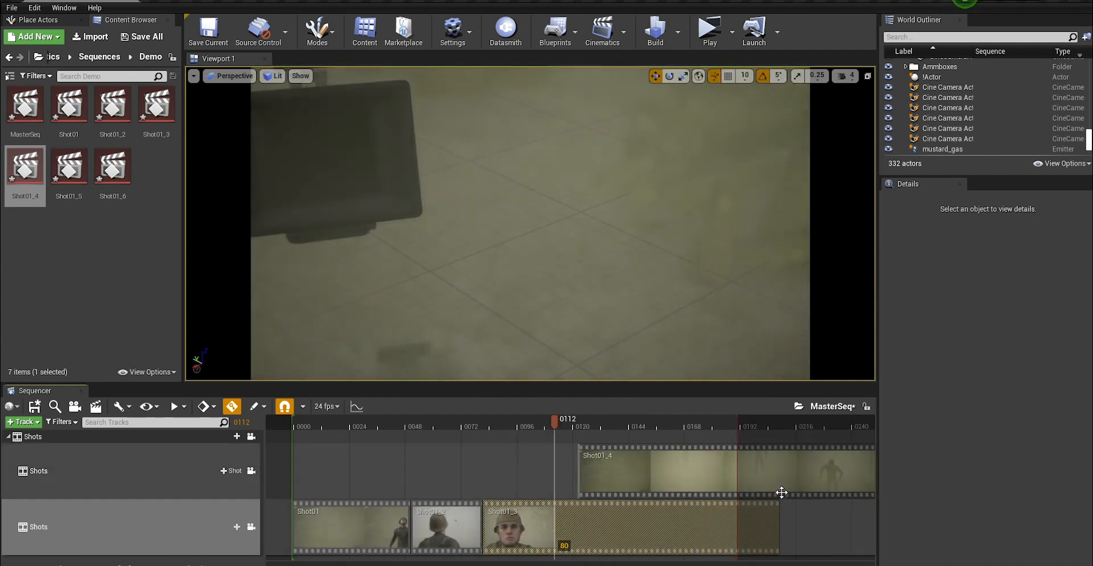
click(780, 519)
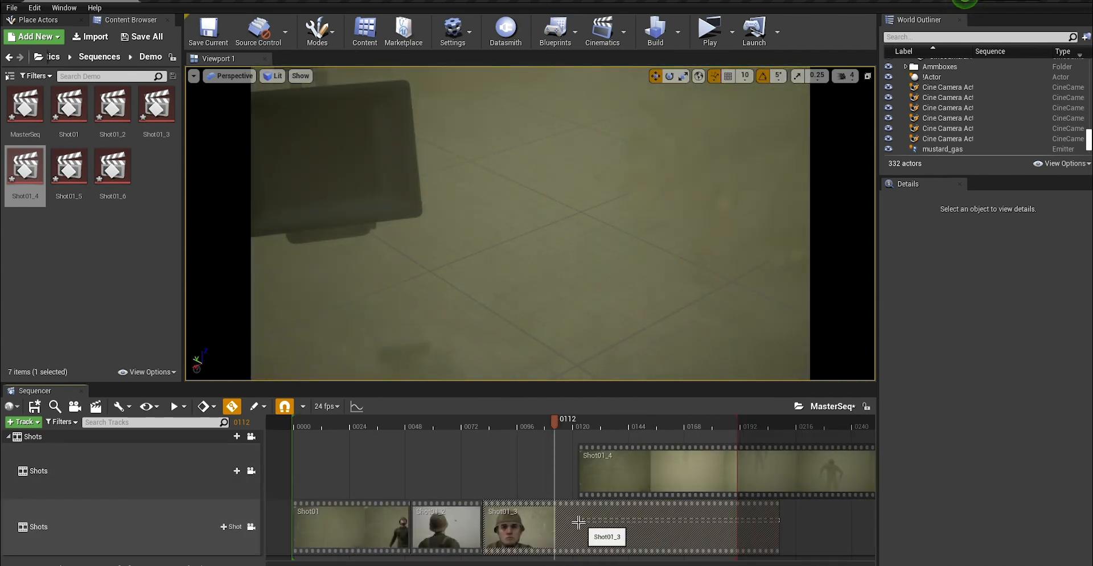
click(621, 516)
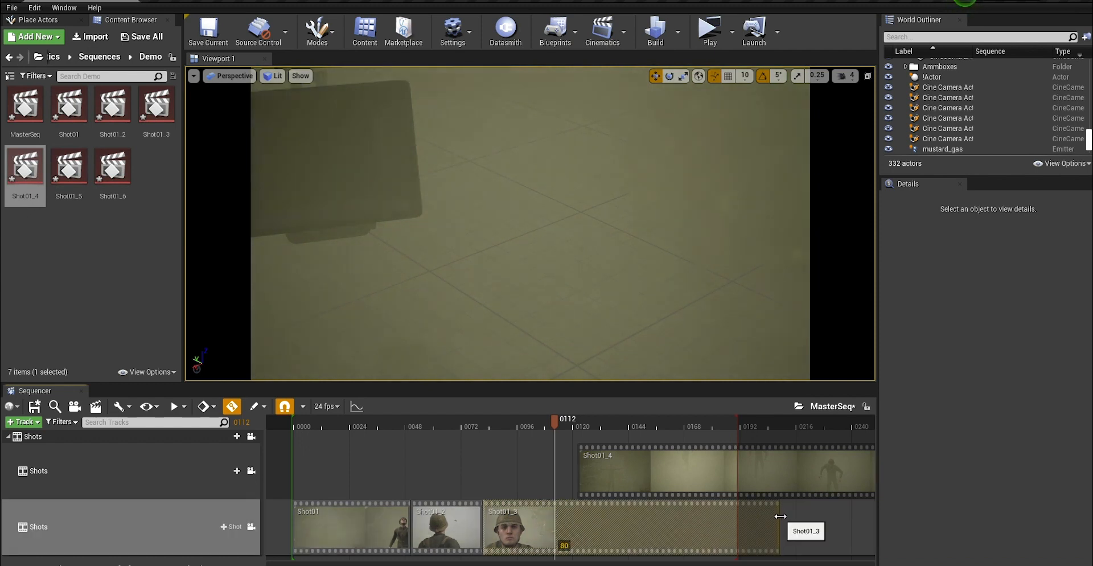
Step: Cut off the early part of Shot01_4 while keeping its start at about frame 122, and review the shot up to frame 163
click(585, 426)
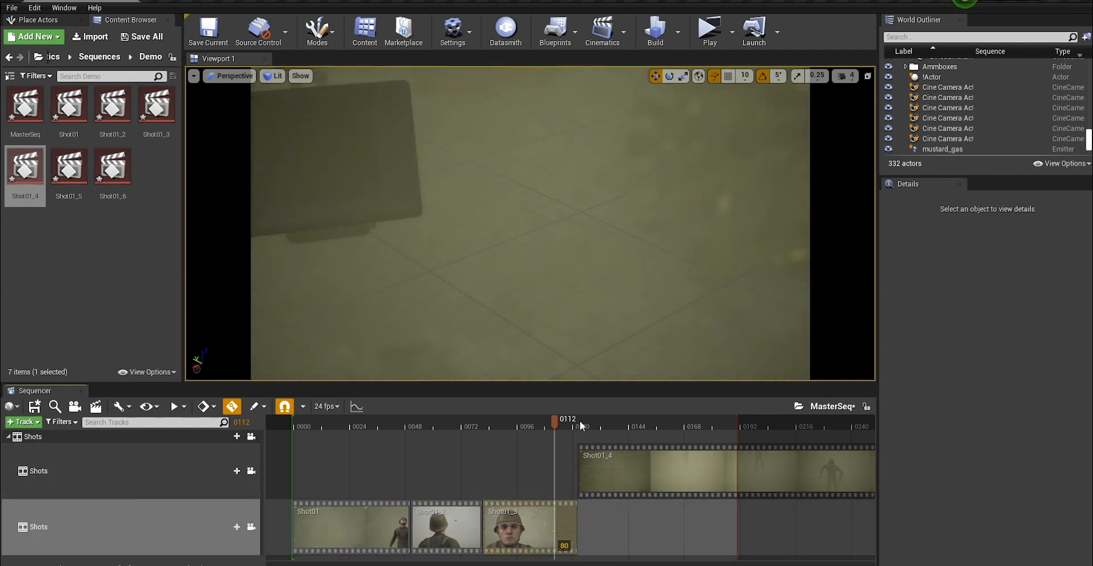
drag(620, 425, 763, 423)
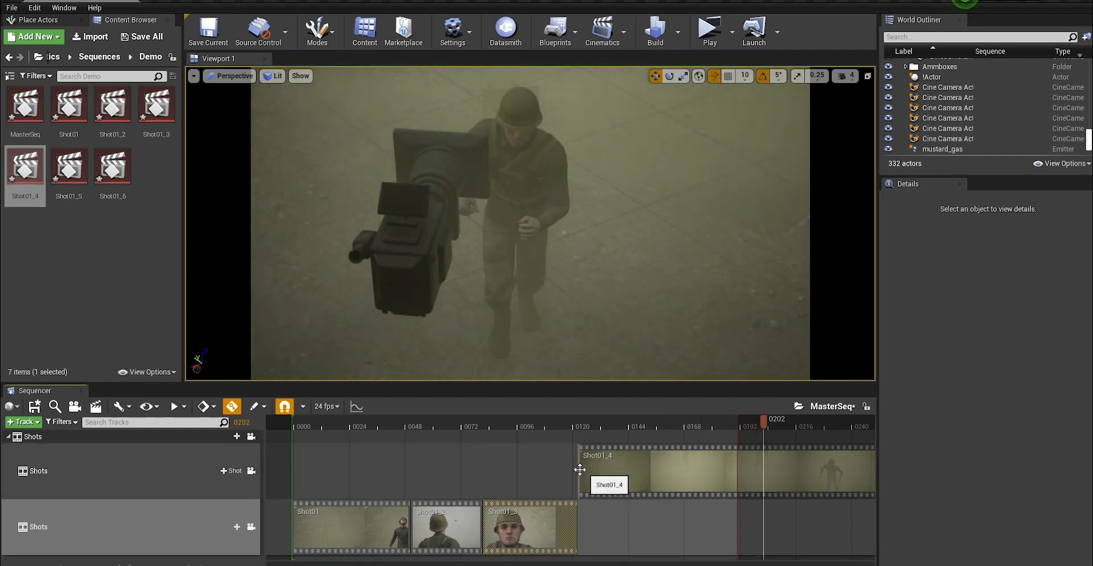
mouse_move(578, 467)
mouse_down()
mouse_move(756, 459)
mouse_move(587, 468)
mouse_up()
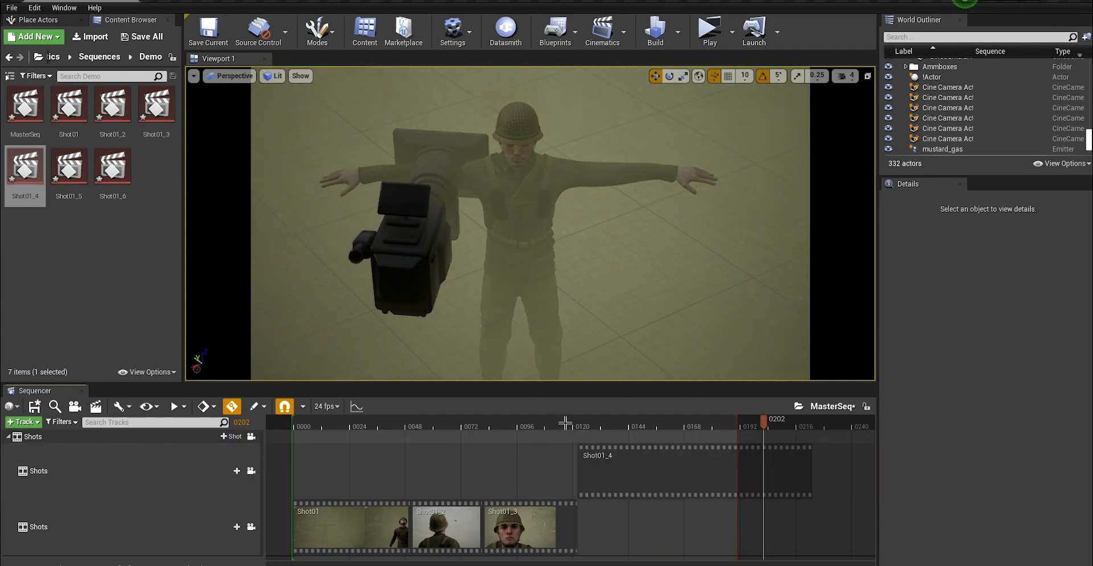
drag(565, 422, 673, 419)
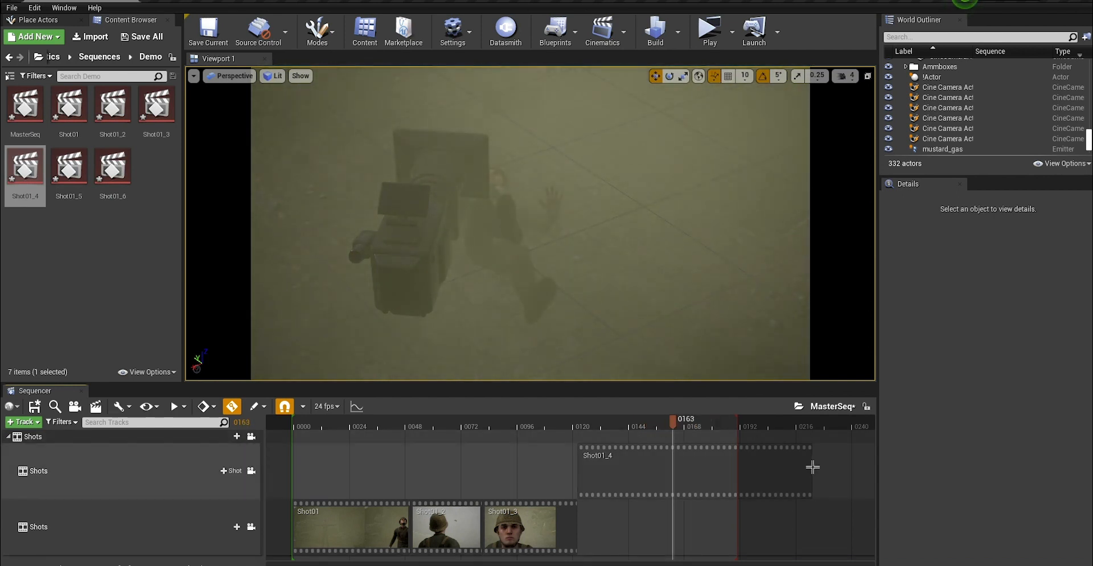
Step: Trim the end of Shot01_4 to frame 163, move it onto the row with the other shots, and preview the join up to frame 152
drag(811, 467, 666, 473)
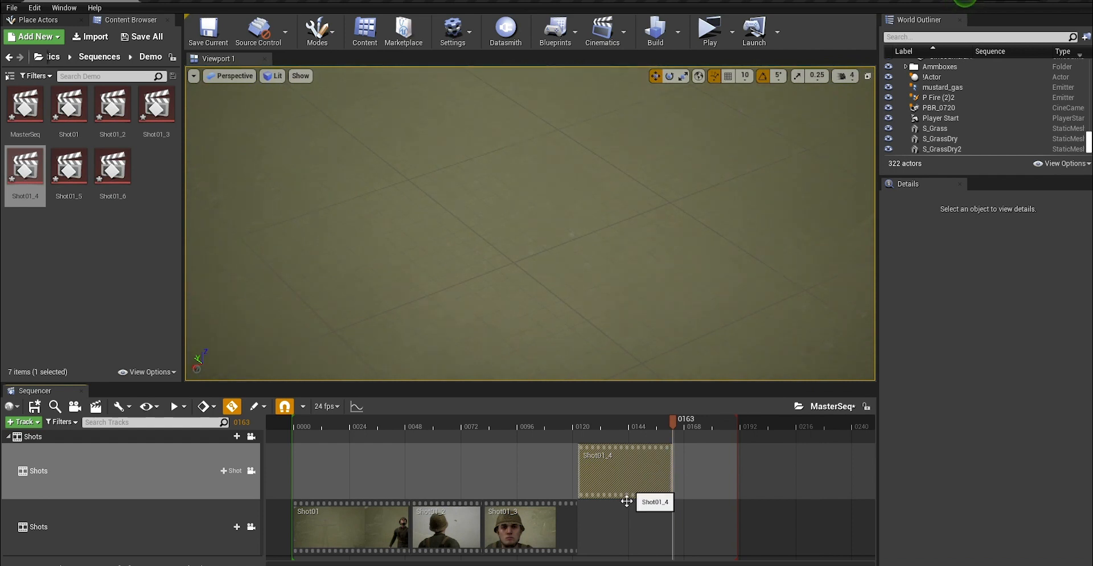
drag(627, 501, 630, 524)
click(500, 422)
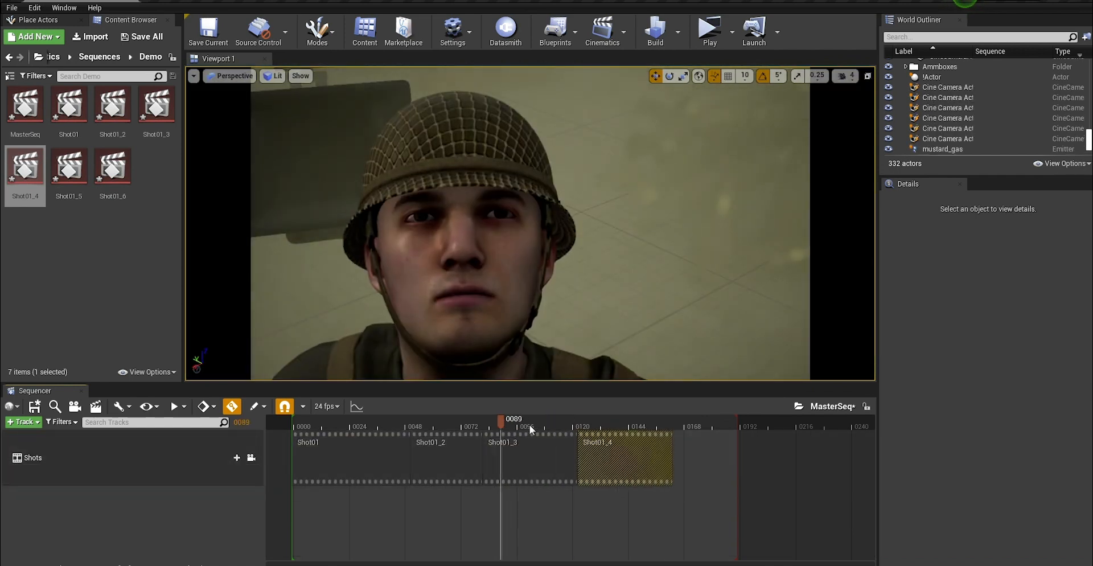
drag(530, 427, 647, 426)
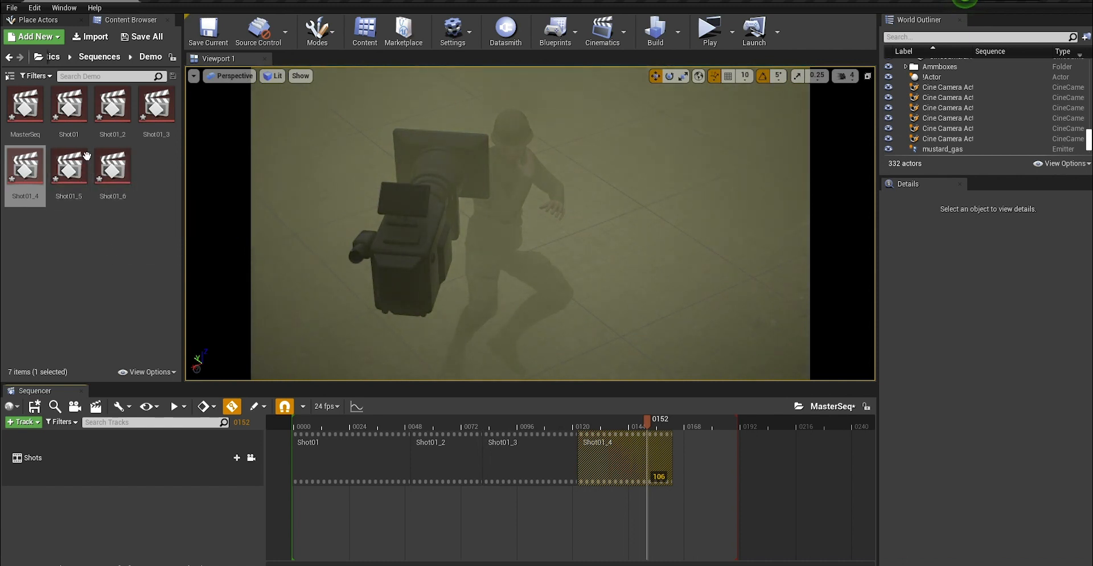
Step: Add Shot01_5 to MasterSeq directly after Shot01_4 at frame 163 and open it for editing
drag(78, 164, 734, 476)
drag(674, 418, 740, 415)
double_click(714, 458)
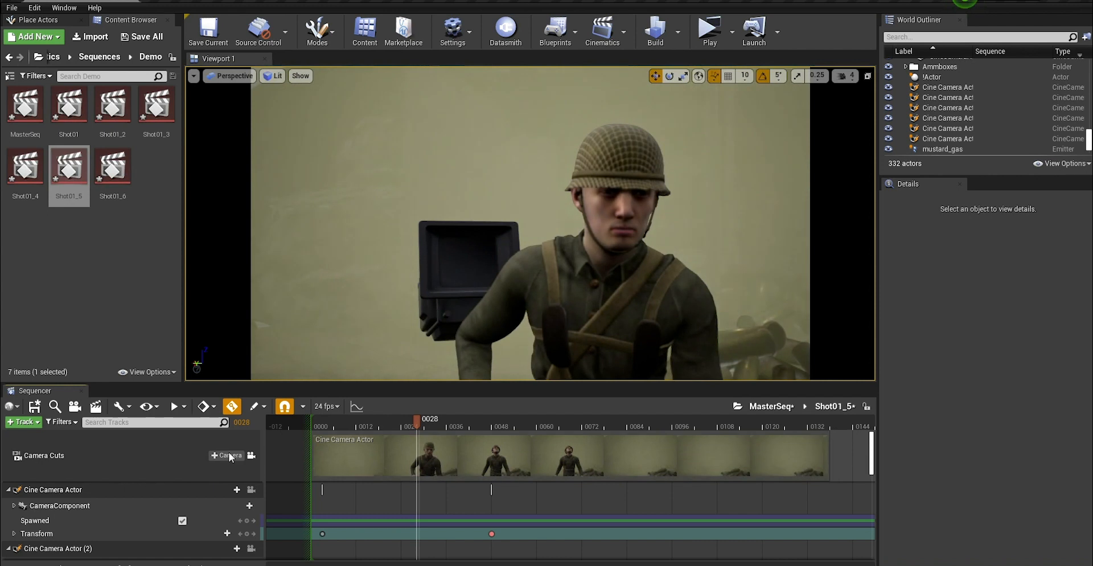
Step: Replace Shot01_5's camera cut with one bound to the sequence's own Cine Camera Actor (5)
click(231, 455)
click(296, 446)
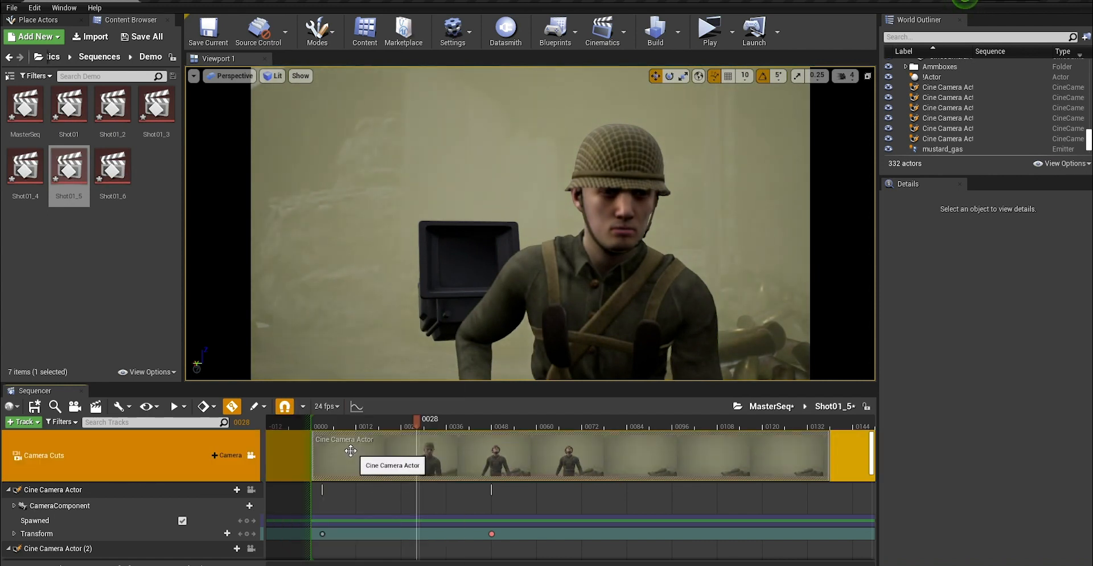
key(Delete)
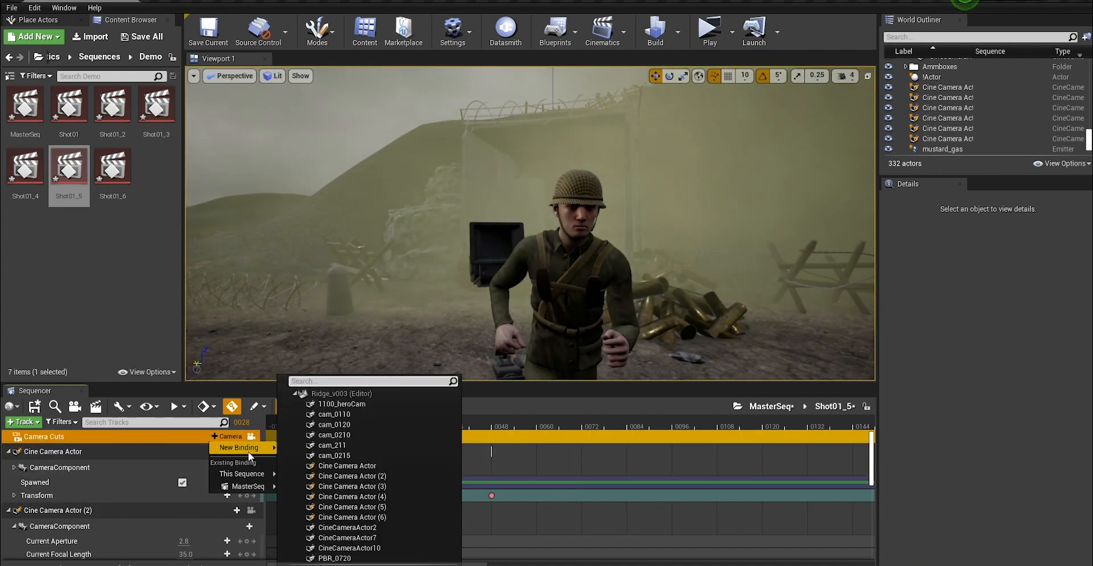
mouse_move(251, 473)
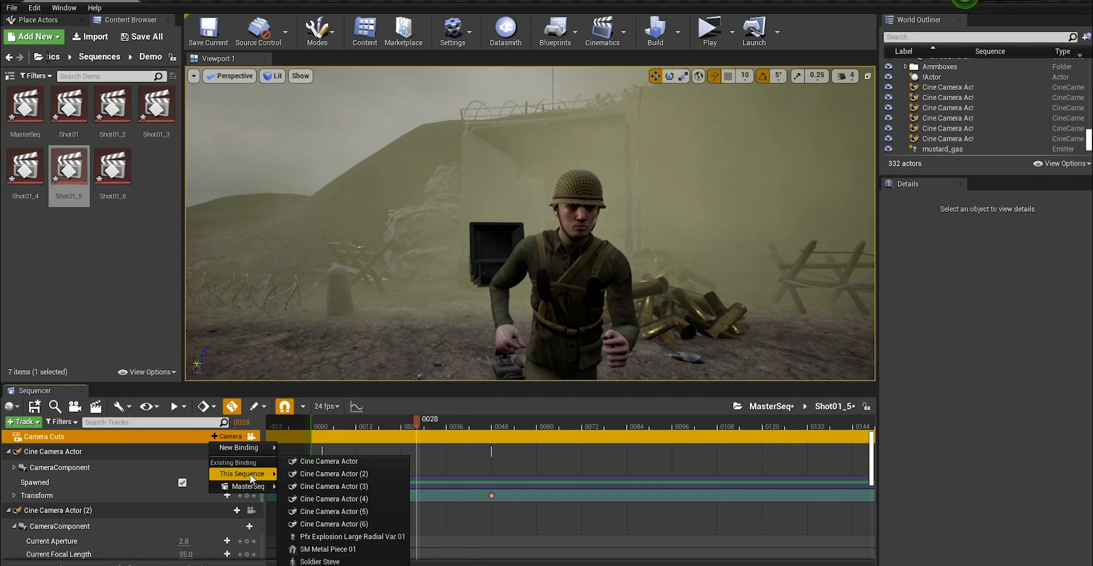
click(341, 510)
drag(404, 457, 387, 467)
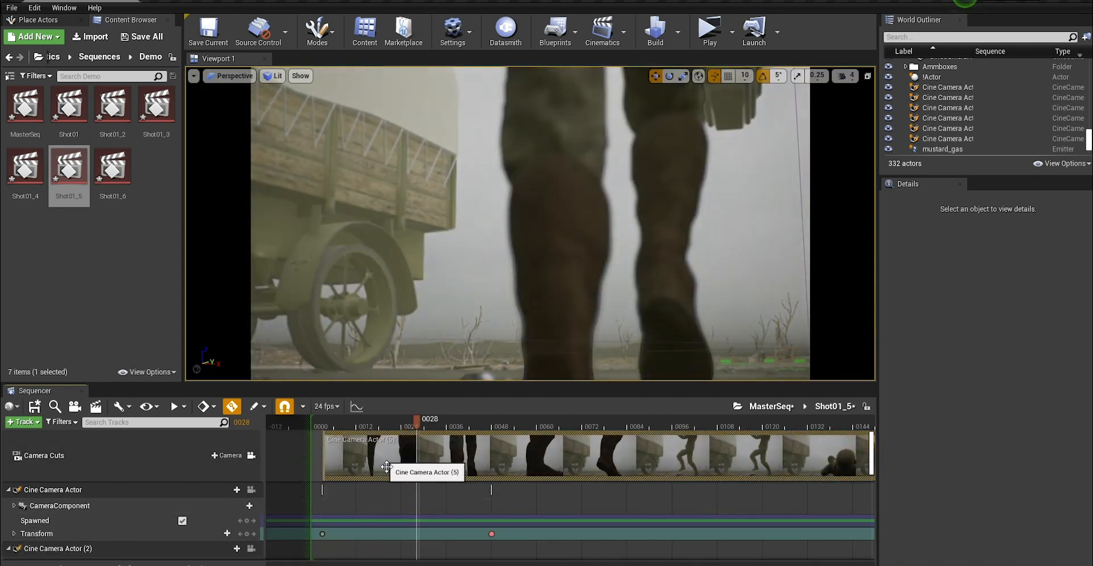
Step: Preview Shot01_5 in its own sequence and in MasterSeq, and extend the MasterSeq playback range to about frame 267
click(766, 407)
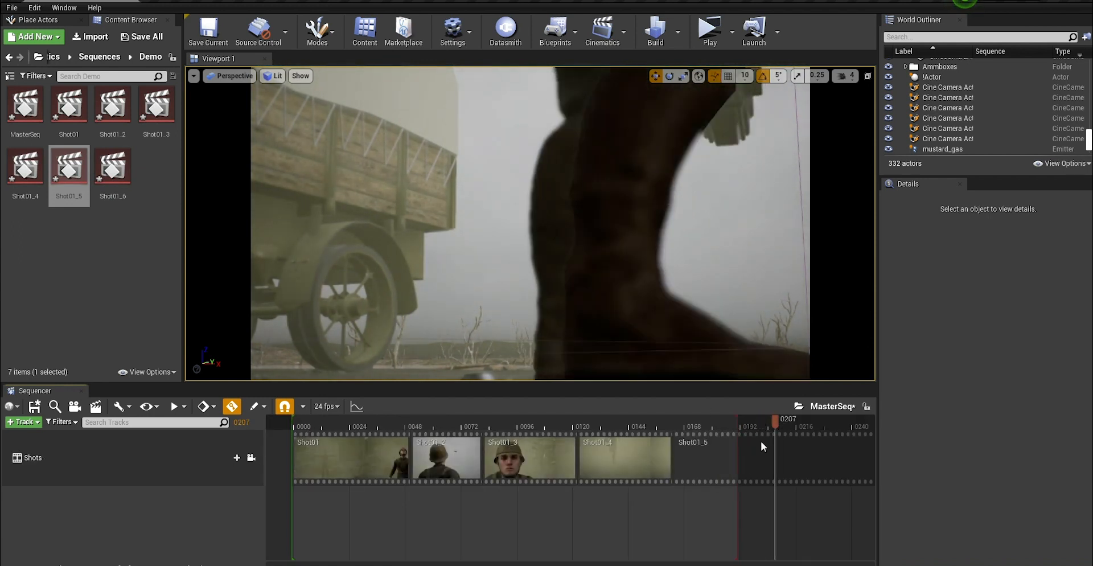
click(715, 479)
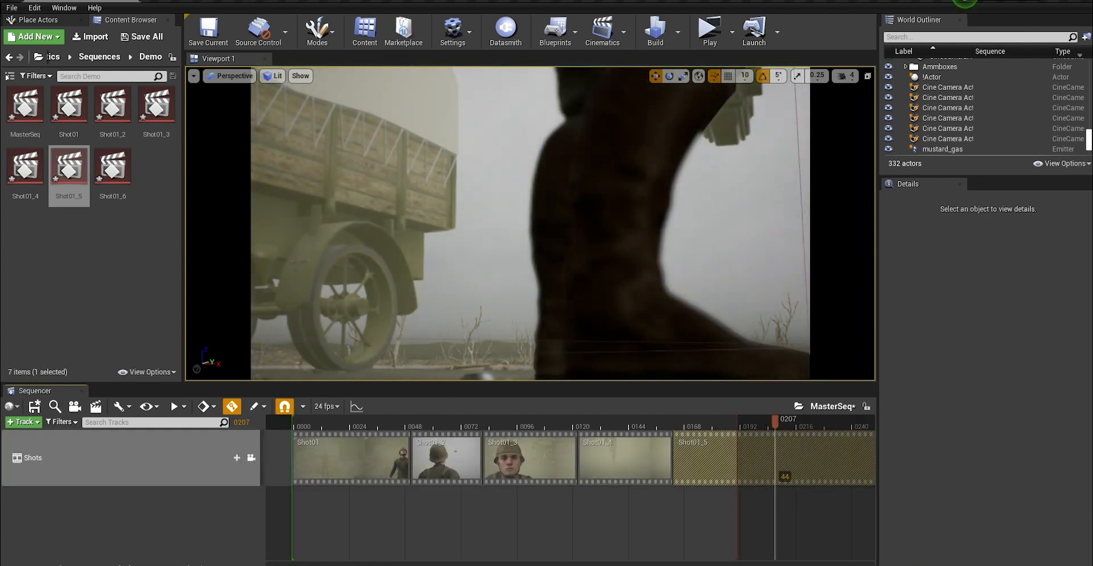
double_click(706, 448)
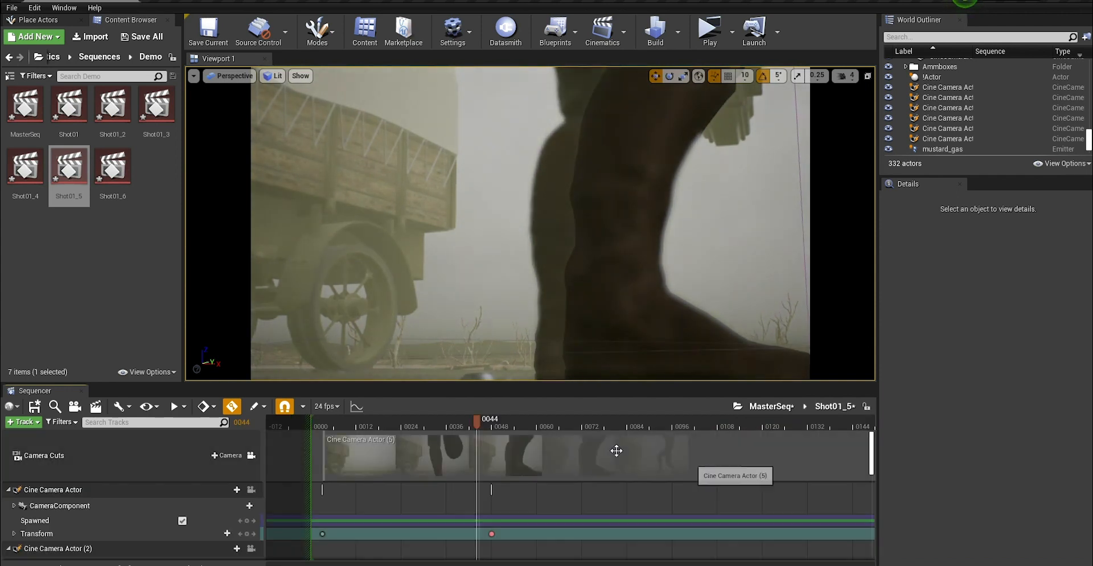
drag(443, 421, 695, 408)
click(777, 407)
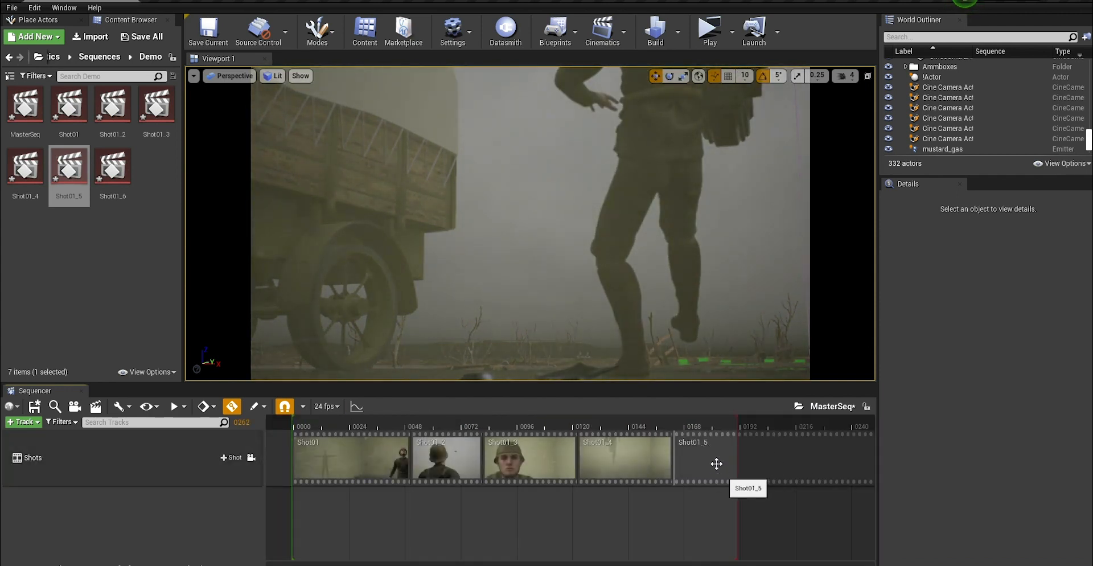
drag(739, 422, 879, 427)
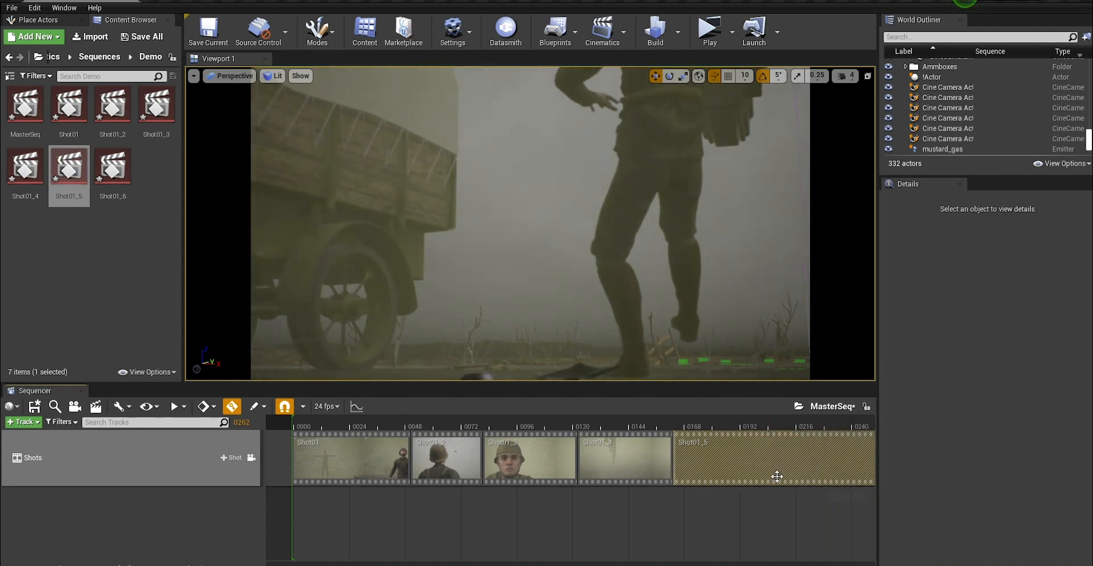
drag(708, 424, 793, 419)
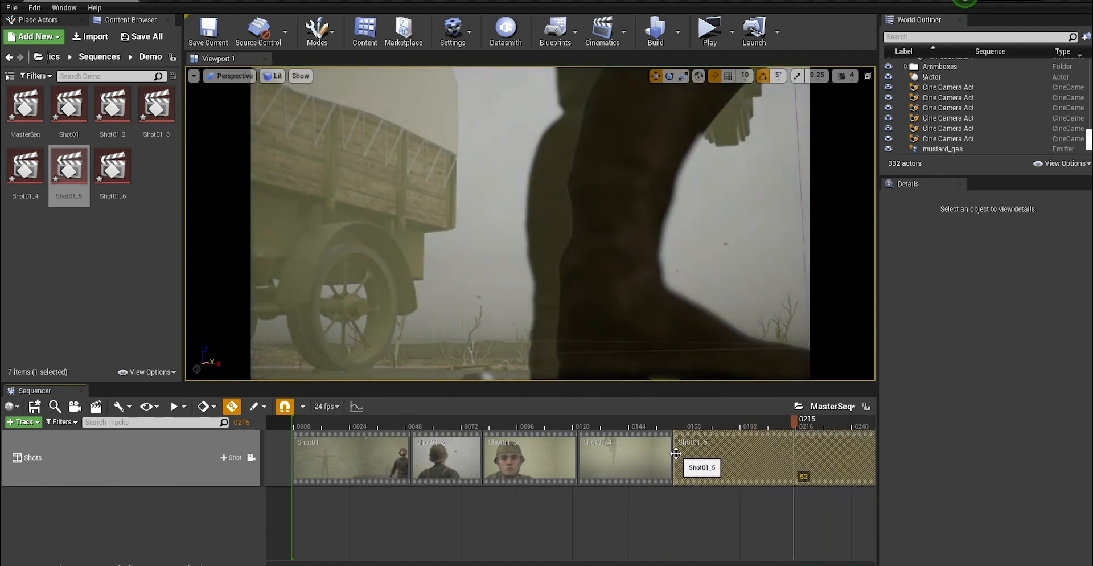
Step: Cut off the early part of Shot01_5, start the shot at frame 149, and trim its end to frame 211
mouse_move(673, 452)
mouse_down()
mouse_move(858, 455)
mouse_move(684, 462)
mouse_up()
drag(665, 421, 641, 445)
drag(731, 452, 699, 452)
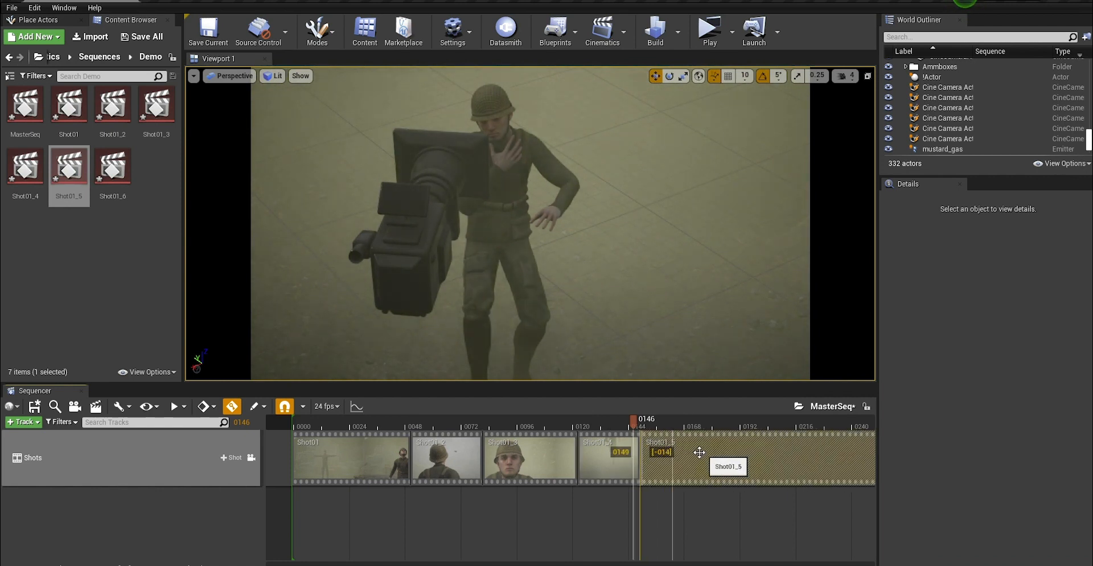
drag(648, 422, 685, 418)
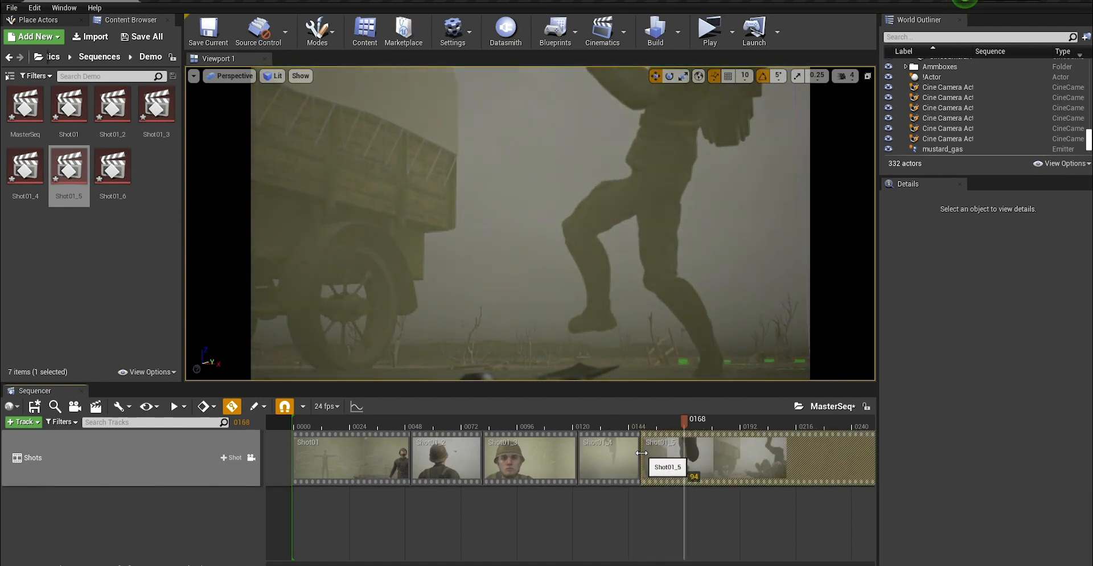
drag(642, 453, 785, 426)
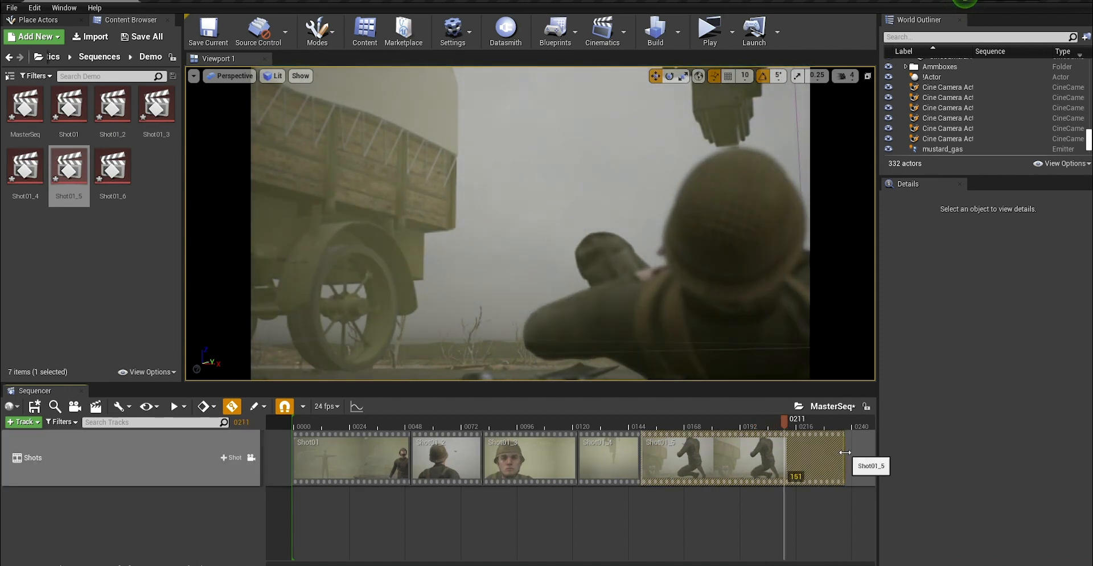
drag(832, 453, 785, 452)
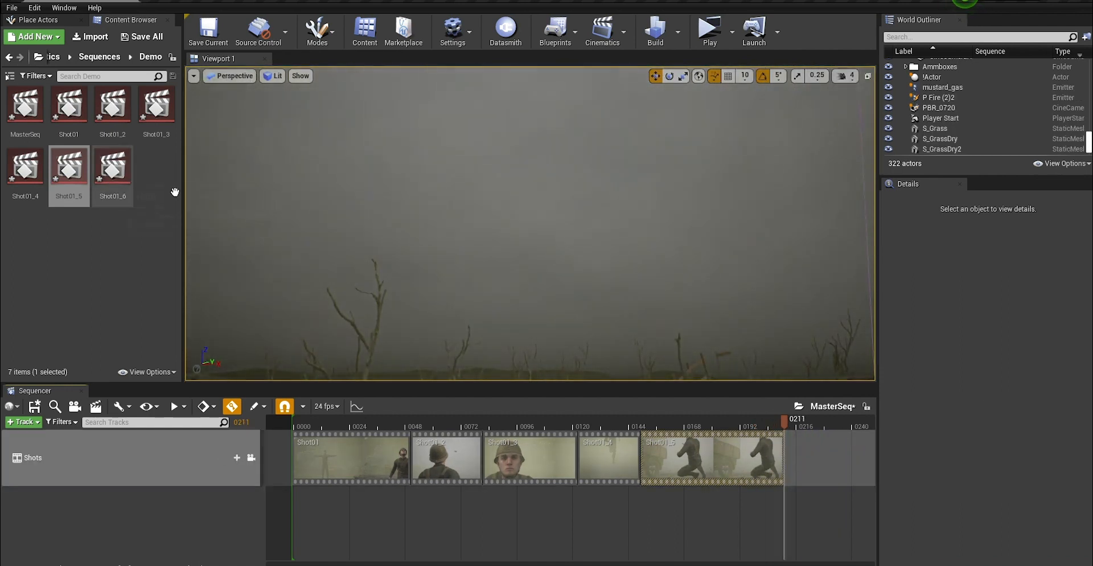
Step: Add Shot01_6 to MasterSeq at frame 211, directly after Shot01_5, and open it for editing
drag(112, 168, 803, 449)
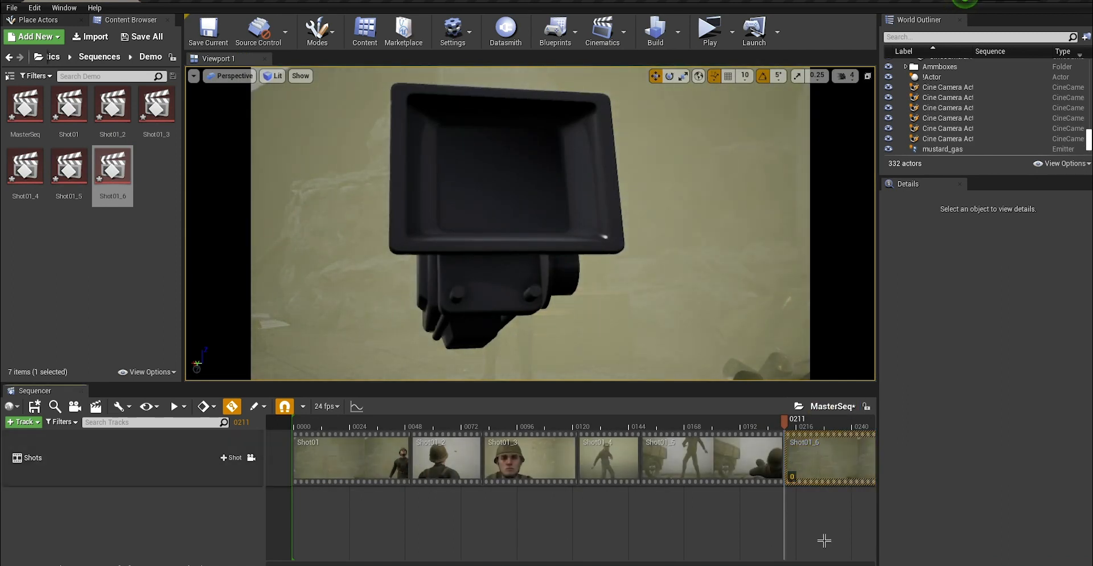
scroll(824, 540, down, 2)
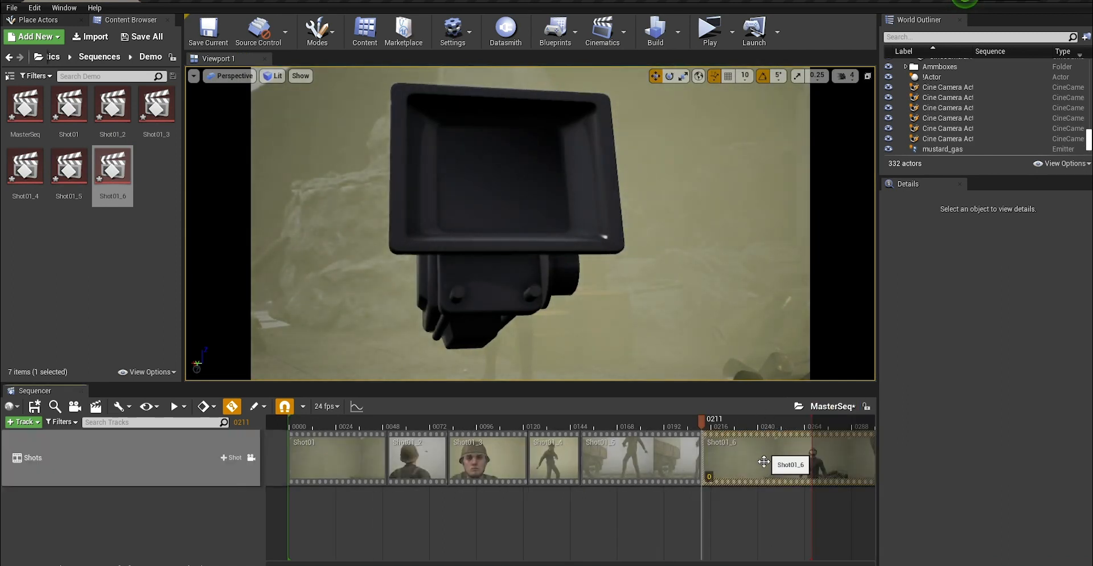
double_click(735, 449)
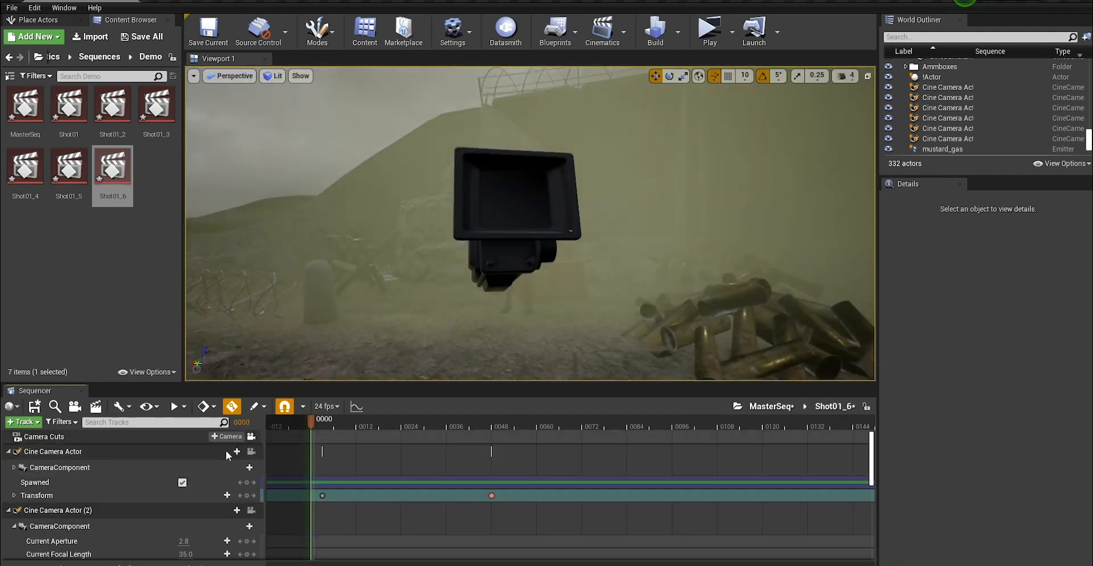
Step: Bind Shot01_6's camera cut to the sequence's own Cine Camera Actor (6)
click(233, 452)
click(214, 443)
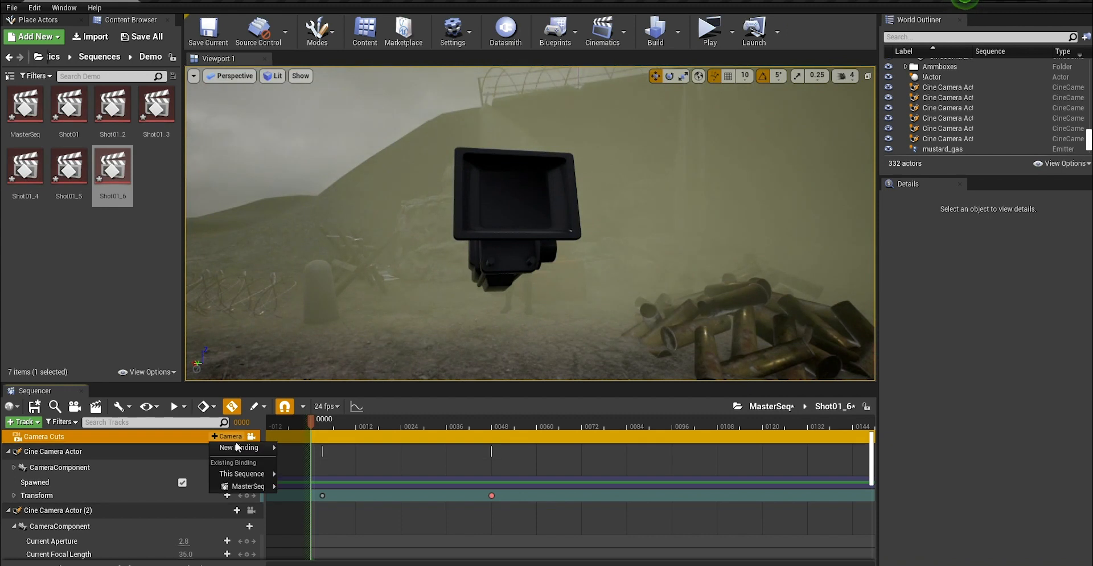
mouse_move(246, 473)
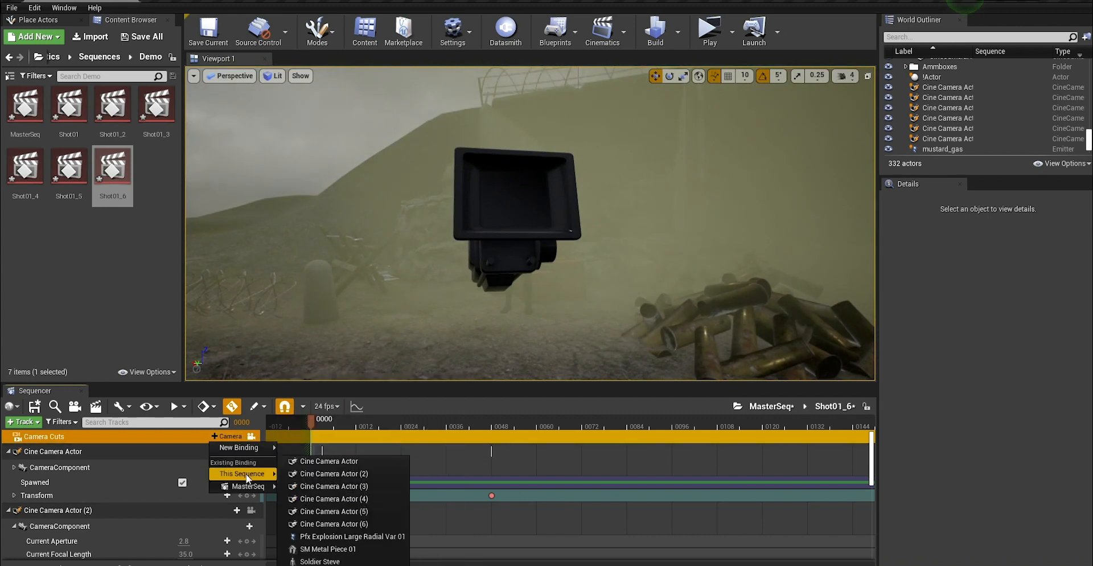
click(341, 525)
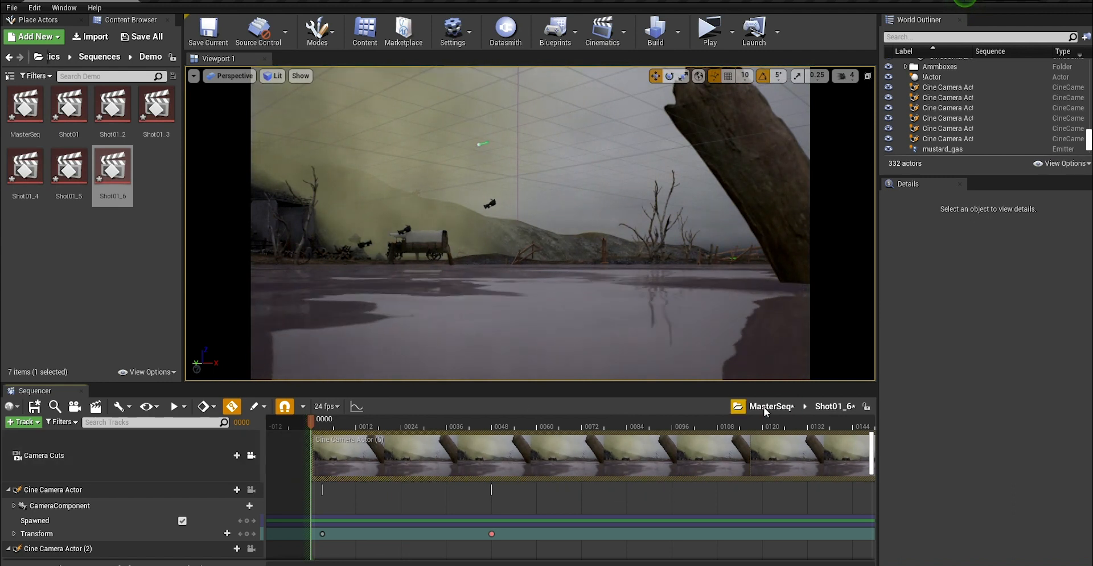
Step: In MasterSeq, move Shot01_6 to a separate row below the other shots, starting at about frame 101
click(765, 408)
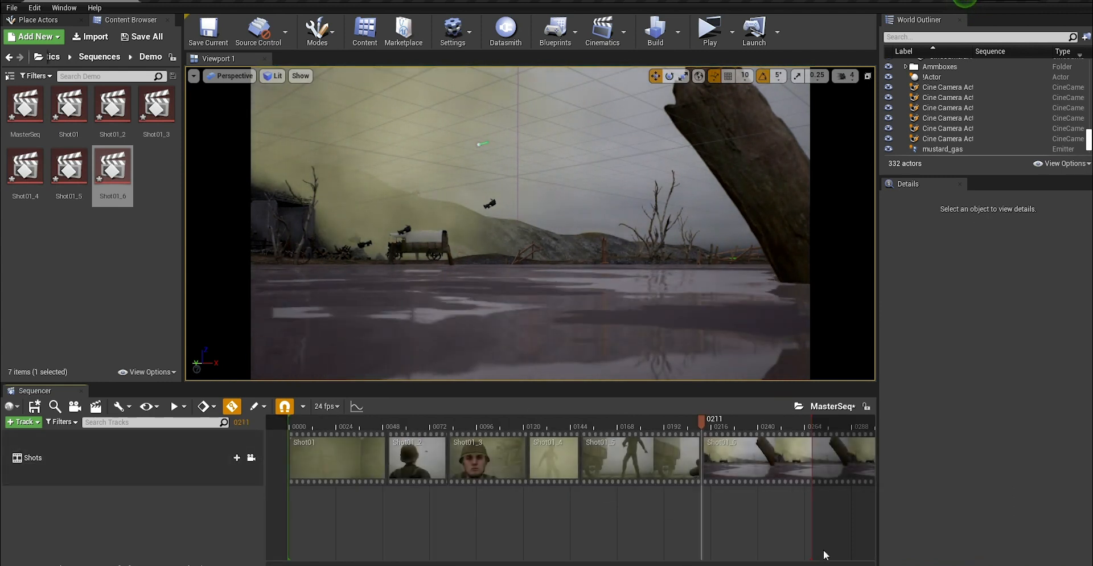
drag(674, 423, 463, 521)
click(711, 424)
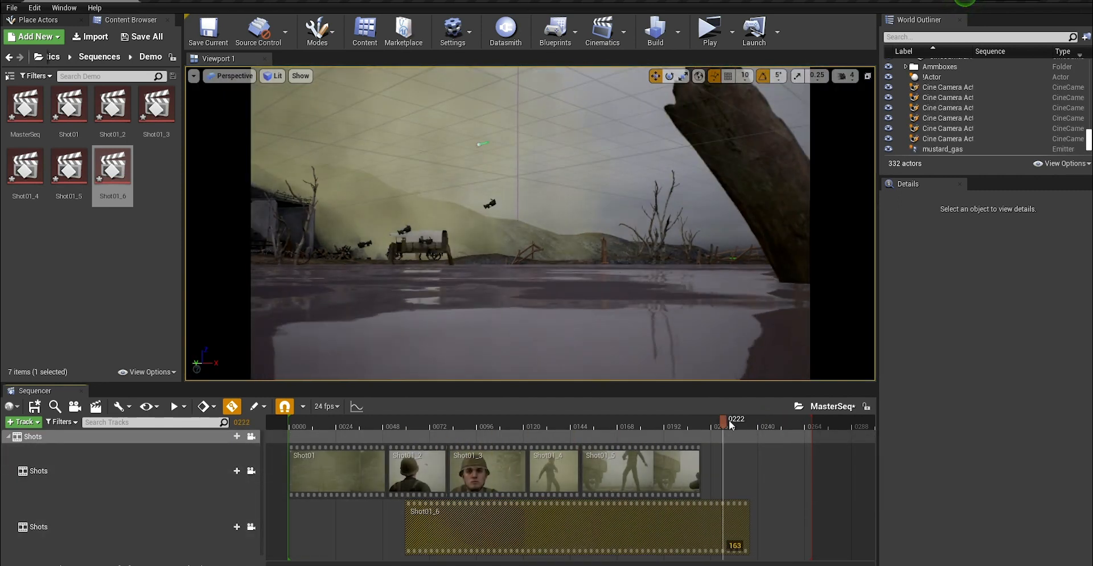
drag(729, 422, 732, 424)
drag(678, 510, 738, 523)
click(734, 430)
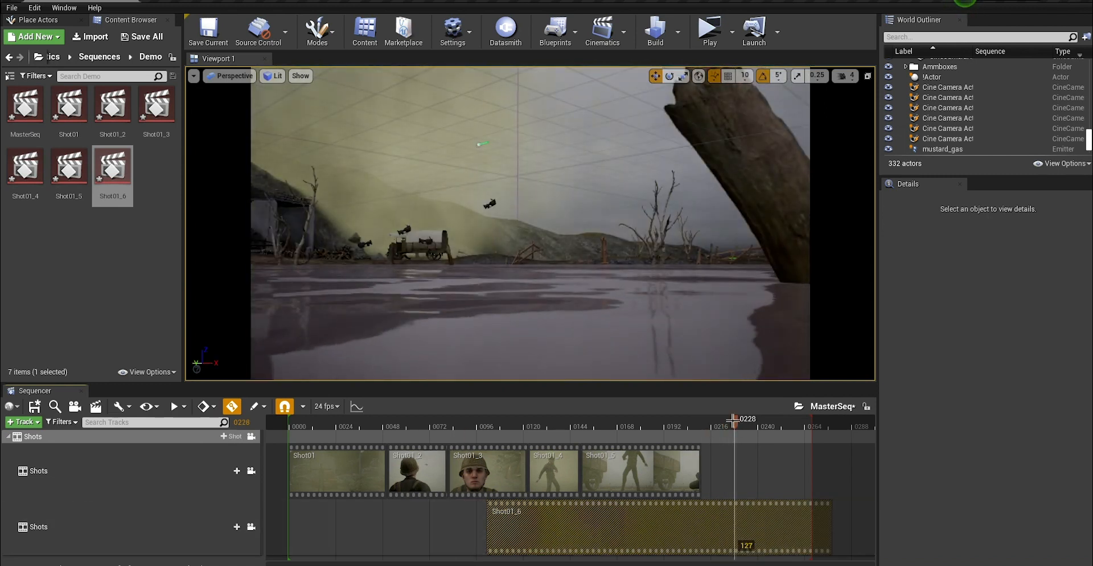
Step: Cut off the early part of Shot01_6 up to frame 211, return it to the row of the other shots, and preview up to frame 245
drag(696, 425, 731, 428)
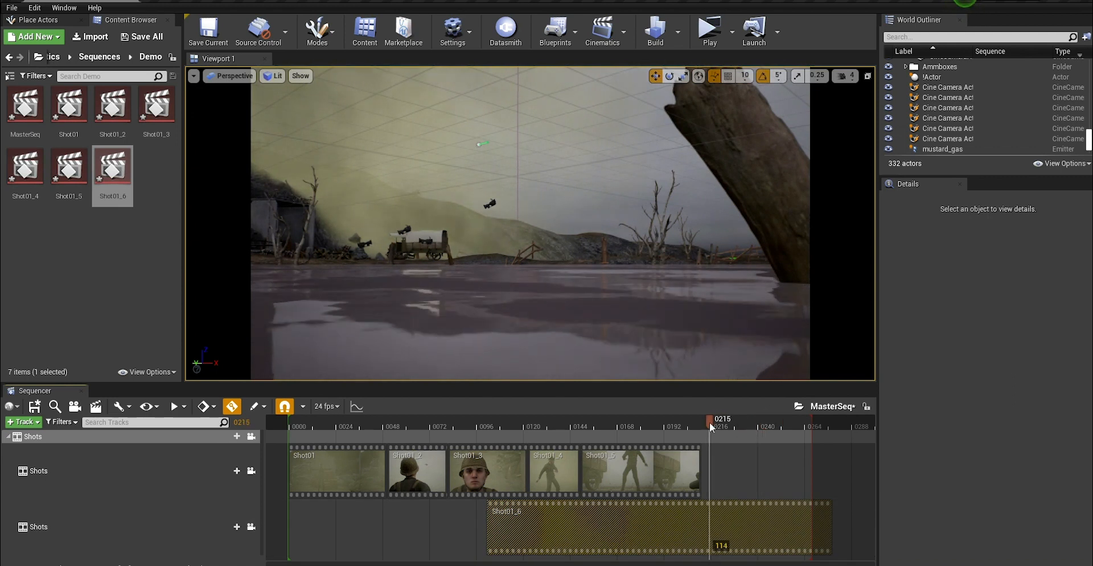
drag(710, 424, 698, 425)
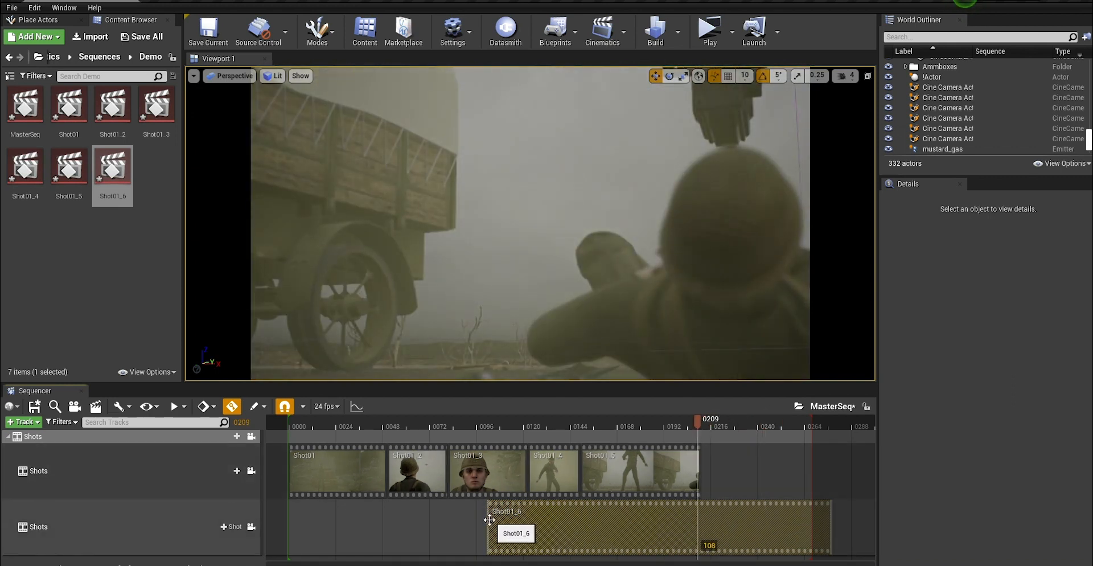
drag(492, 517, 732, 485)
drag(698, 422, 731, 424)
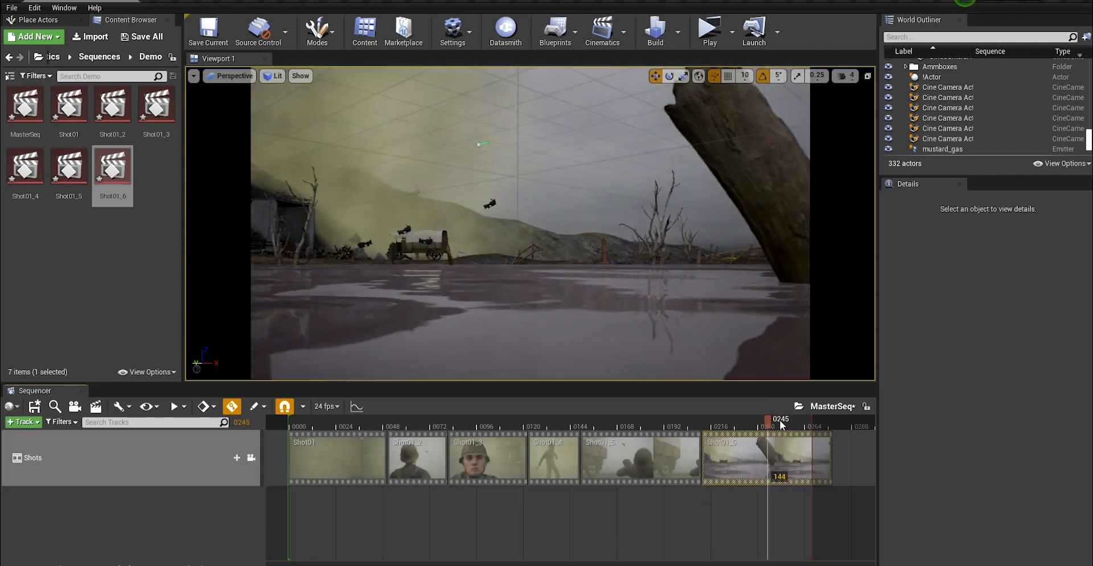
Step: Open Shot01_6 from MasterSeq for editing and expand the Soldier Steve track to show its animation sections
double_click(752, 456)
scroll(457, 478, down, 3)
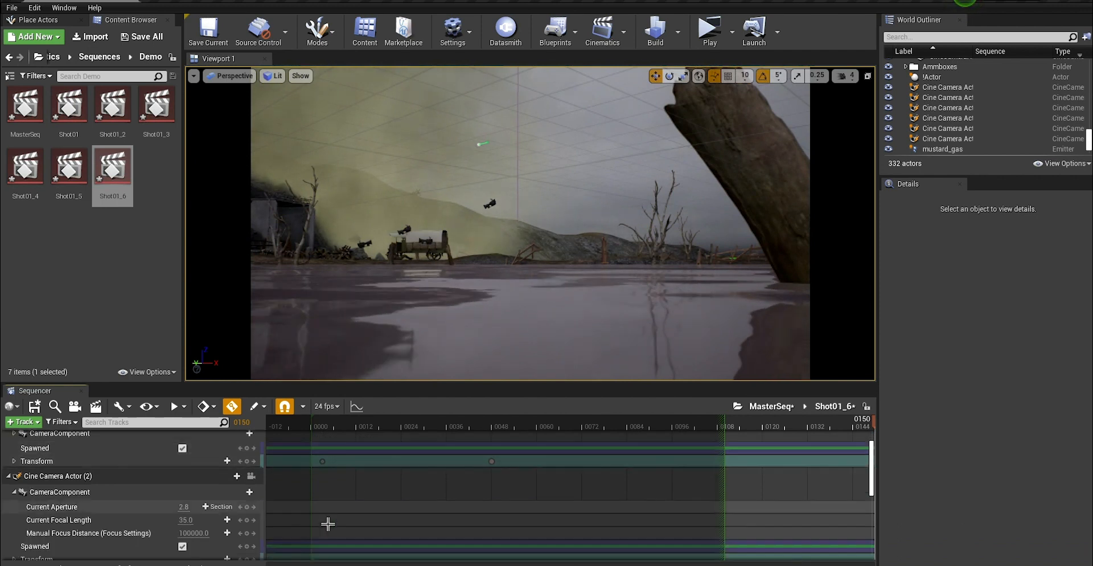
scroll(328, 523, down, 3)
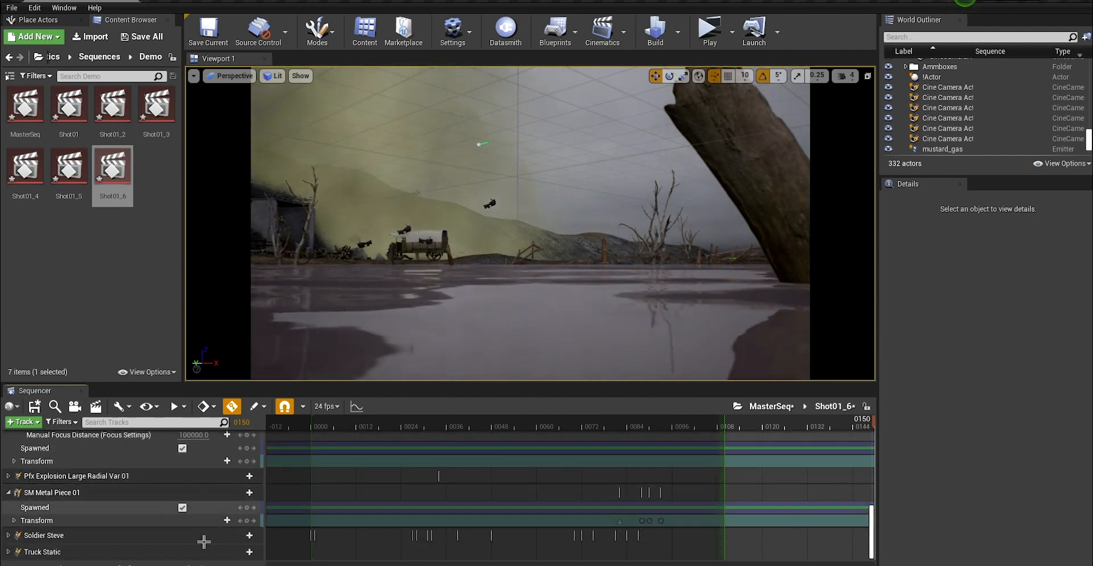
click(9, 536)
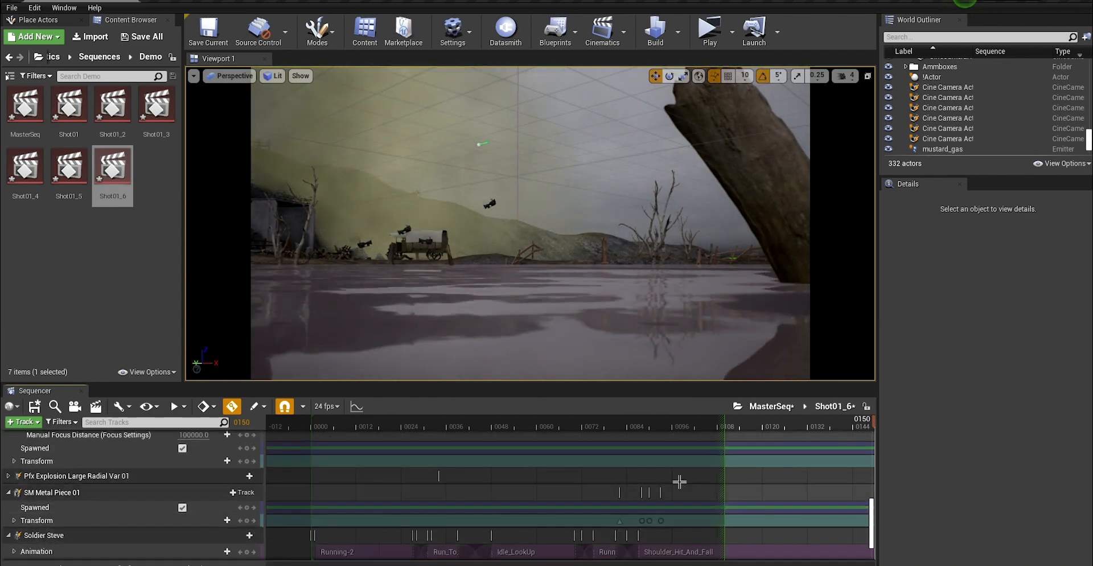
scroll(689, 501, down, 1)
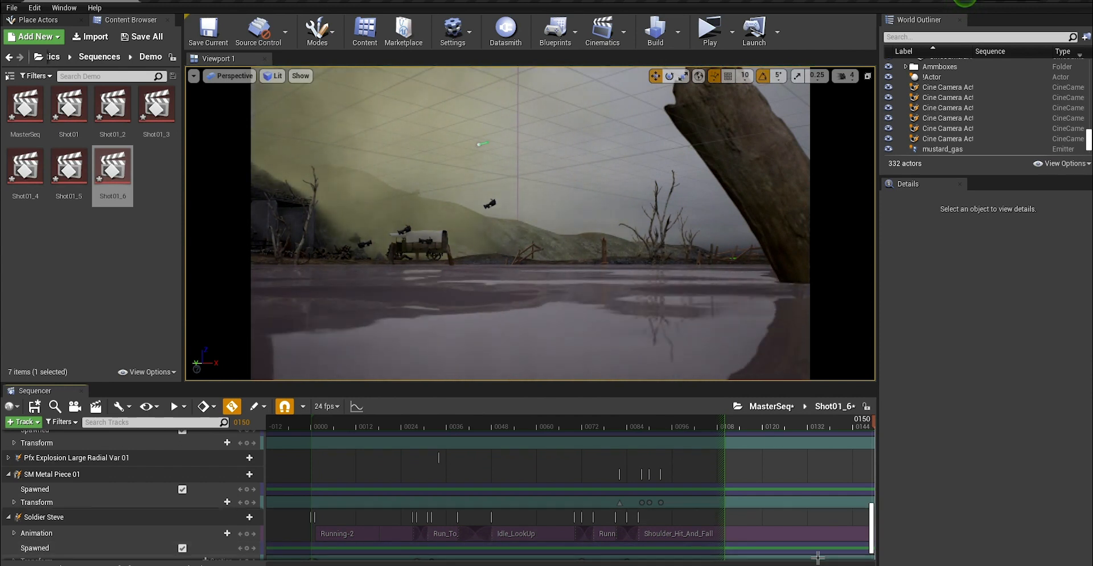
key(Return)
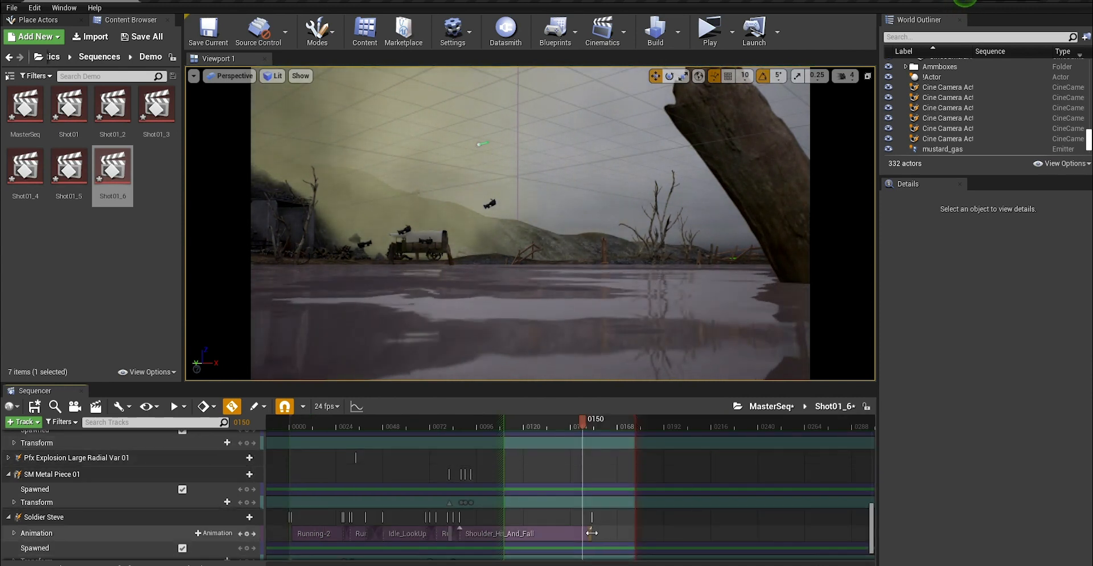
Step: Set the When Finished property of Soldier Steve's Shoulder_Hit_And_Fall animation section to Keep State
drag(591, 533, 605, 533)
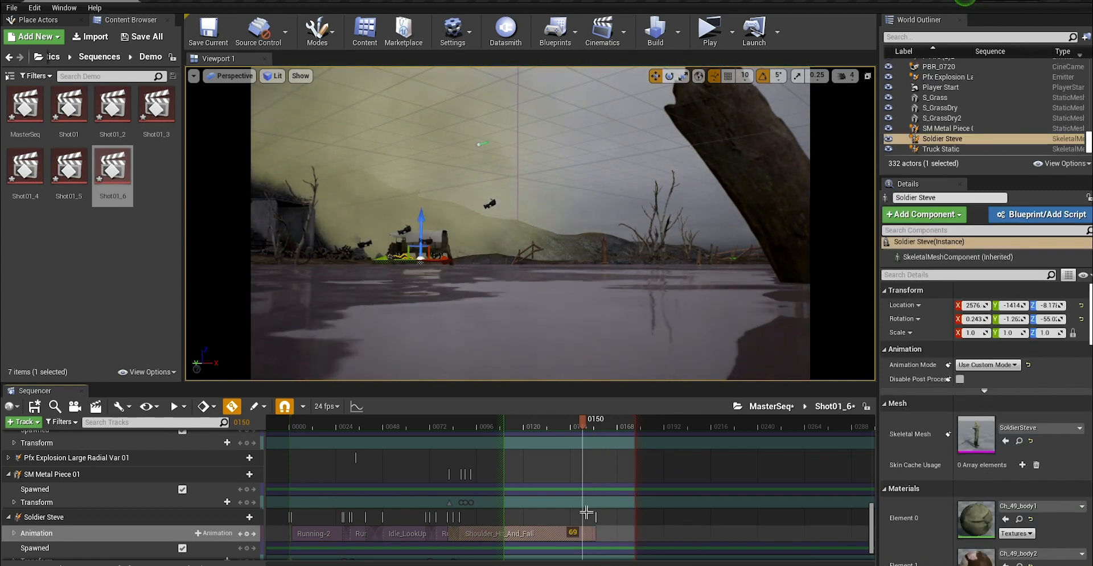
drag(595, 533, 591, 533)
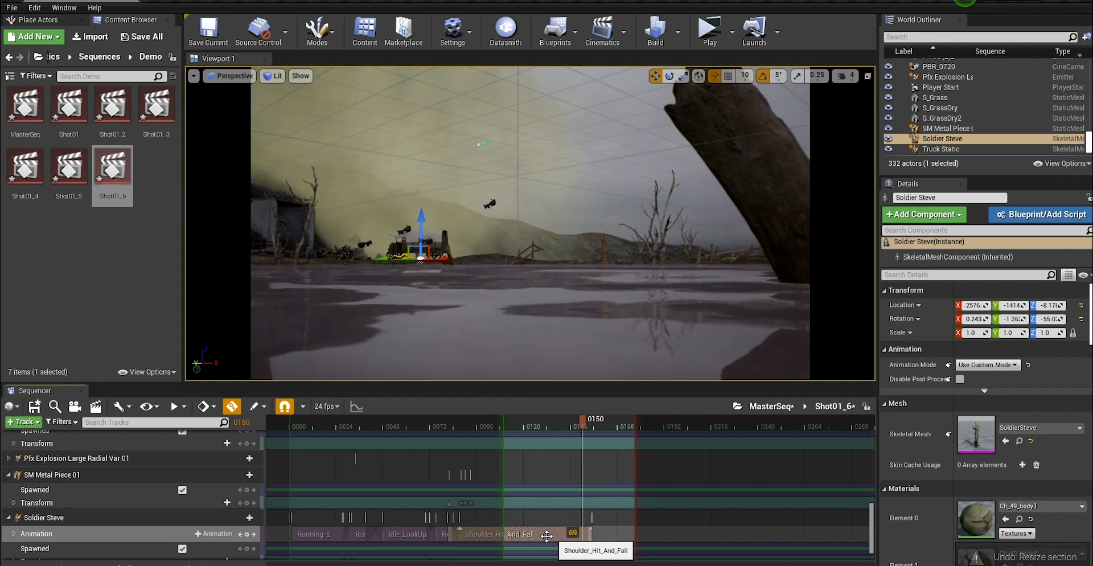
right_click(547, 535)
mouse_move(592, 354)
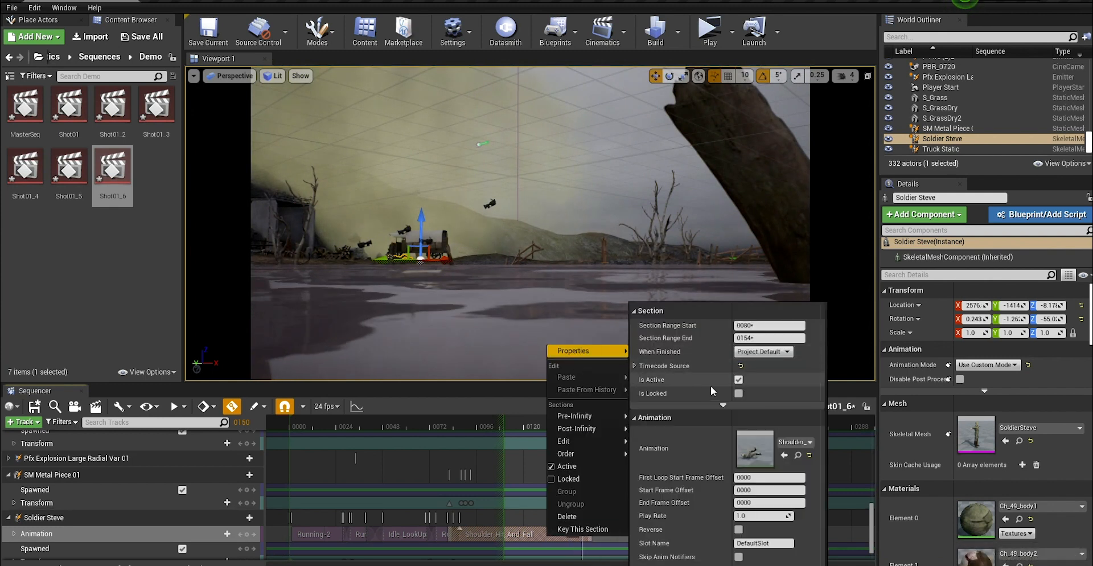
click(763, 352)
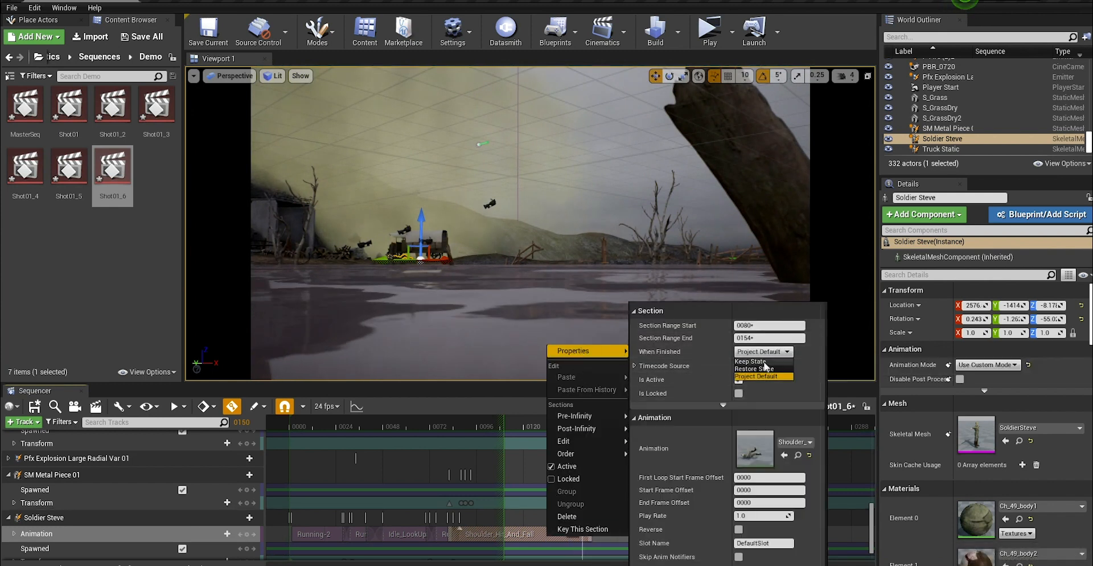
click(471, 393)
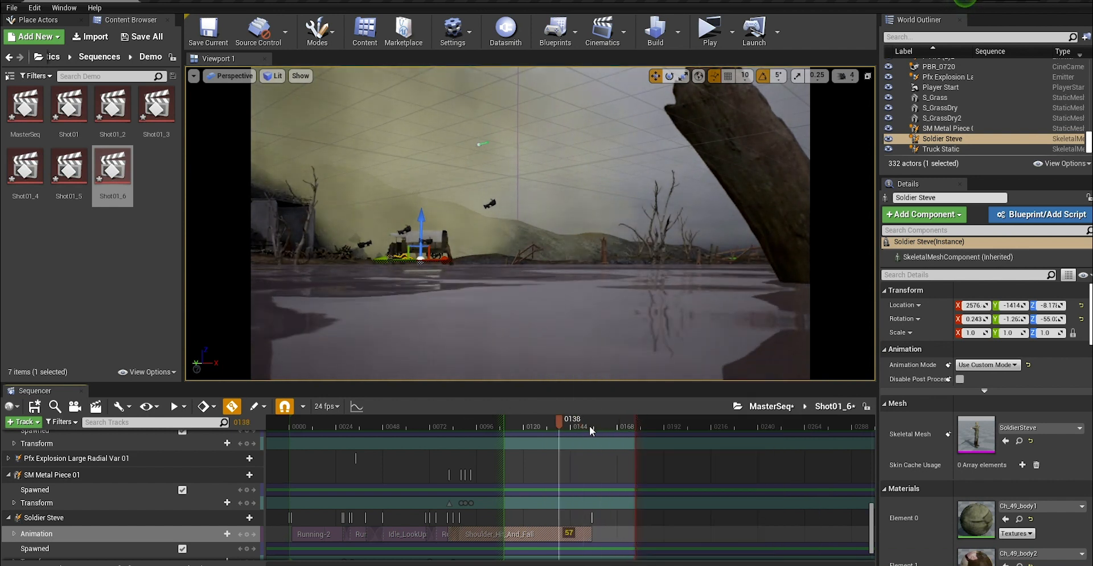
Step: Return to MasterSeq at its first frame, switch to the Cinematic Viewport, and lock the view to the shots' cameras
click(771, 406)
drag(572, 421, 251, 444)
click(194, 76)
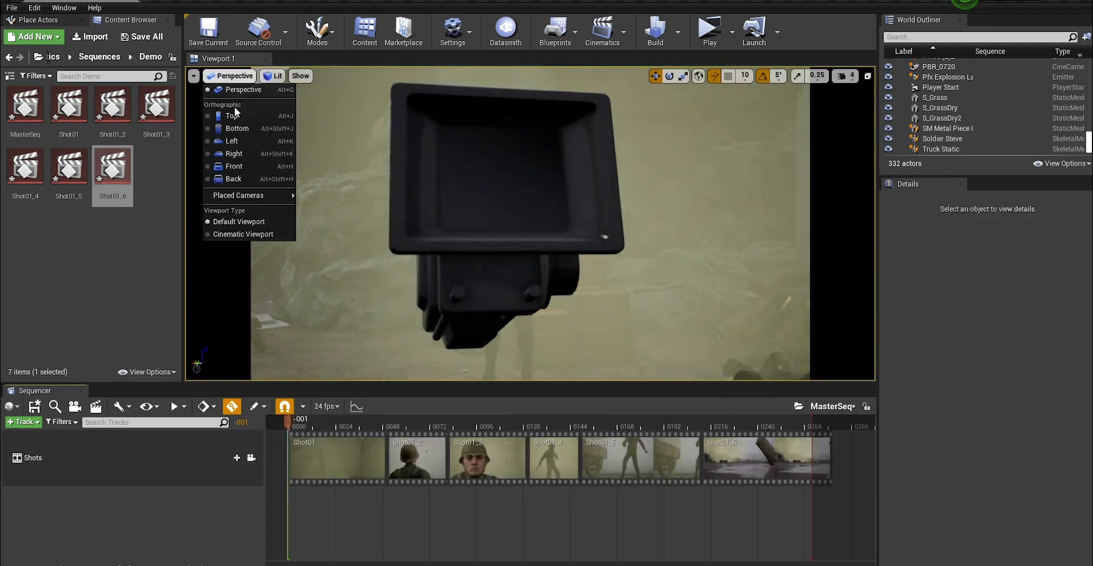
click(238, 227)
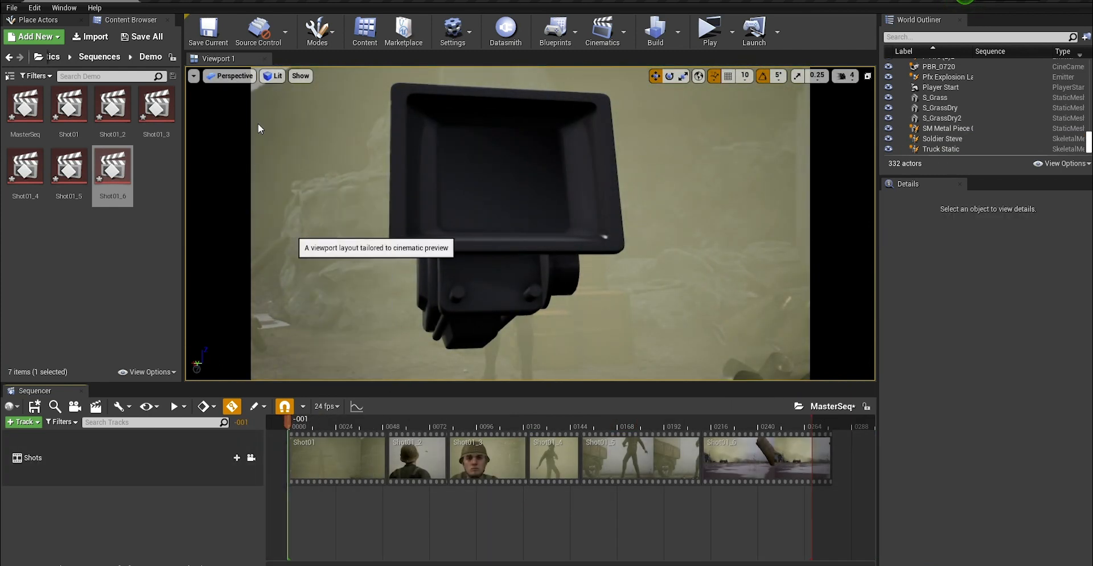
click(251, 458)
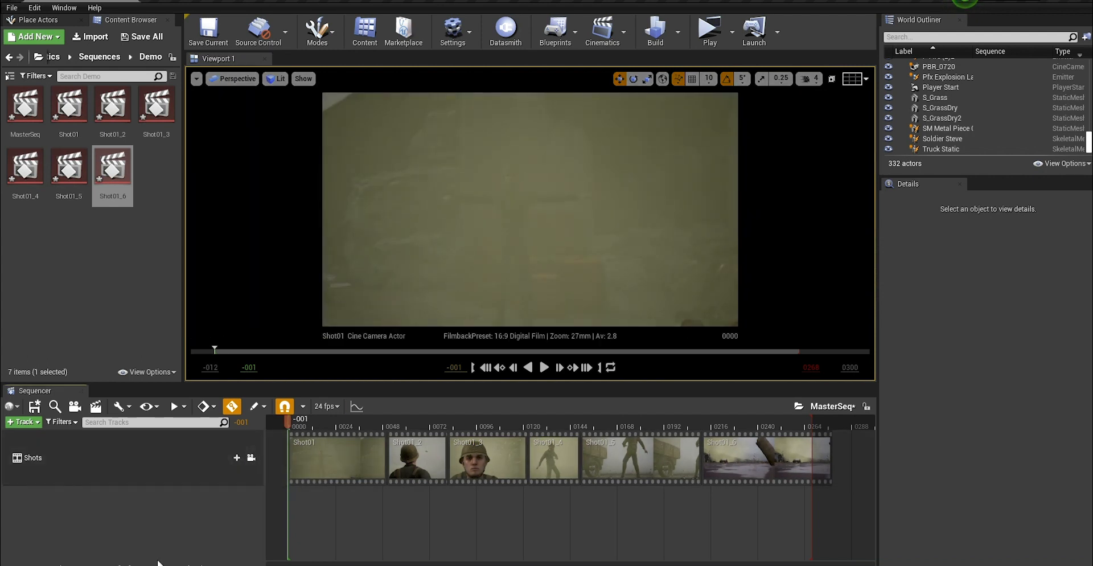
Step: Preview the shots in MasterSeq through their cameras, checking the transitions between Shot01 and Shot01_5
key(space)
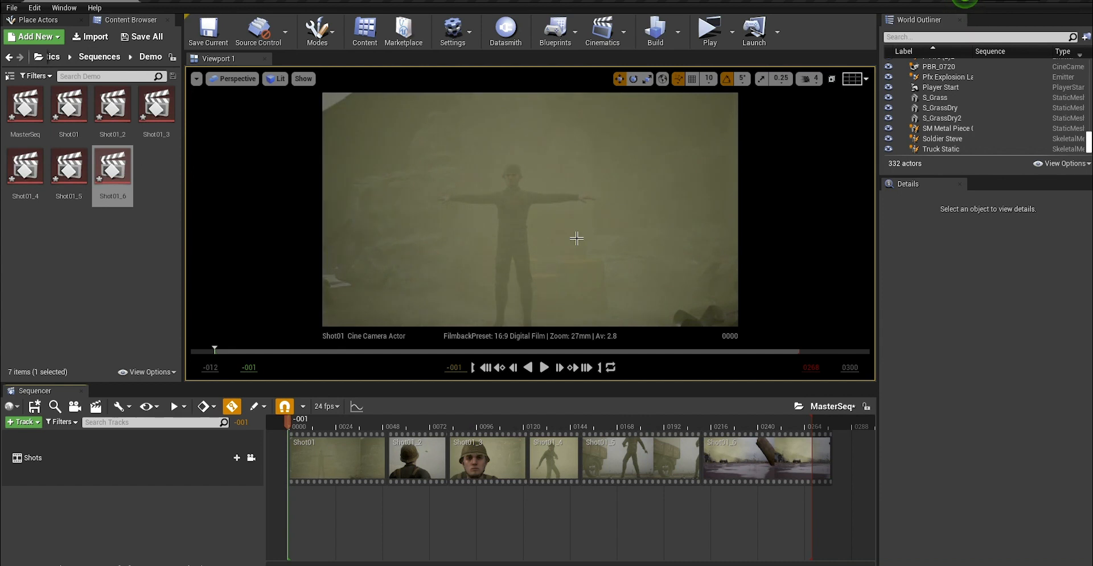
click(324, 421)
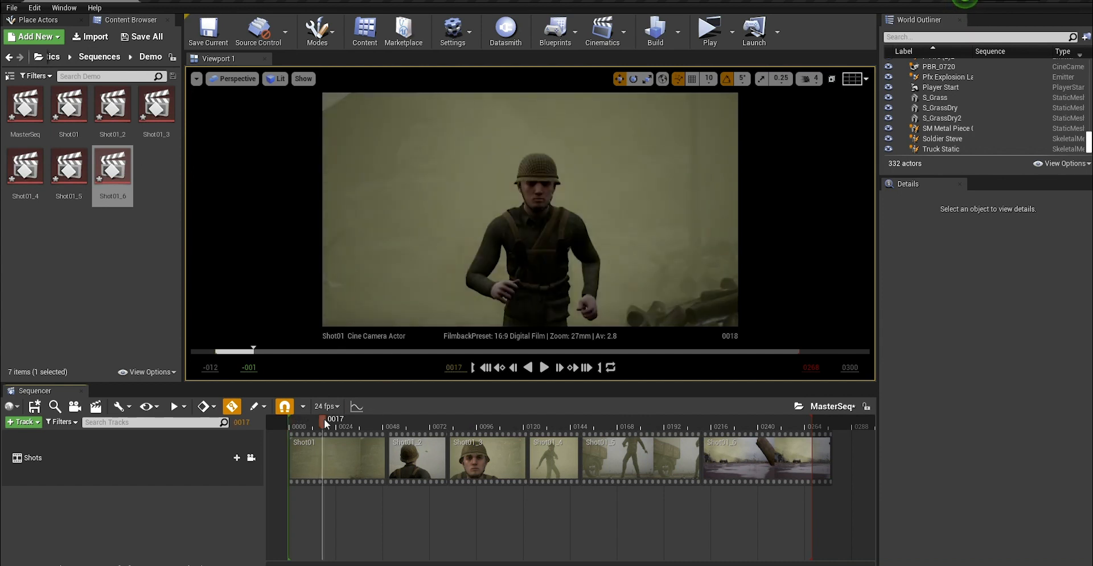
drag(329, 421, 436, 420)
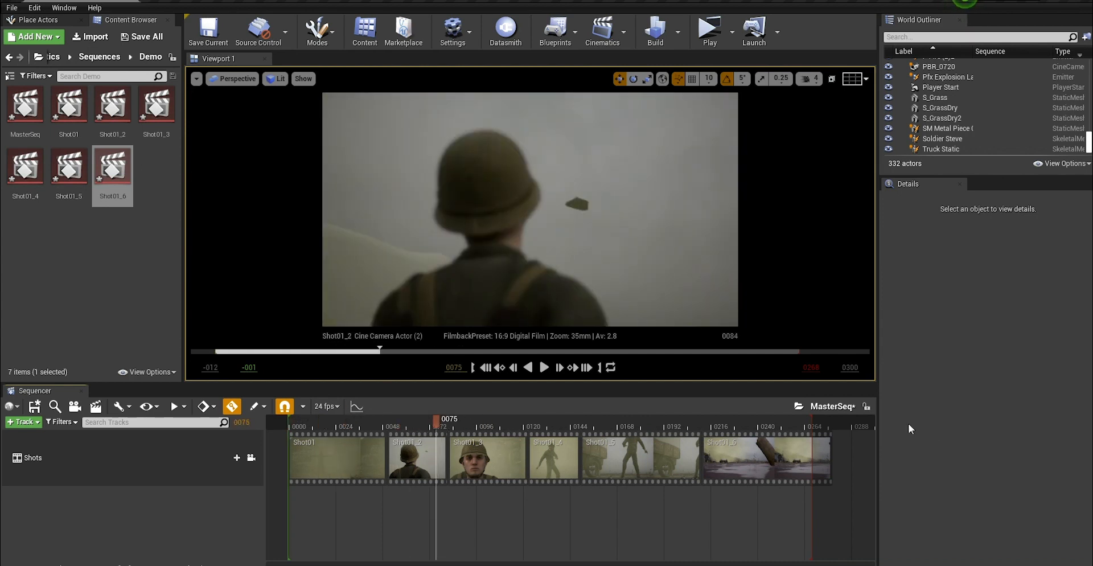
drag(784, 419, 644, 445)
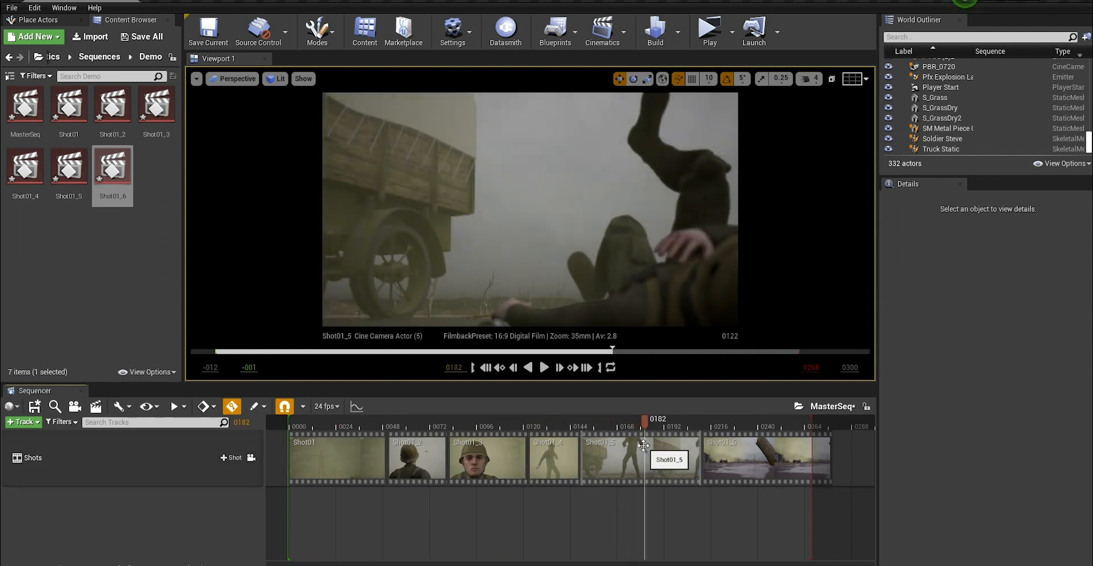
mouse_move(542, 422)
mouse_down()
mouse_move(480, 426)
mouse_move(560, 415)
mouse_up()
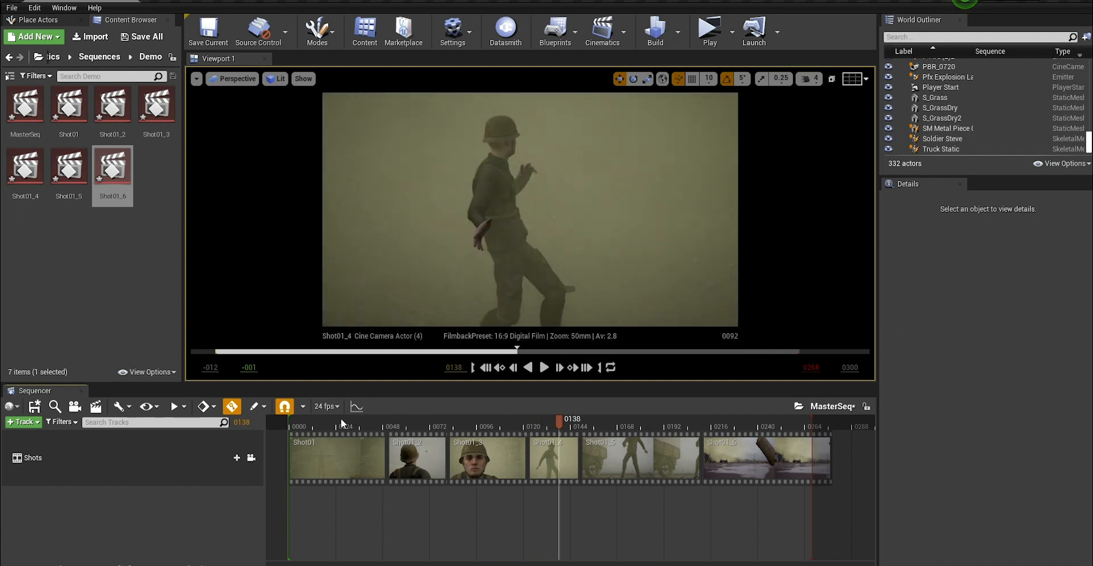
Step: Trim the end of Shot01_3 to frame 113, shift Shot01_4, Shot01_5 and Shot01_6 earlier to close the gaps, and preview up to frame 224
drag(340, 423, 522, 456)
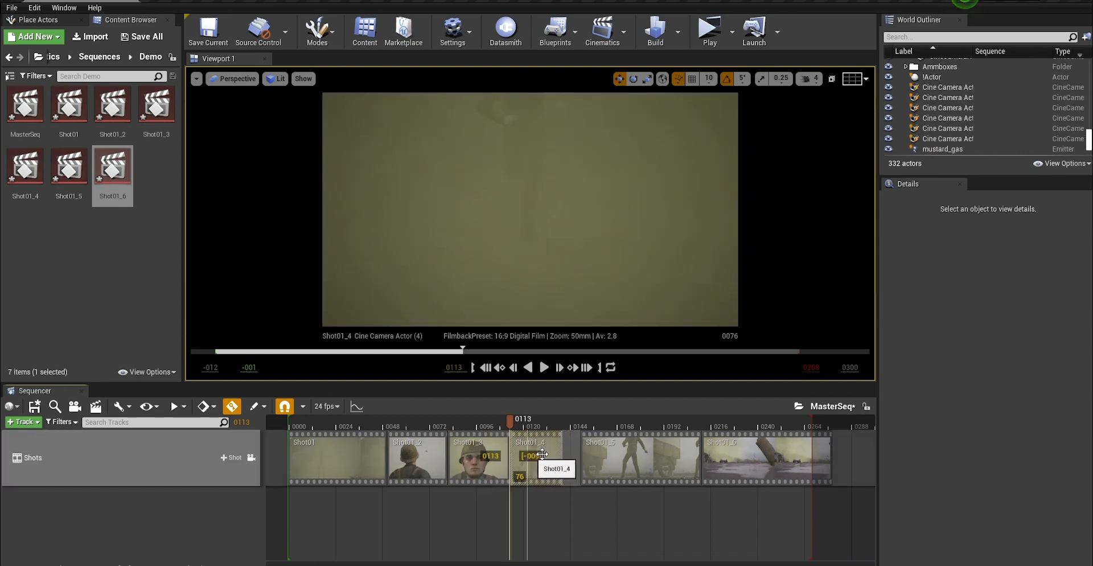
drag(615, 456, 605, 457)
drag(720, 450, 729, 407)
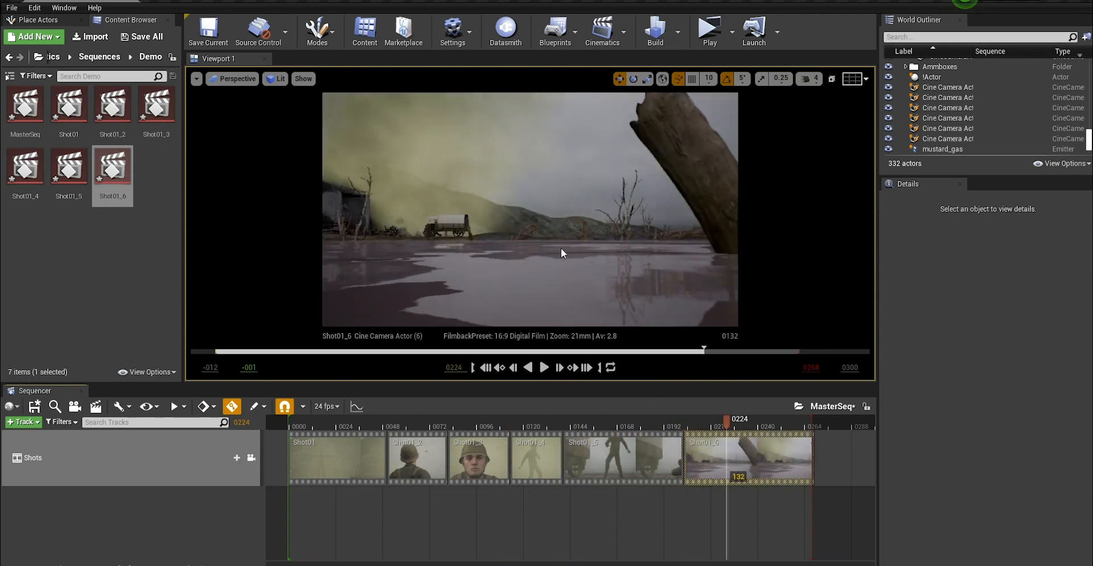